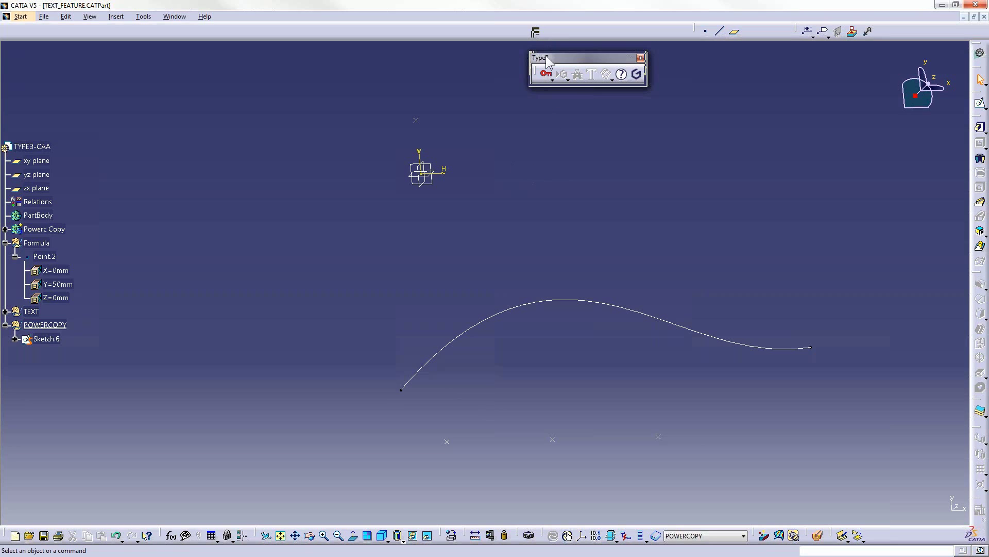
- Dock the floating Type3 toolbar among the other toolbars and activate the Type3 tools
drag(547, 57, 460, 53)
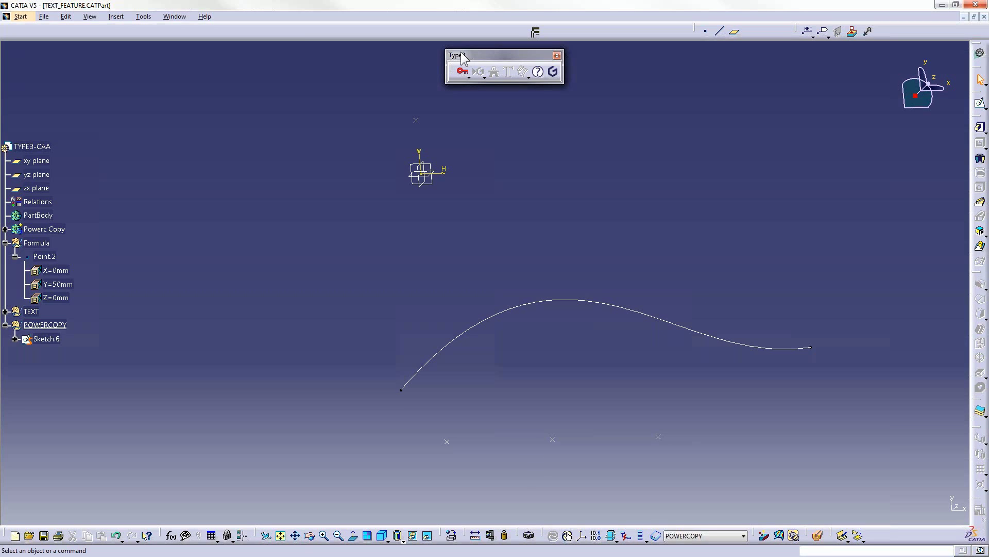
drag(462, 52, 473, 34)
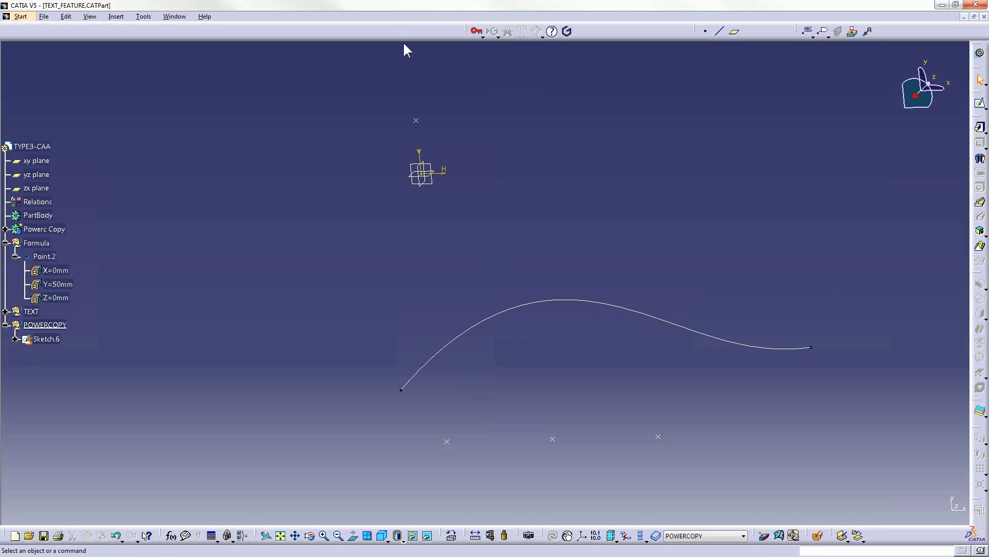
click(475, 30)
- Create the text "Gravotech" on the xy plane in Box mode, anchored at Point.2, and preview it
click(522, 31)
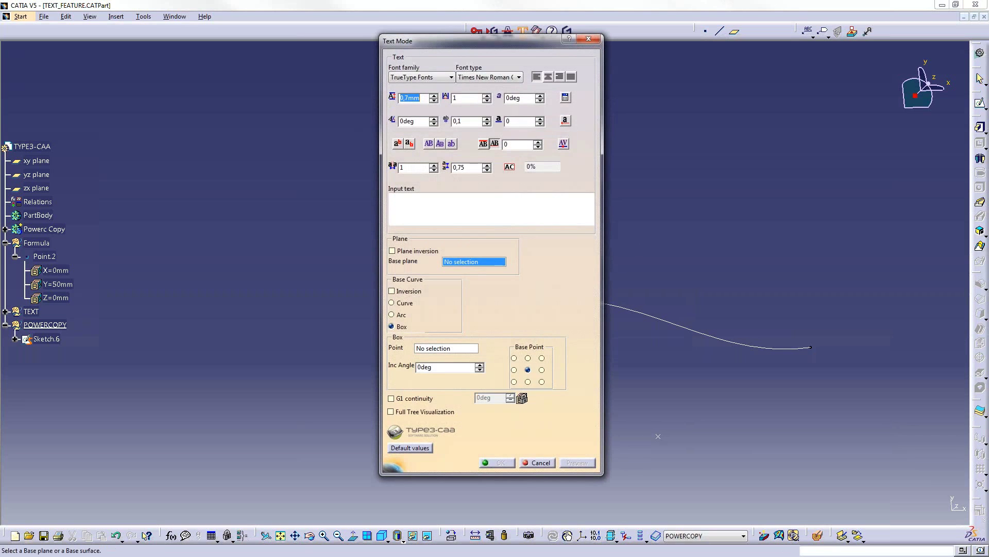
drag(449, 45, 669, 41)
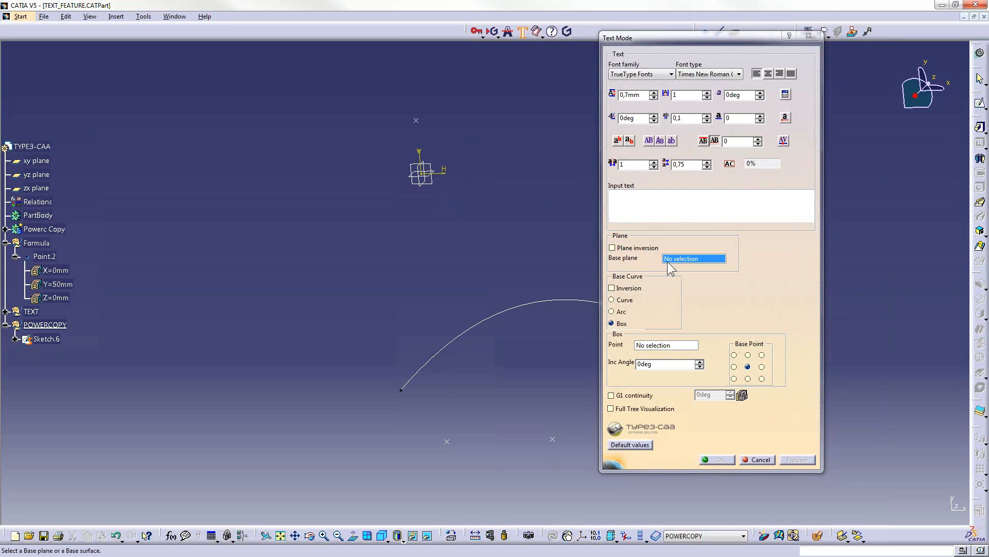
click(430, 177)
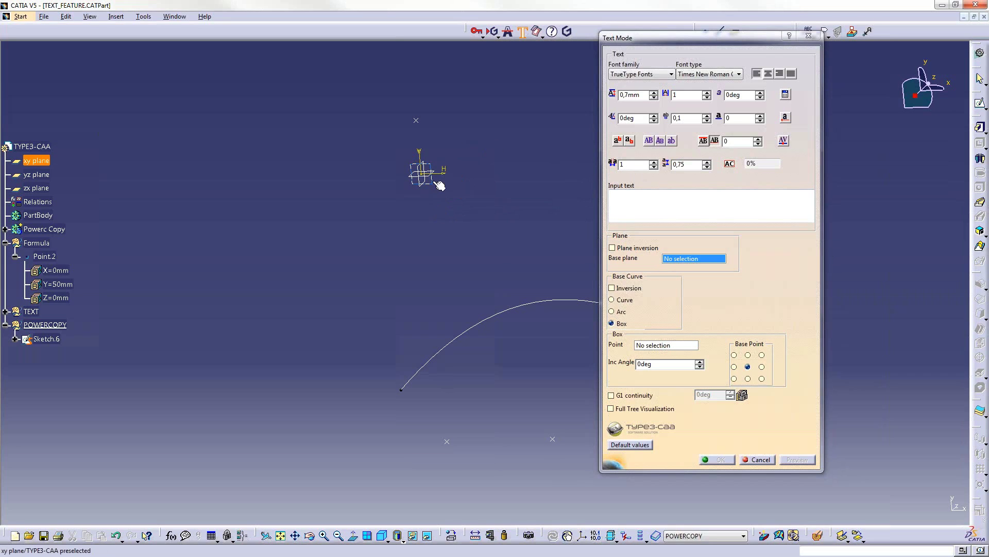
click(416, 120)
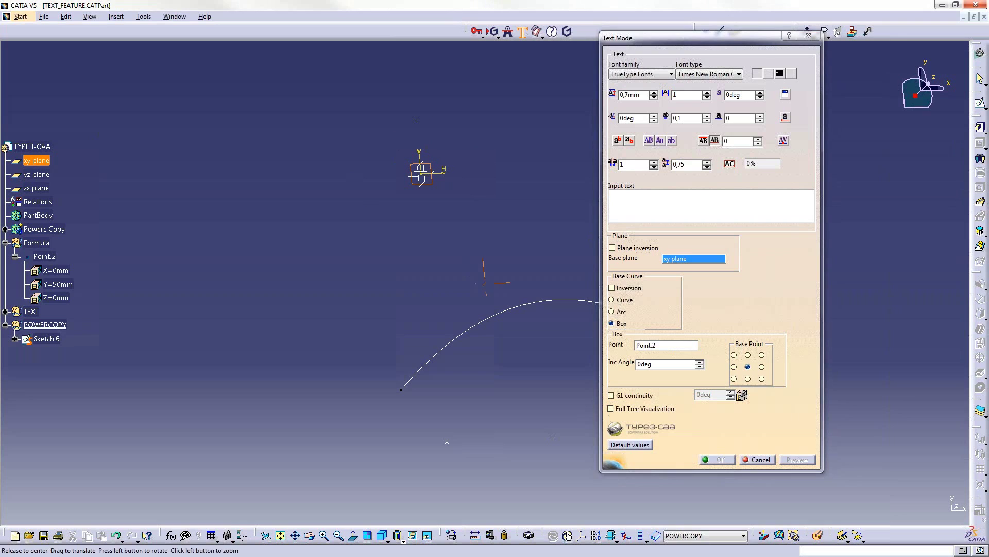
mouse_move(393, 140)
middle_down()
mouse_move(454, 202)
mouse_move(441, 204)
middle_up()
click(649, 203)
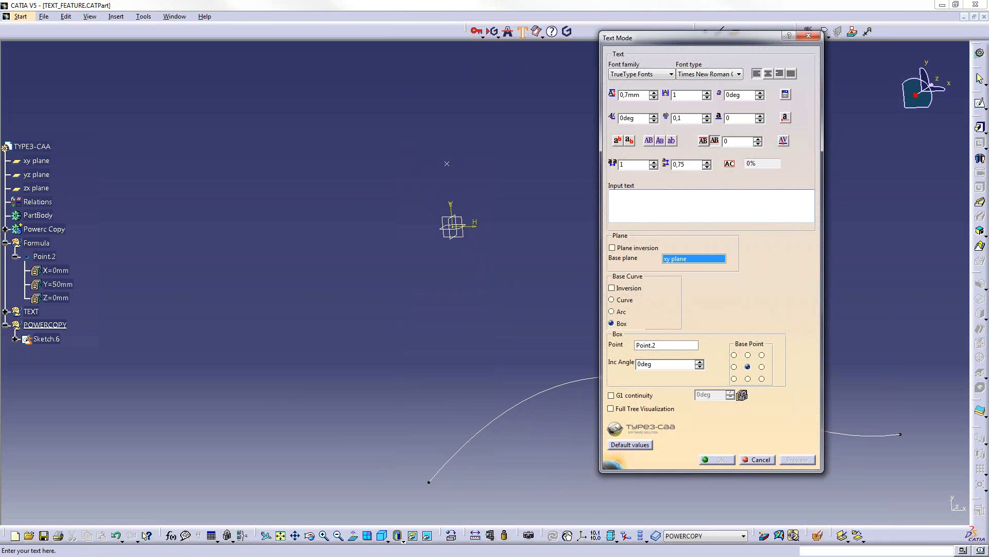
text(Gravotech)
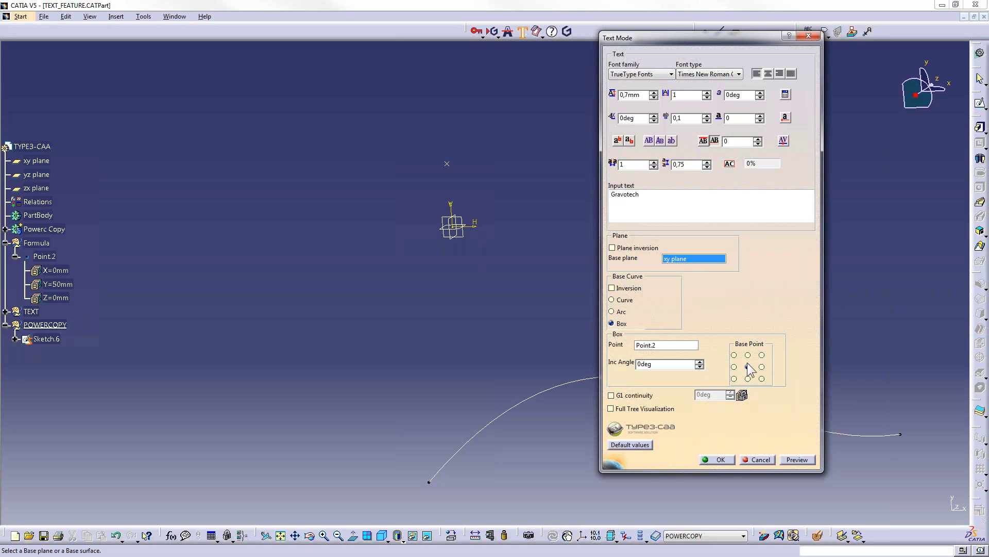
click(810, 461)
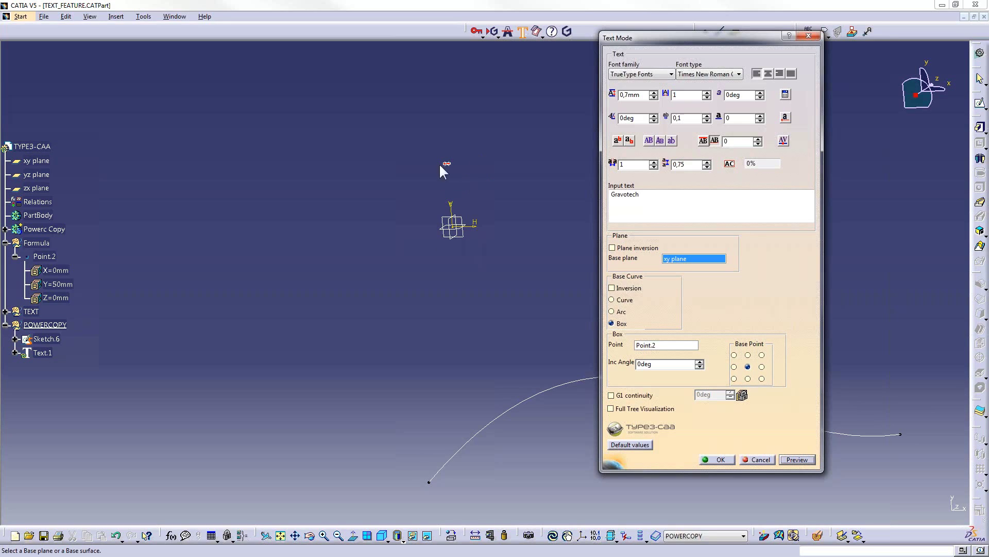
- Set the character height of the Gravotech text to 10 mm and preview it
drag(669, 199, 611, 196)
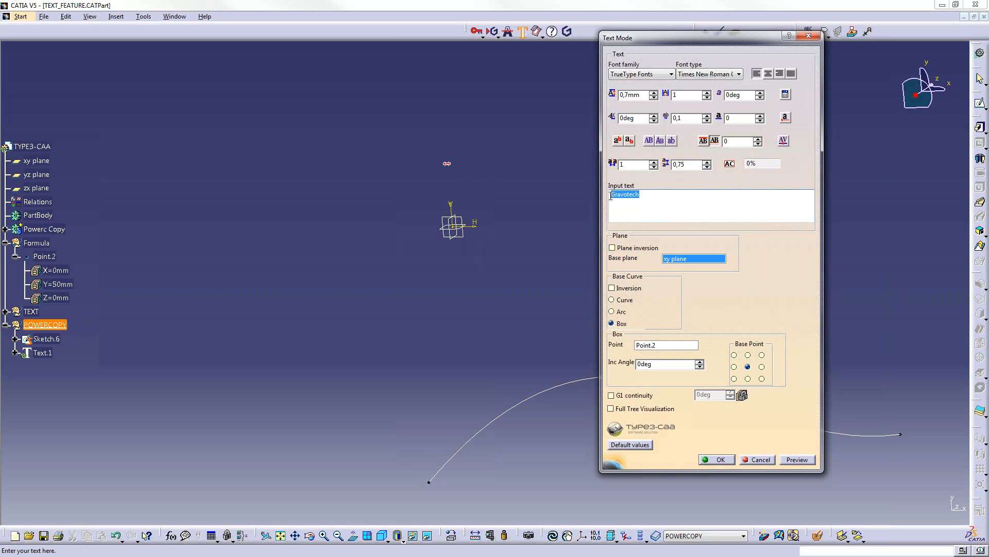
drag(647, 96, 619, 97)
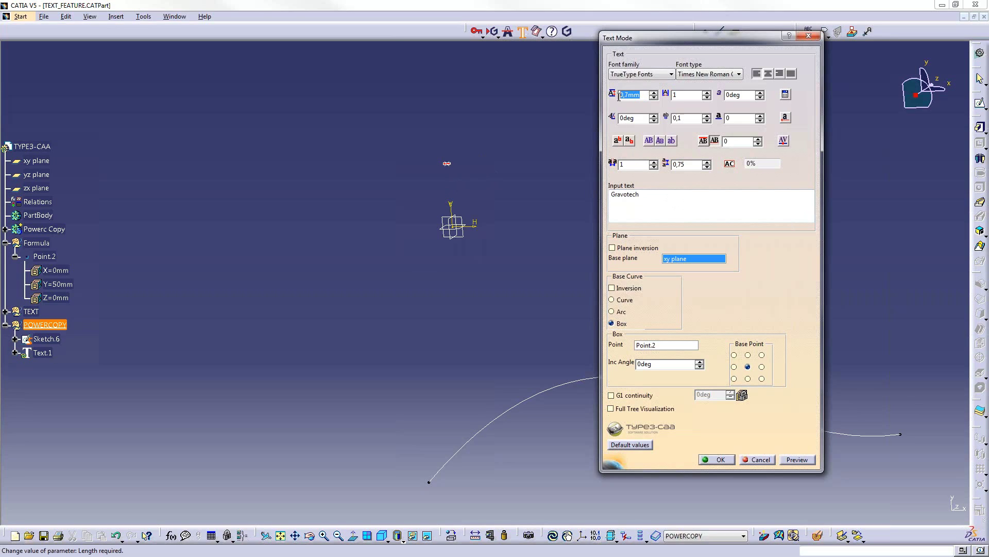
text(10)
click(798, 458)
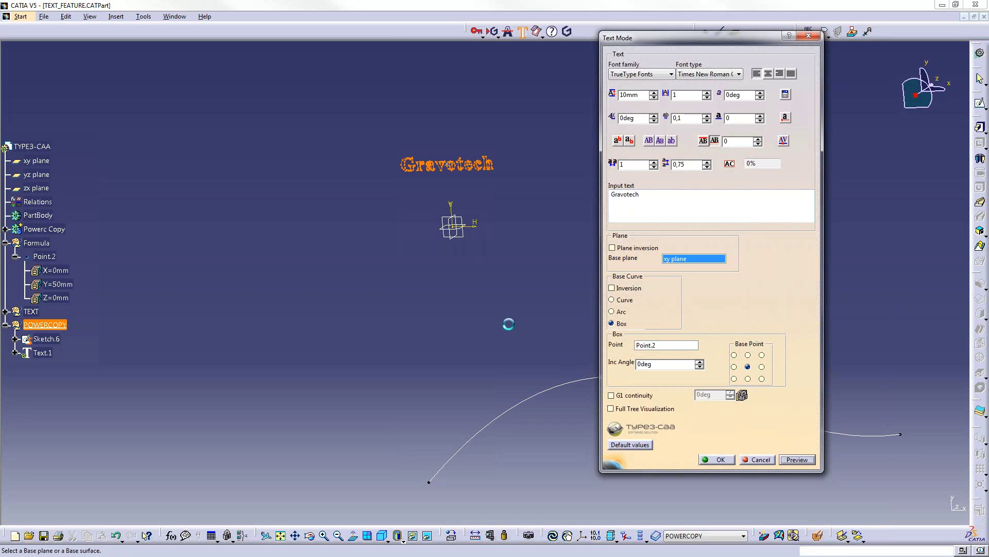
- Change the font of the whole Gravotech text to Arial and preview it
ctrl+middle_drag(417, 172, 440, 219)
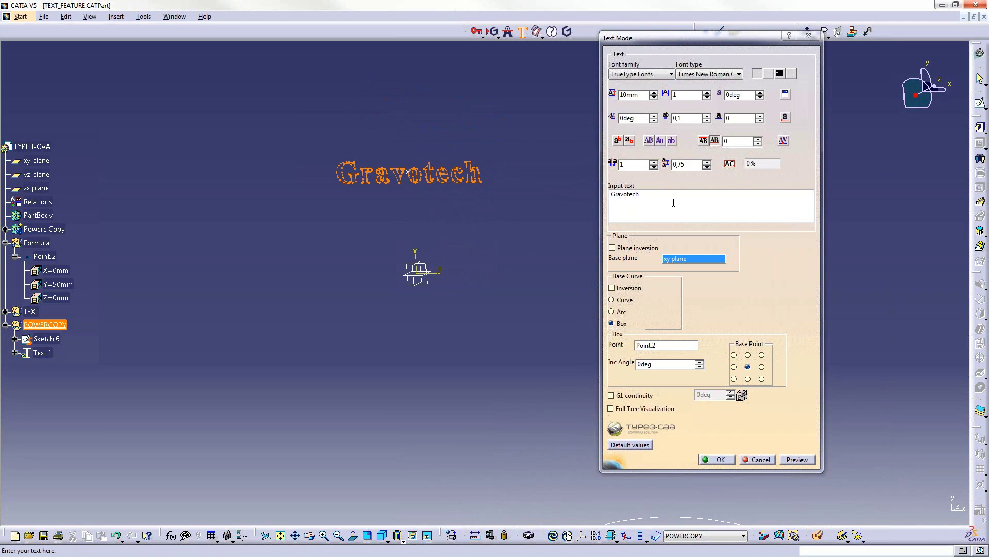
double_click(652, 215)
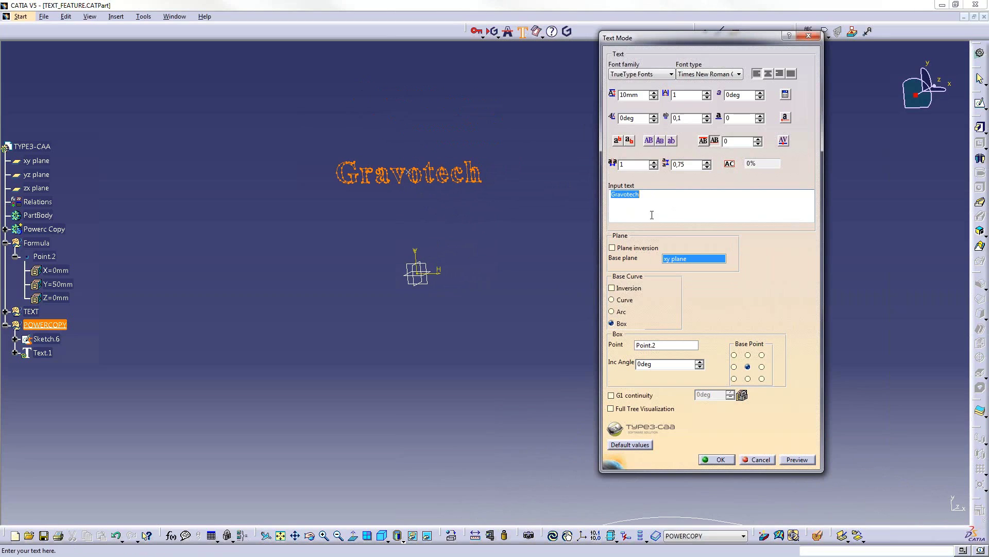
click(702, 75)
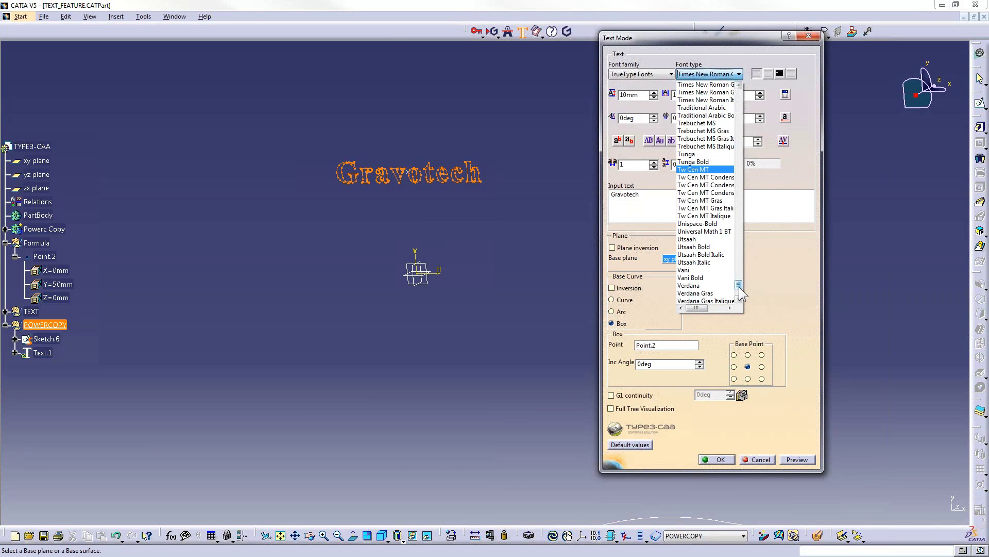
scroll(740, 297, down, 5)
scroll(735, 226, up, 20)
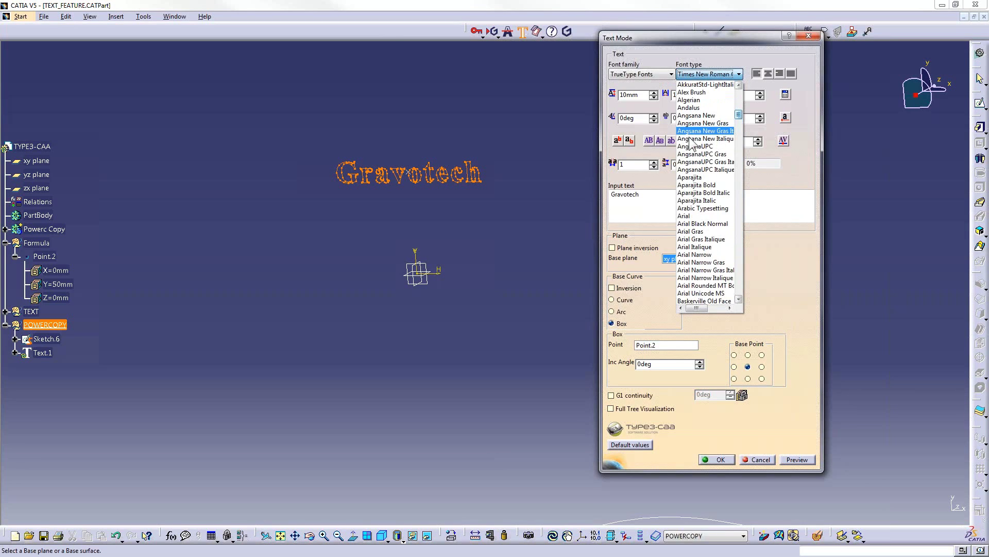
click(684, 215)
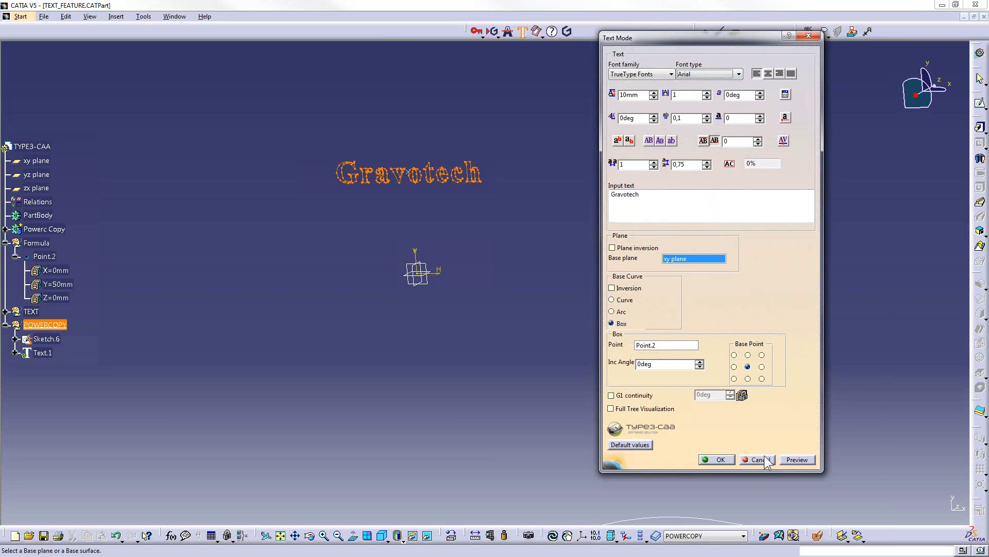
click(798, 459)
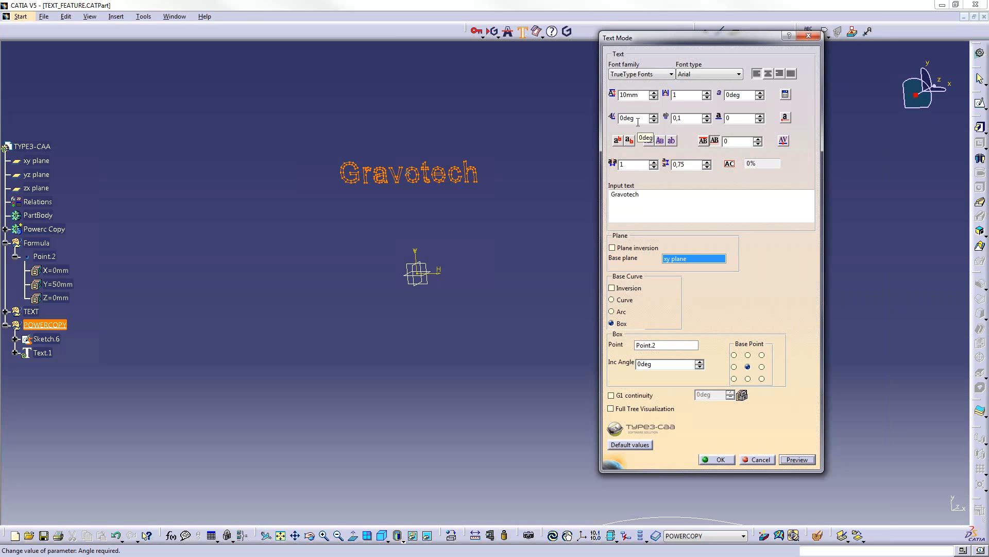
- Switch the text to the VN Fonts family with the Vn Futura 1L font and preview it
click(642, 74)
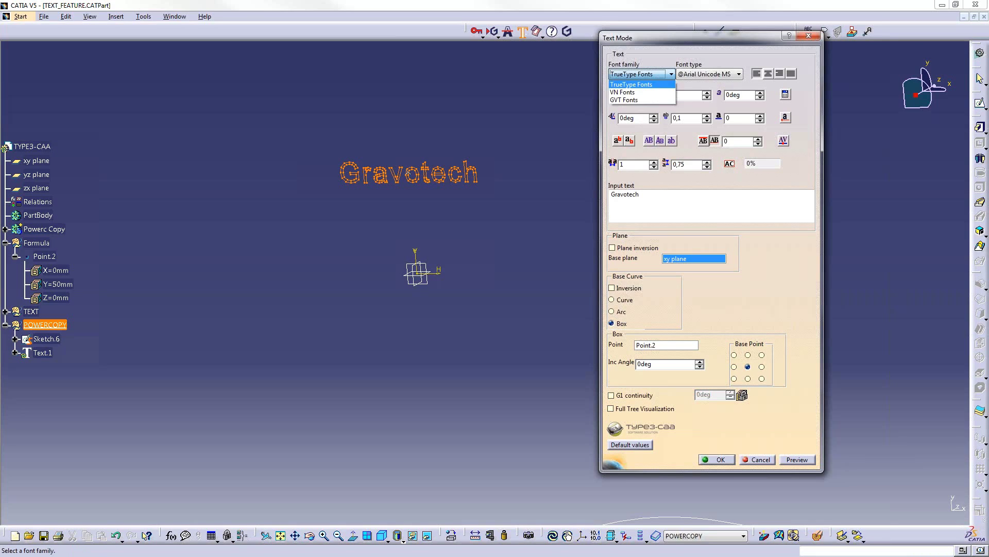
click(641, 93)
click(707, 75)
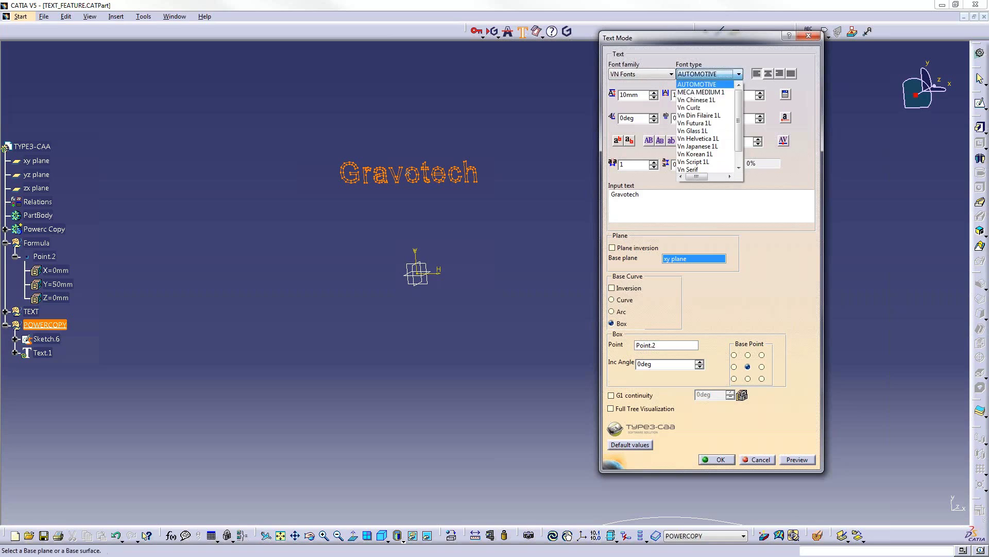
click(697, 124)
click(796, 459)
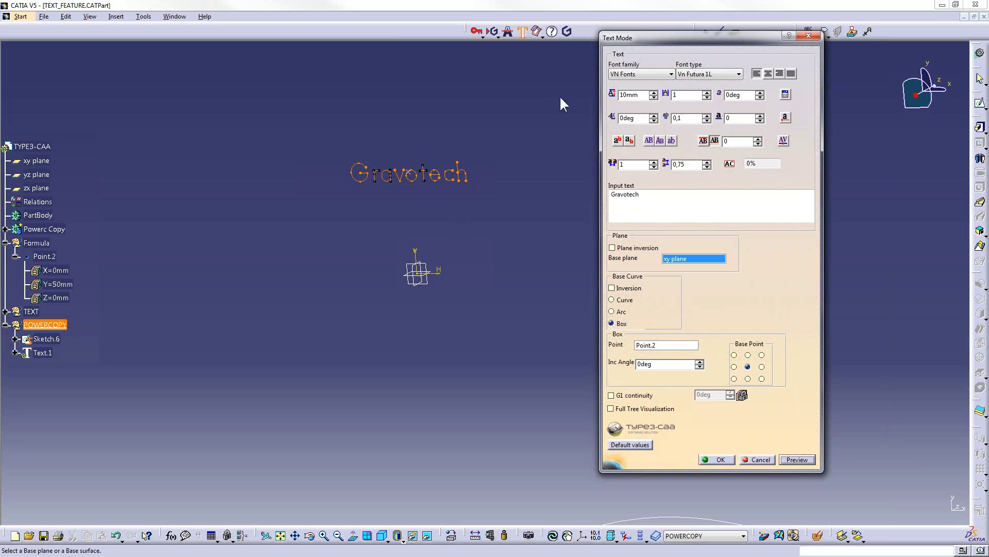
- Return the text to the TrueType Fonts family, choose a Bodoni MT Condensed font and preview it
click(634, 74)
click(639, 81)
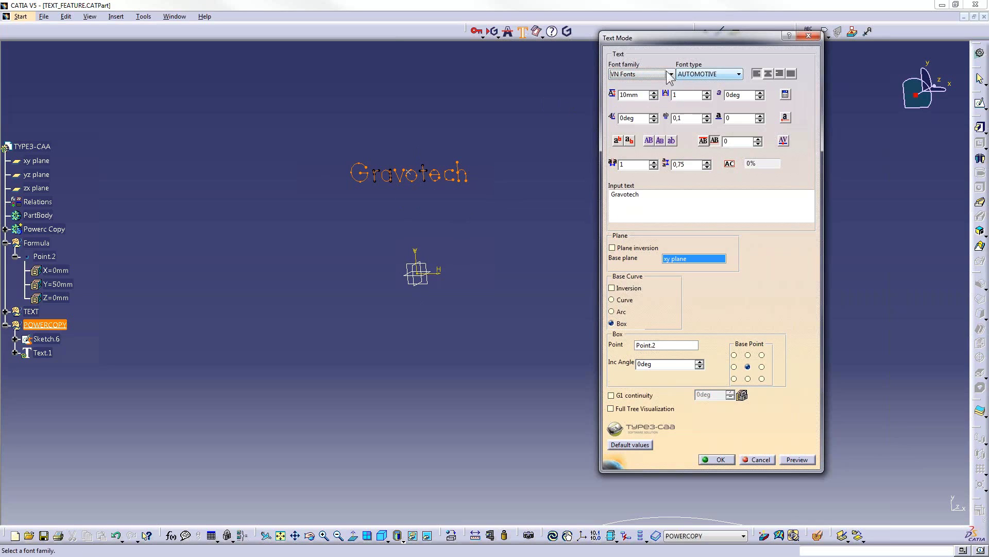
click(671, 75)
click(639, 81)
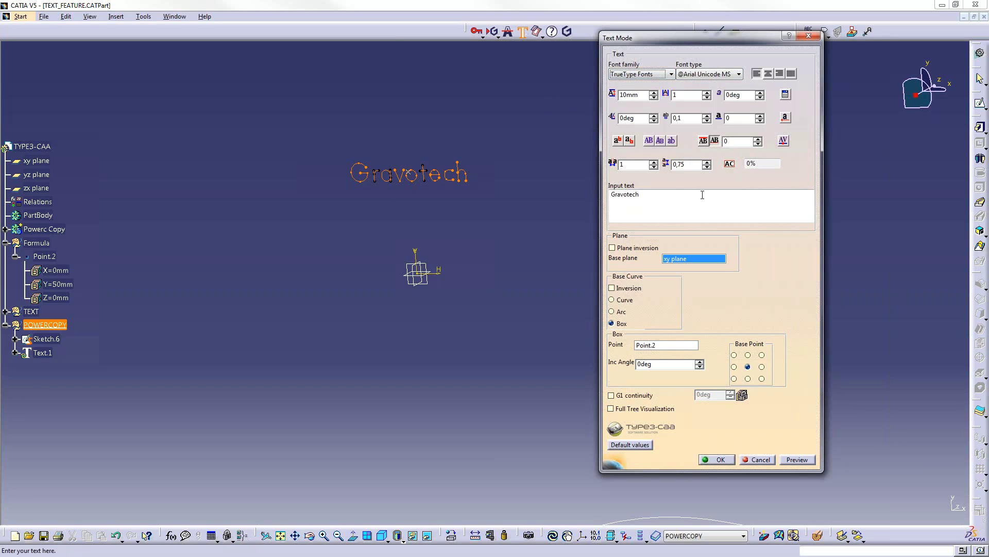
click(707, 74)
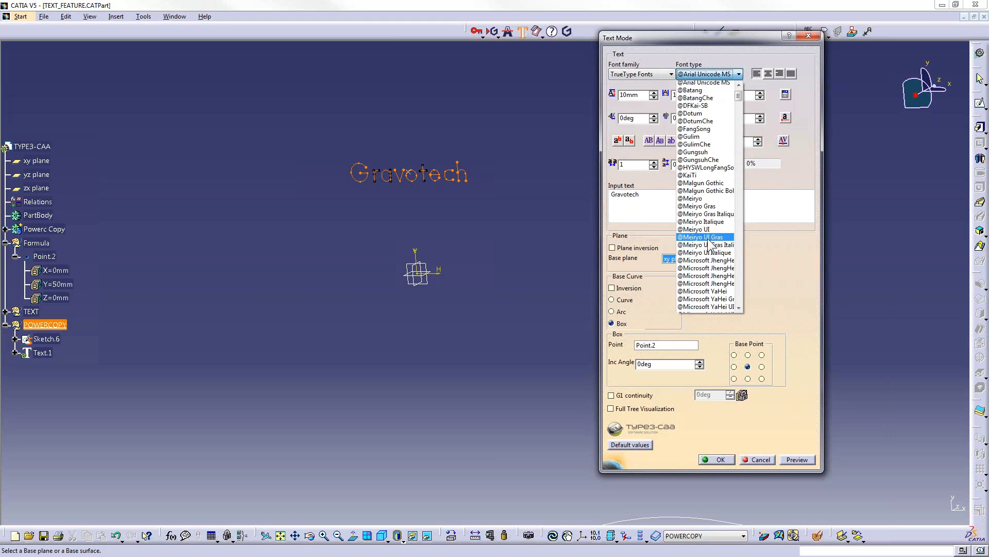
scroll(710, 242, down, 20)
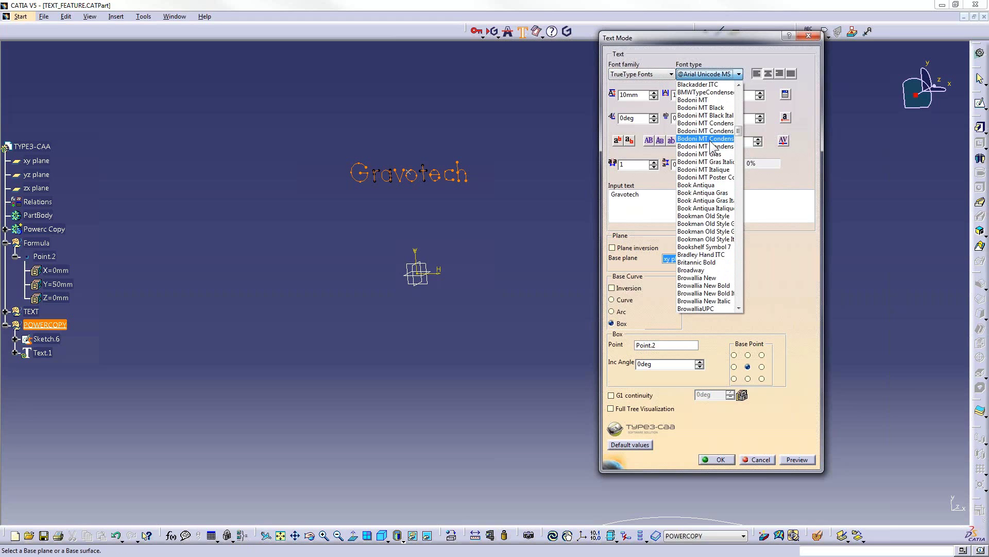
click(710, 139)
click(793, 460)
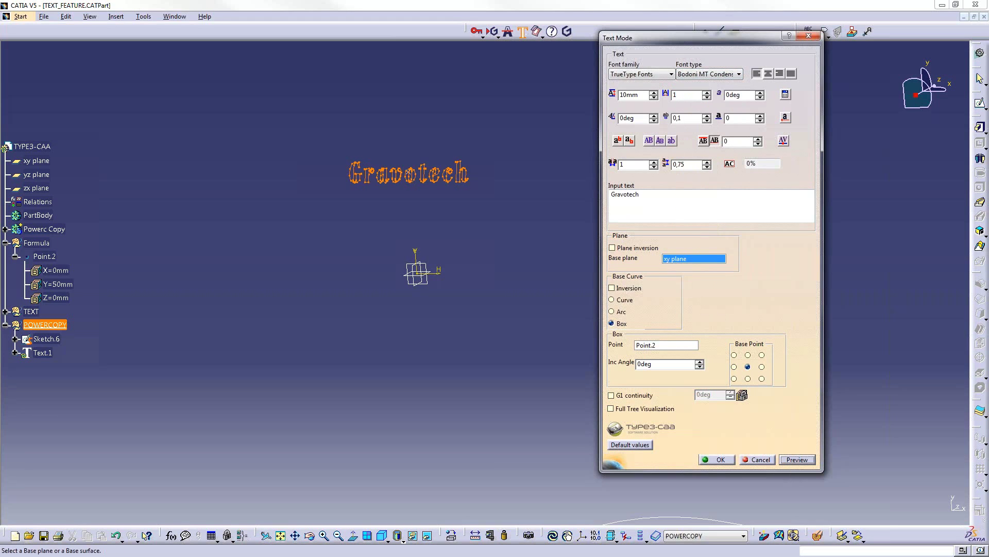
- Change the font of the Gravotech text to Calibri and preview it
click(722, 73)
scroll(710, 218, down, 10)
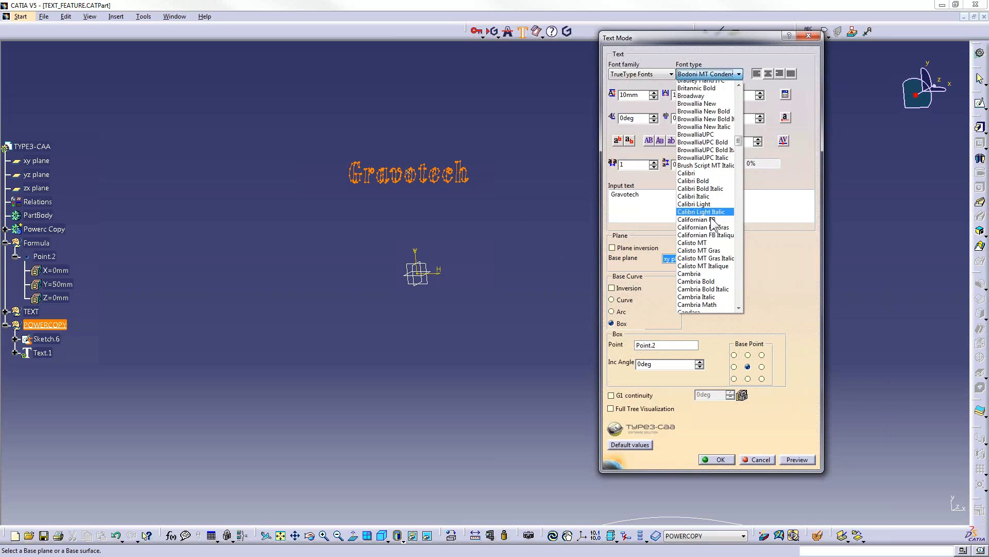
click(710, 85)
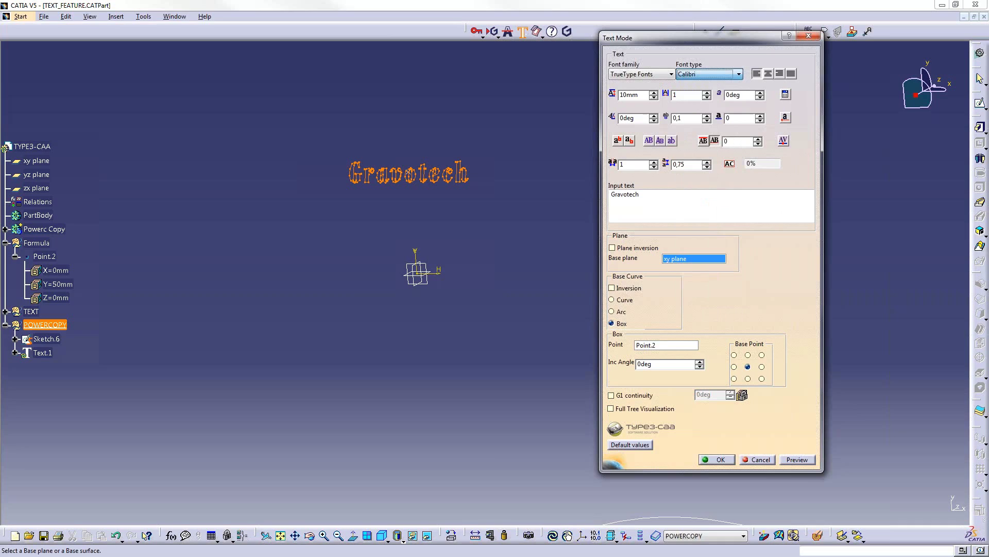
click(799, 460)
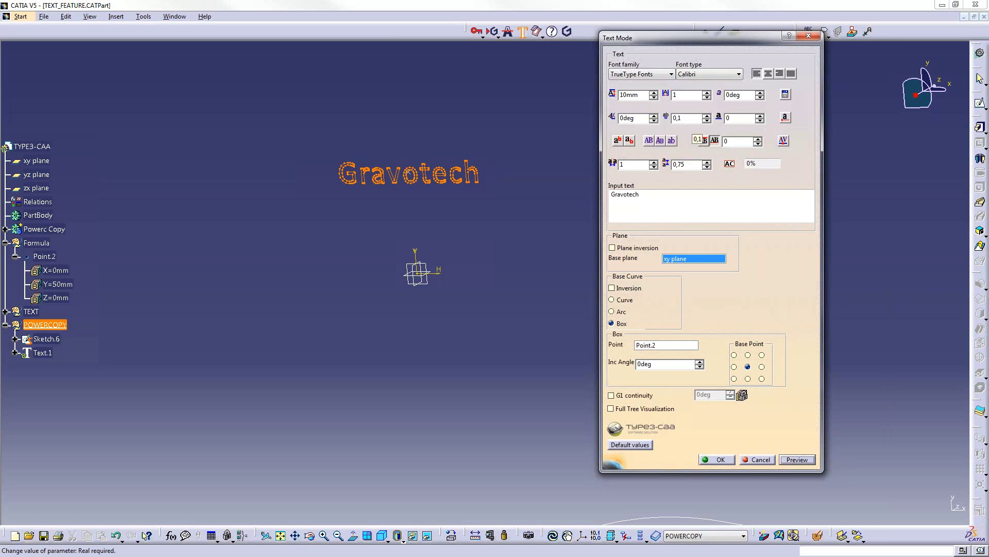
- Set the slant angle of the Gravotech characters to 15 degrees and preview the italic effect
drag(749, 96, 724, 96)
text(15)
click(797, 459)
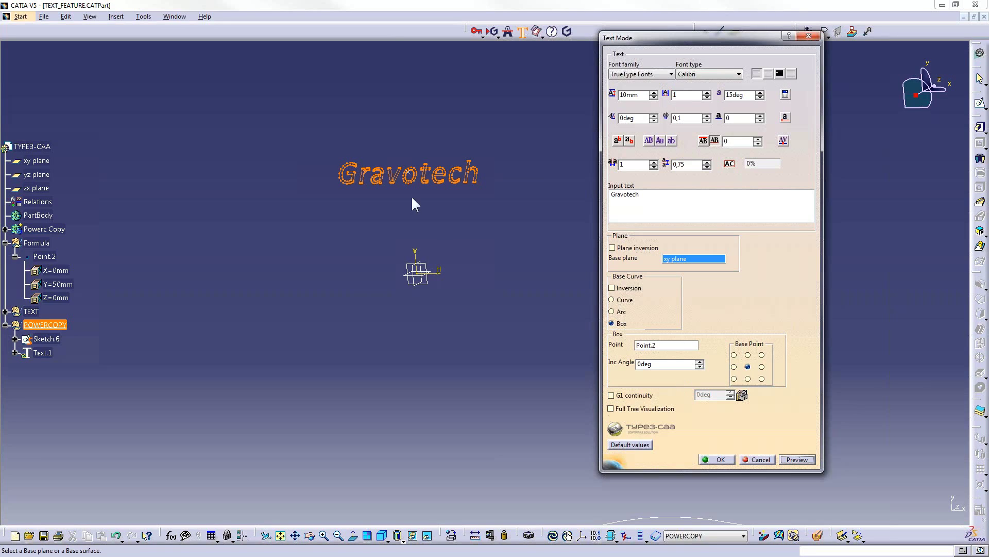
- Append a "2" to the Gravotech text, format that character as superscript and preview it
ctrl+middle_drag(408, 193, 407, 176)
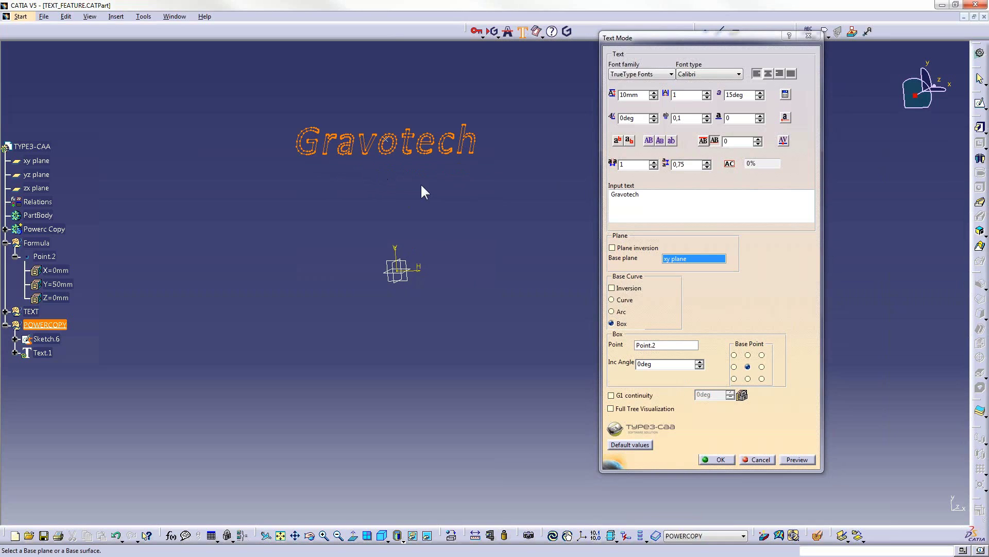
click(651, 193)
text(2)
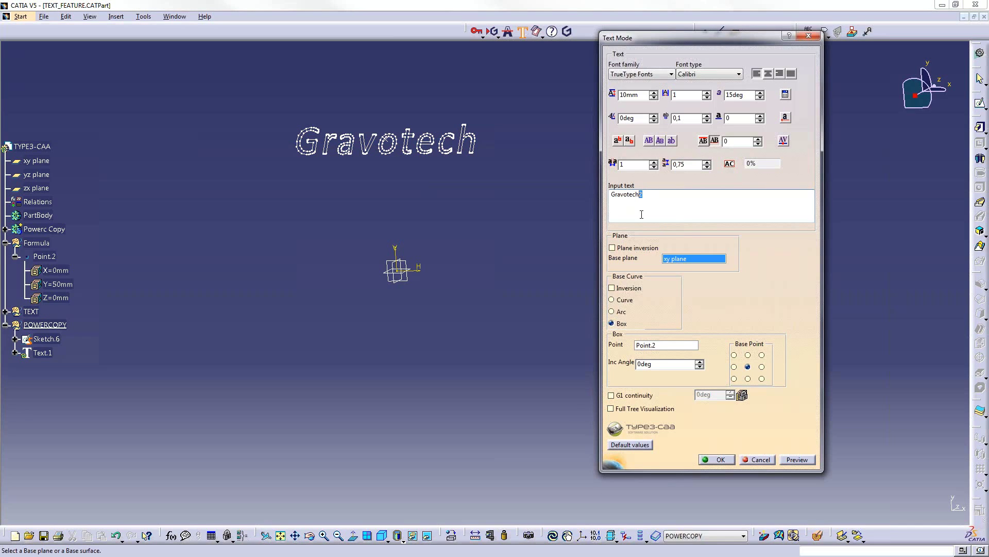
click(617, 140)
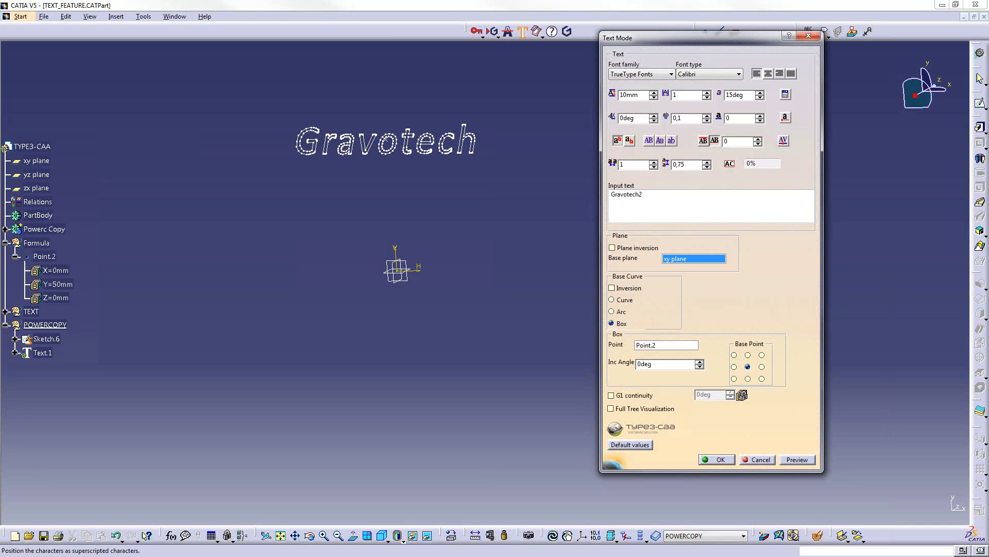
click(798, 460)
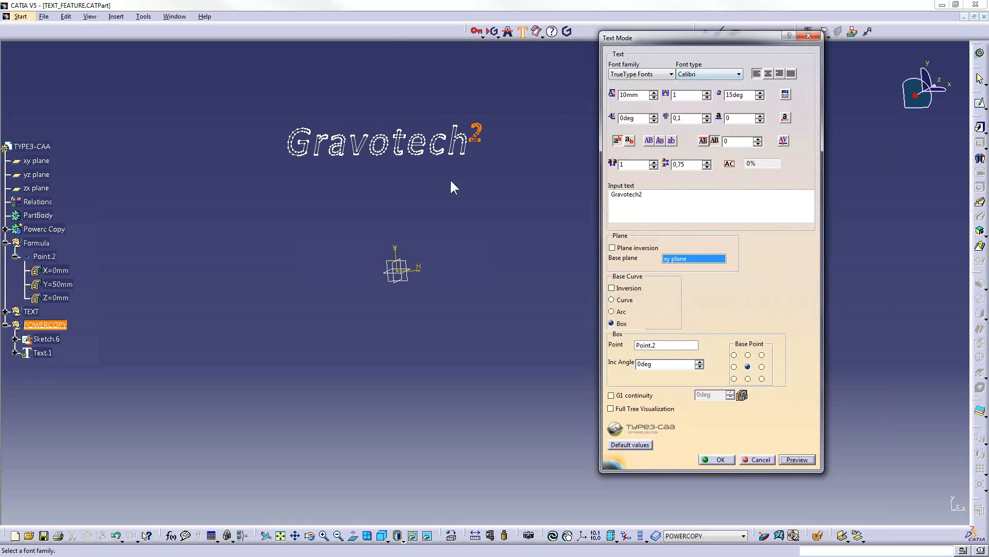
- Apply the Cambria Bold Italic font to the "otech2" characters, remove their superscript formatting and preview the text
drag(639, 194, 647, 194)
key(shift+Left)
key(shift+Left)
key(shift+Left)
key(shift+Left)
key(shift+Left)
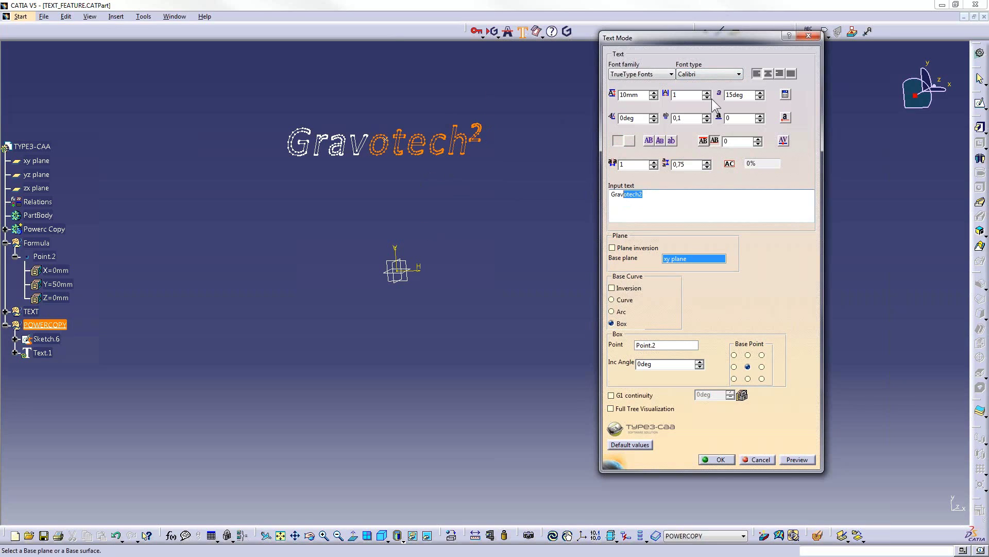
click(708, 71)
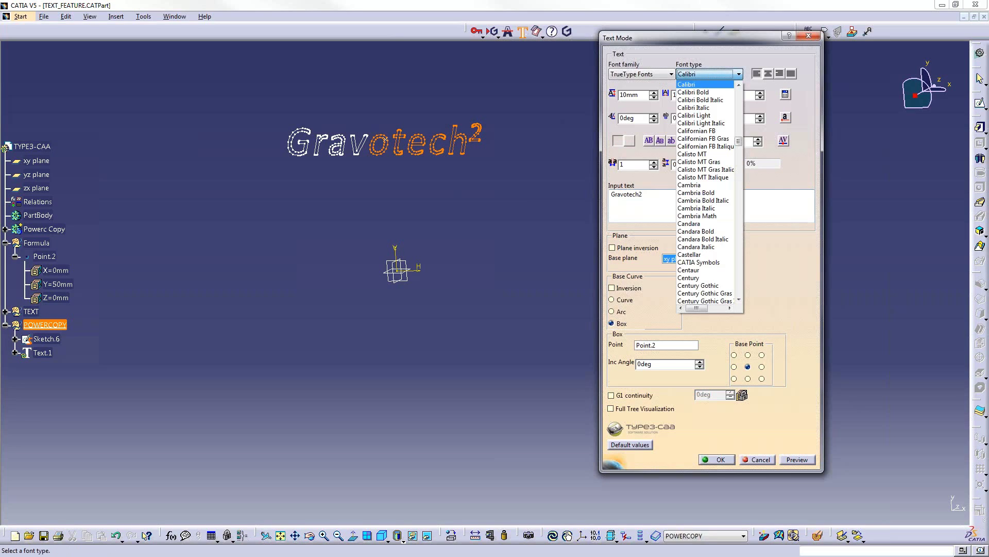
click(701, 204)
click(795, 458)
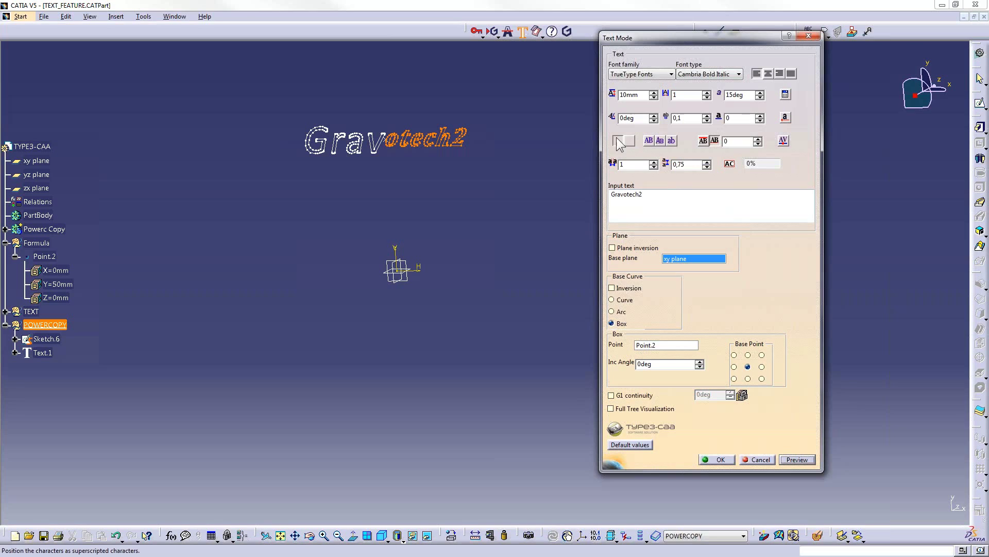
click(795, 458)
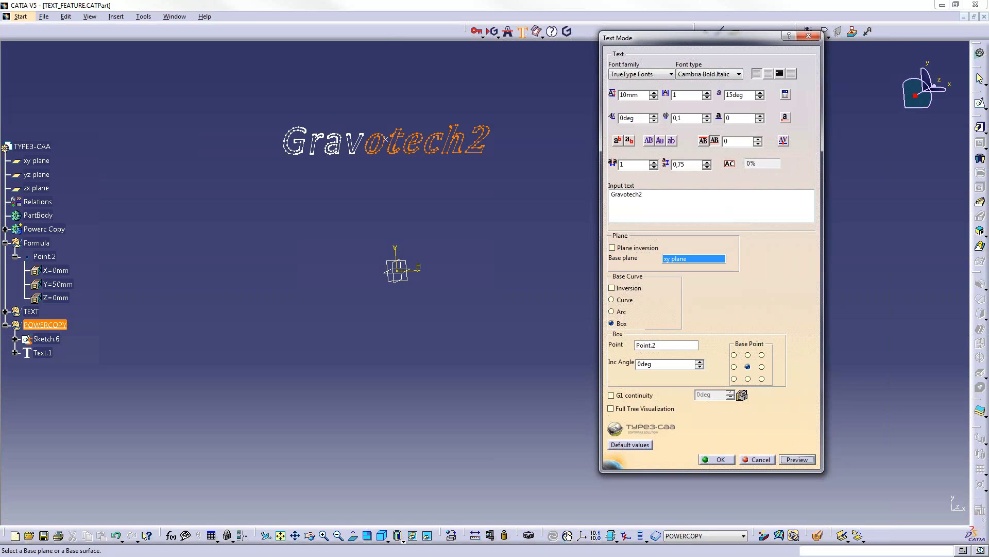
- Delete the trailing "2" from the text, add the lines "Type3" and "Catia" below "Gravotech" and preview
double_click(659, 195)
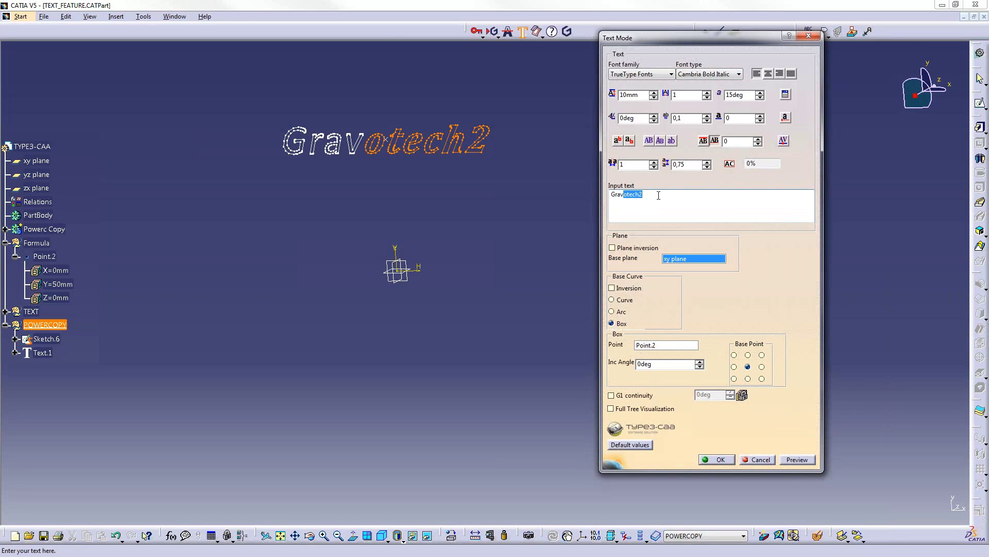
click(659, 195)
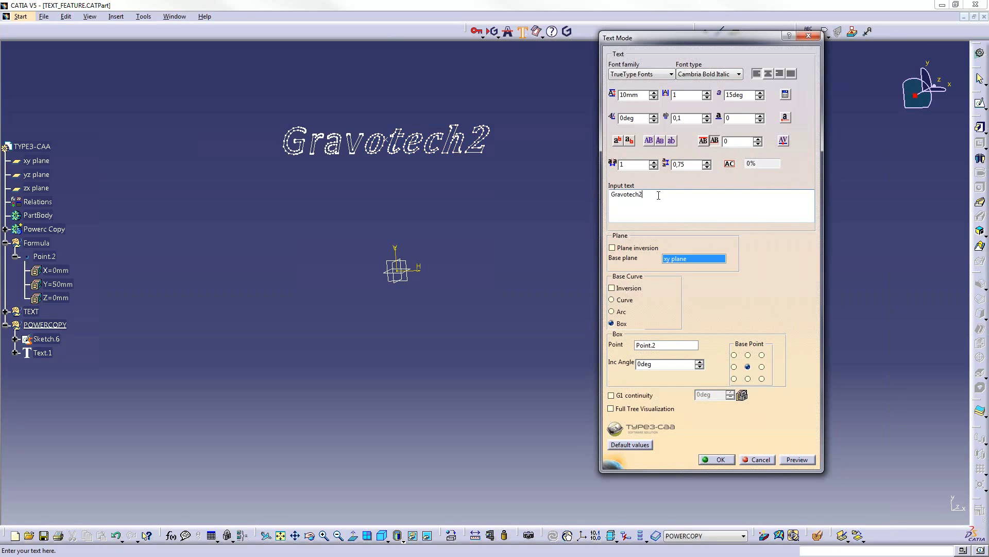
click(797, 459)
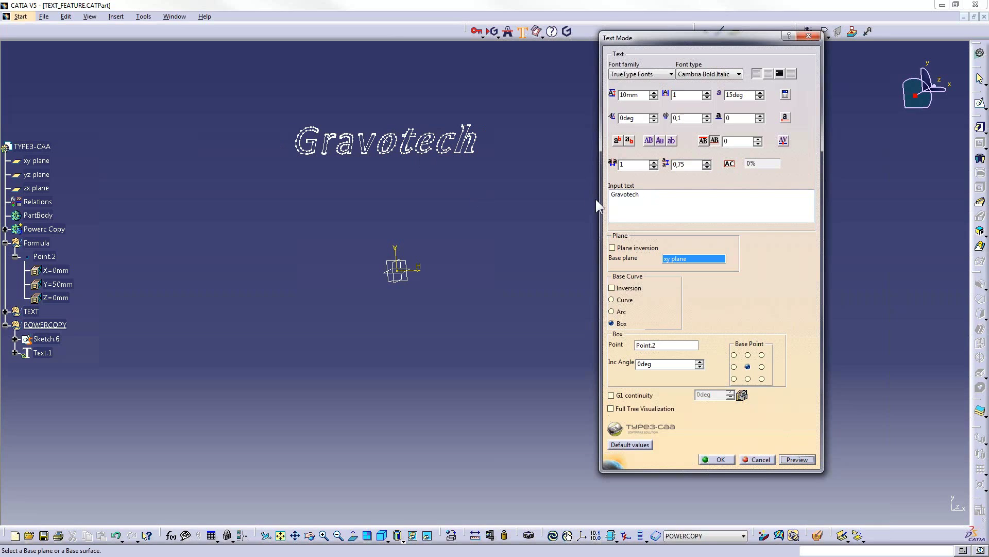
click(663, 193)
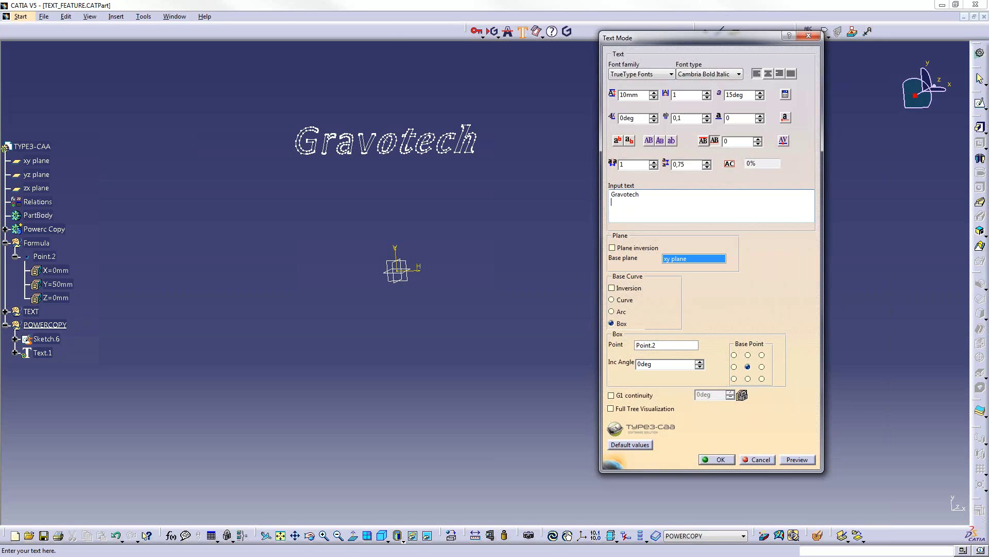
text(Type3)
click(796, 459)
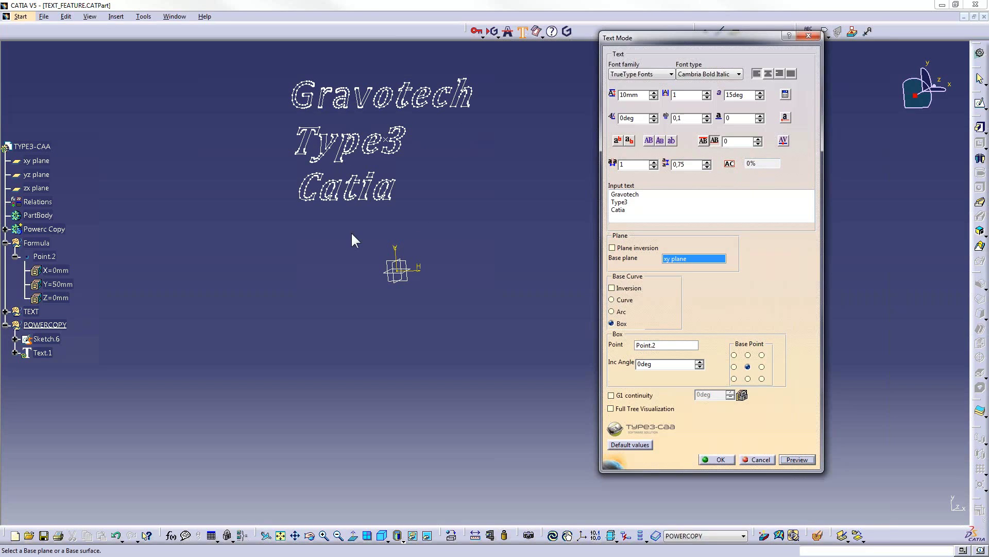
- Centre-align the three text lines and set the box's base point to its lower-left corner, previewing each change
click(768, 73)
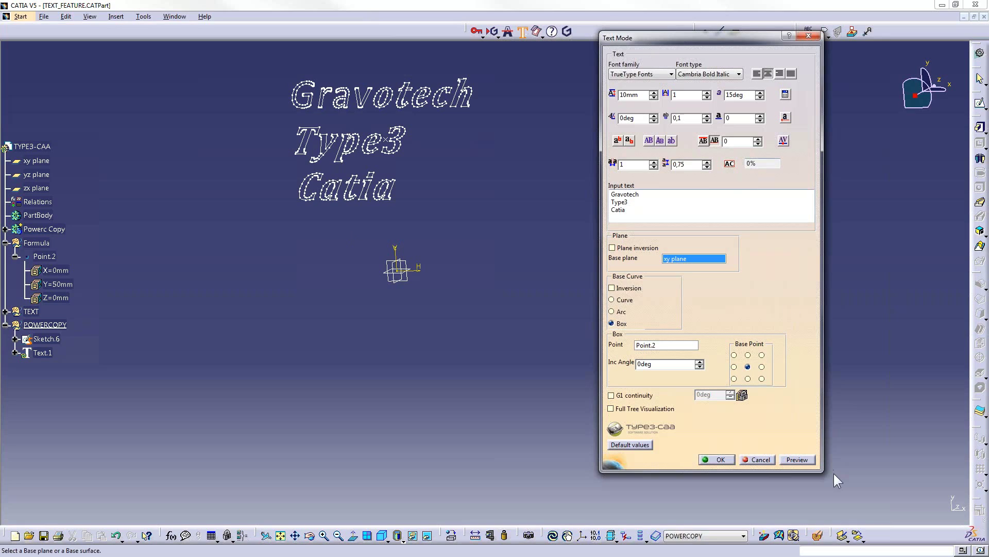
click(796, 459)
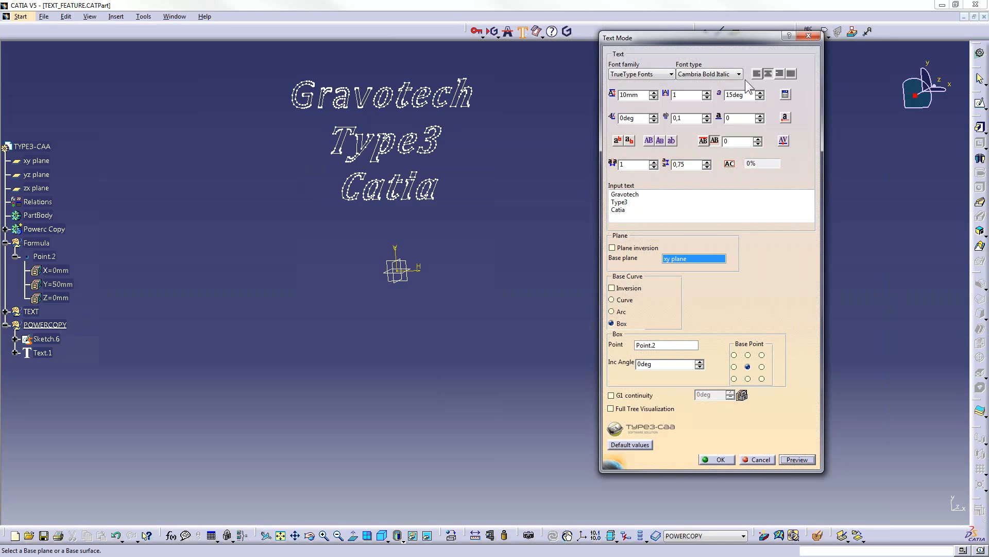
click(734, 378)
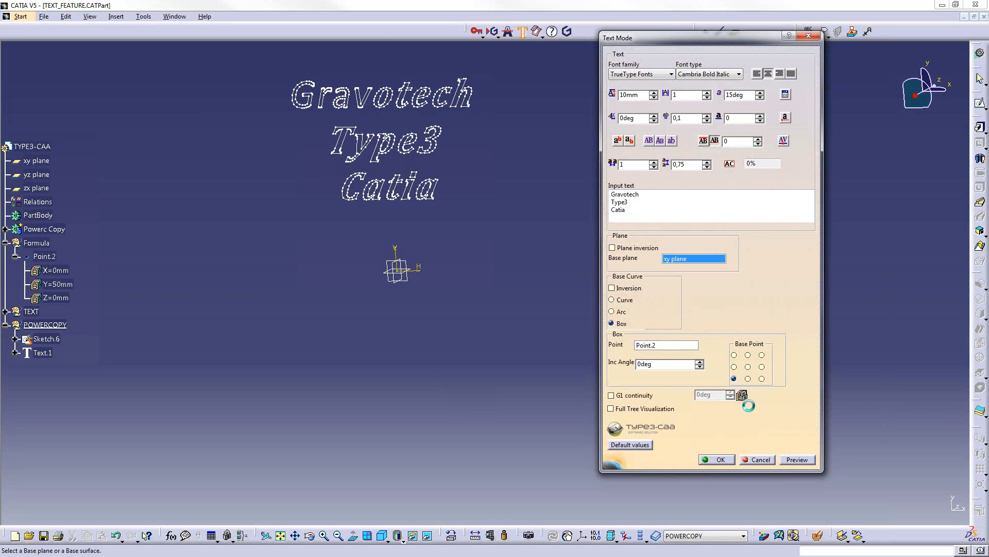
click(796, 459)
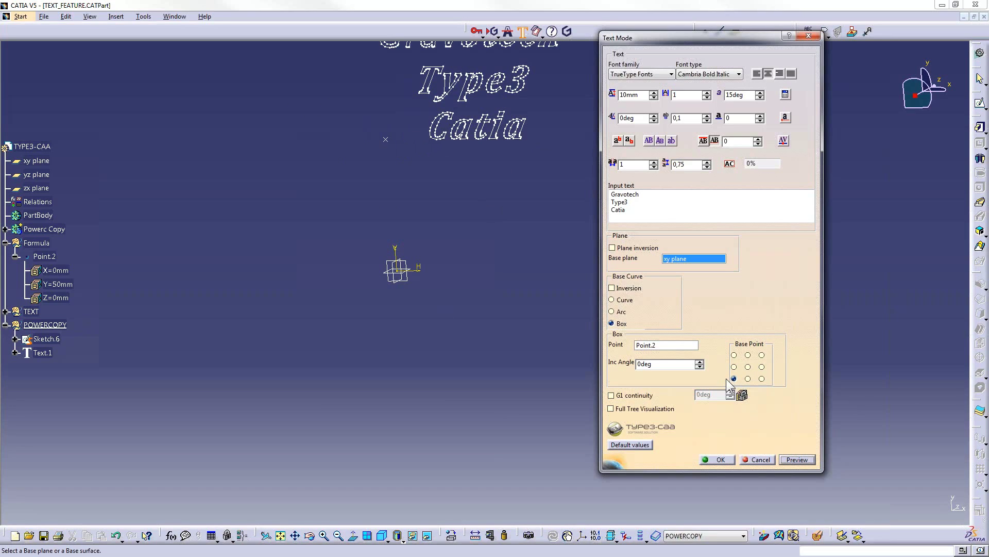
- Switch the base curve type to Curve, select the three points below the spline as base elements and preview
middle_drag(468, 195, 465, 338)
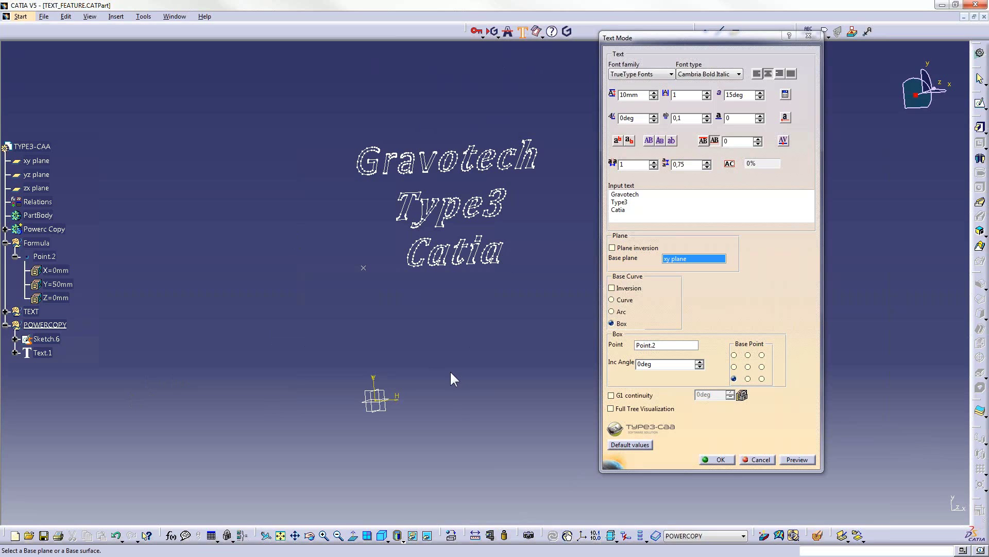
middle_drag(426, 360, 395, 303)
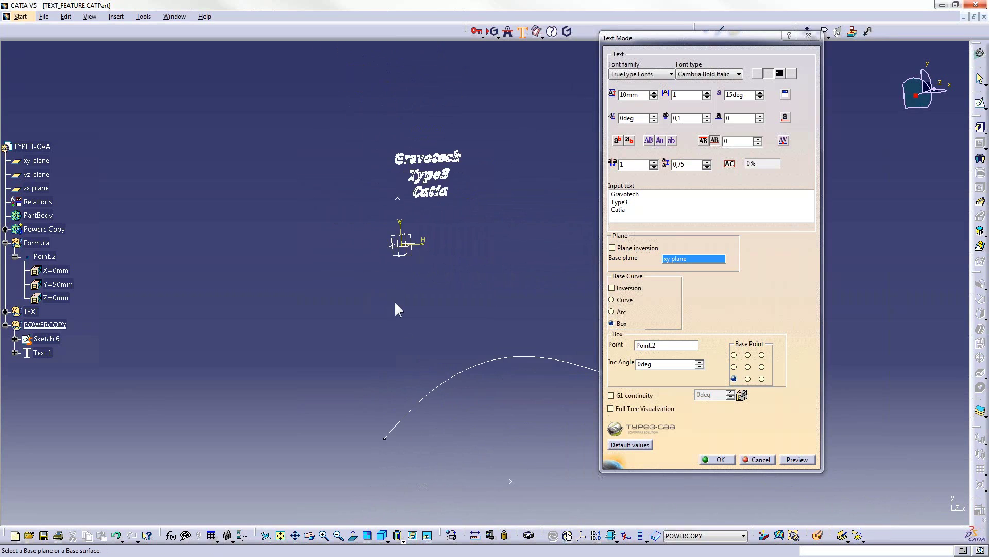
middle_drag(503, 308, 427, 247)
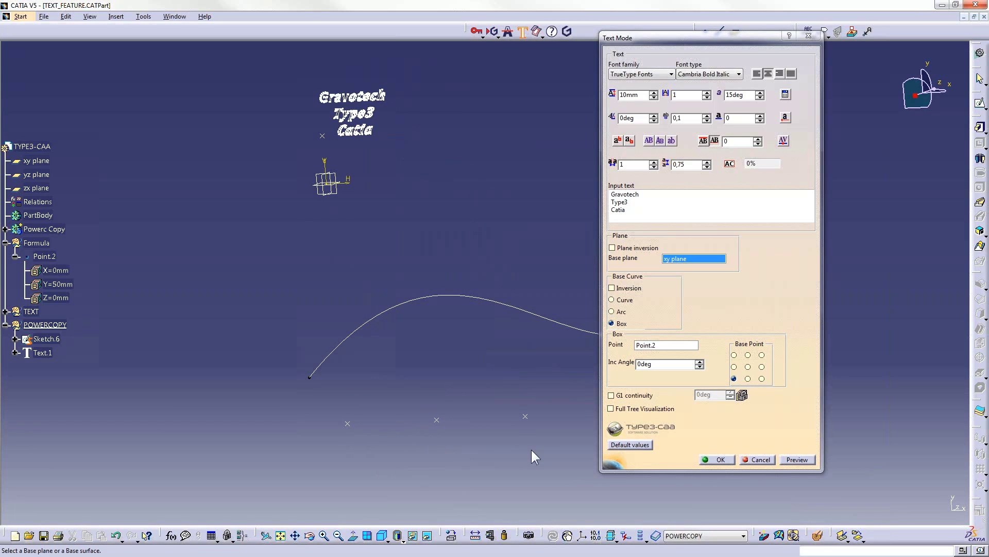
click(612, 299)
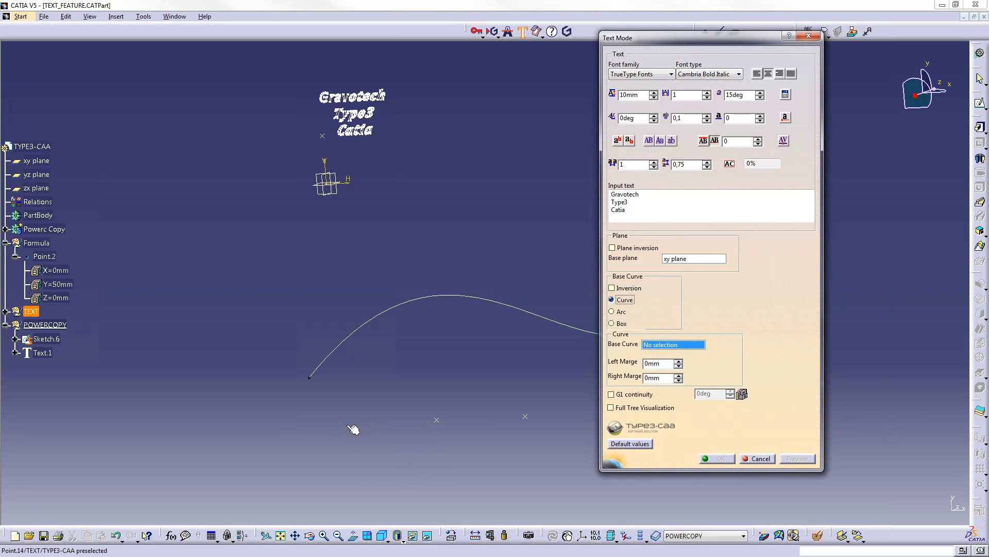
click(348, 423)
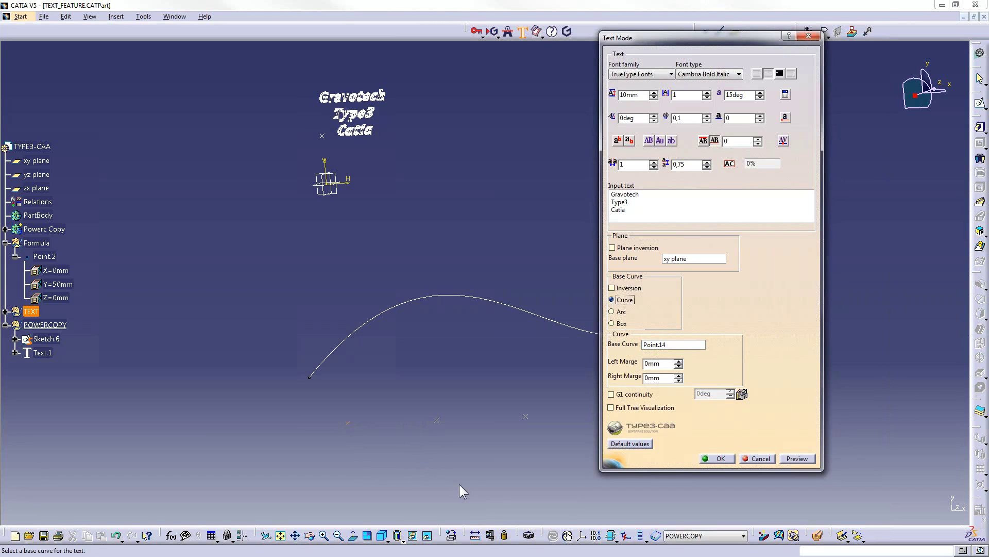
click(436, 420)
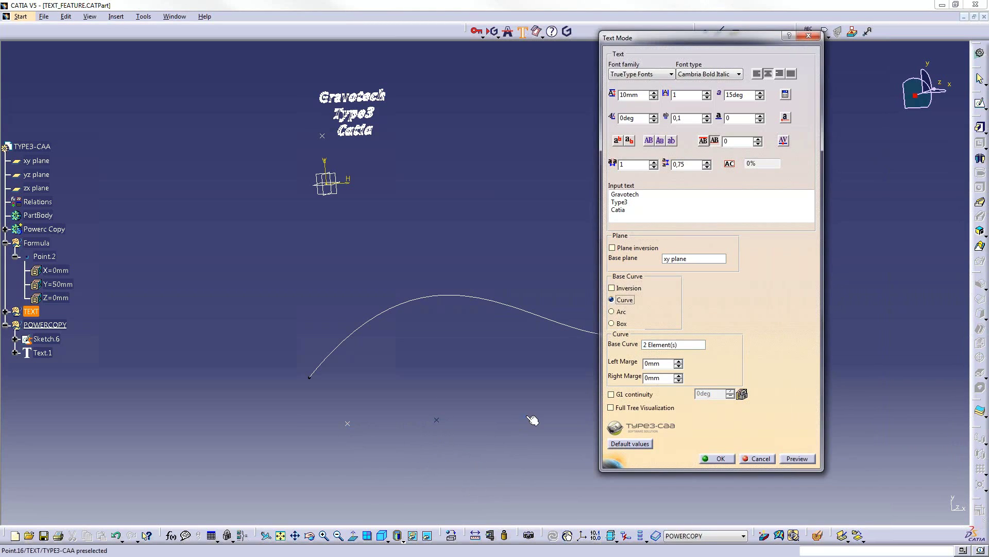
click(532, 420)
click(797, 458)
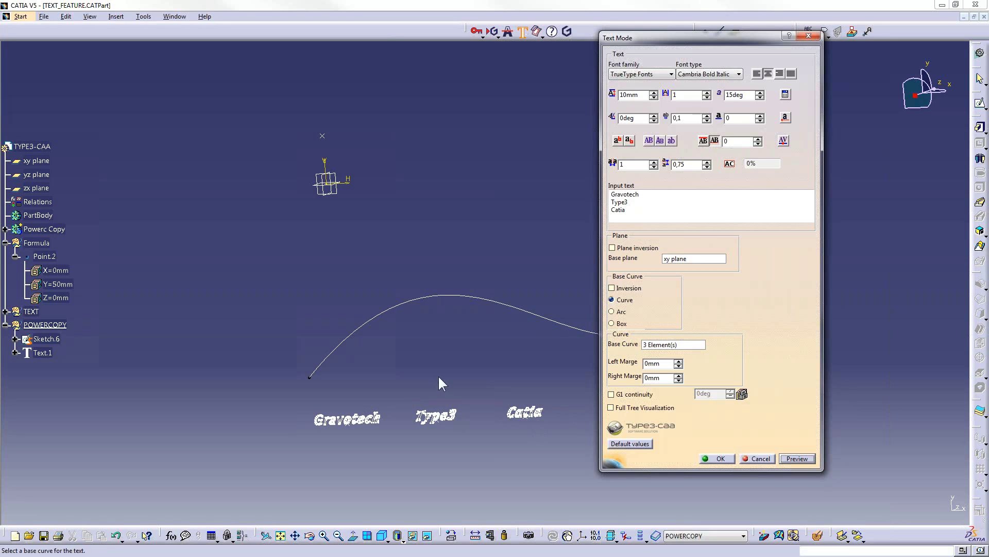
- Place the text on an arc centred on Point.2 with a radius of 50 mm and preview it
middle_drag(439, 377, 421, 295)
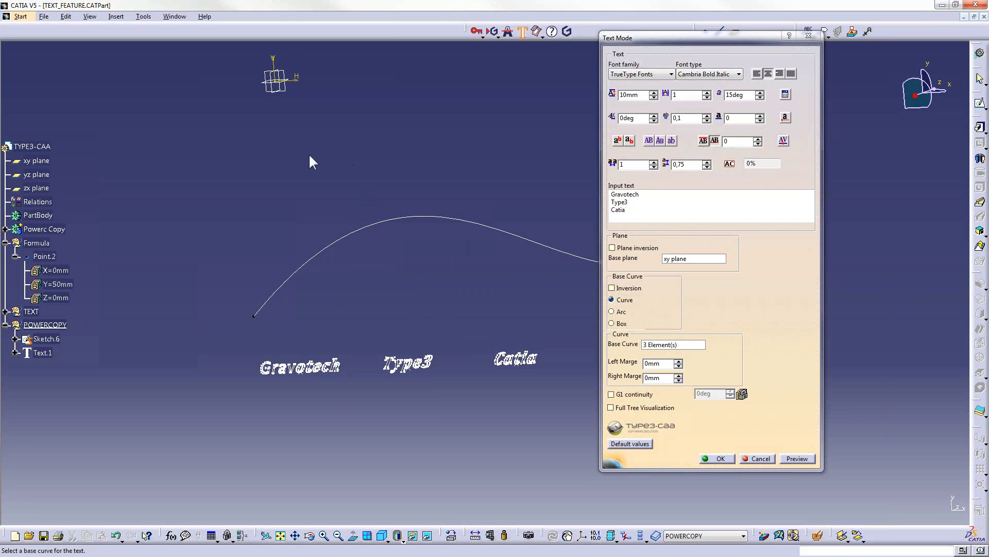
middle_drag(309, 155, 363, 225)
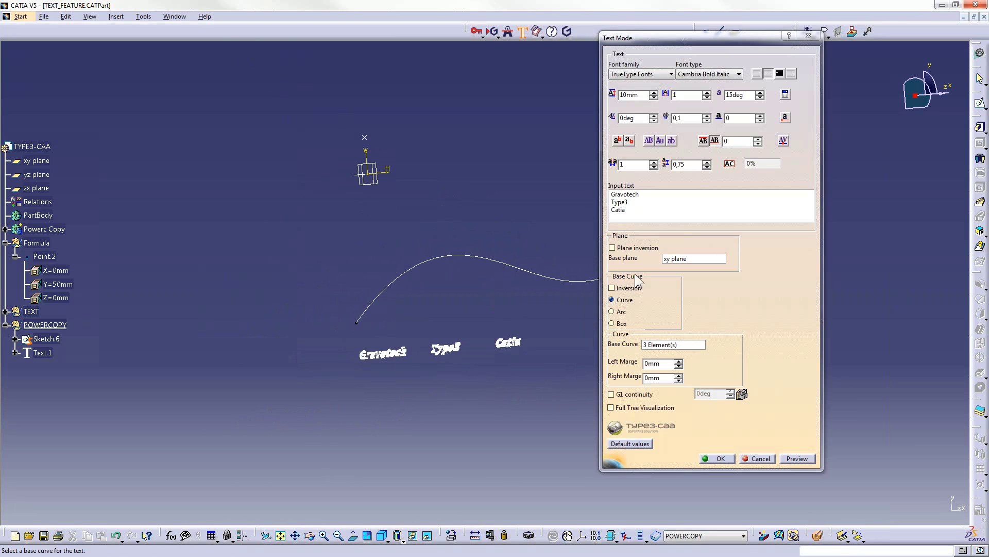
click(615, 311)
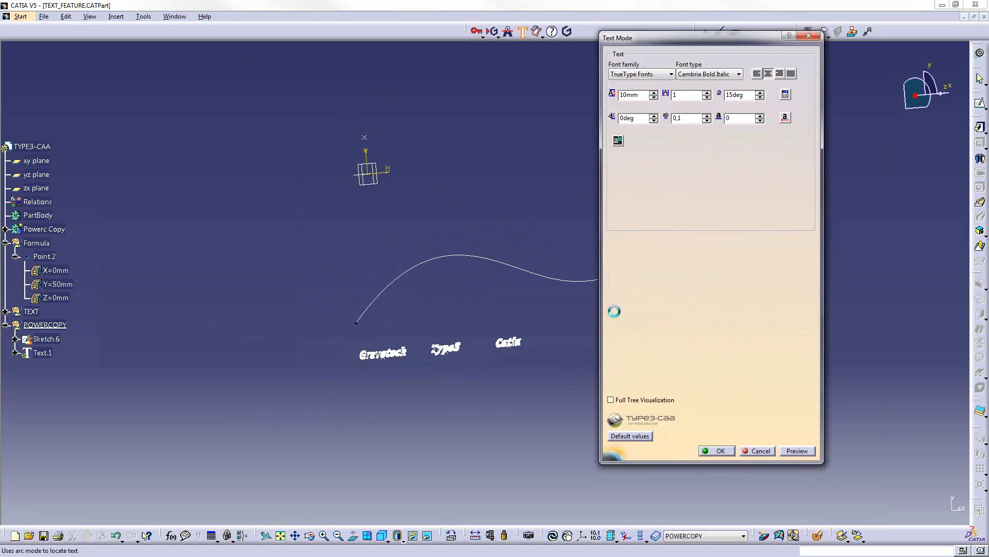
click(364, 138)
middle_drag(431, 131, 489, 229)
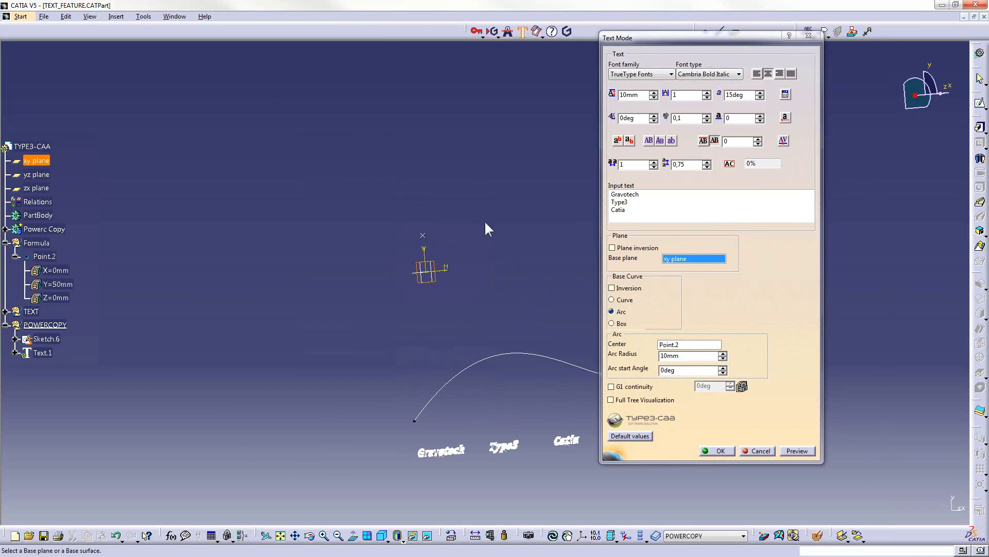
double_click(680, 355)
text(5)
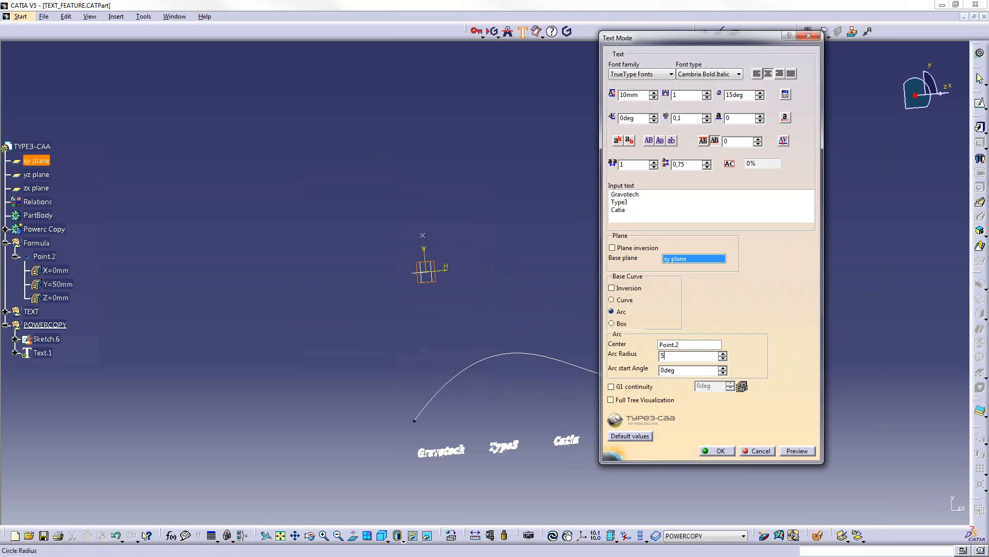
text(0)
key(Return)
click(794, 451)
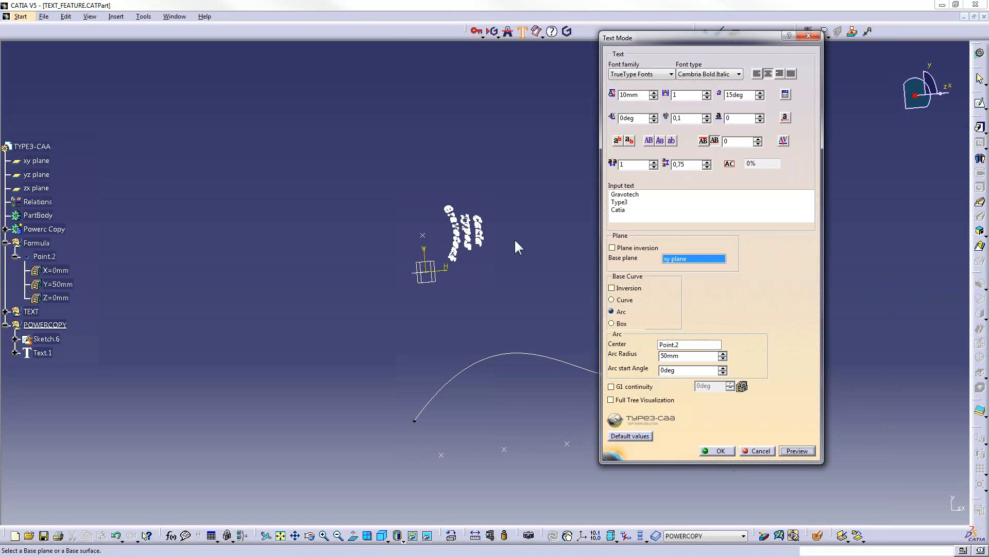
- Set the arc start angle to 90 degrees, preview the curved text and confirm the text feature
middle_drag(514, 238, 408, 83)
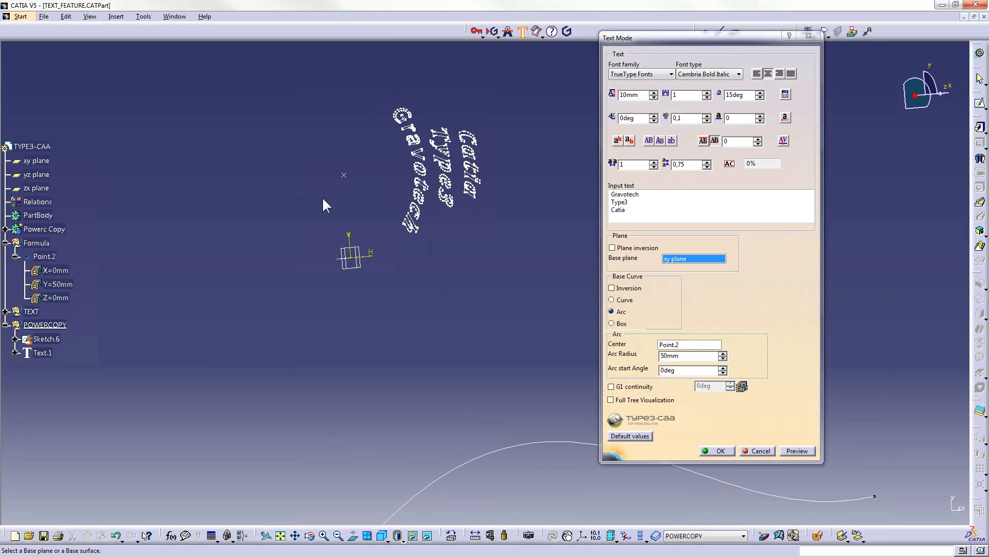
double_click(689, 371)
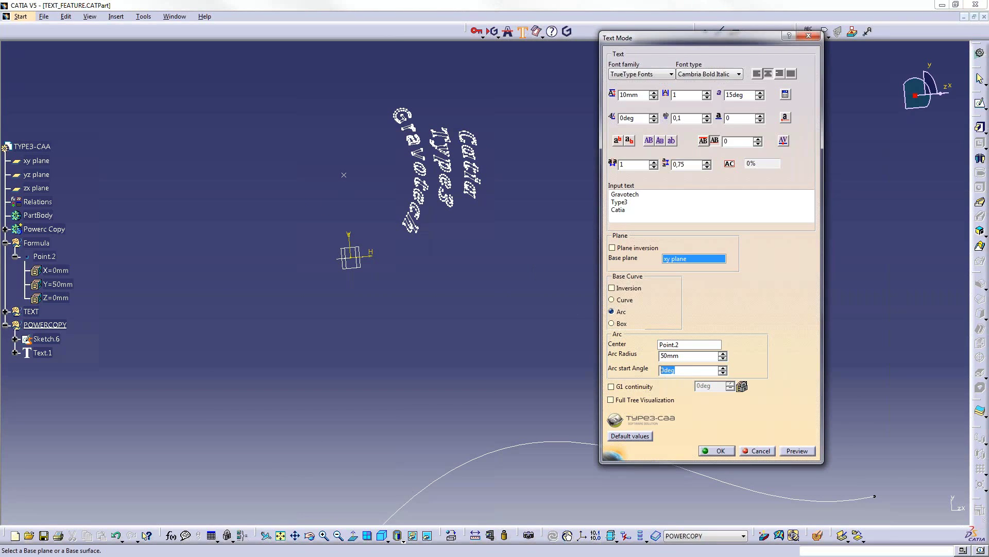
text(90)
click(797, 451)
middle_drag(427, 210, 426, 248)
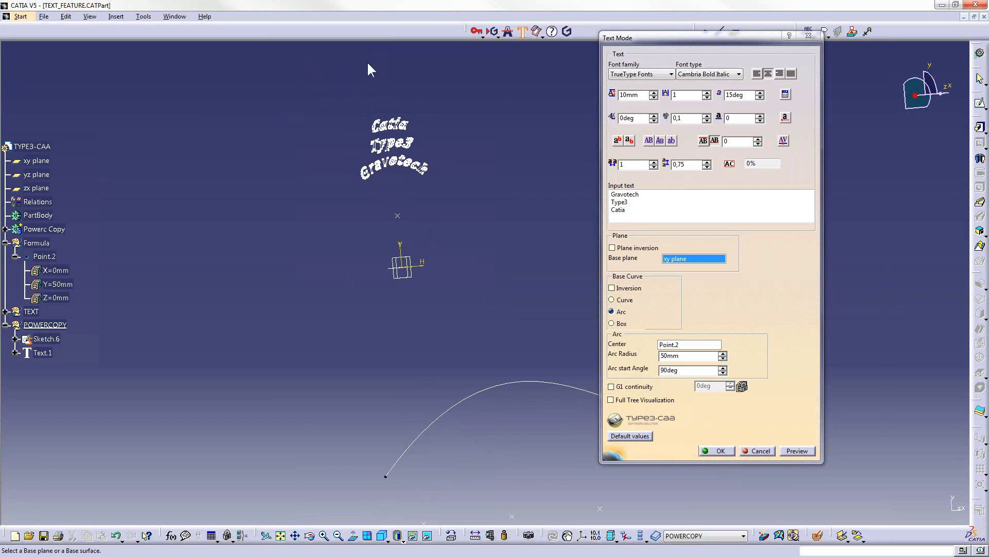
double_click(689, 356)
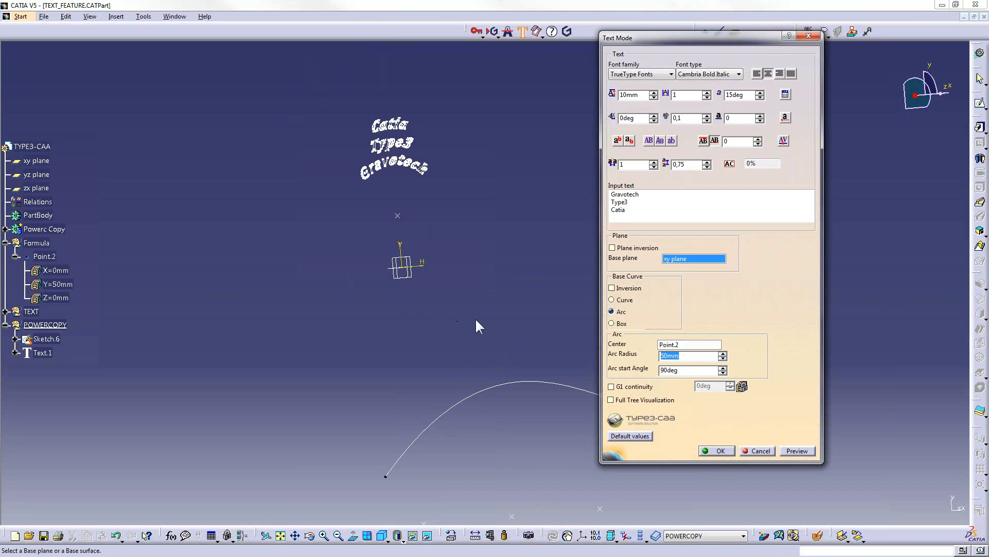
click(716, 450)
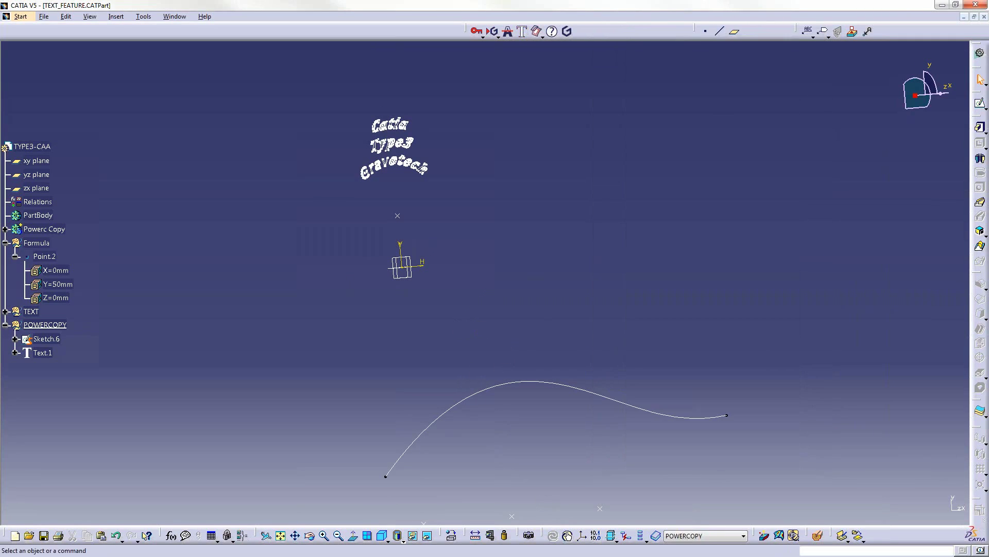
- Start a new text feature using the Sketch.6 spline as its base curve and the xy plane as its base plane
middle_click(545, 387)
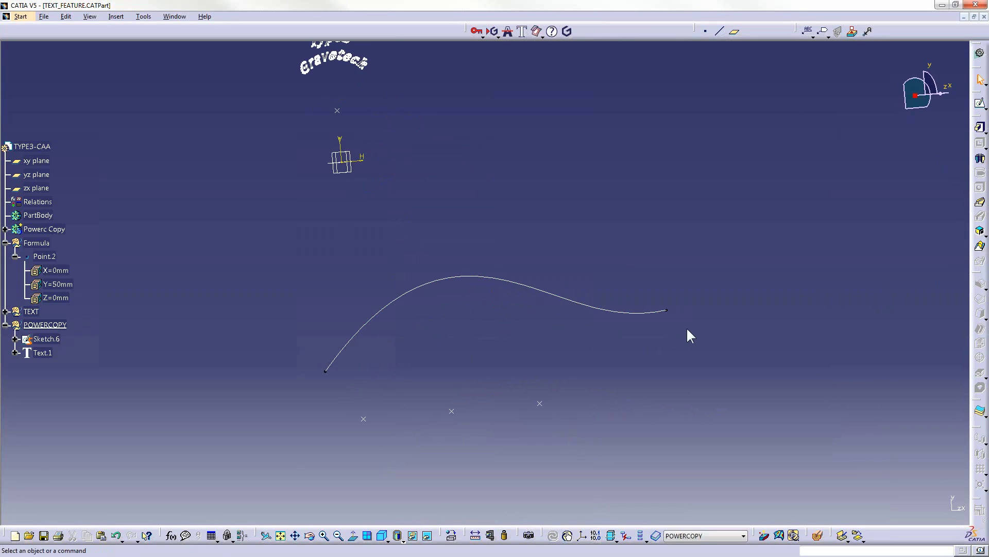
click(466, 277)
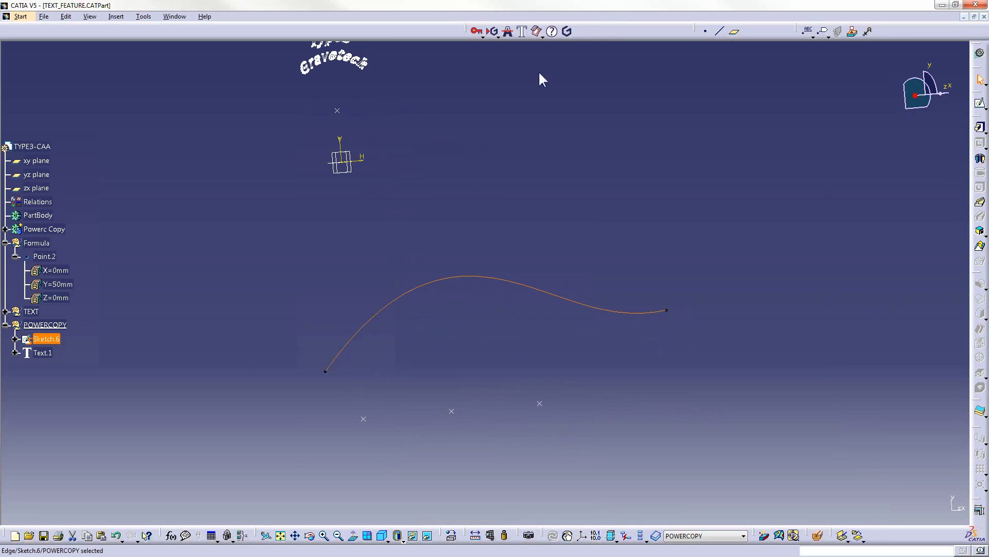
click(522, 32)
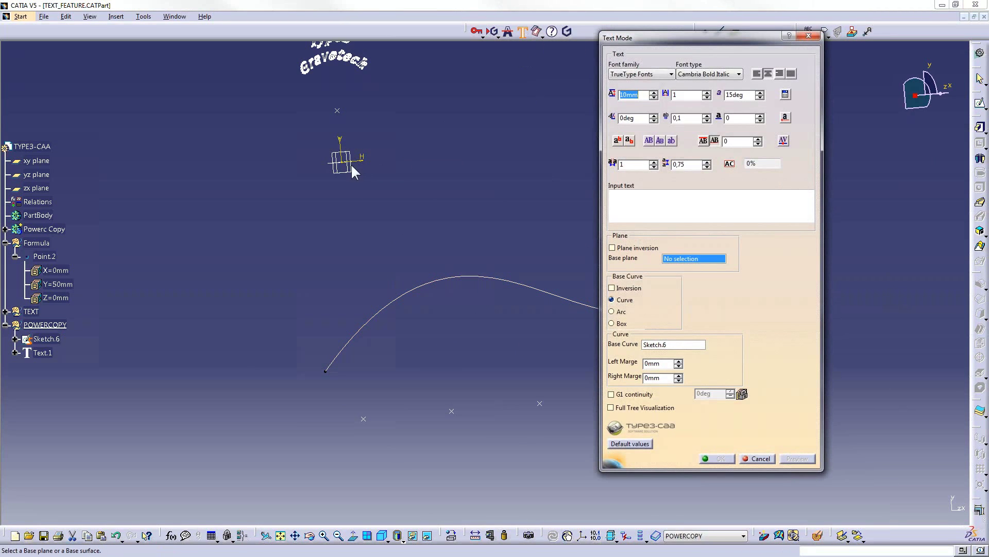
middle_drag(351, 162, 379, 168)
click(36, 160)
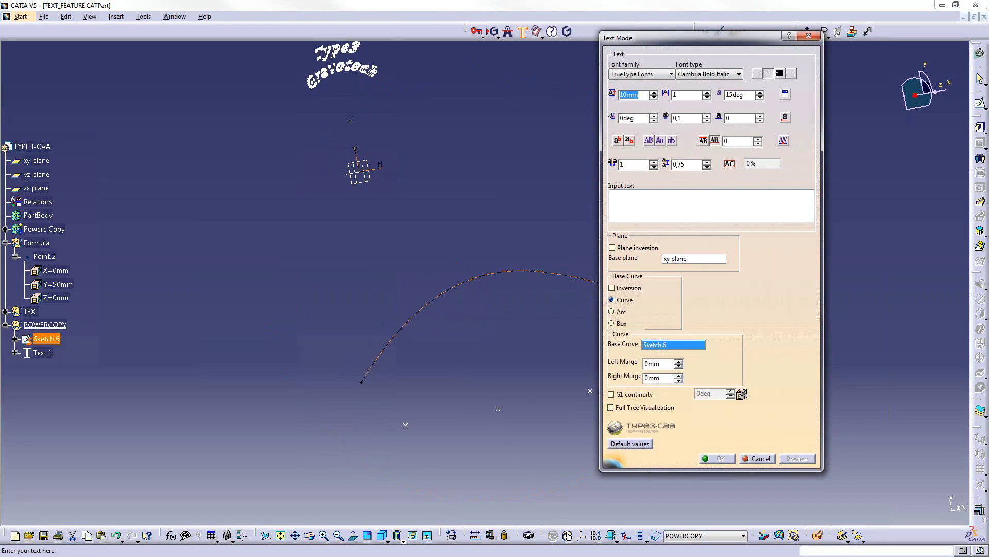
- Enter the text GRAVOTECH, set its character height to 25 mm, preview it along the spline and confirm the feature
text(GRAVOTECH)
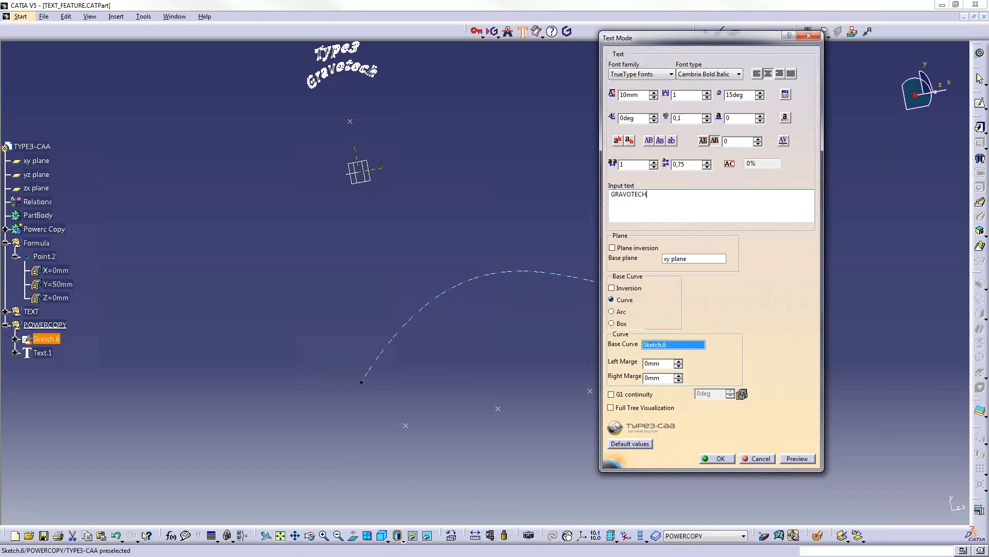
drag(662, 195, 610, 194)
click(640, 95)
double_click(639, 95)
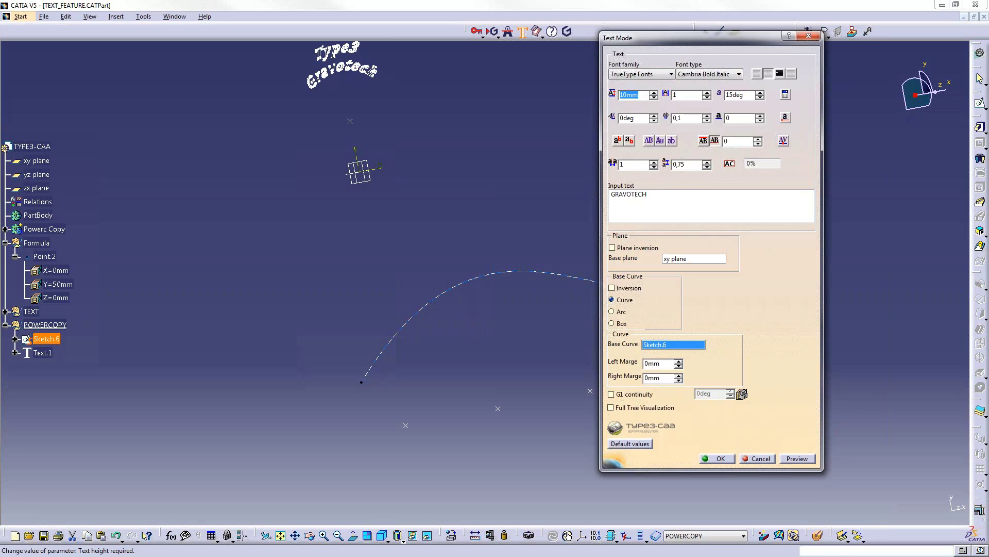
text(25)
click(797, 458)
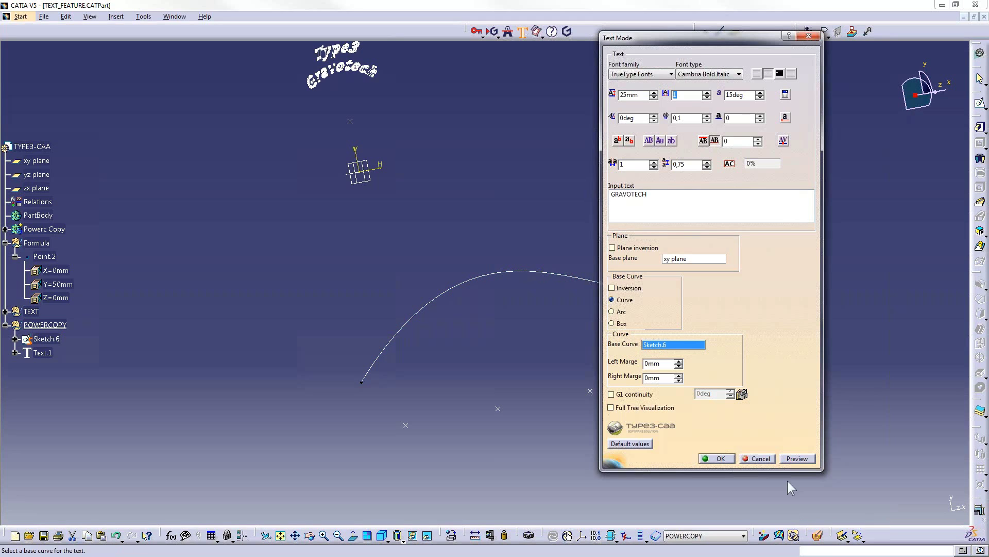
middle_drag(515, 289, 389, 338)
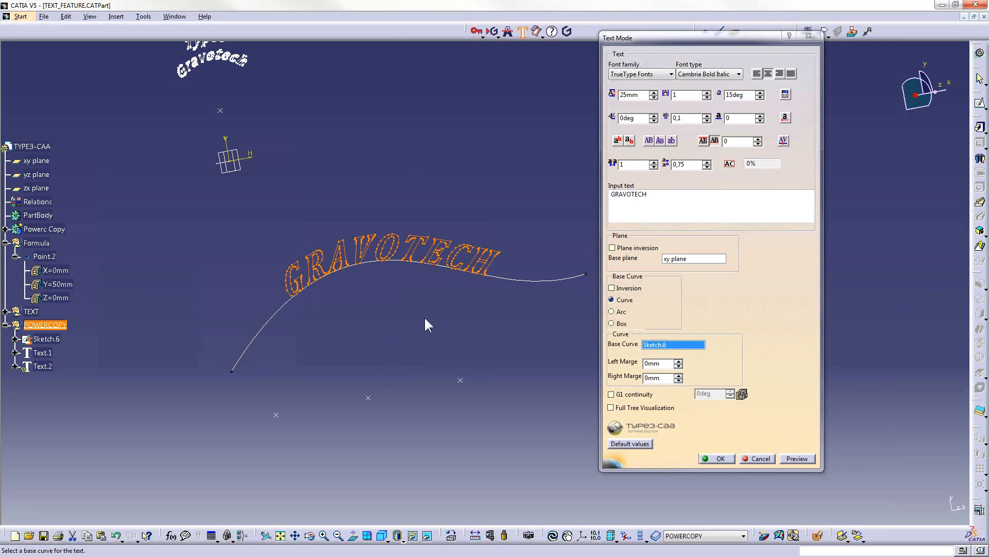
click(713, 458)
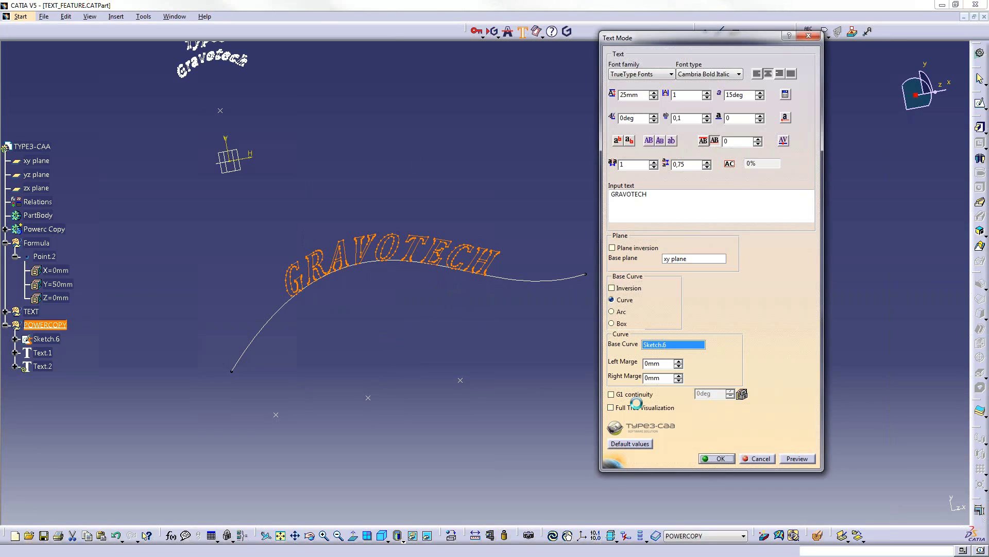
- Edit the Sketch.6 spline by moving its second control point upward, and exit the sketch to update the text
click(516, 281)
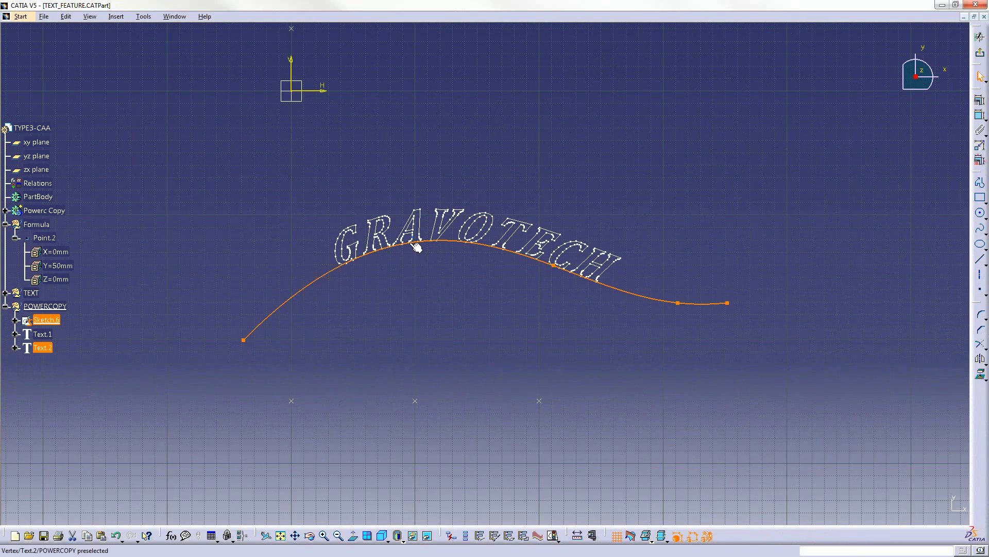
double_click(299, 284)
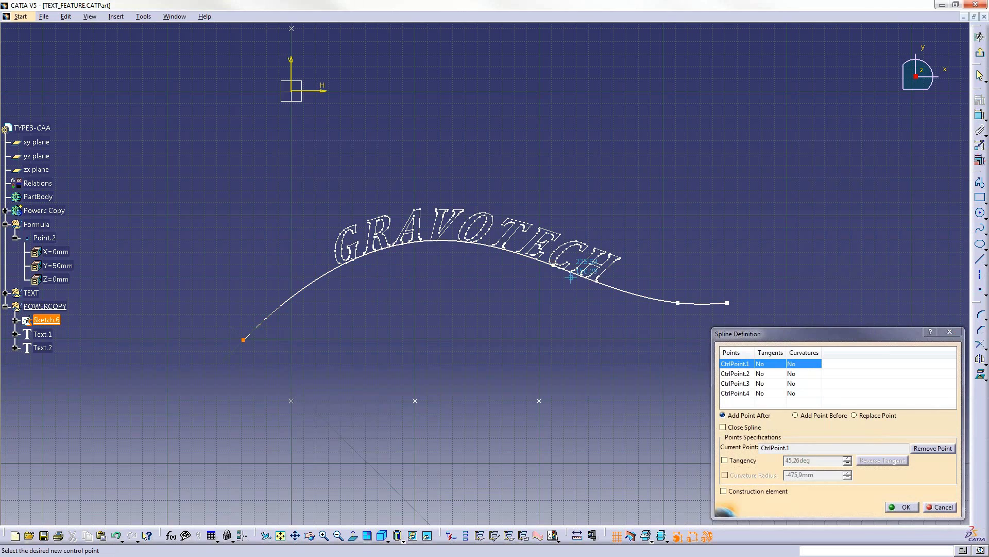
click(902, 506)
drag(553, 265, 553, 237)
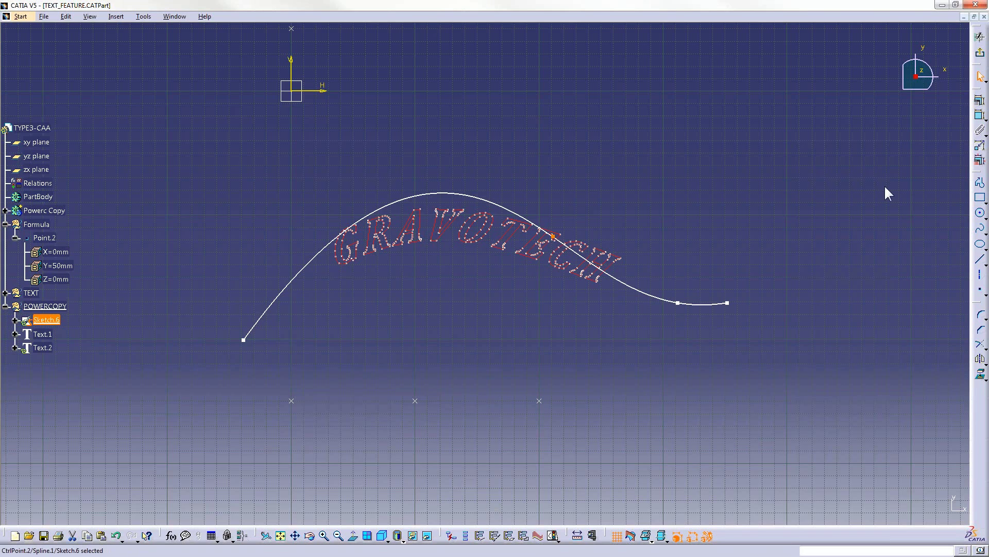
click(980, 52)
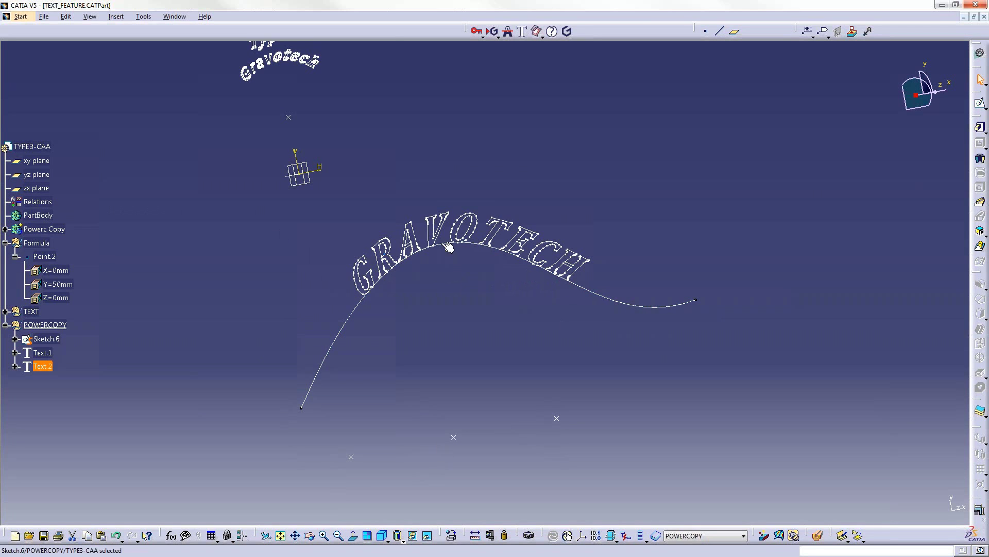
- Reopen Sketch.6 and add a control point to the spline between its first and second control points
double_click(319, 371)
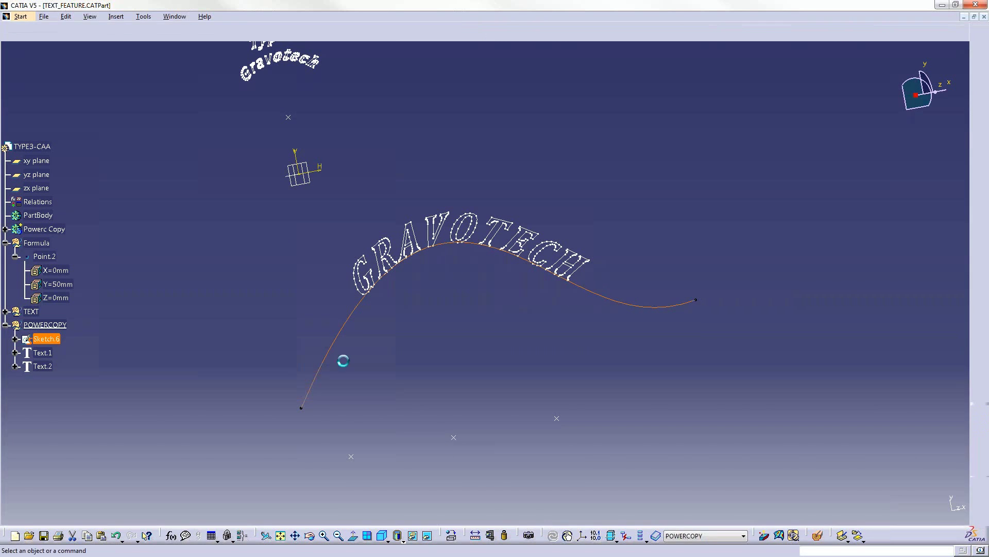
double_click(325, 290)
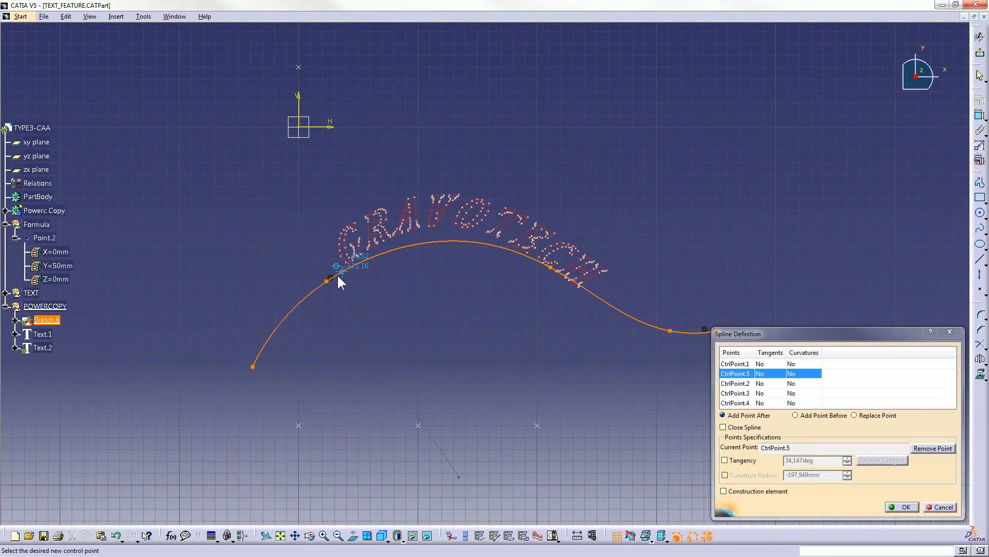
click(327, 280)
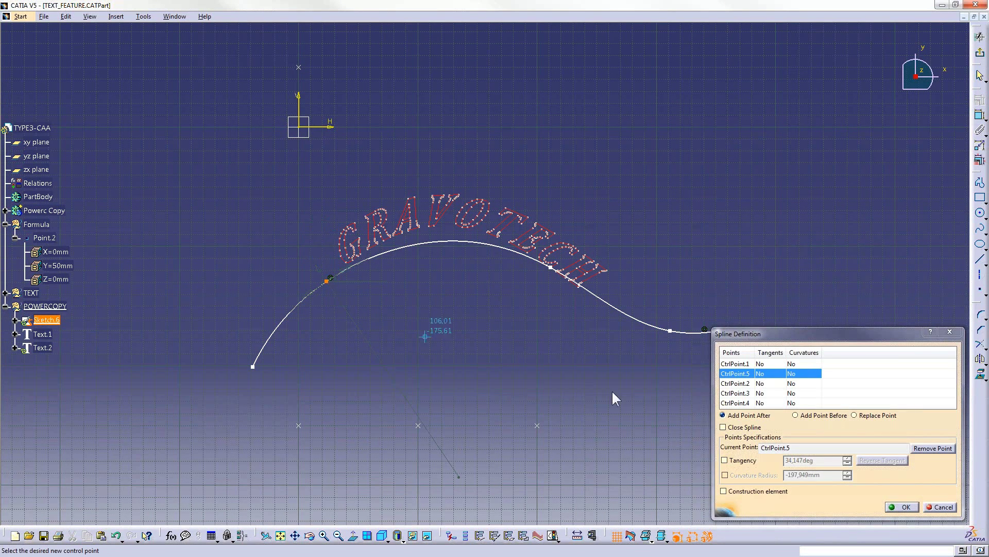
click(901, 507)
- Reshape the spline by moving the added control point up and the following one down toward the start, and exit the sketch
mouse_move(319, 278)
mouse_down()
mouse_move(335, 283)
mouse_move(320, 273)
mouse_move(332, 280)
mouse_move(321, 282)
mouse_move(284, 227)
mouse_up()
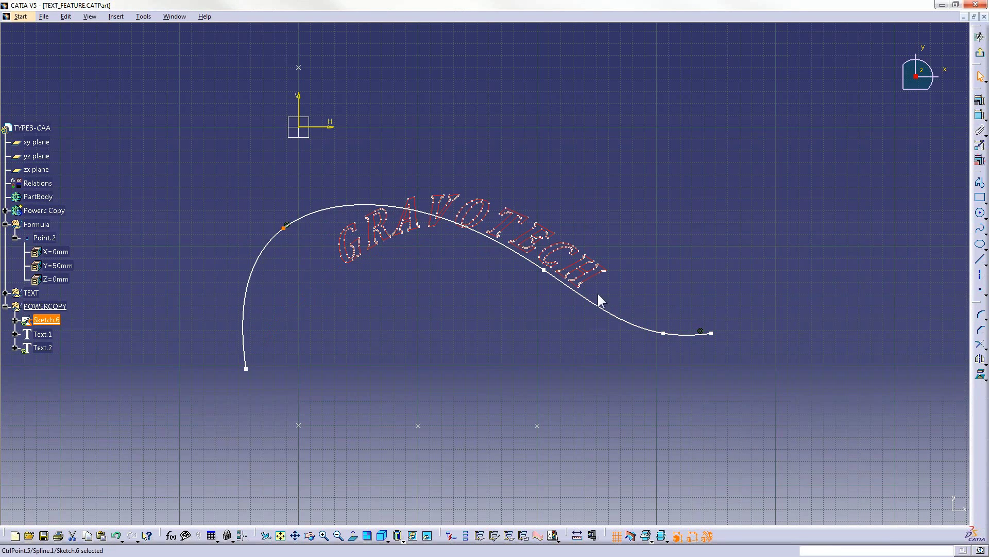
drag(544, 270, 502, 294)
drag(285, 227, 297, 211)
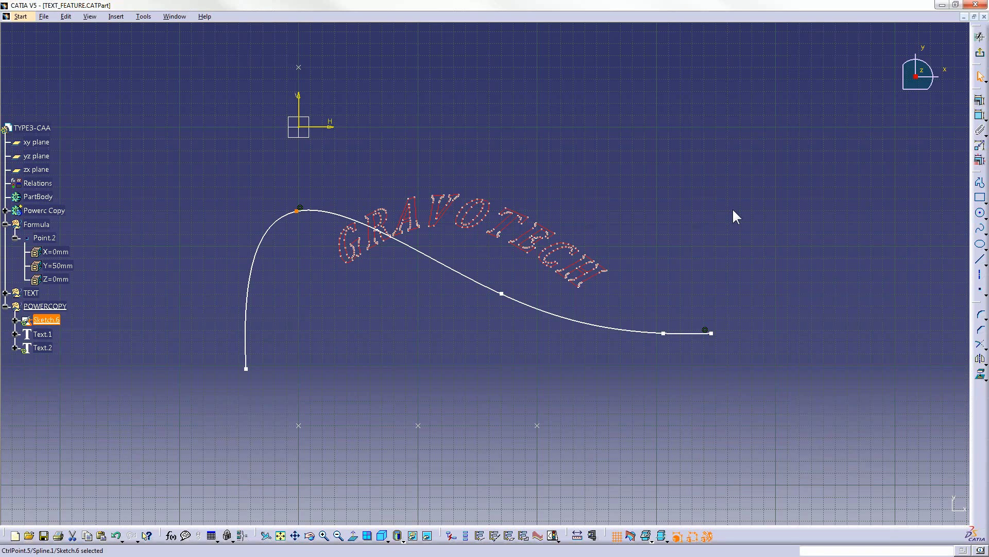
click(979, 52)
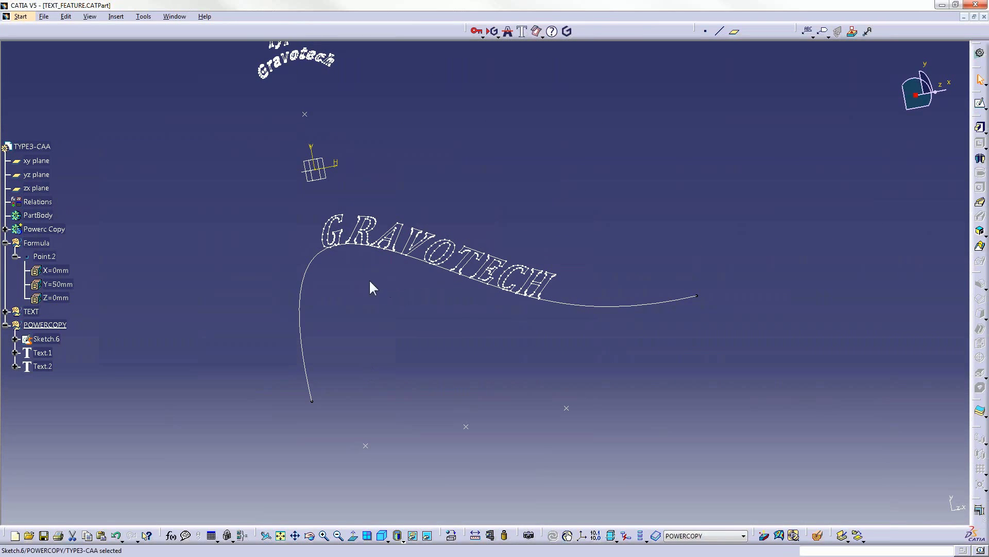
- Edit the GRAVOTECH text, set the character width factor of the letters RA to 1,1, preview and confirm
ctrl+middle_drag(363, 270, 388, 277)
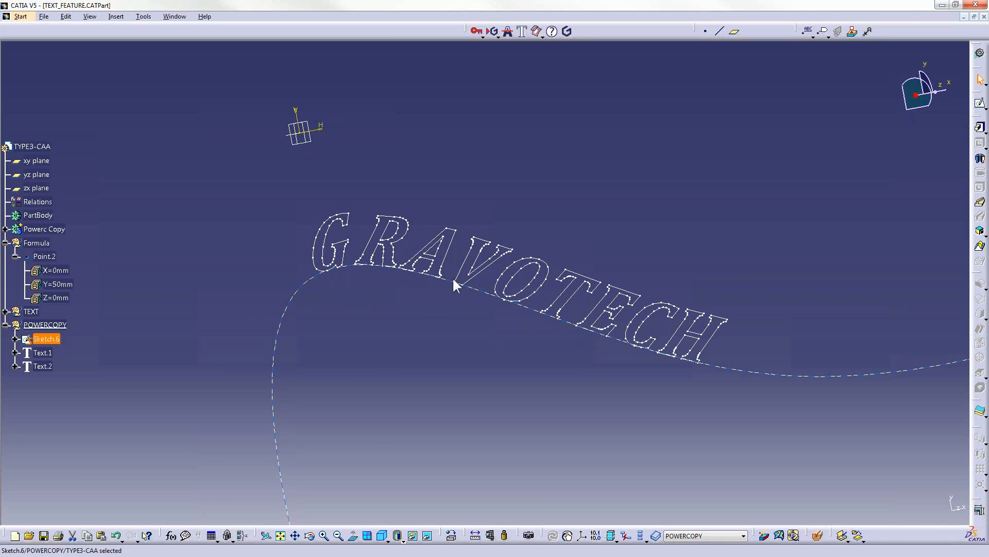
click(526, 314)
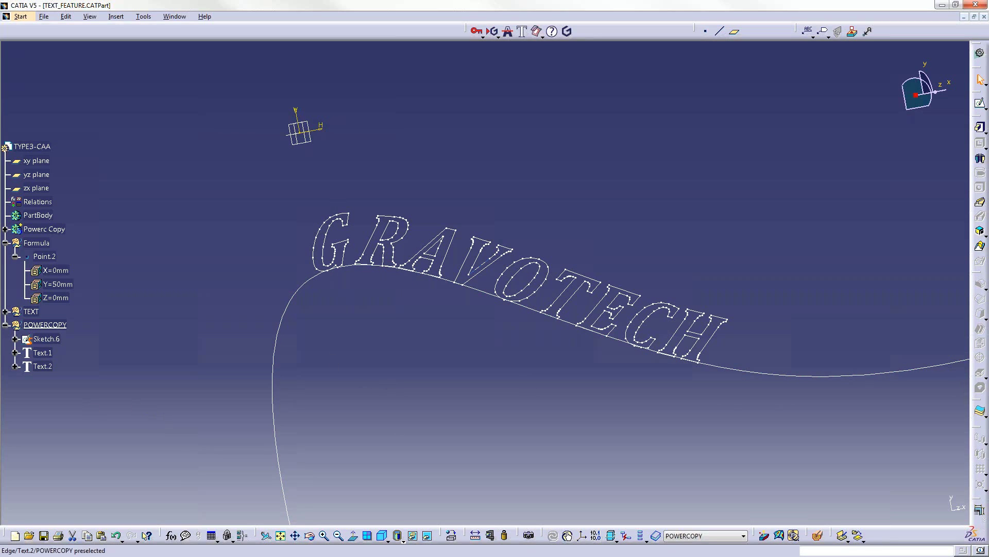
double_click(450, 250)
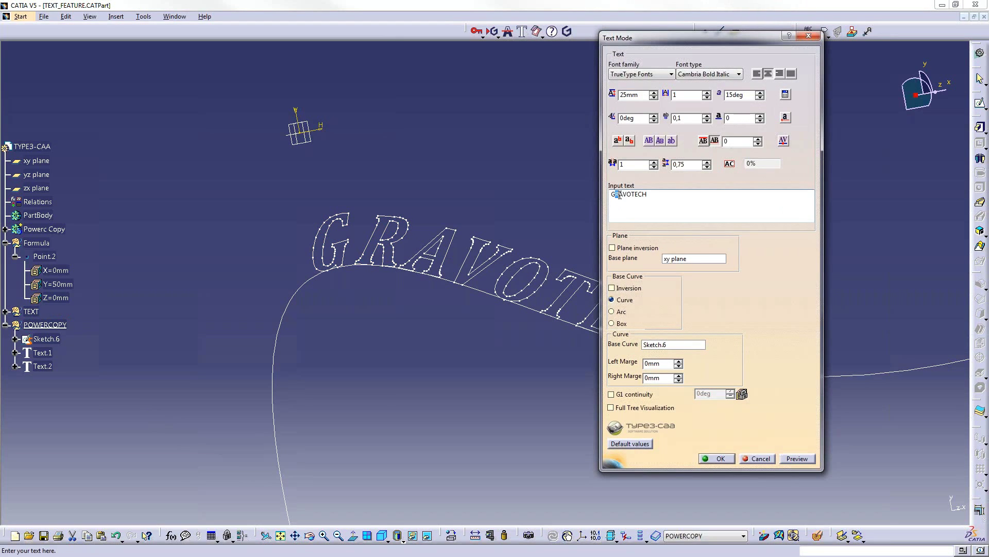
drag(619, 195, 623, 198)
click(680, 96)
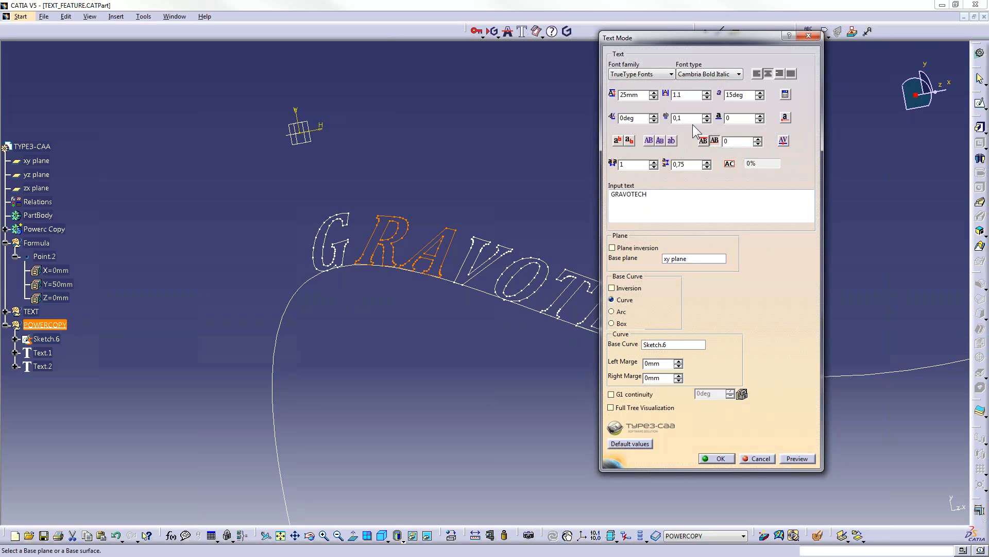
click(797, 458)
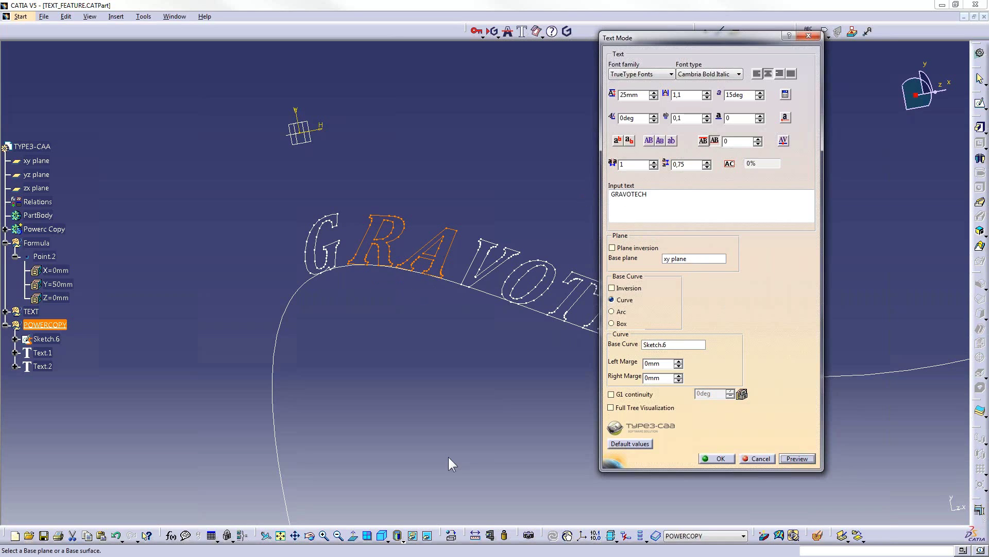
click(713, 459)
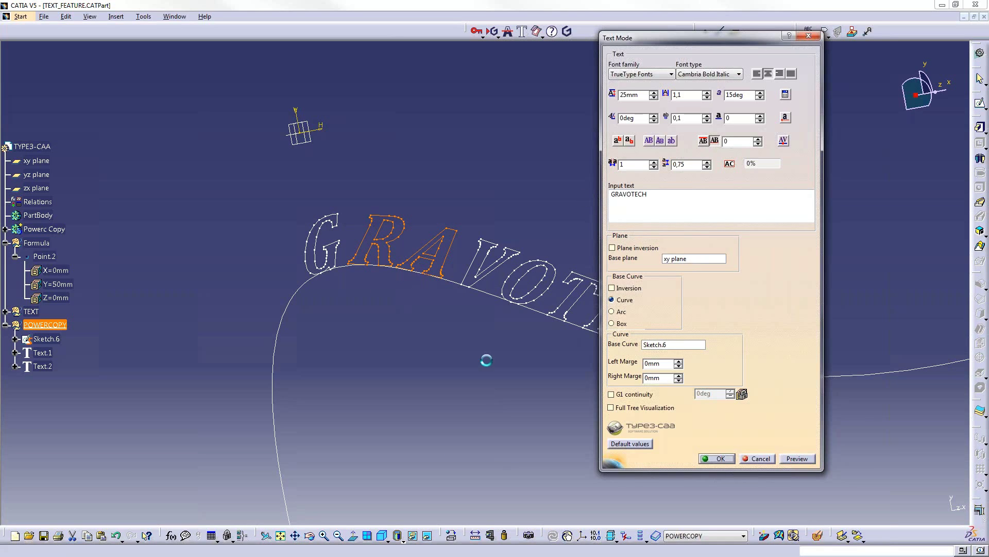
- Reopen the GRAVOTECH text feature, enable G1 continuity and confirm the change
mouse_move(470, 341)
middle_down()
mouse_move(479, 400)
mouse_move(431, 379)
middle_up()
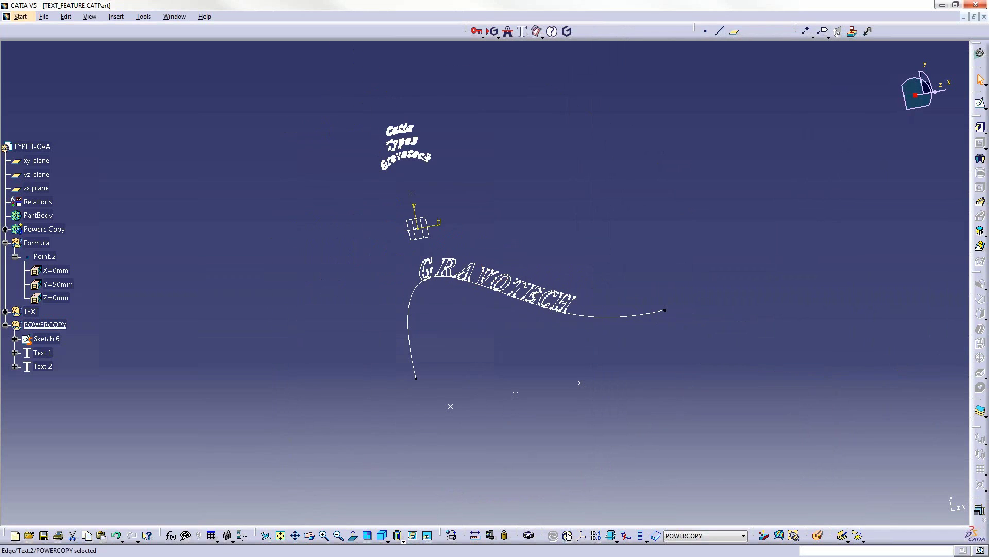
click(522, 299)
double_click(514, 265)
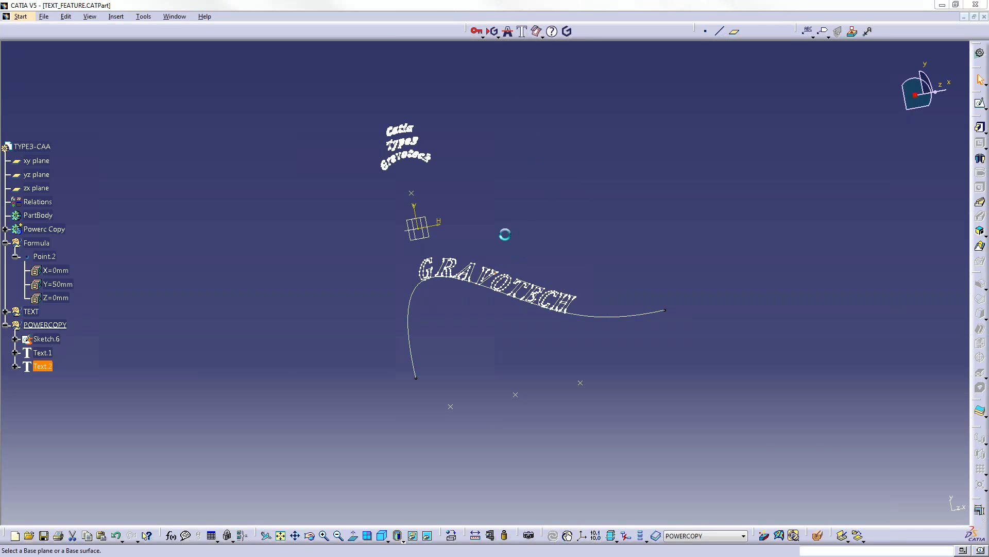
middle_drag(483, 311, 553, 340)
click(621, 394)
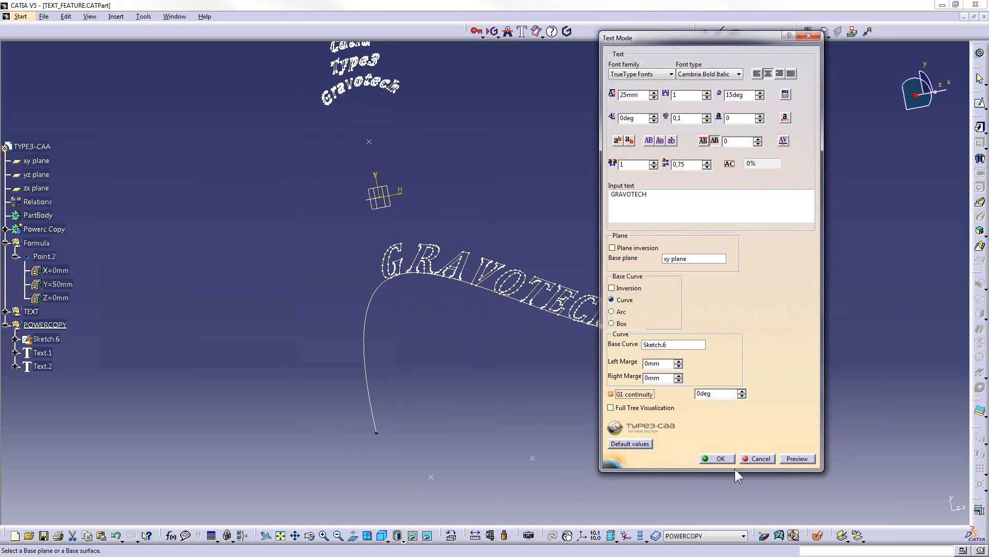
click(711, 459)
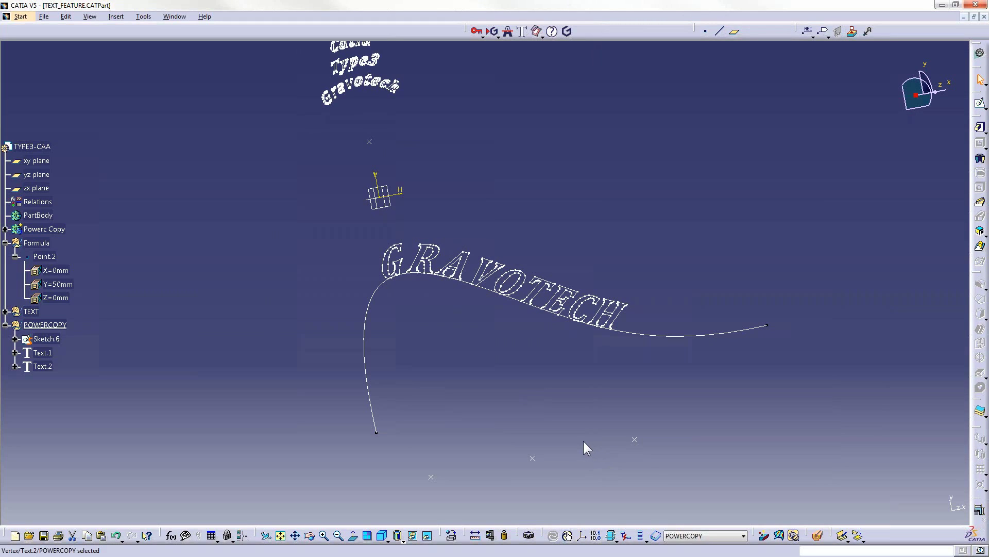
- Switch to the UC Front-Back Panel Multi support part and bring the text around the emergency button into close view
click(176, 16)
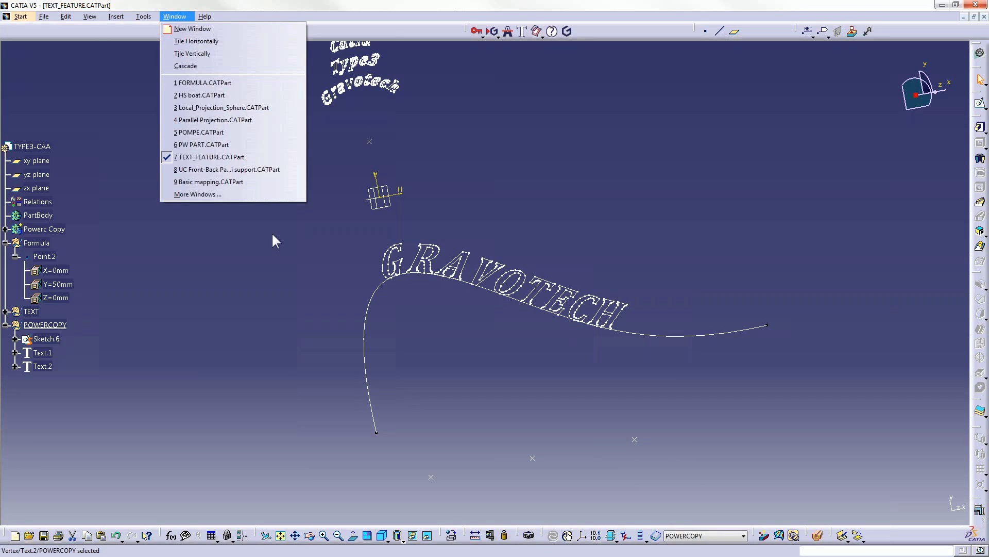
click(196, 173)
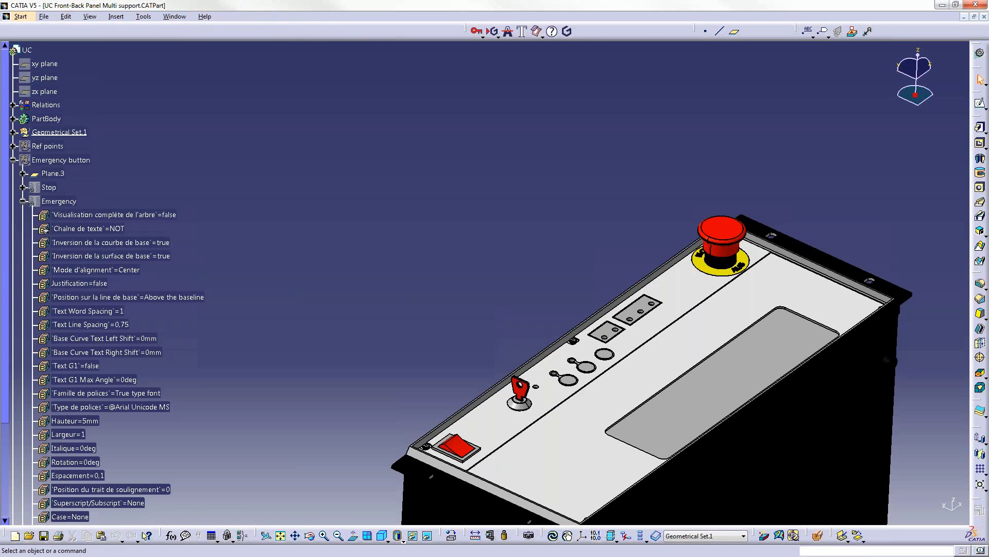
middle_drag(552, 348, 665, 310)
middle_drag(601, 292, 618, 247)
middle_drag(727, 204, 608, 236)
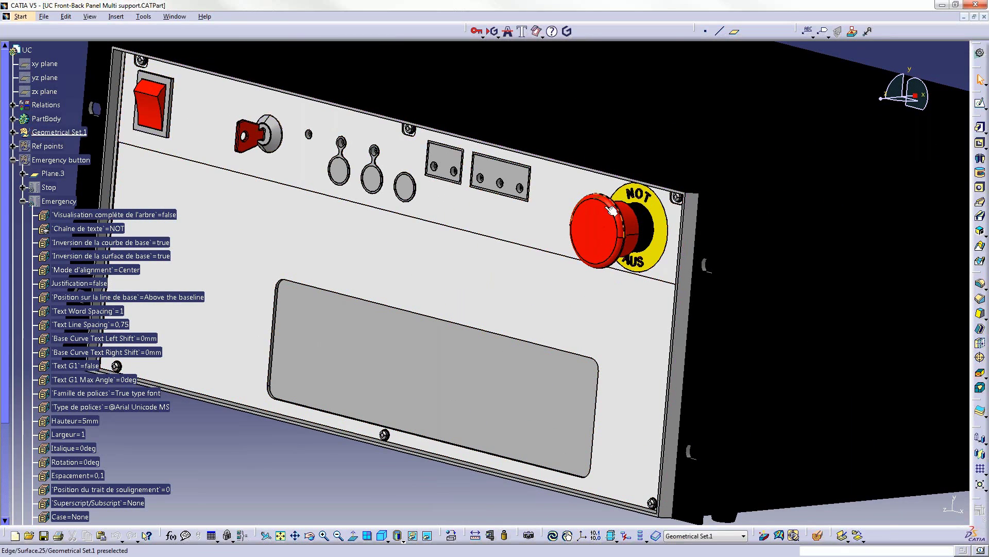
middle_drag(485, 282, 485, 283)
click(667, 199)
middle_drag(667, 199, 580, 168)
scroll(661, 180, down, 1)
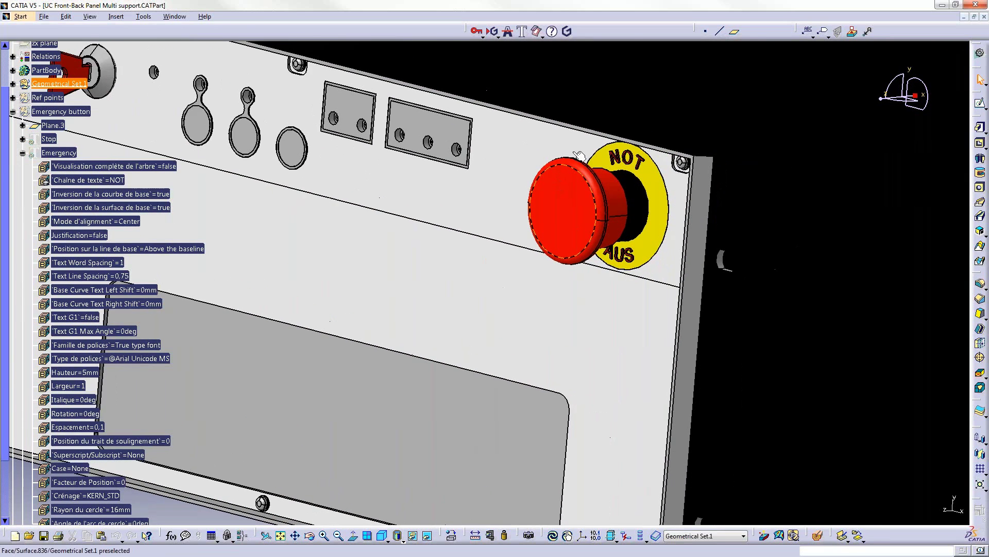
- Open the EMERGENCY STOP design table under Relations and apply the EMERGENCY / STOP configuration in row 3
click(12, 56)
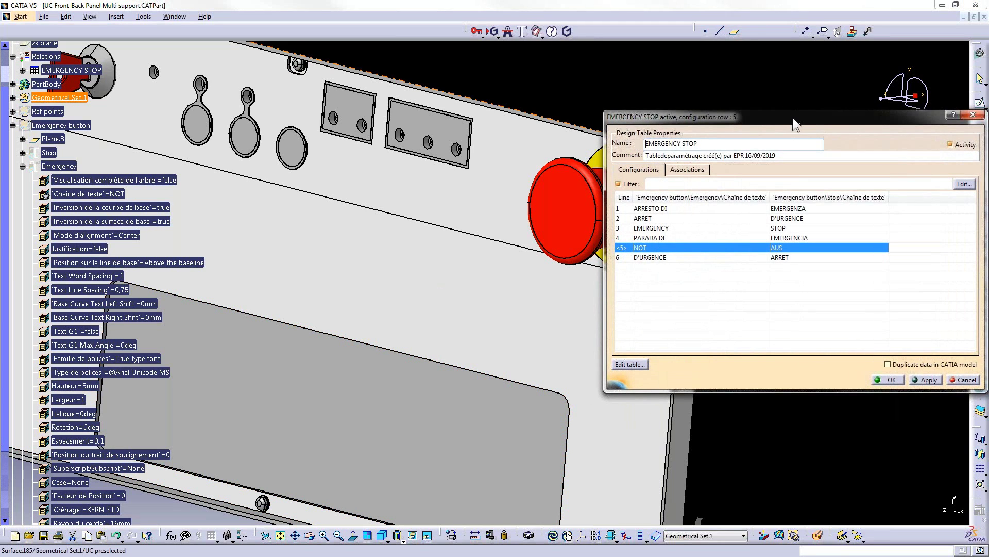
drag(792, 117, 348, 112)
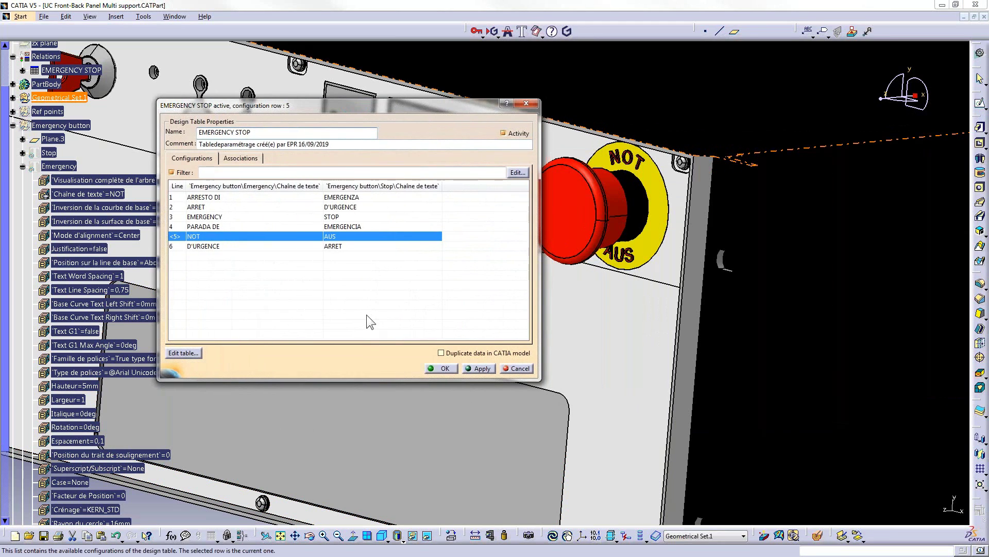
click(200, 218)
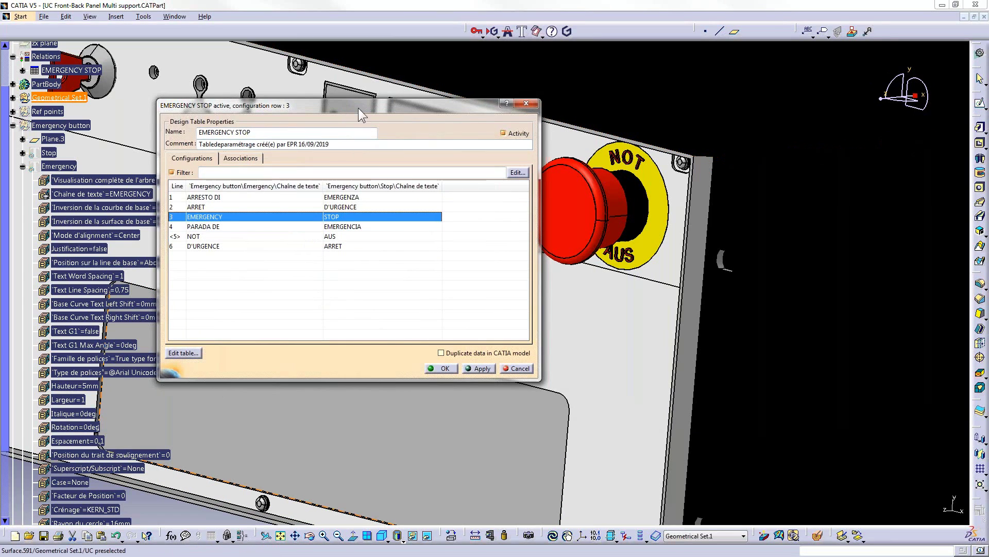
drag(357, 108, 308, 96)
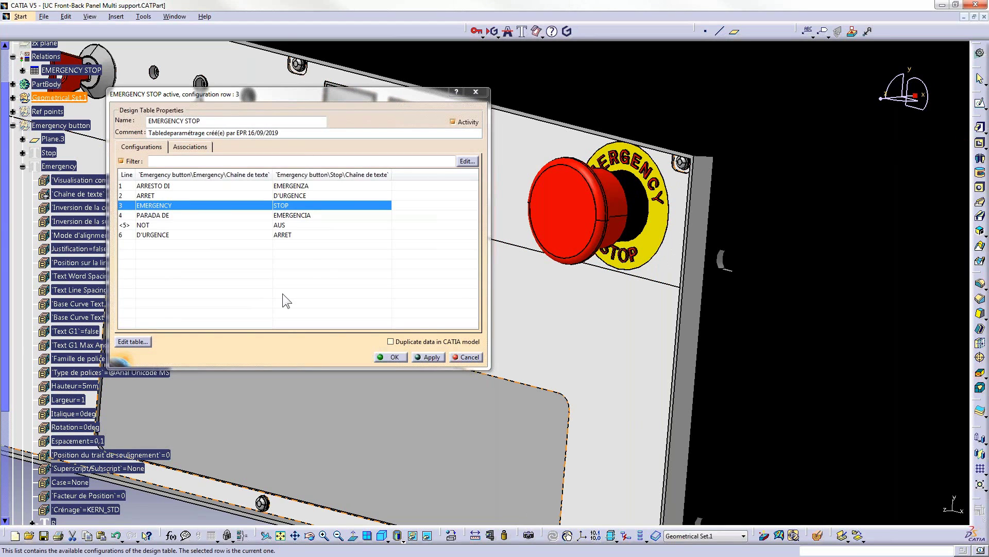
- Apply the PARADA DE / EMERGENCIA configuration in row 4 of the design table to the emergency button text
click(161, 215)
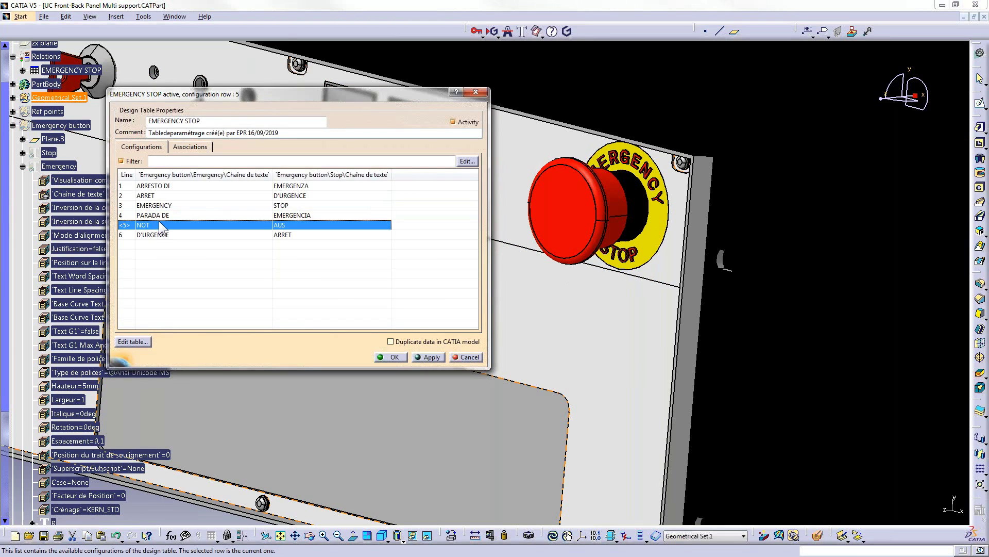
click(425, 357)
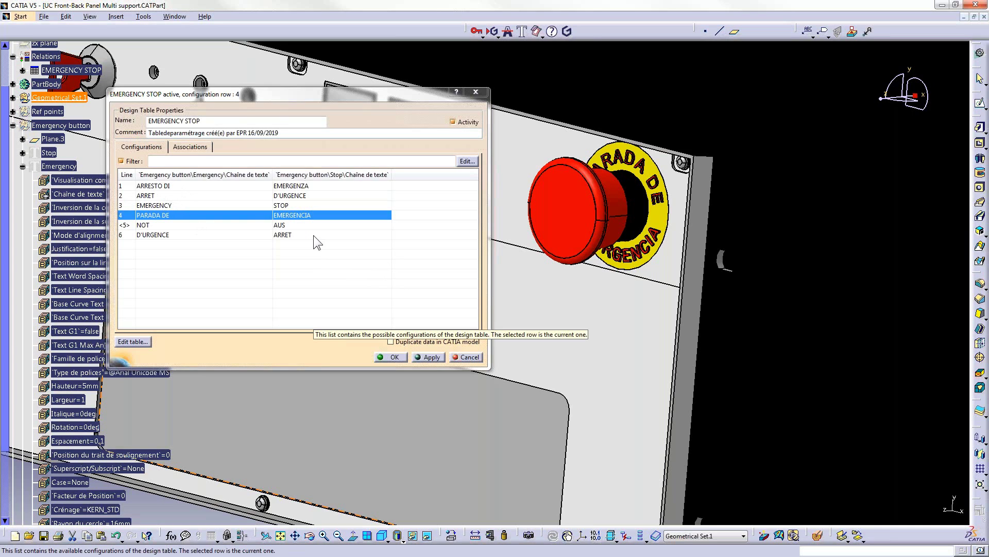
- Apply the EMERGENCY / STOP configuration in row 3 to the emergency button text and close the design table
click(159, 206)
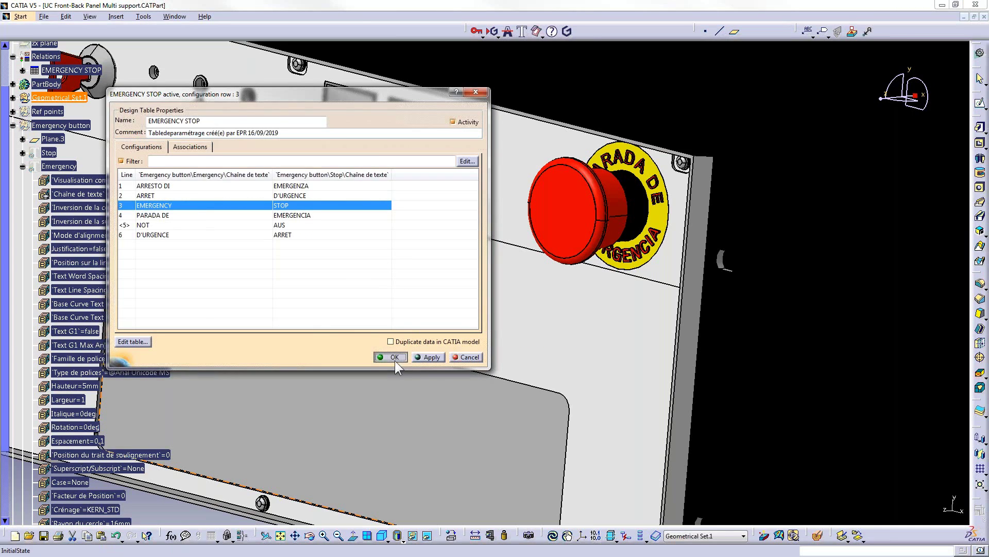
click(428, 357)
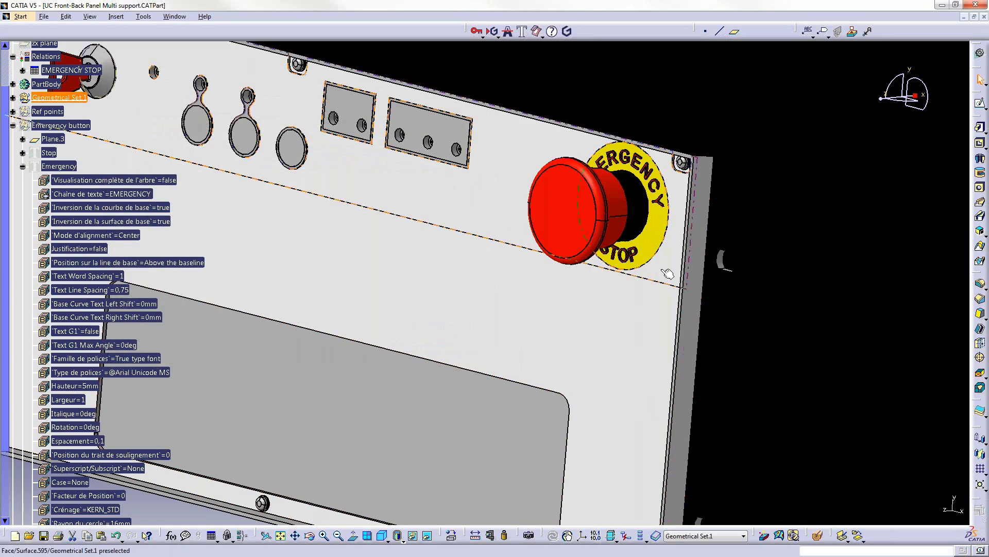
middle_drag(597, 293, 612, 229)
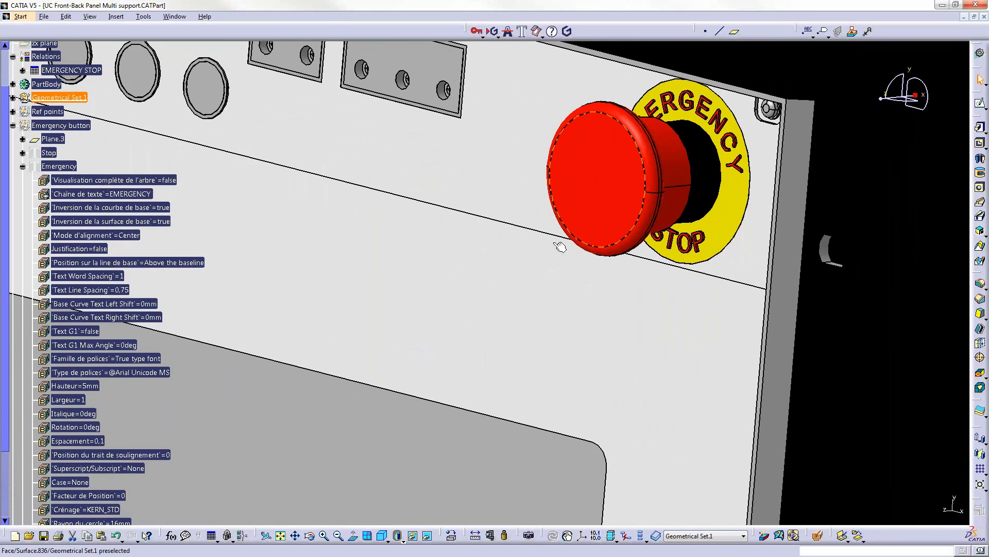
- Turn the enclosure to its back panel, collapse Emergency and Geometrical Set.7, and expand Body.2 down to its pads and texts
middle_drag(561, 246, 677, 356)
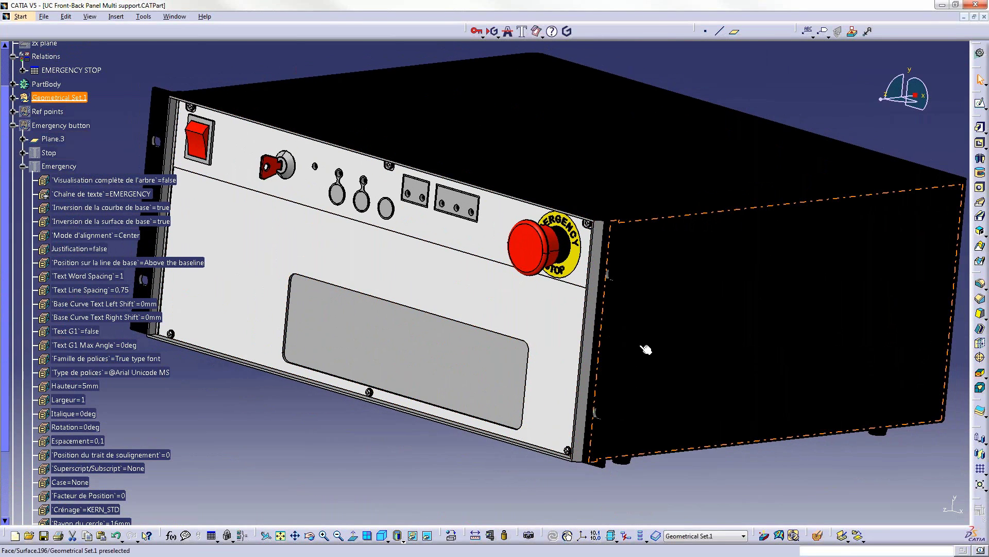
middle_drag(690, 319, 713, 242)
right_drag(713, 242, 638, 268)
click(487, 242)
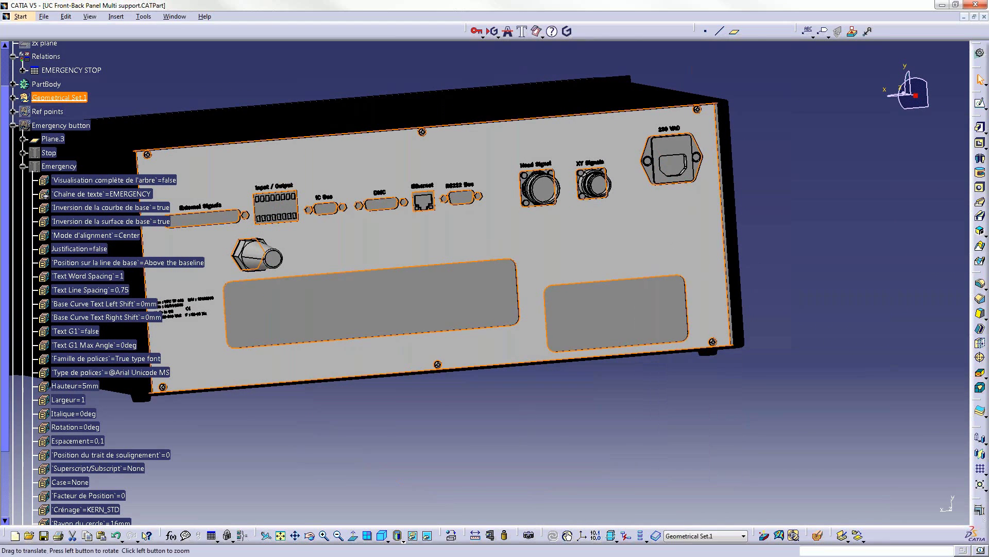
middle_drag(537, 254, 439, 214)
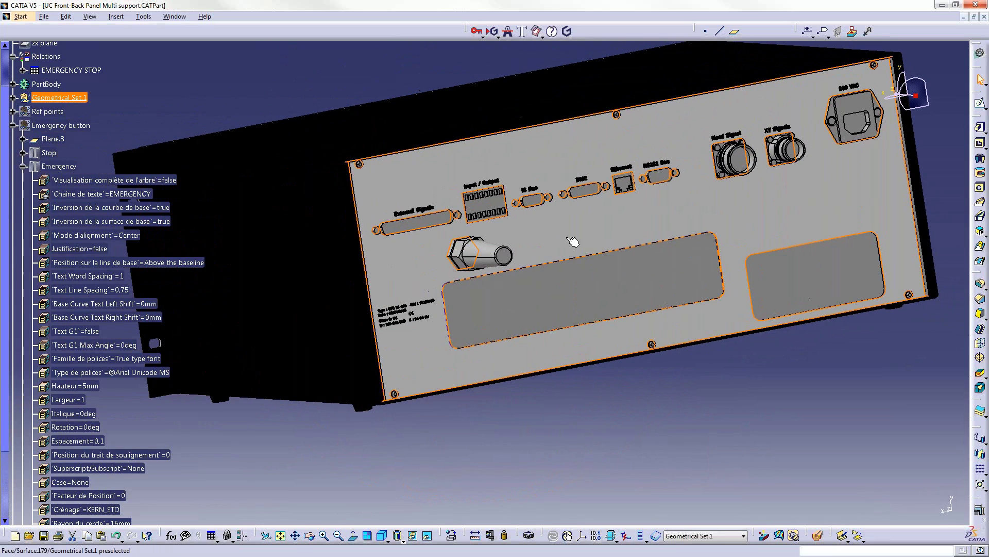
click(871, 79)
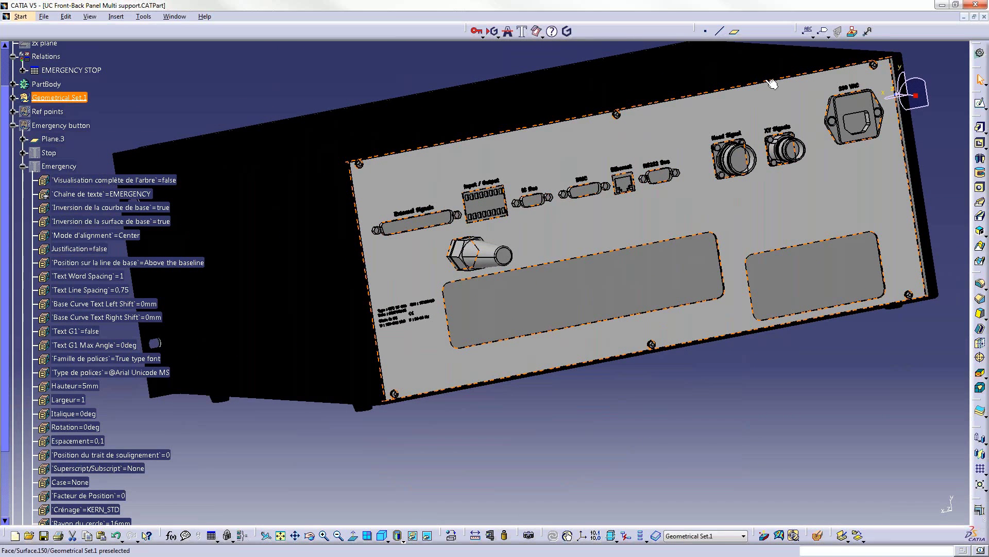
click(23, 166)
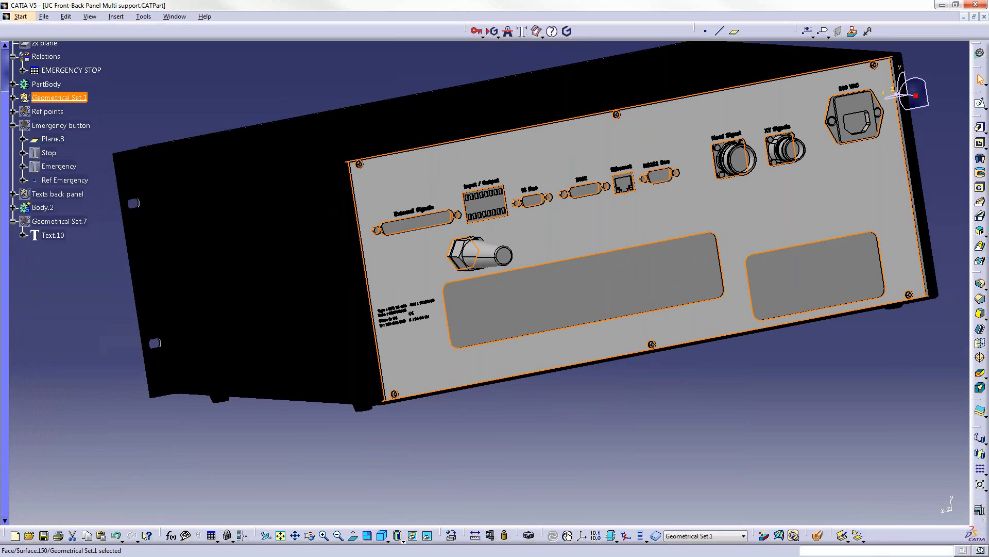
click(12, 221)
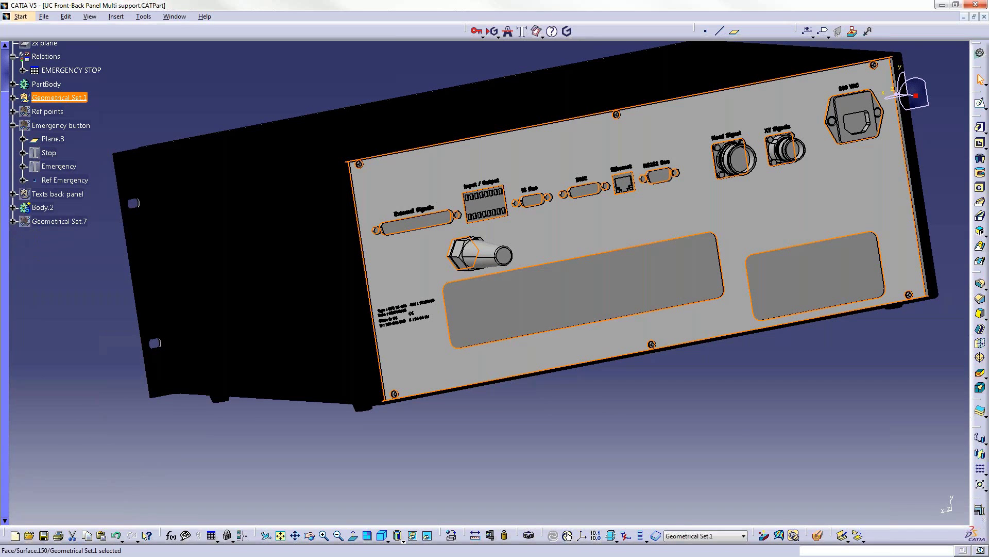
click(12, 207)
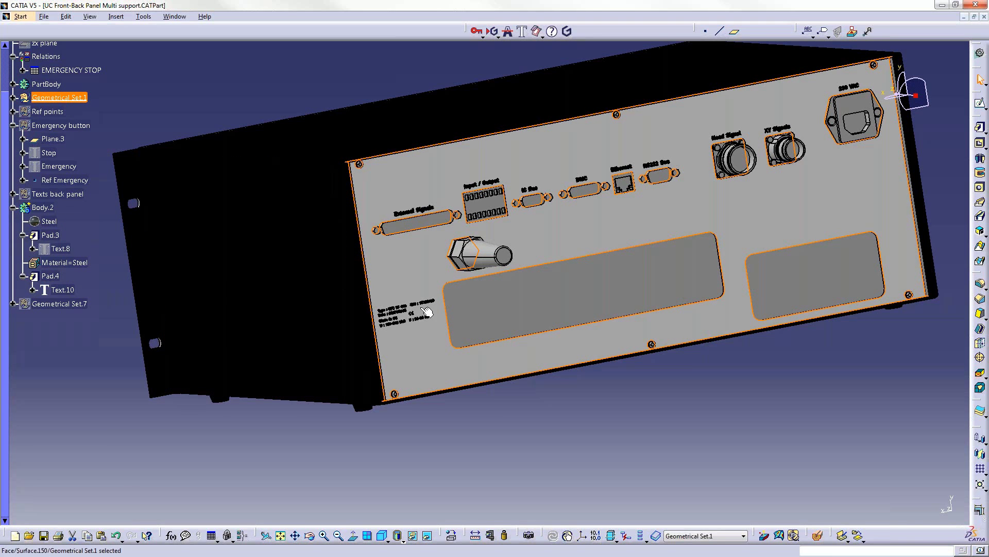
click(50, 276)
- Edit Text.8 under Pad.3 so the back panel's first connector label reads External Signals 2, and confirm the change
middle_drag(394, 315, 481, 220)
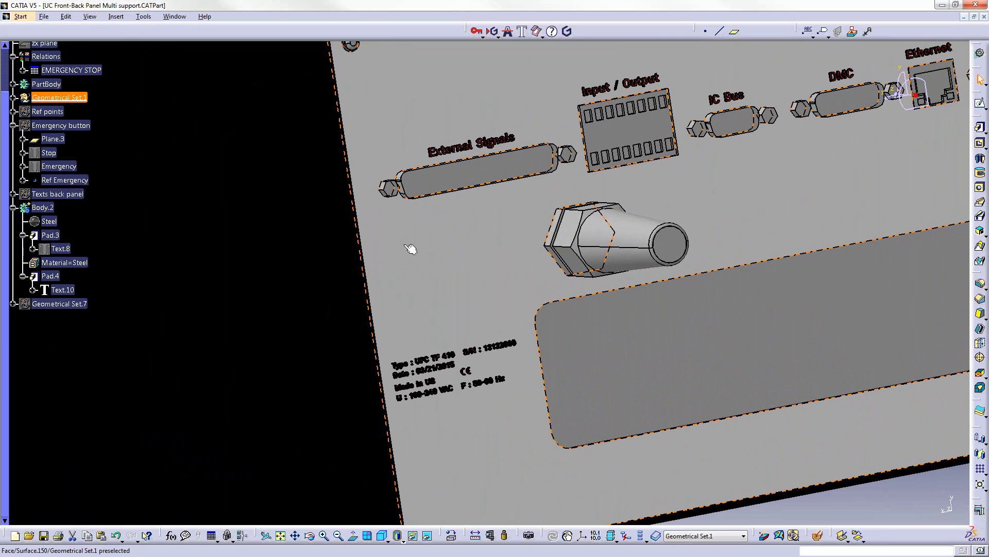
double_click(74, 248)
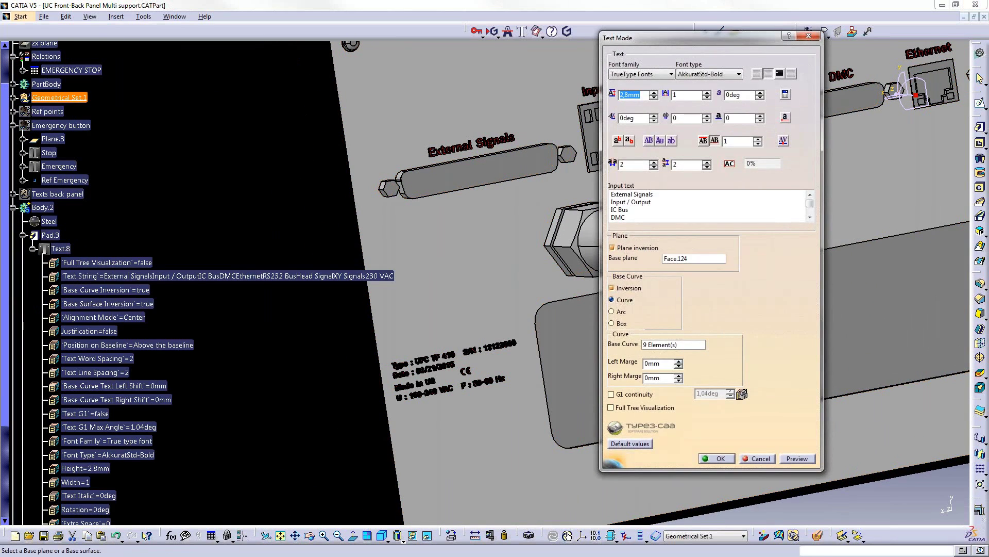
click(651, 194)
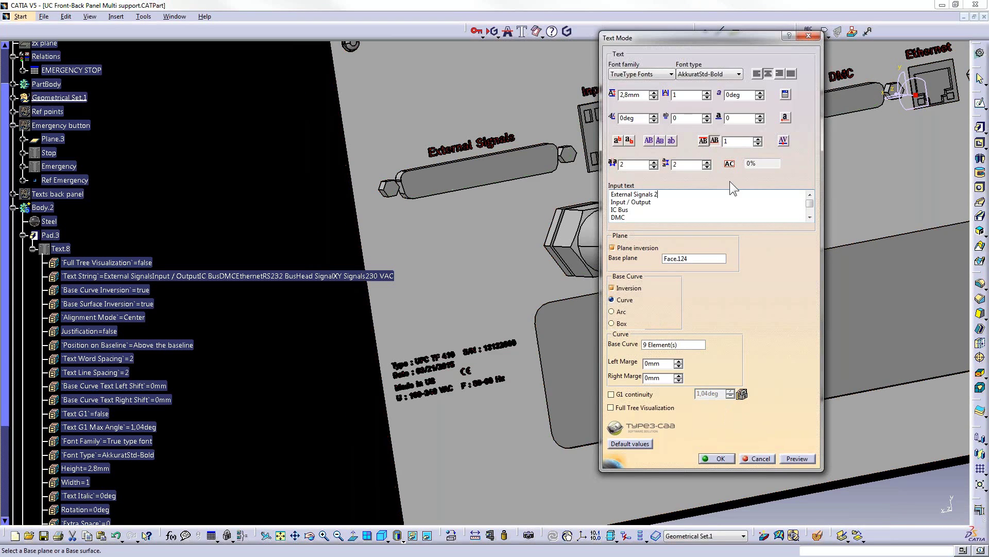
drag(688, 39, 784, 33)
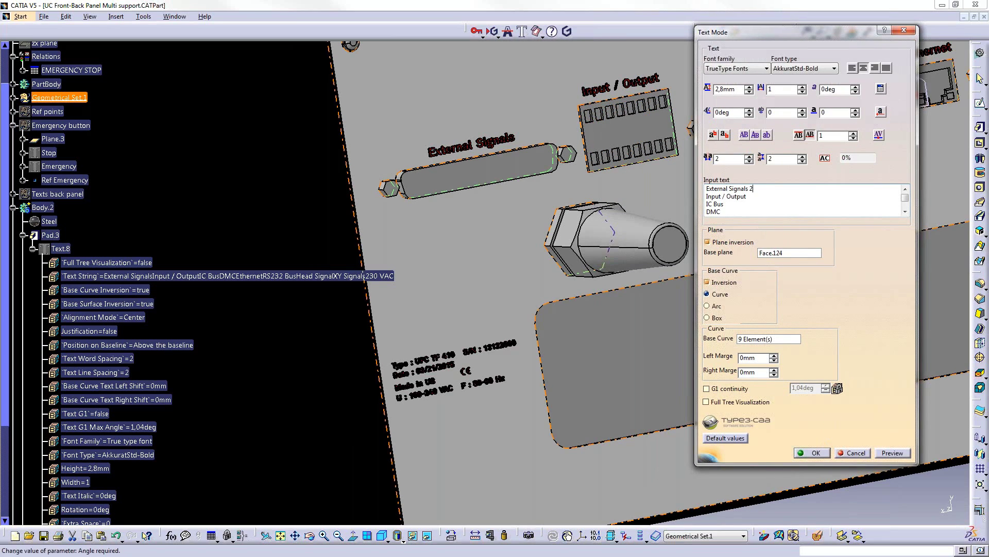
click(812, 452)
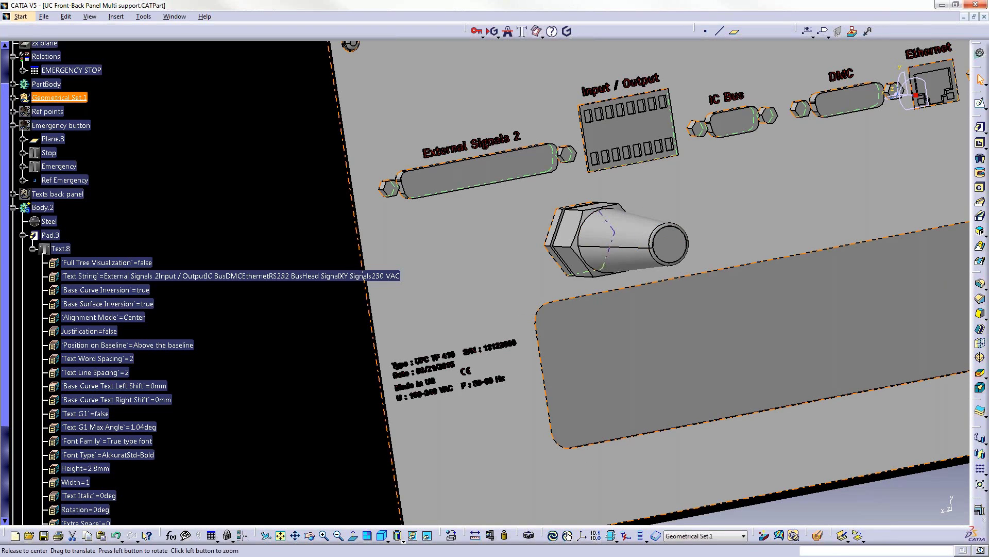
- Review the parameters listed under Text.8, from the text string to kerning, and collapse the feature
middle_drag(510, 297, 543, 296)
scroll(544, 291, down, 1)
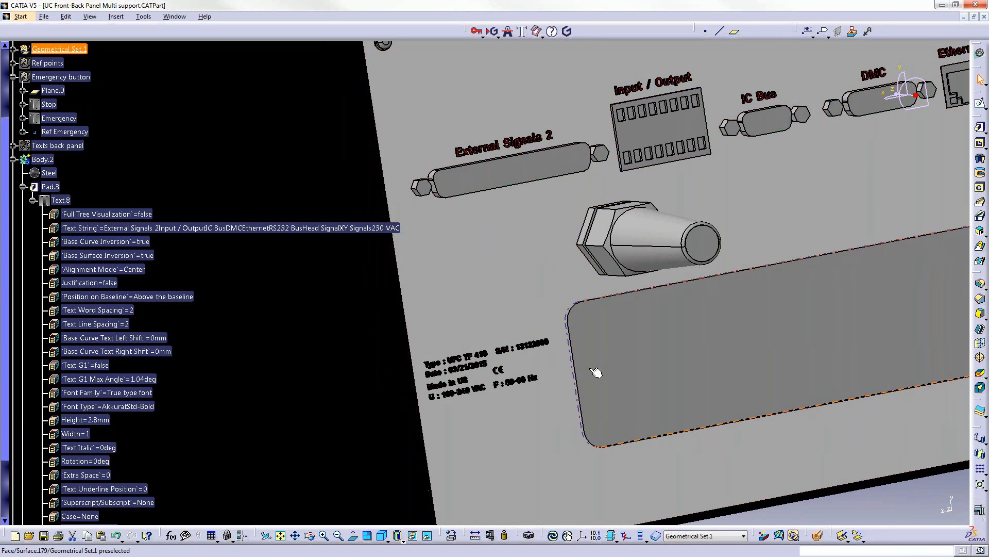
click(65, 217)
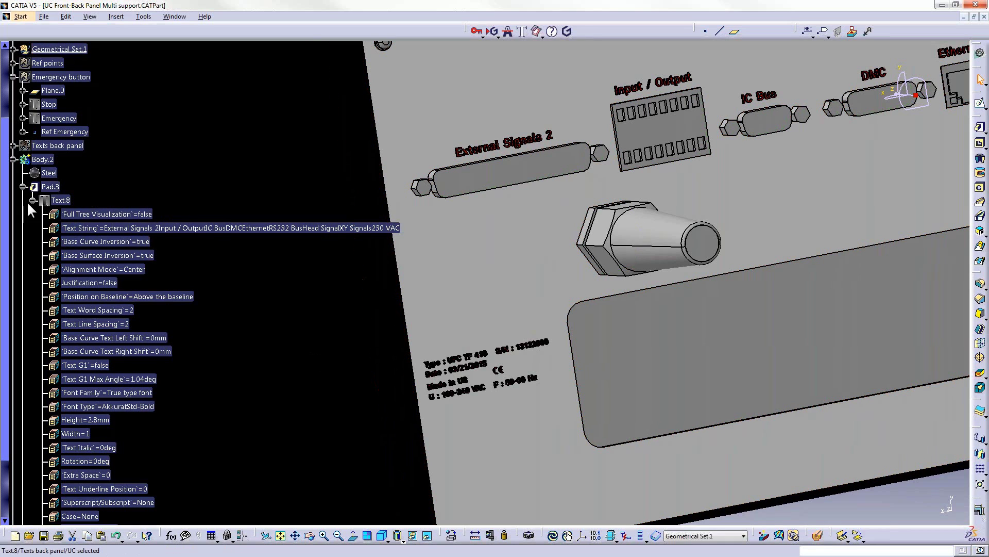
scroll(110, 226, down, 3)
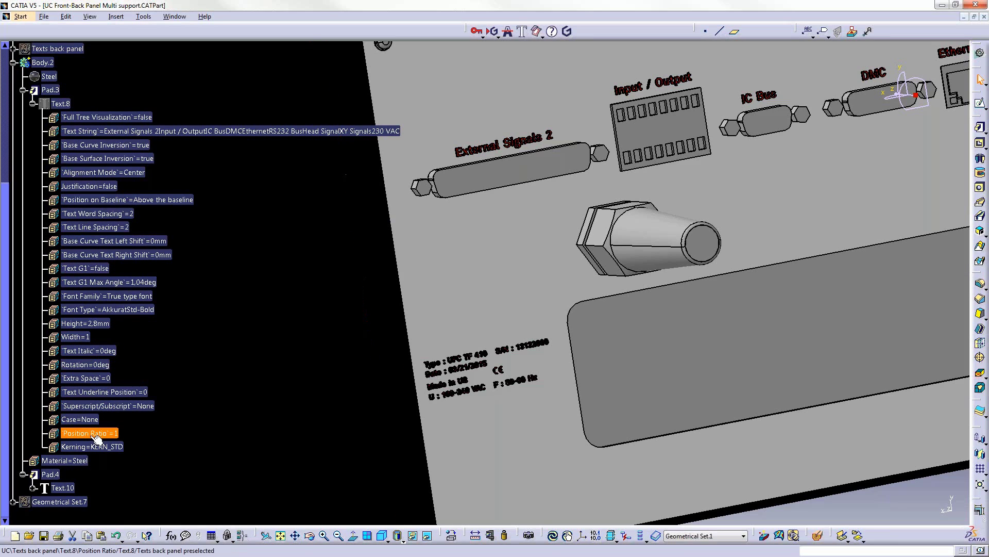
click(33, 103)
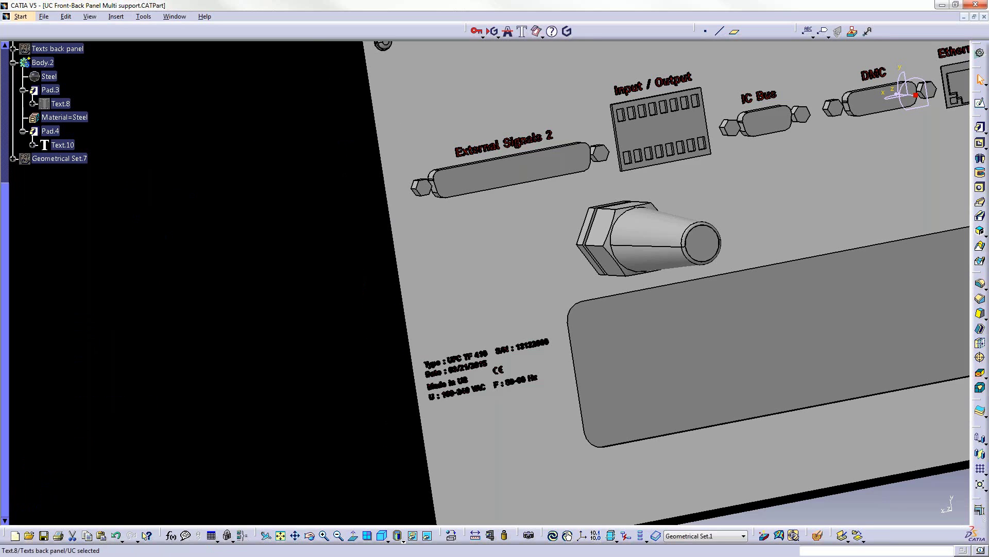
- Append 000 to the S/N value in the first line of the Pad.4 rating text and confirm the change
double_click(504, 391)
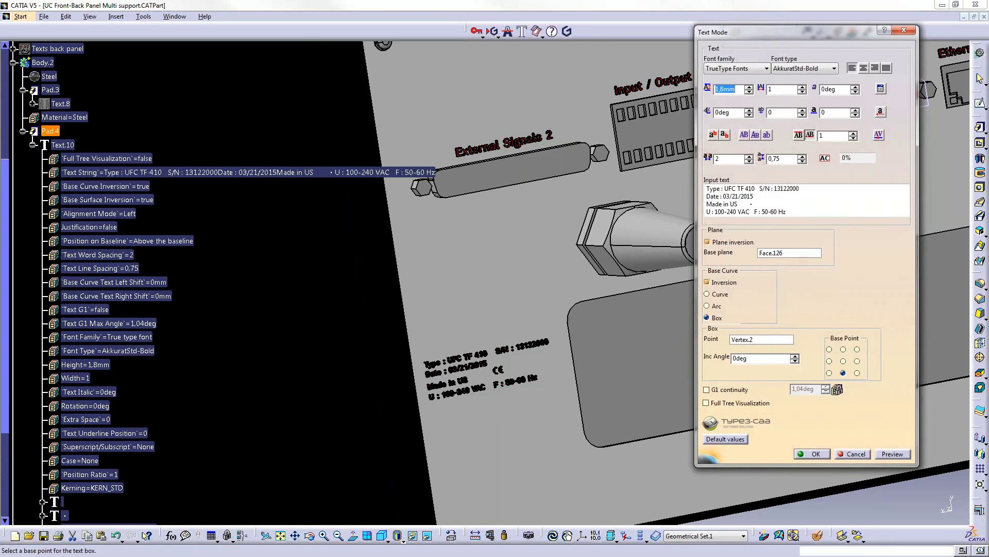
middle_drag(504, 392, 504, 309)
middle_drag(536, 404, 492, 208)
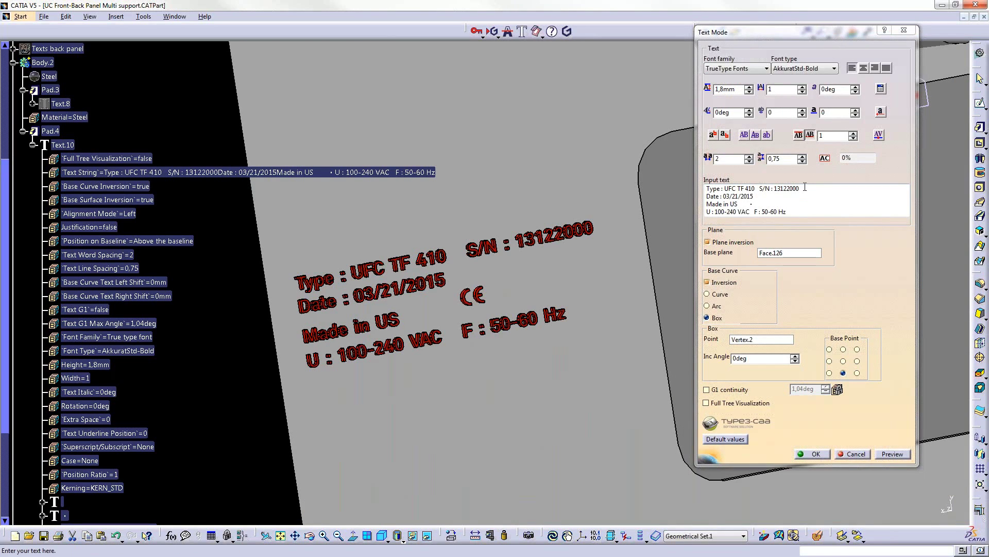
click(805, 188)
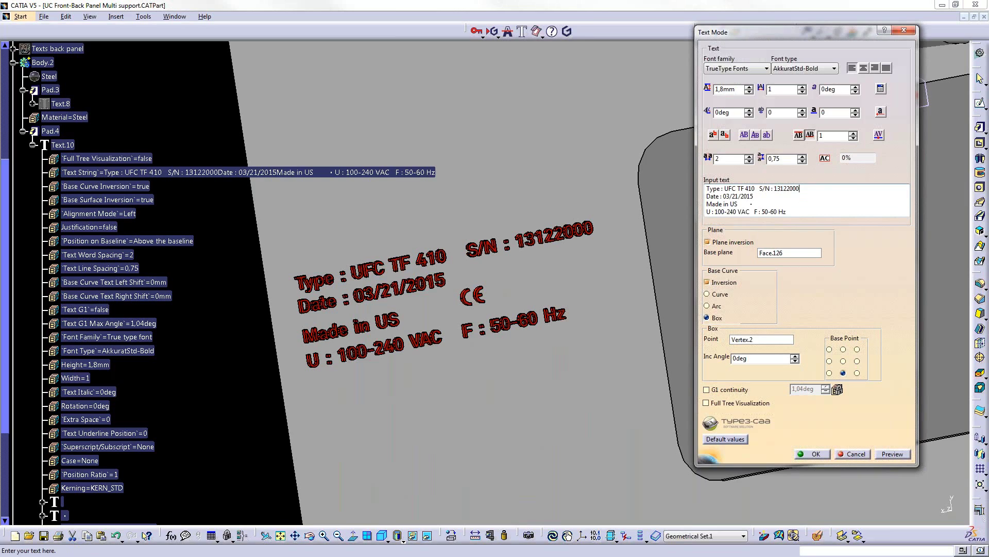
text(000)
click(810, 453)
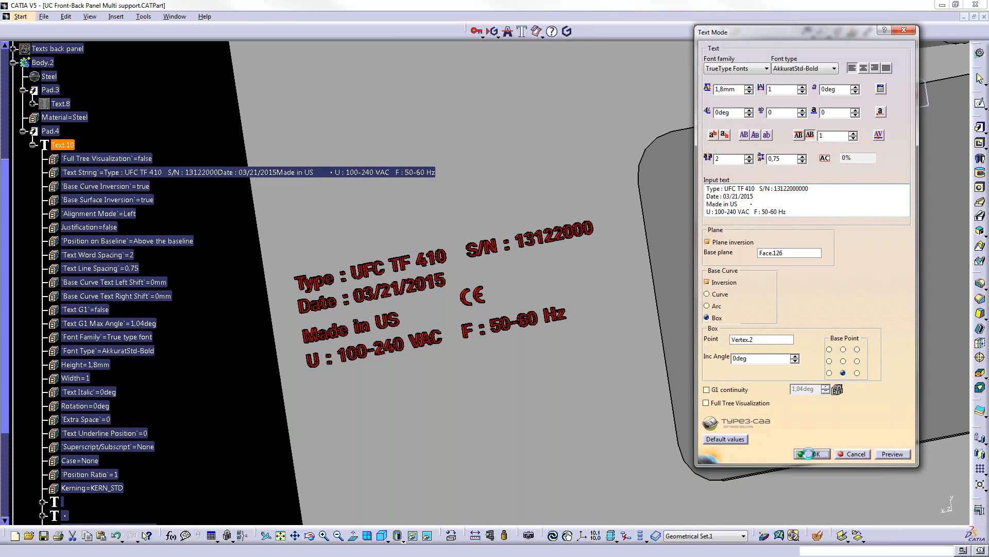
click(809, 454)
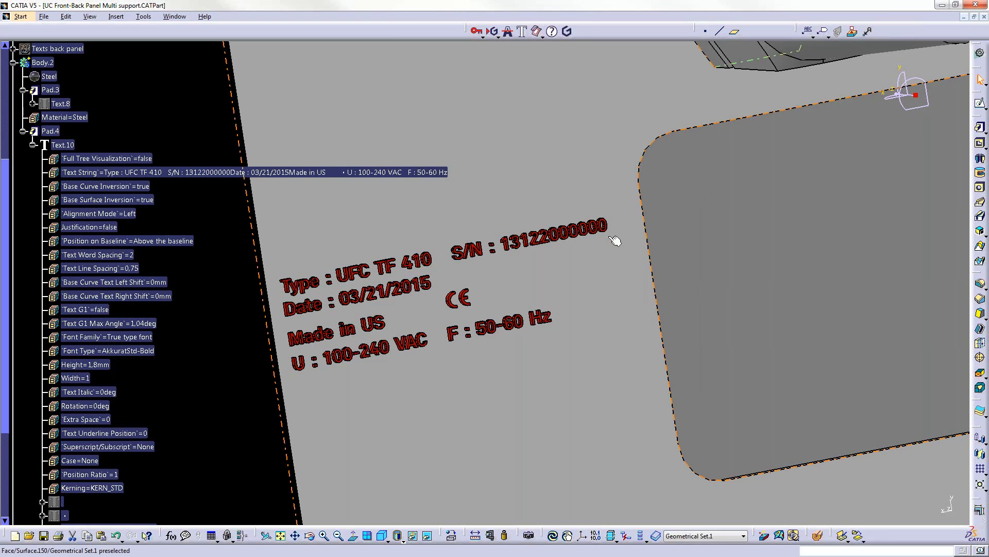
- Turn the enclosure back to its front panel and switch to the FORMULA part
middle_drag(564, 274, 584, 387)
middle_drag(614, 236, 657, 279)
middle_drag(303, 265, 535, 290)
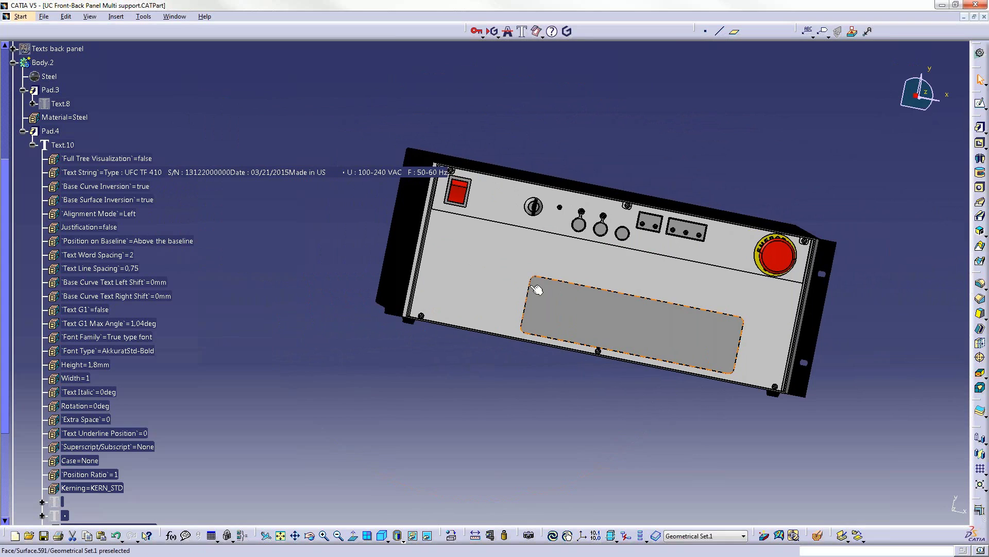
click(170, 17)
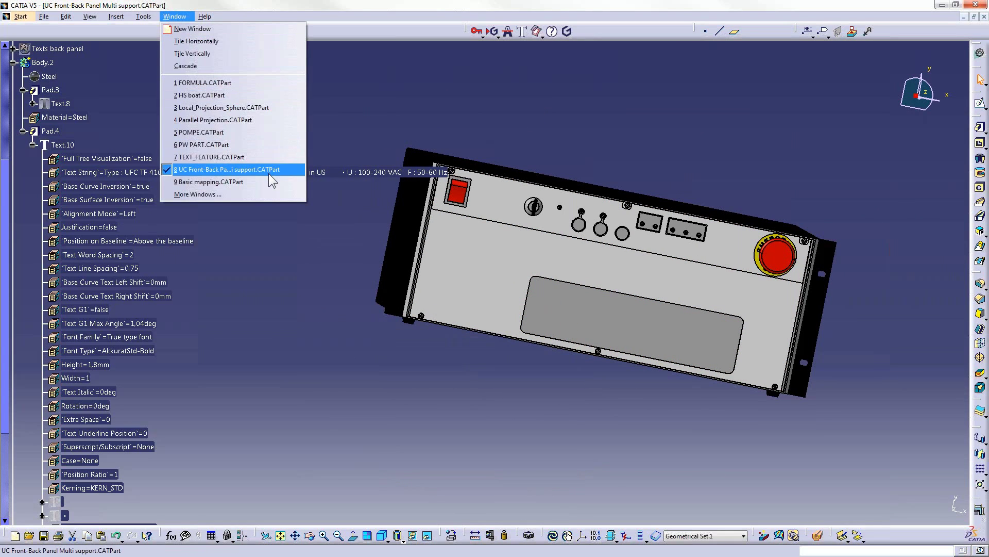
click(229, 82)
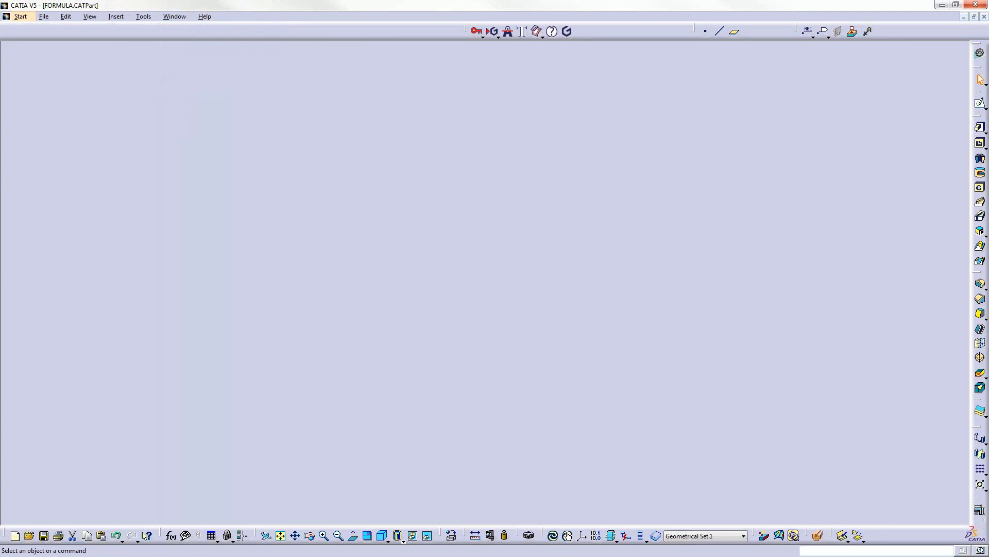
- Open the FORMULA text feature, check its height and base curve settings, and close it
middle_drag(865, 419, 620, 381)
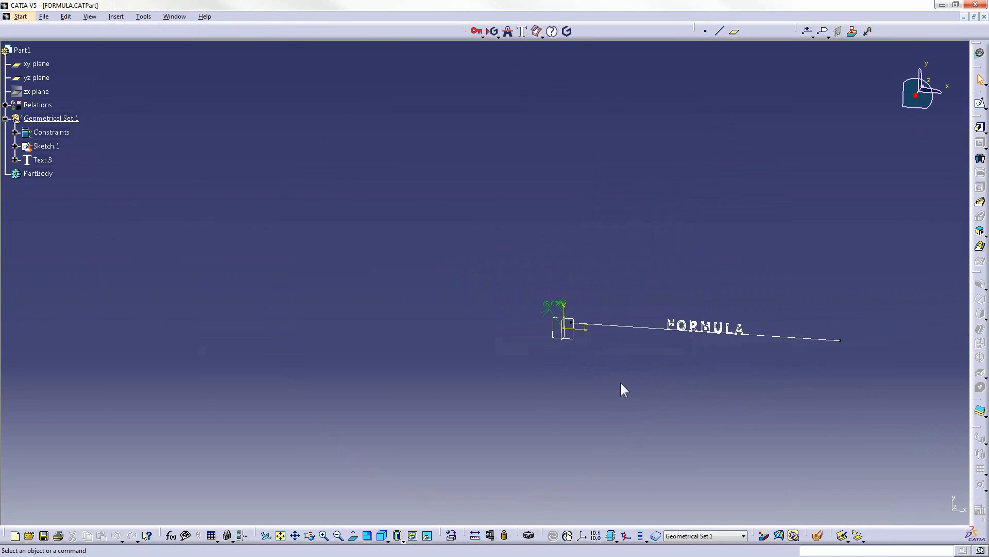
middle_drag(663, 273, 527, 165)
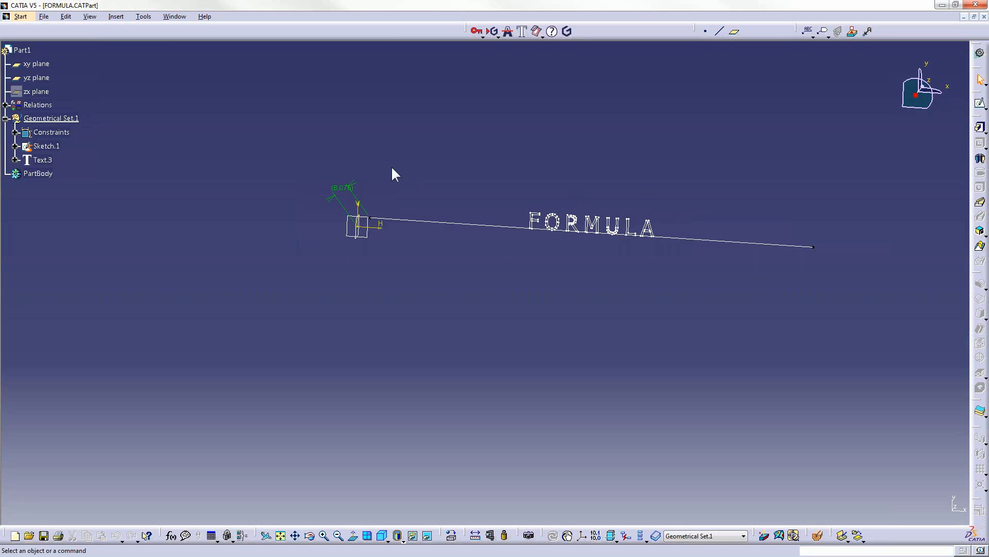
middle_drag(391, 164, 332, 213)
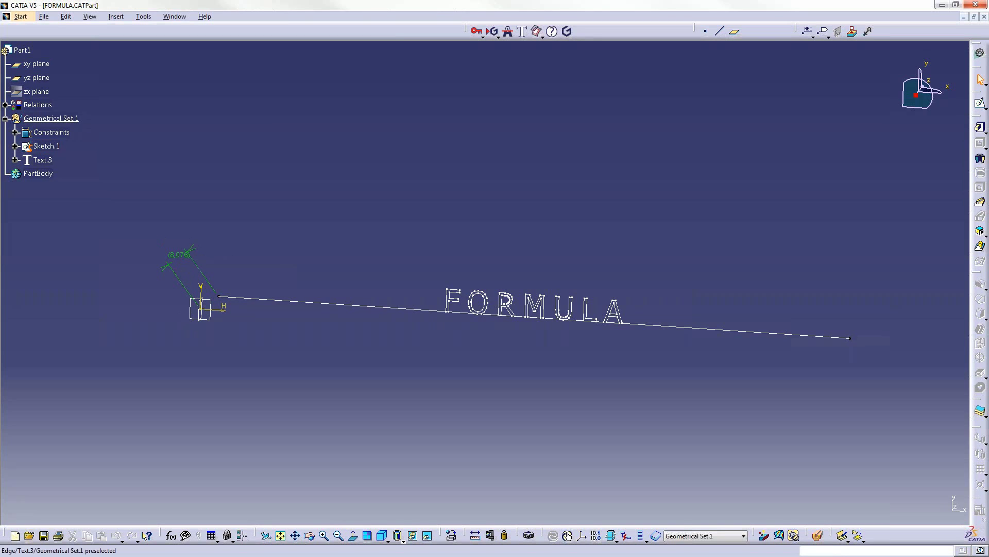
double_click(456, 301)
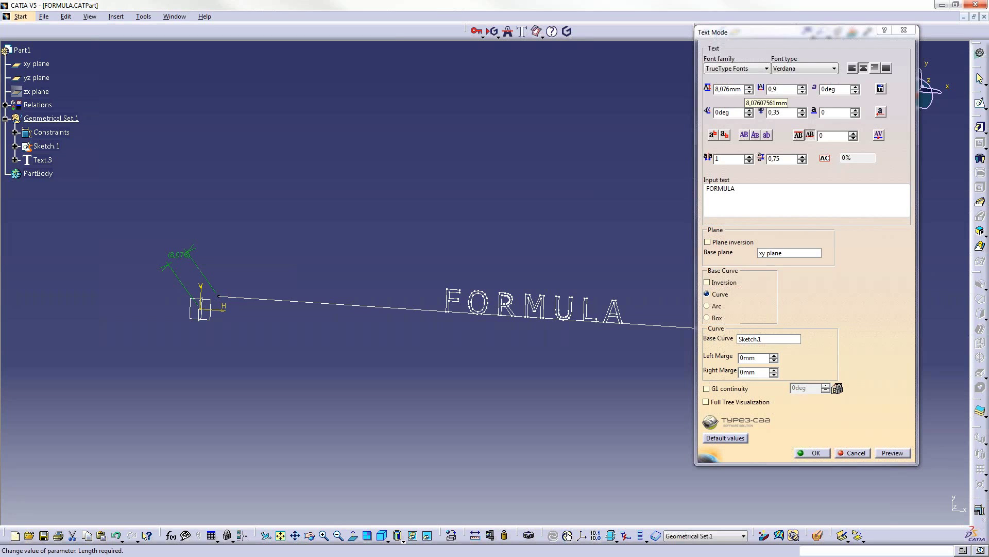
click(815, 453)
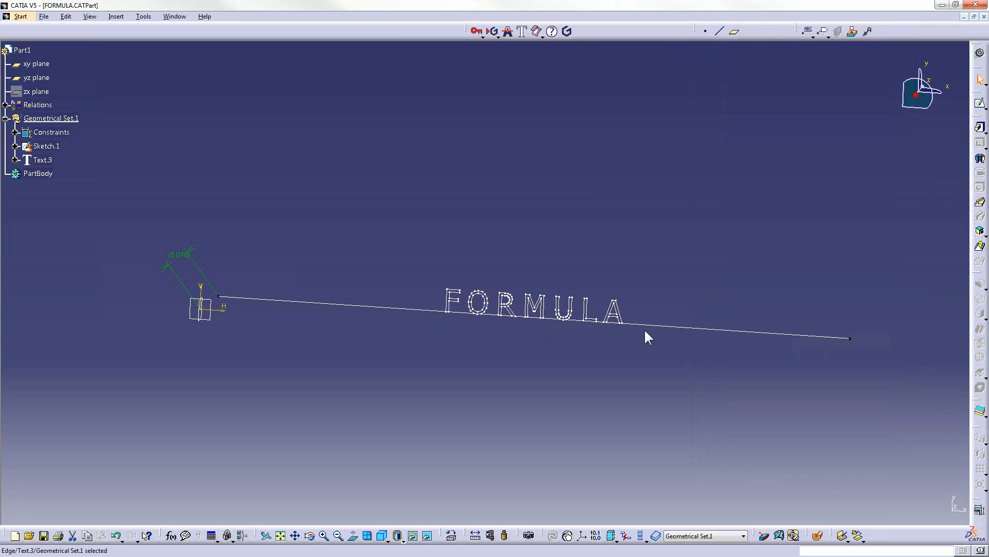
- Move the text's base line in Sketch.1 so its start is about 17.7 mm from the origin, and exit the sketch
double_click(46, 146)
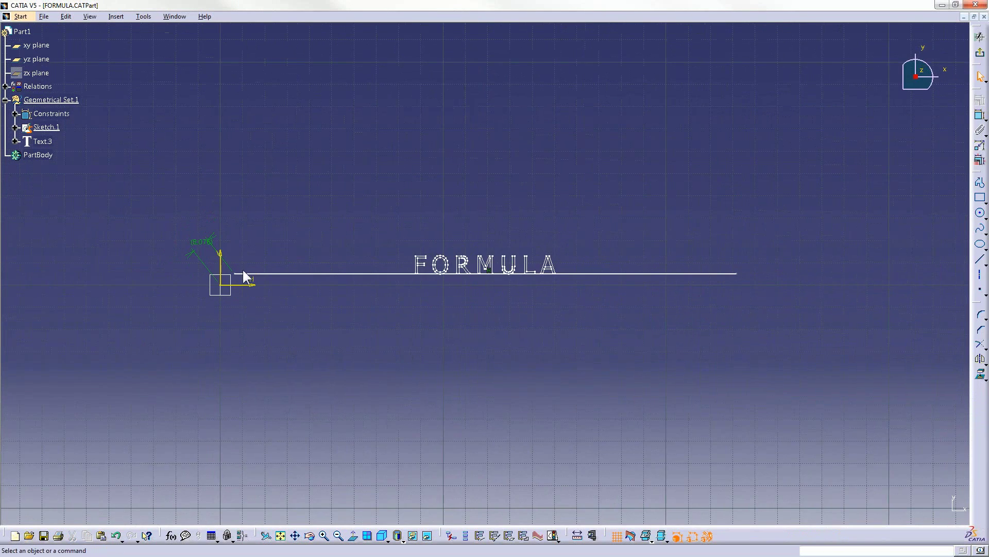
drag(280, 273, 296, 261)
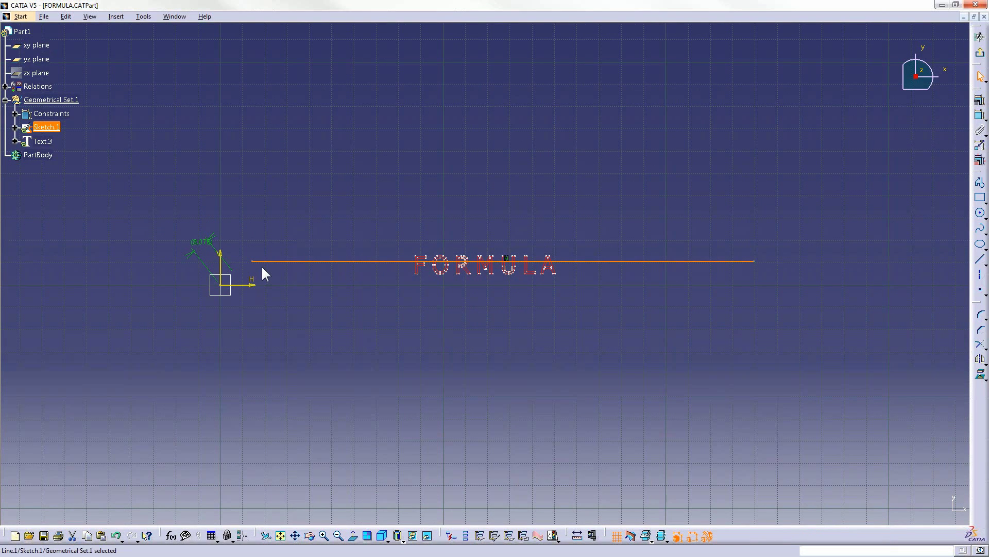
click(980, 52)
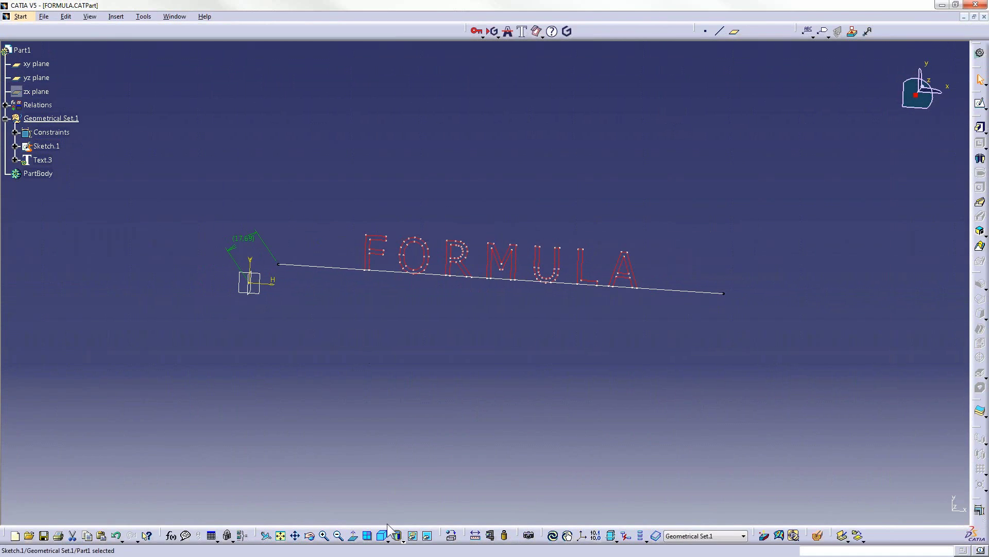
- Update the FORMULA part, reopen its text feature to check the height setting, and close it
click(553, 536)
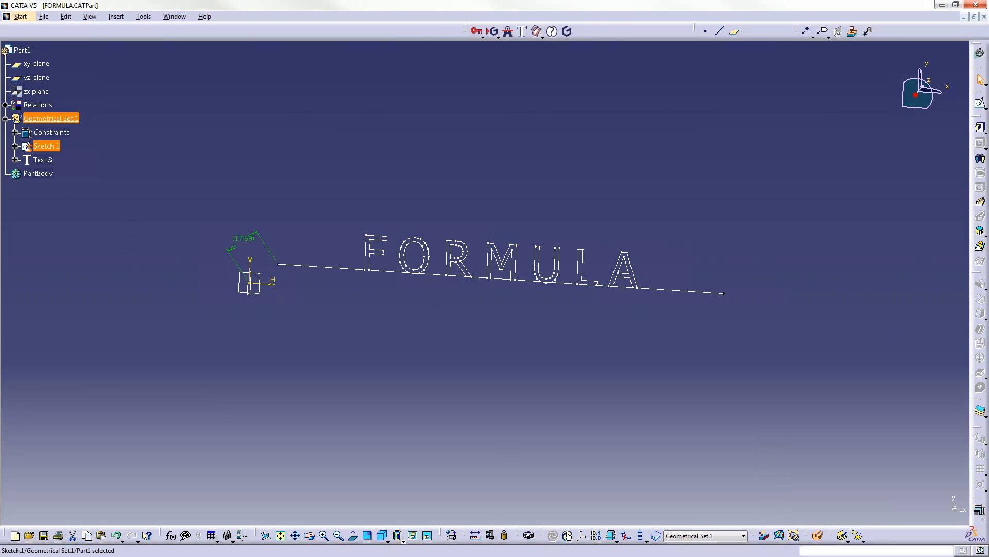
double_click(380, 244)
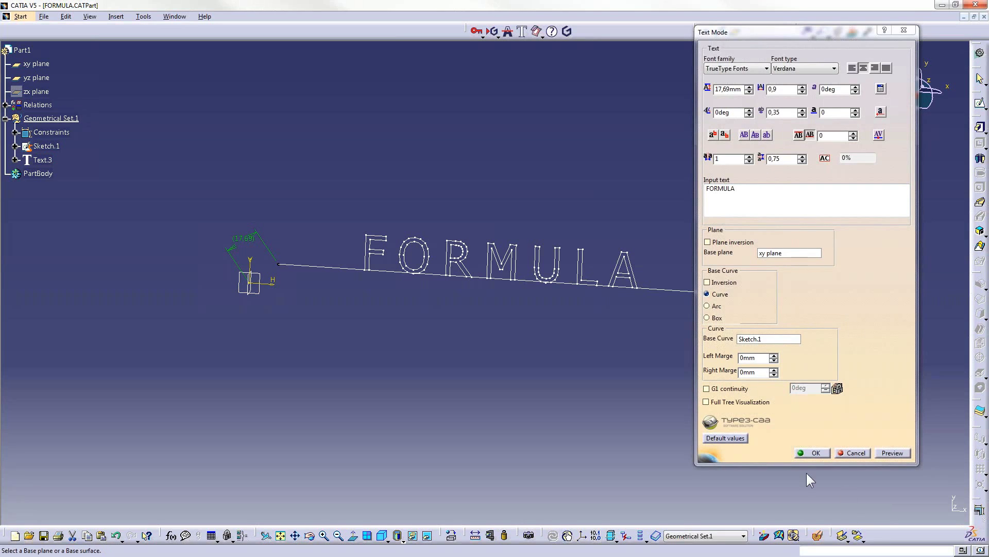
click(815, 453)
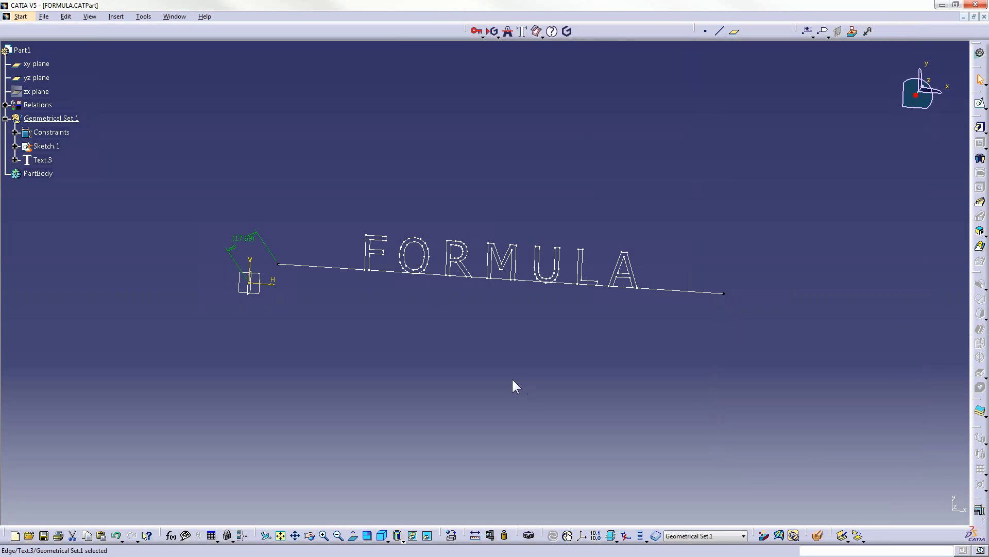
- Switch to PW PART and start instantiating PowerCopy.2 from Instancier.CATPart, using the block's large front face and that face's lower-left vertex as inputs
click(173, 16)
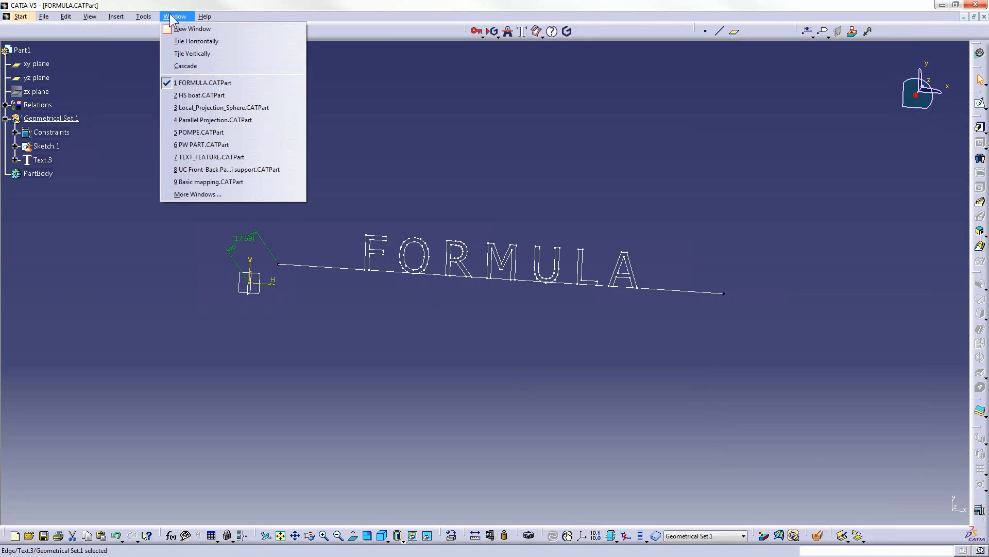
click(202, 144)
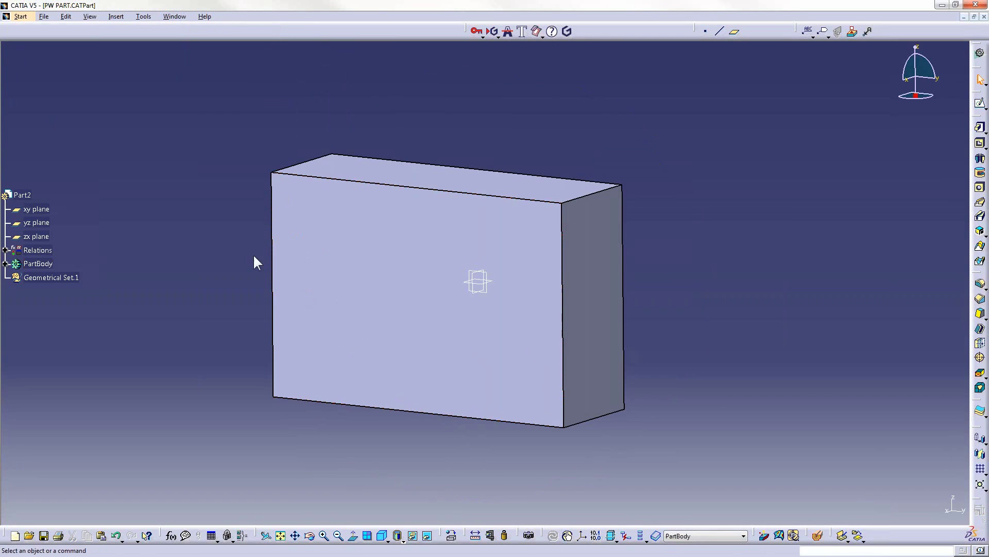
middle_drag(254, 257, 292, 254)
click(123, 19)
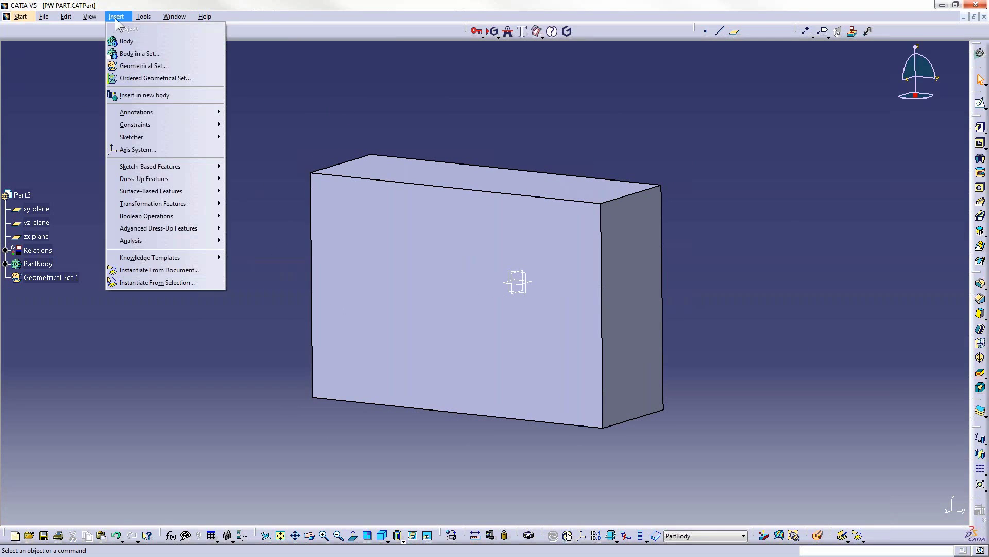
click(183, 271)
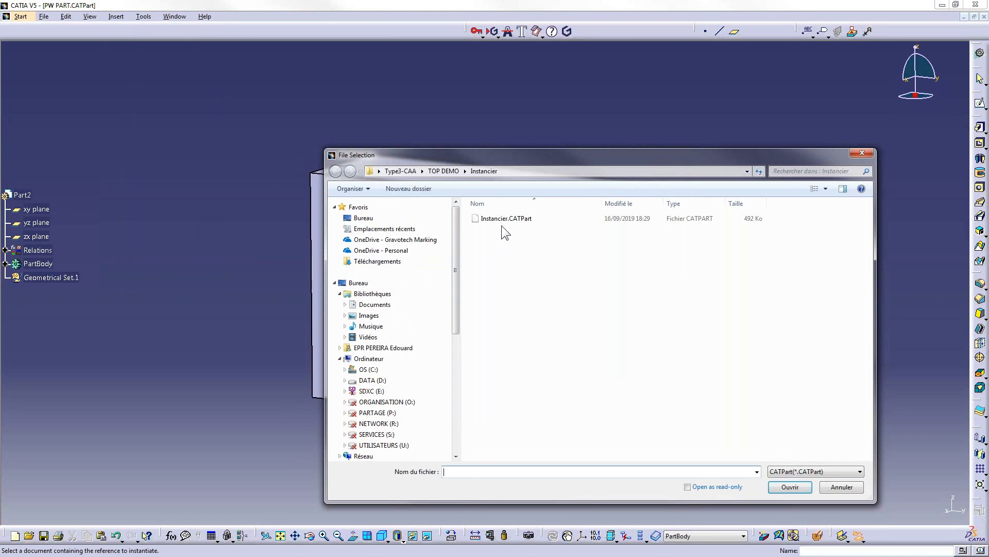
double_click(504, 219)
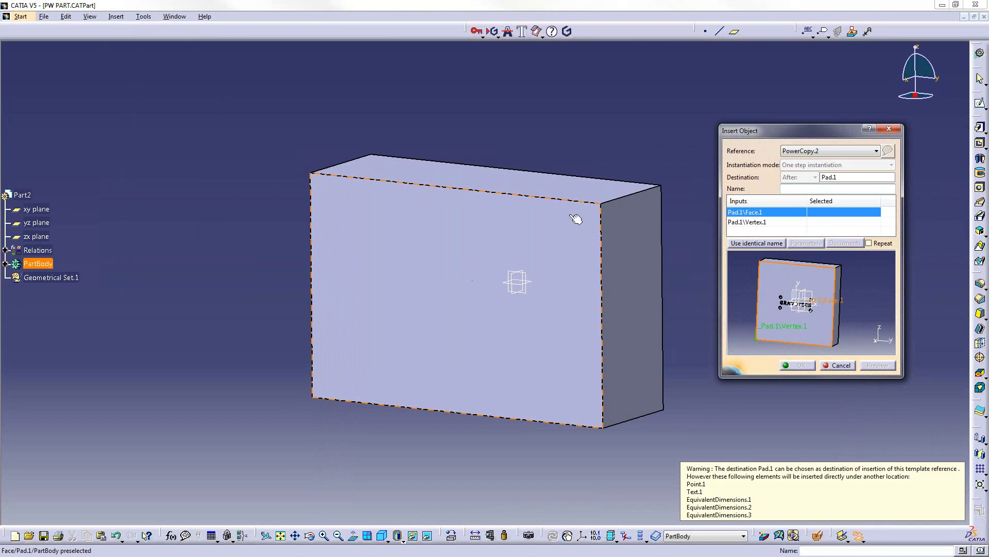
click(575, 219)
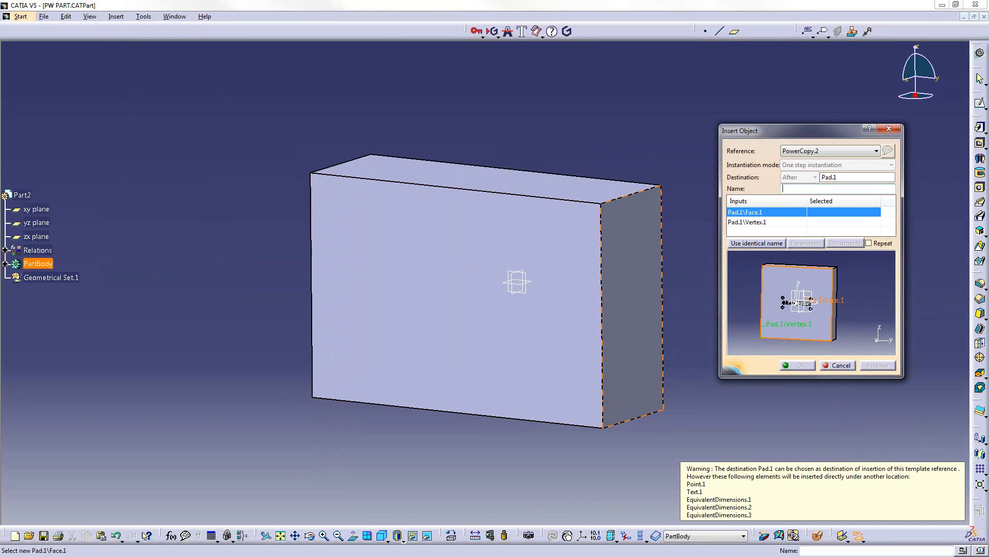
click(314, 398)
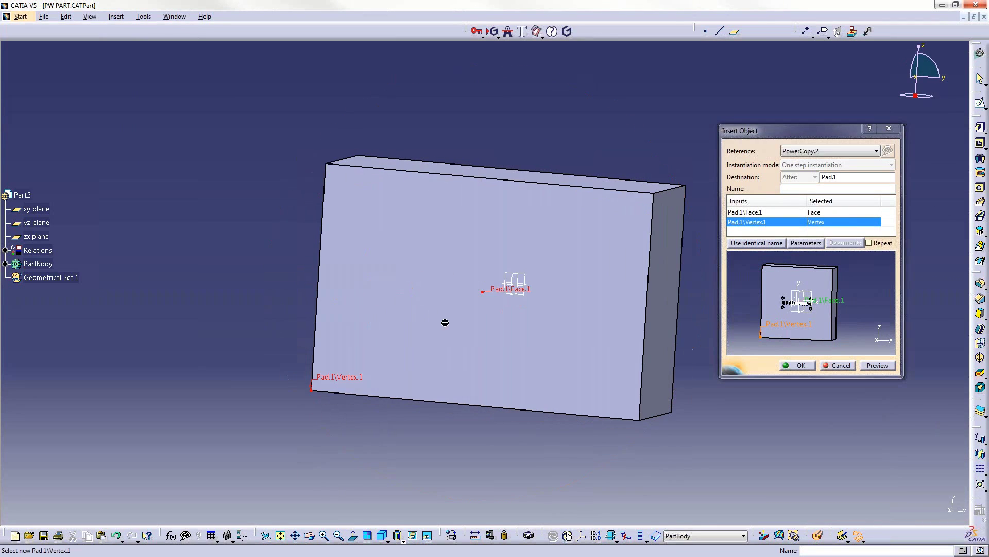
middle_drag(445, 323, 532, 303)
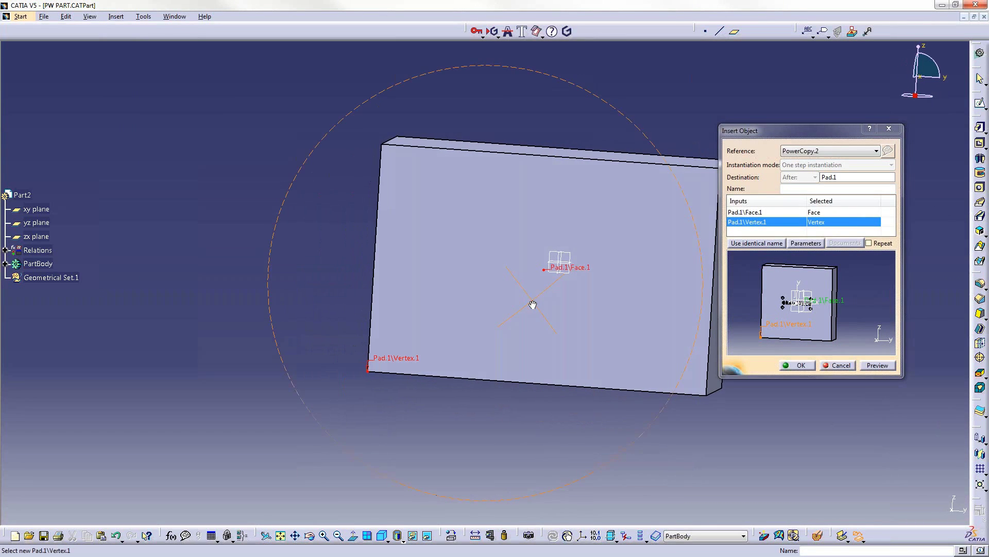
- Set the power copy's parameters to V 20 mm, H 30 mm and text string TYPE3, and preview it on the block
click(814, 244)
double_click(758, 249)
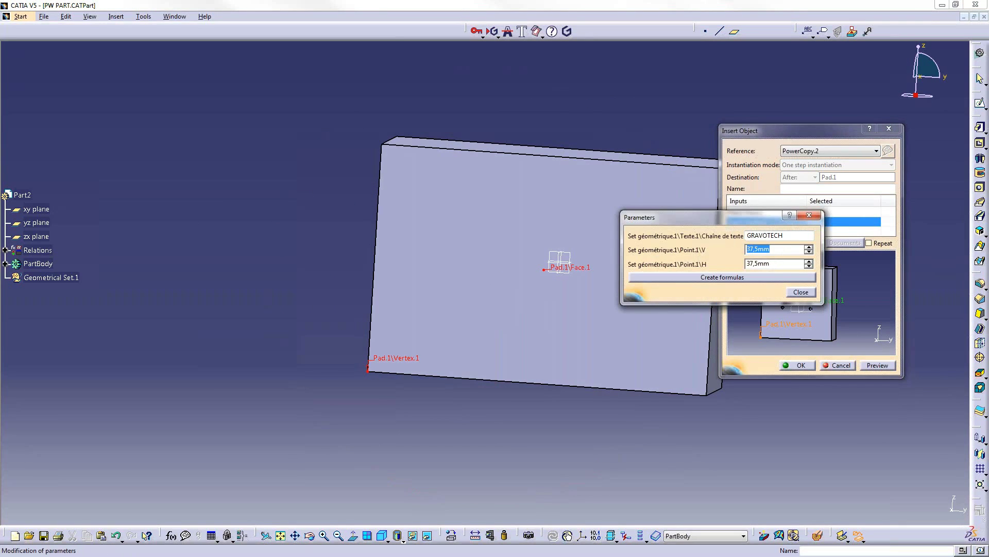
text(20)
double_click(773, 263)
text(30)
double_click(768, 235)
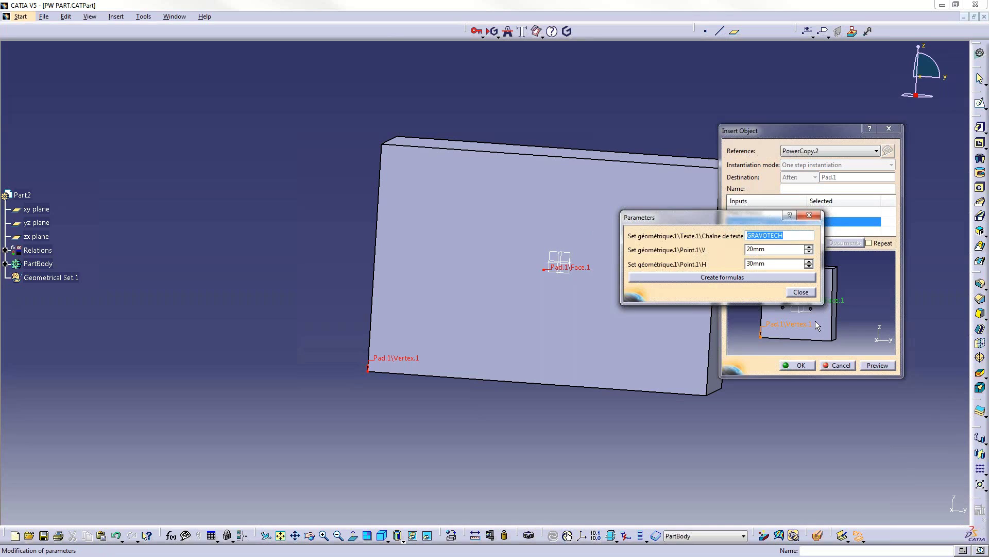
text(TYPE3)
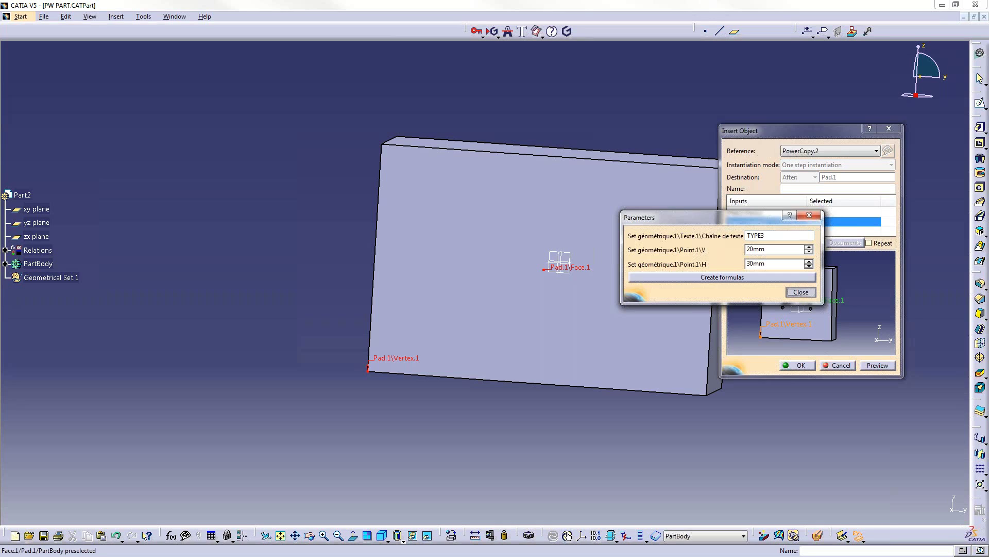
click(800, 292)
click(878, 364)
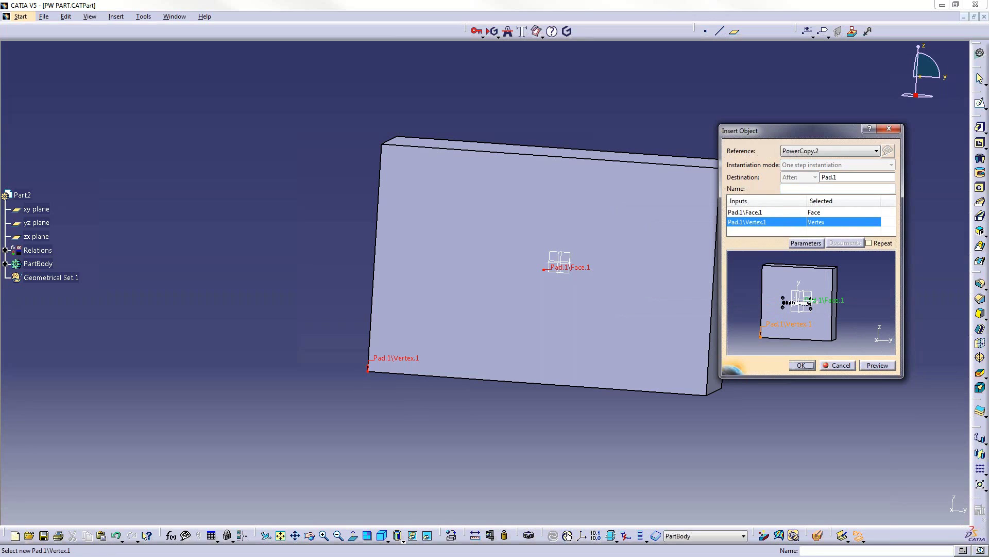
middle_drag(389, 348, 378, 283)
middle_drag(567, 292, 458, 290)
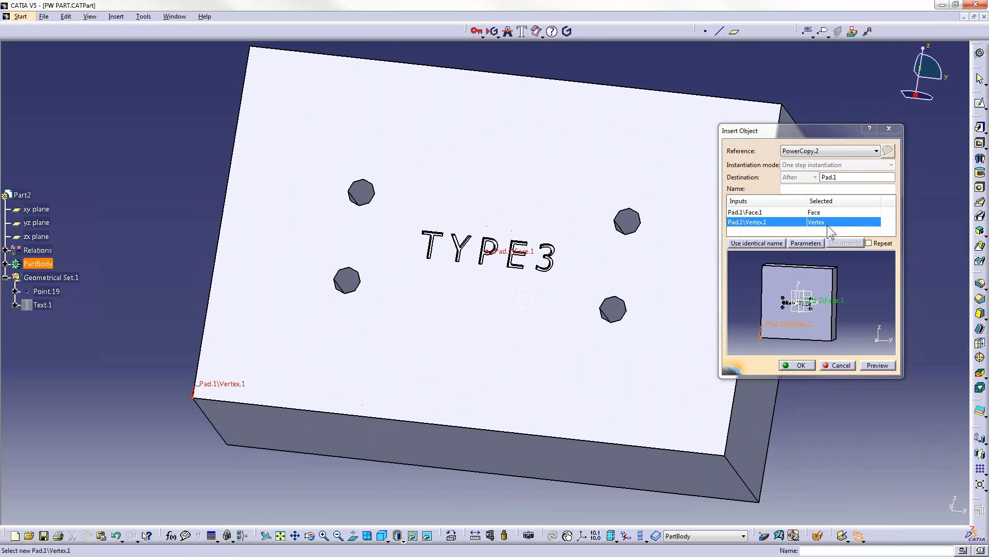
- Change the power copy's text string to Gravotech and confirm the insertion on the block
click(804, 244)
text(G)
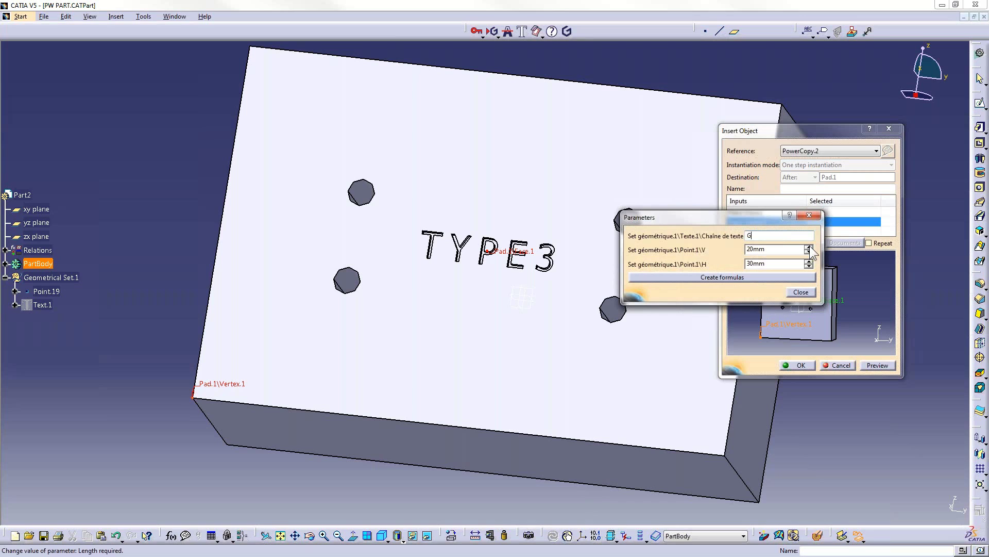
text(ravotech)
click(801, 292)
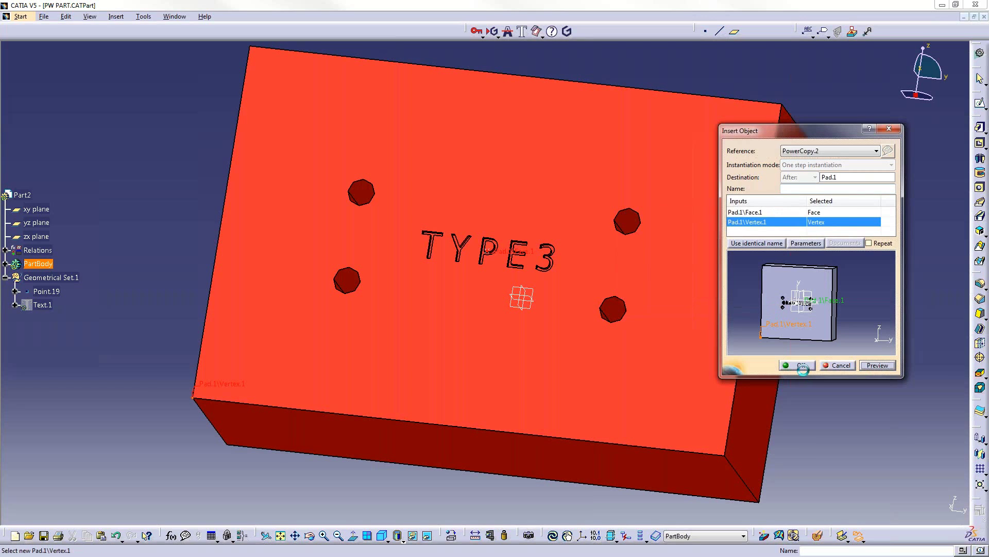
click(803, 366)
middle_drag(532, 393, 536, 305)
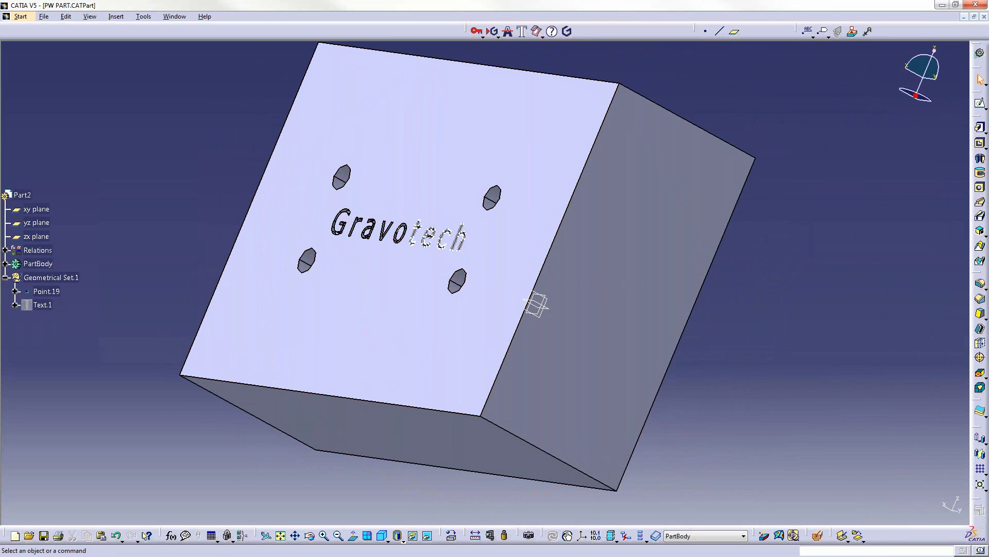
- Examine the inserted Text.1 feature's settings and tree parameters, close them, and inspect the engraved block
double_click(42, 304)
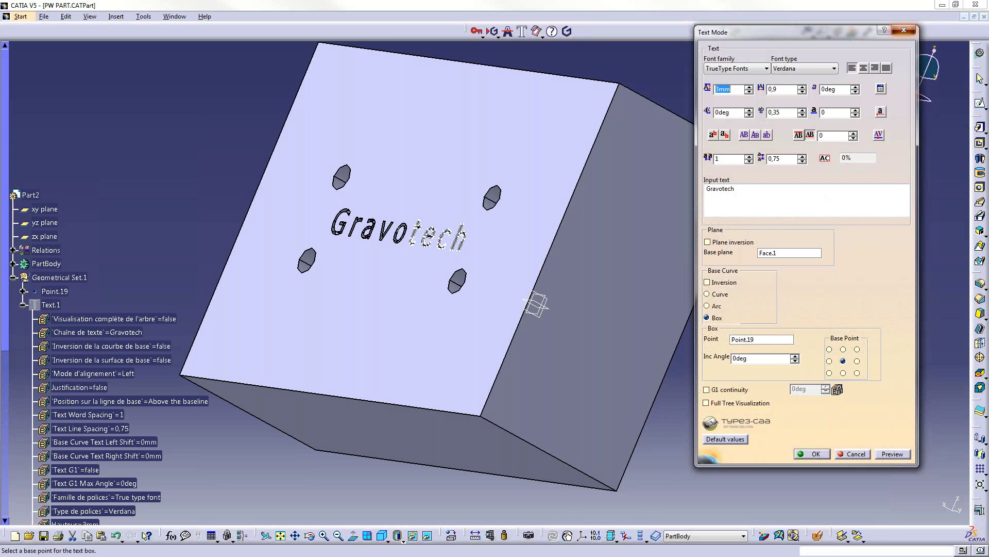
click(904, 30)
middle_drag(458, 250, 598, 284)
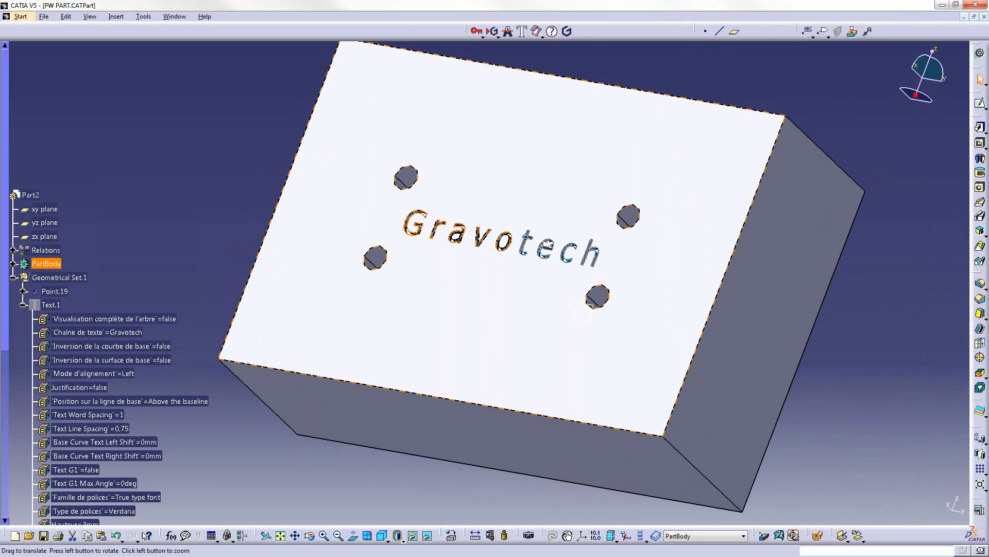
click(27, 307)
click(23, 305)
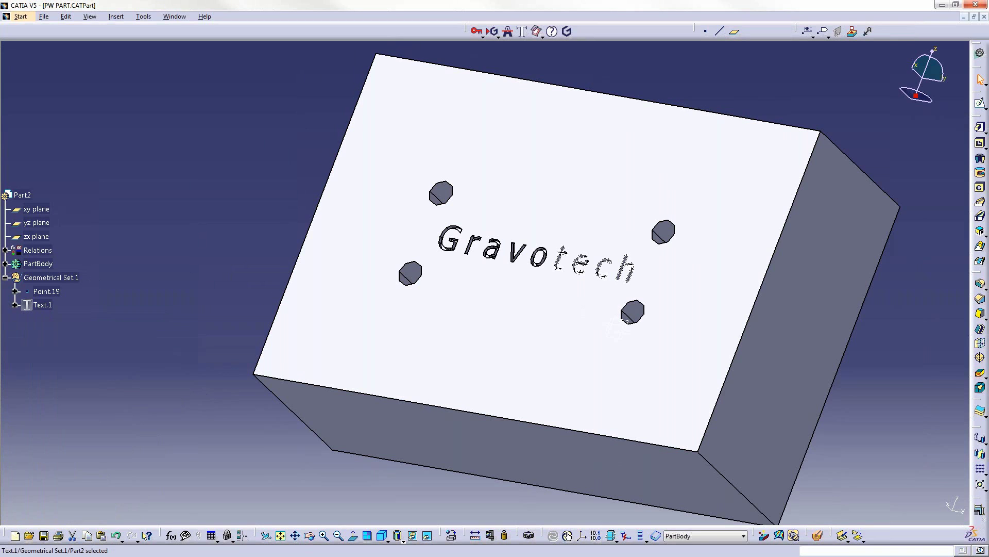
middle_drag(320, 178, 432, 227)
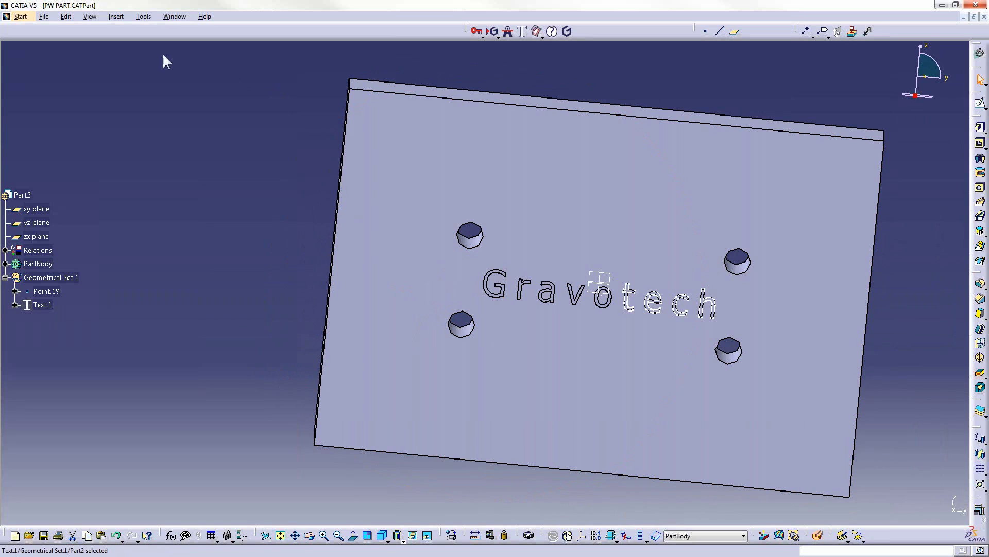
- Switch to the HS boat part and delete the Scaling.1 flame curves beside the outboard motor
click(175, 17)
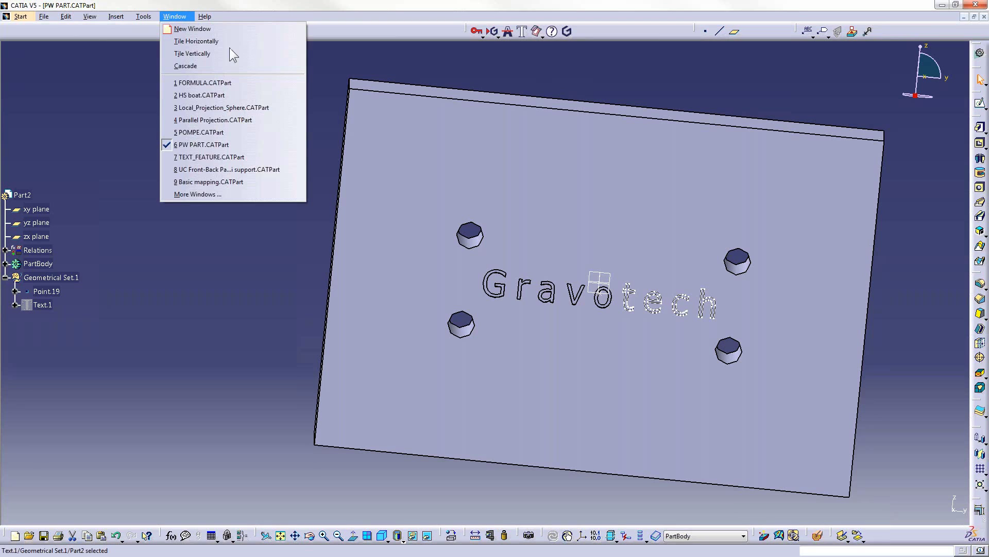
click(203, 96)
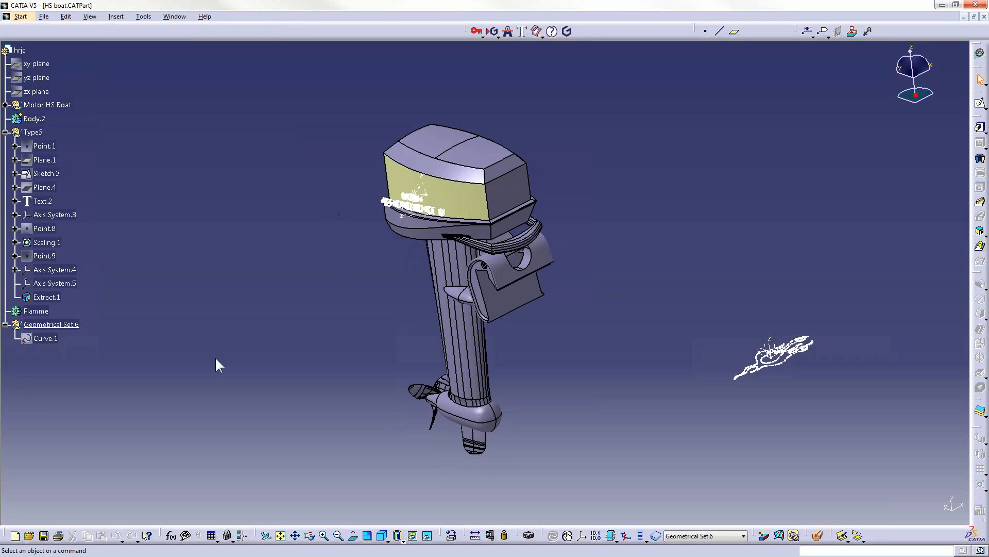
right_click(779, 364)
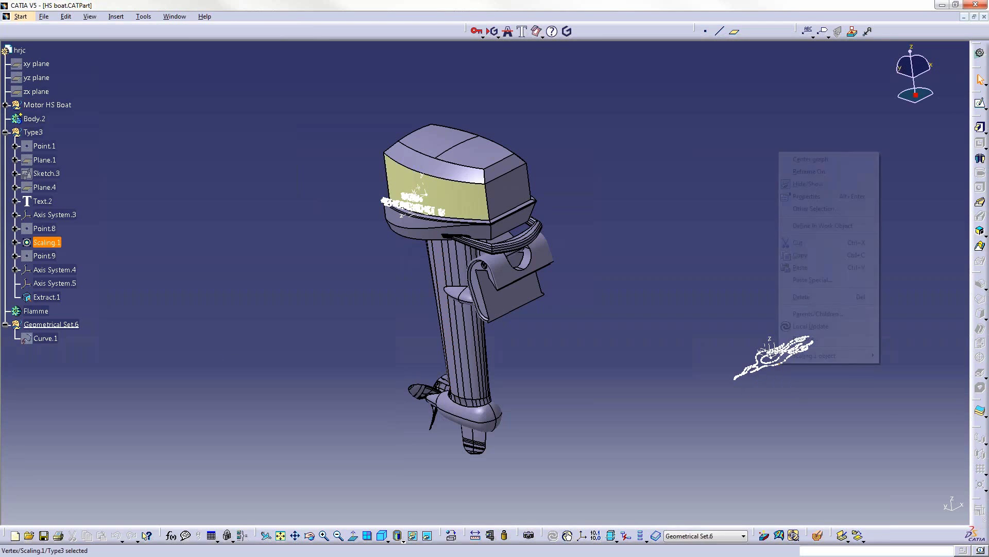
click(818, 295)
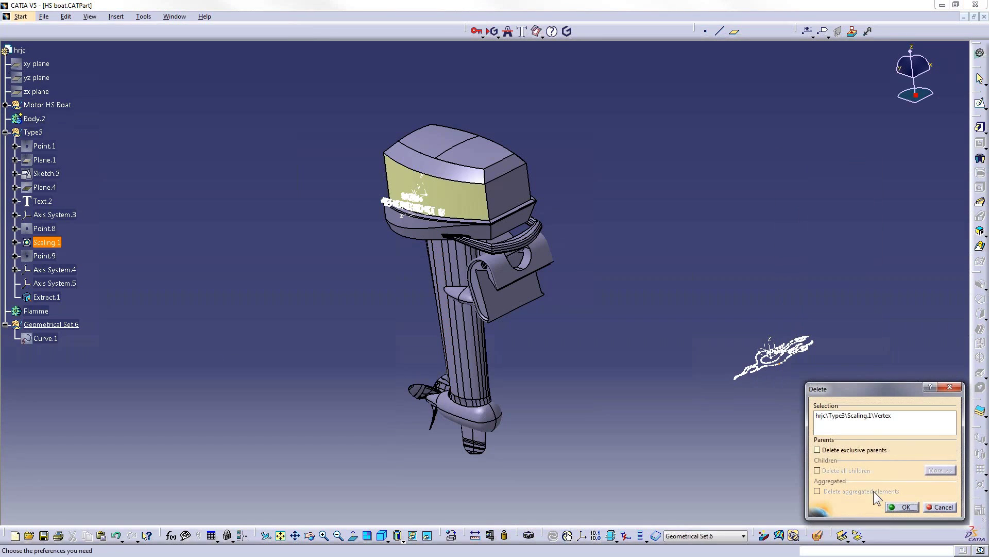
click(903, 507)
- Start a Type3 parallel projection with Axis System.3 as the curve axis system and Text.2 as the curves to project
middle_drag(554, 296, 585, 217)
middle_drag(719, 296, 616, 260)
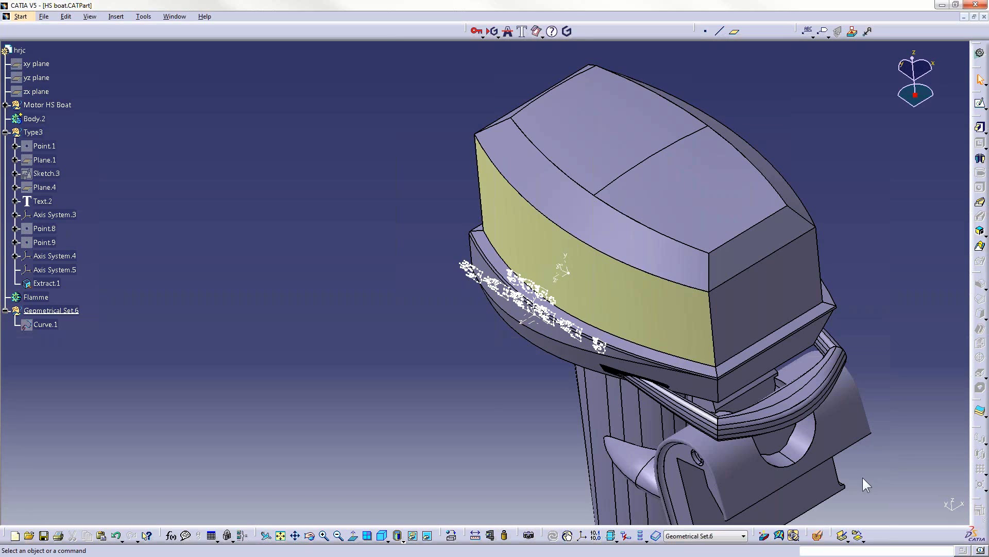
middle_drag(505, 336, 505, 309)
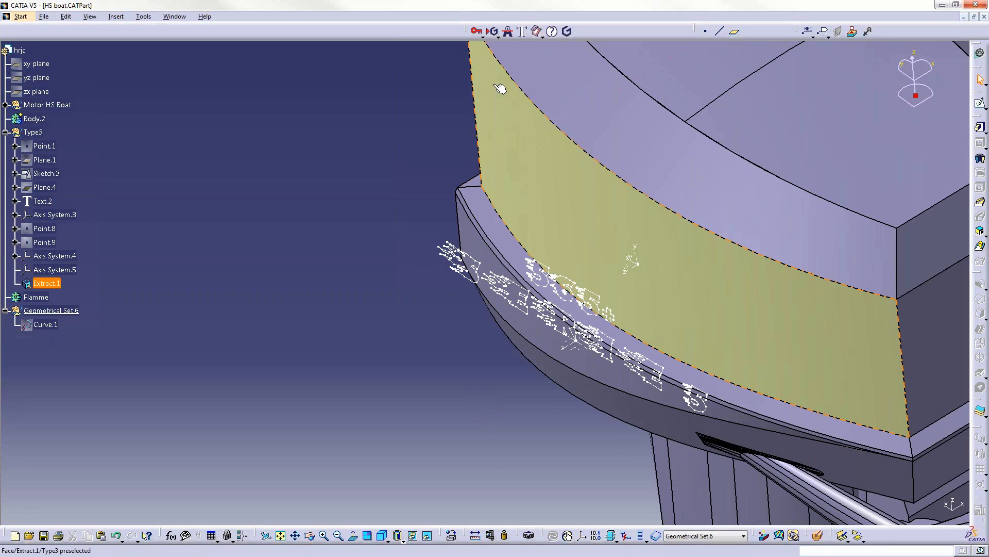
click(537, 31)
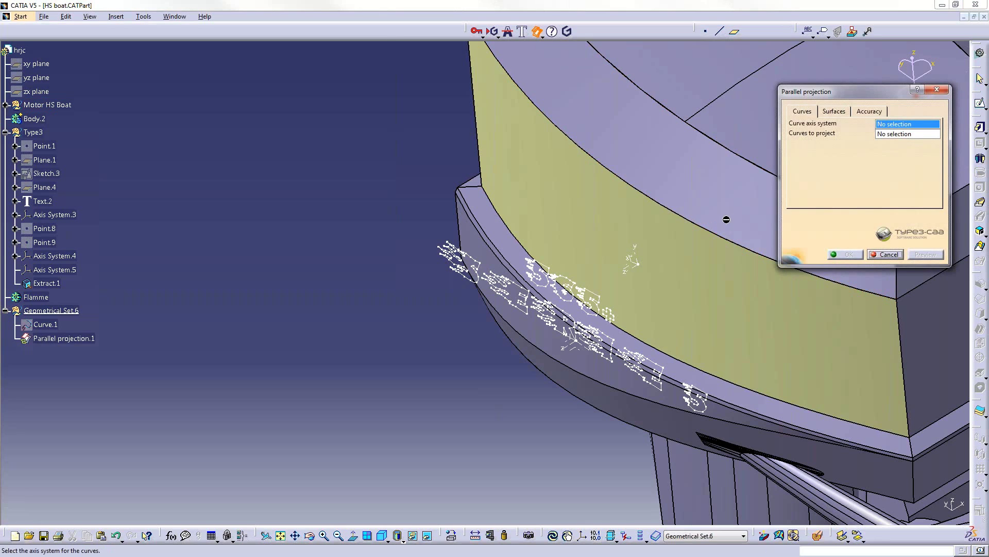
click(577, 351)
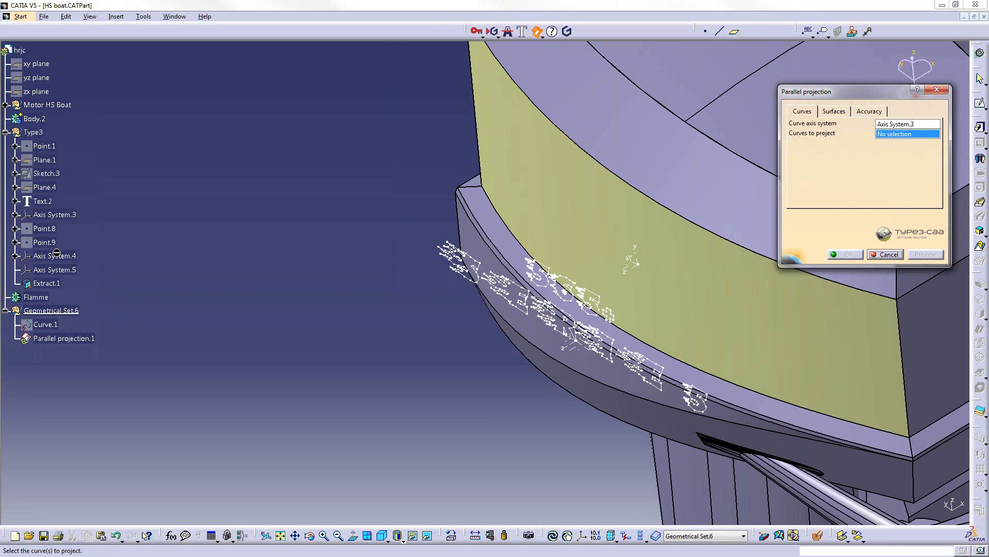
click(41, 201)
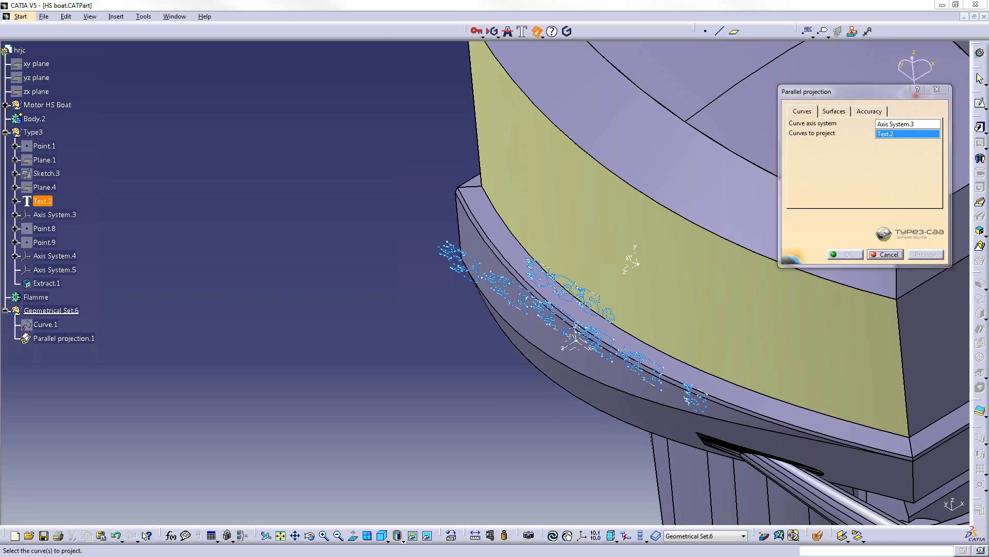
- Set the projection's surface axis system to Axis System.3, choose the motor cowling's curved yellow side face as surface, and create the projection
click(843, 110)
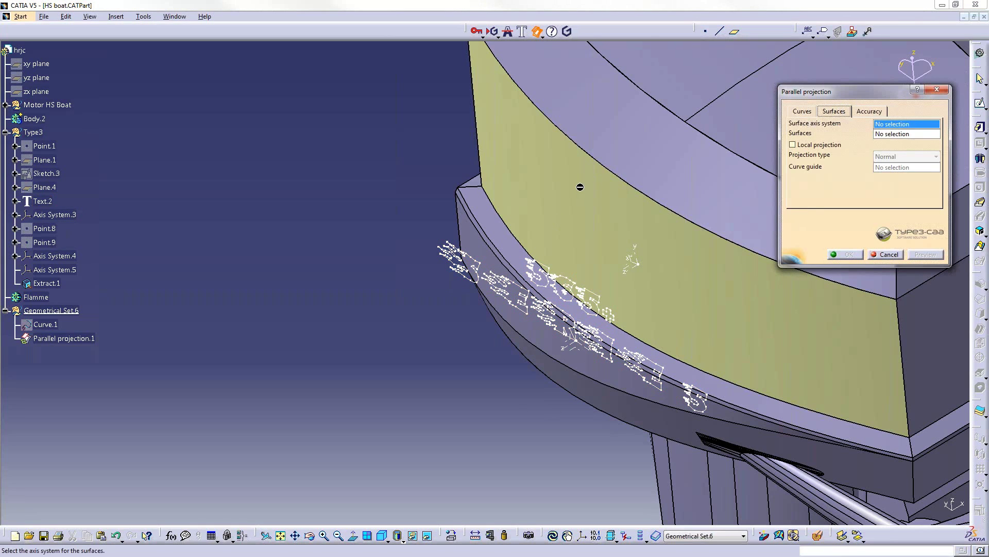
click(577, 344)
click(619, 296)
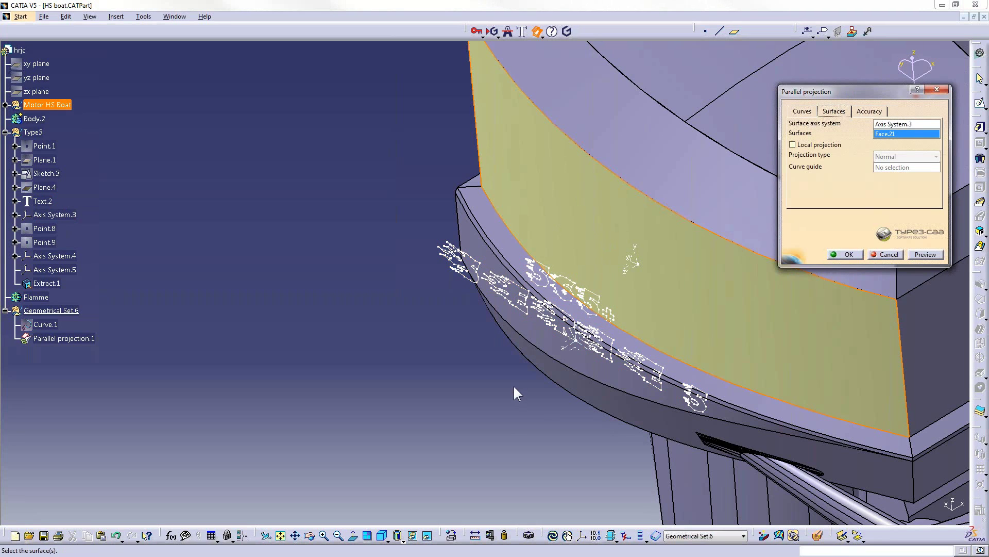
middle_drag(498, 385, 486, 367)
click(848, 255)
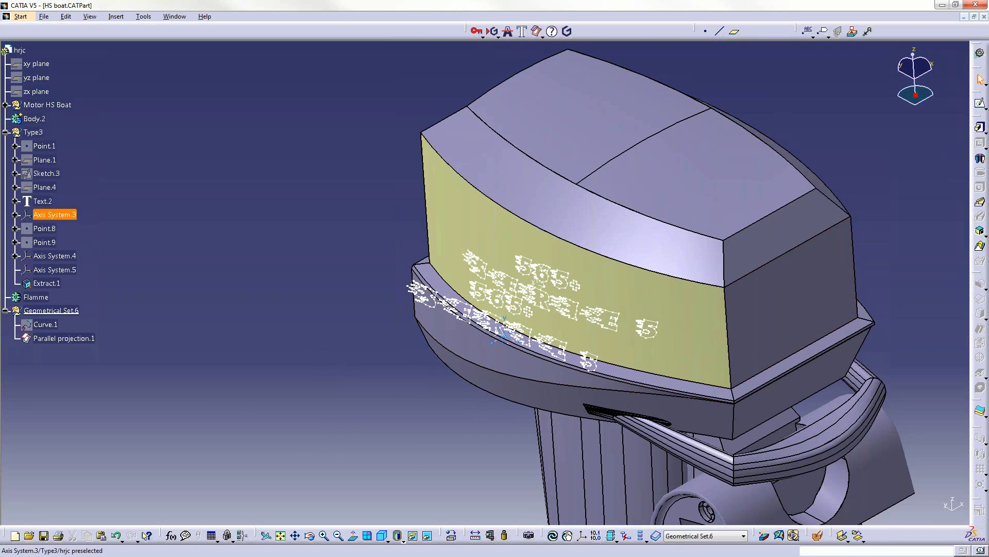
- Hide Text.2 and Axis System.3 so that only the projected lettering is shown on the motor cowling
click(42, 201)
right_click(42, 201)
click(72, 232)
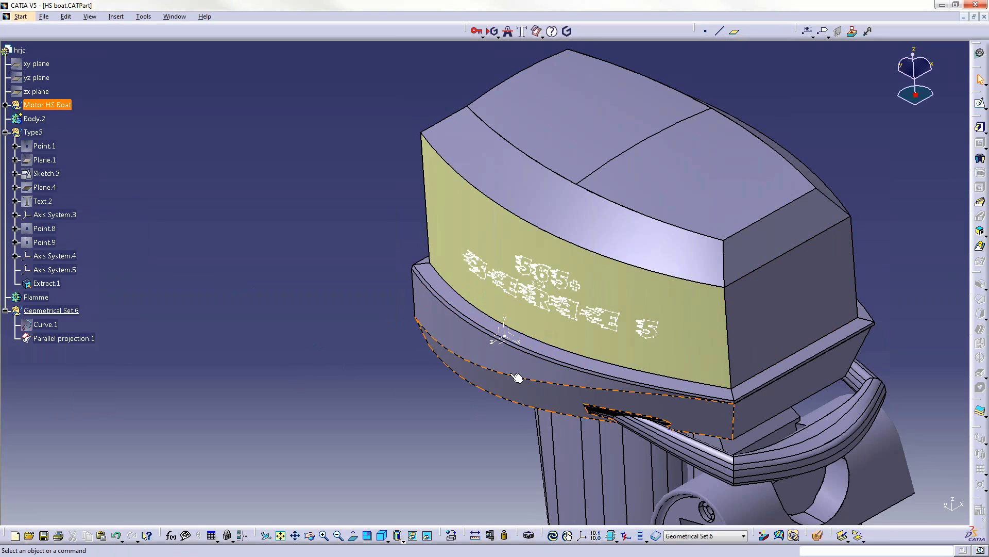
right_click(503, 337)
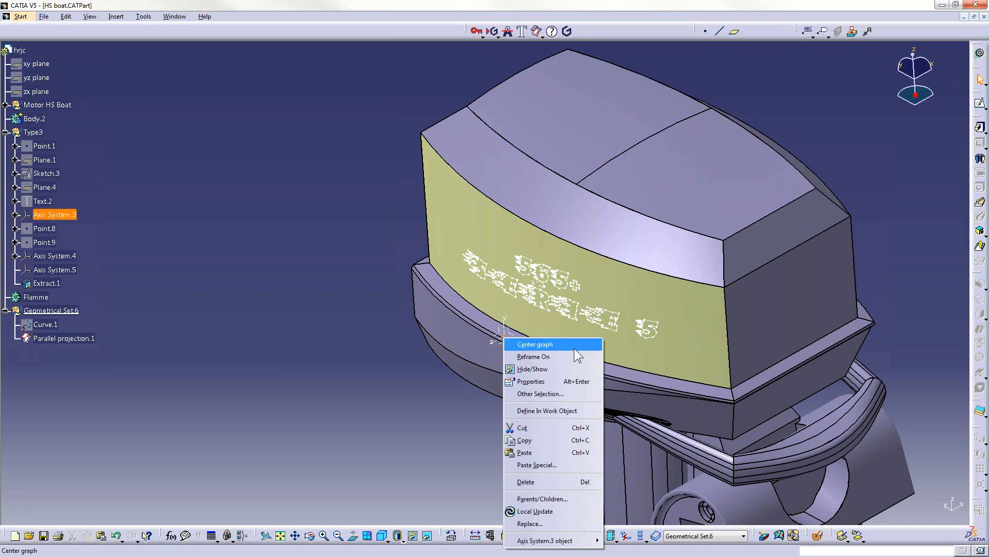
click(536, 370)
middle_drag(424, 431, 466, 401)
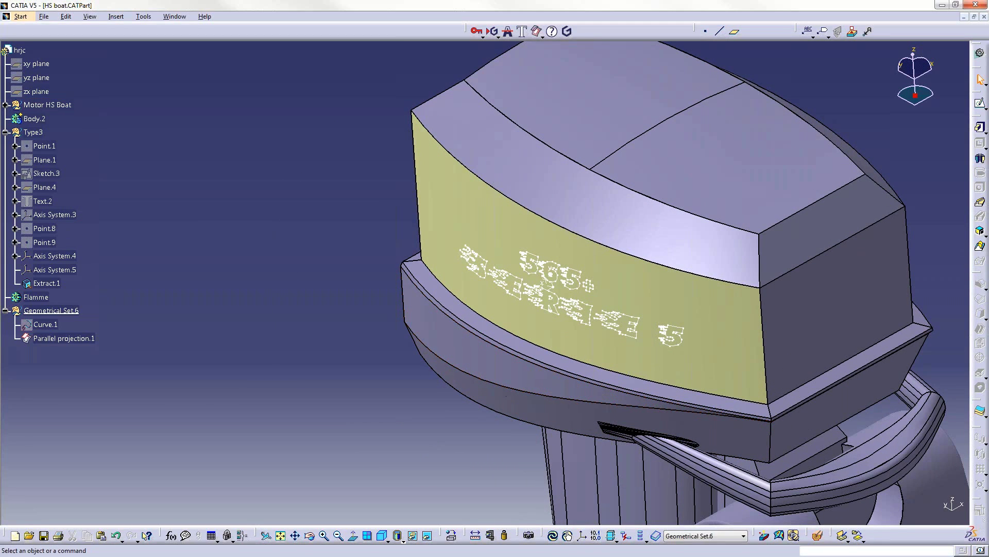
- In a surface design workbench, split Extract.1 with Parallel projection.1, keeping the letter-shaped side and all the sub-elements
click(23, 16)
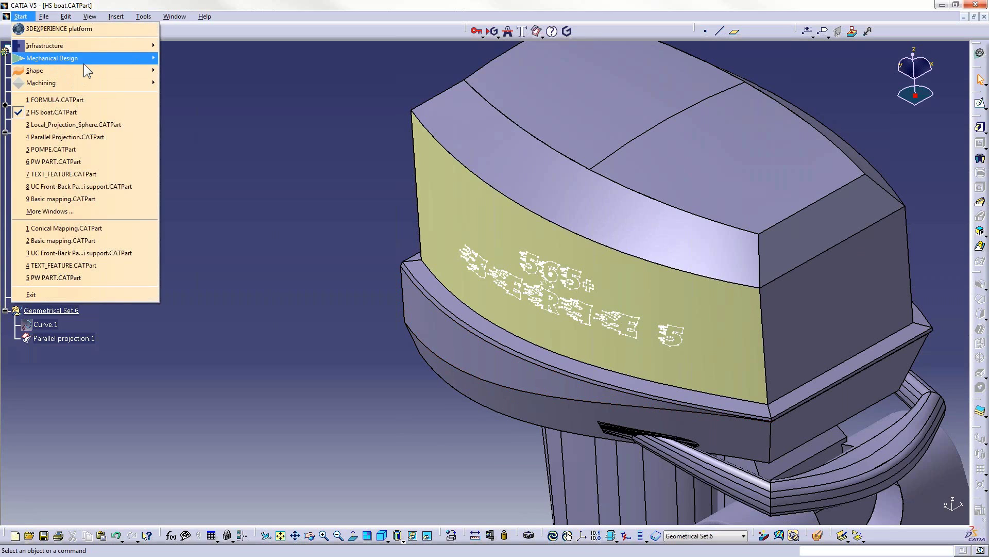
mouse_move(85, 70)
click(216, 96)
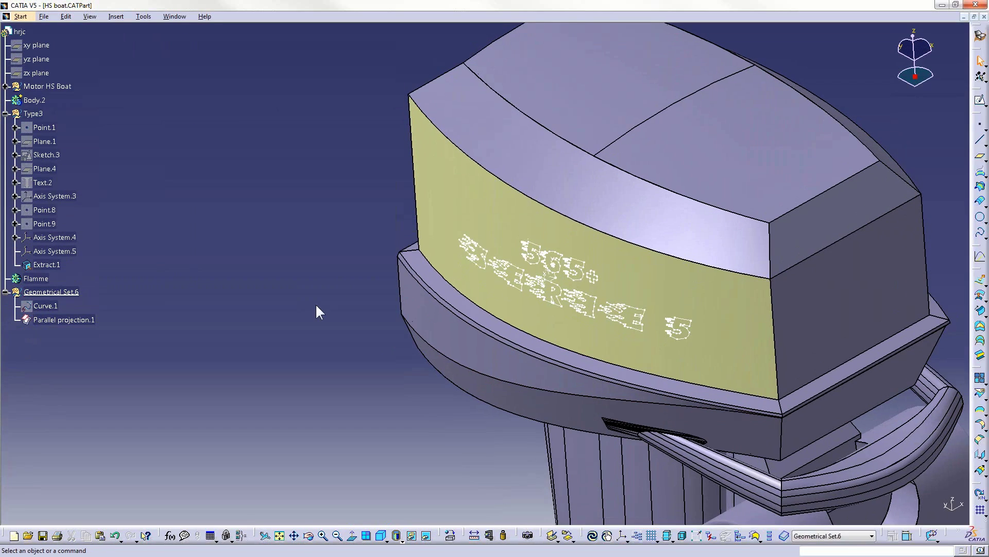
click(980, 393)
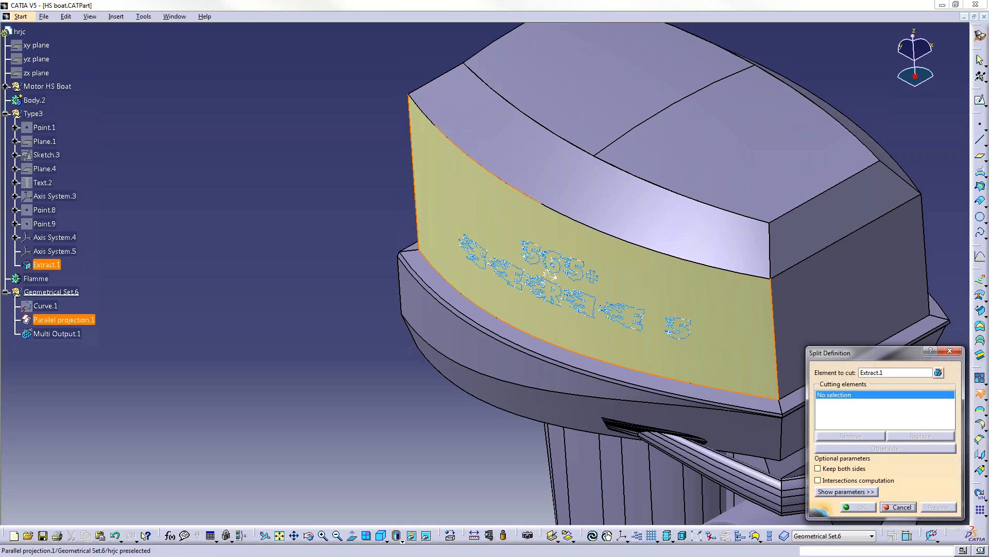
click(549, 276)
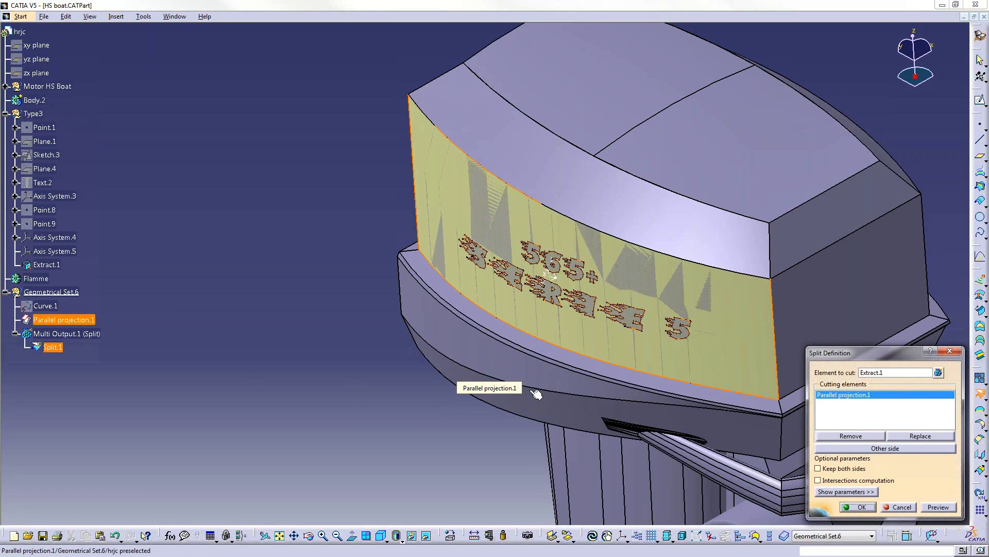
click(885, 453)
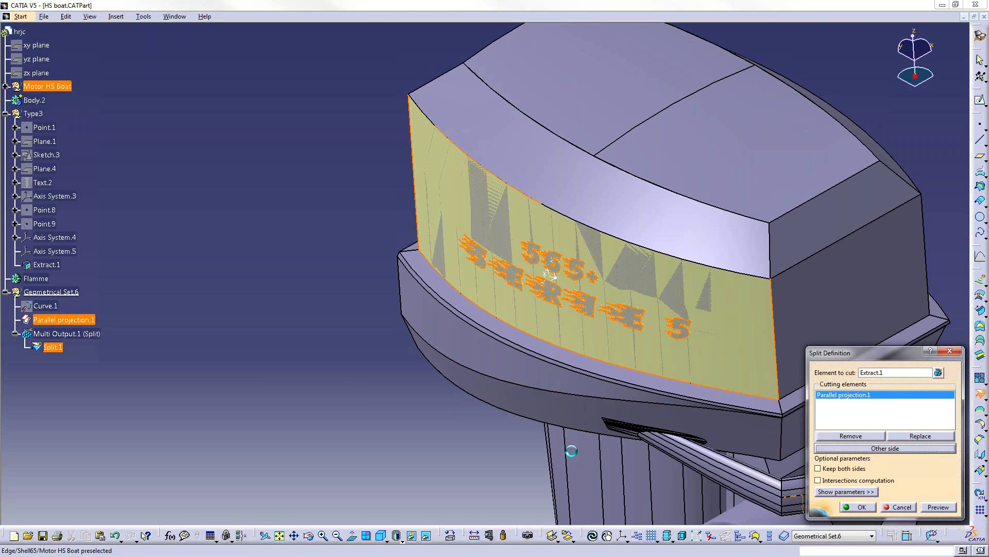
click(858, 506)
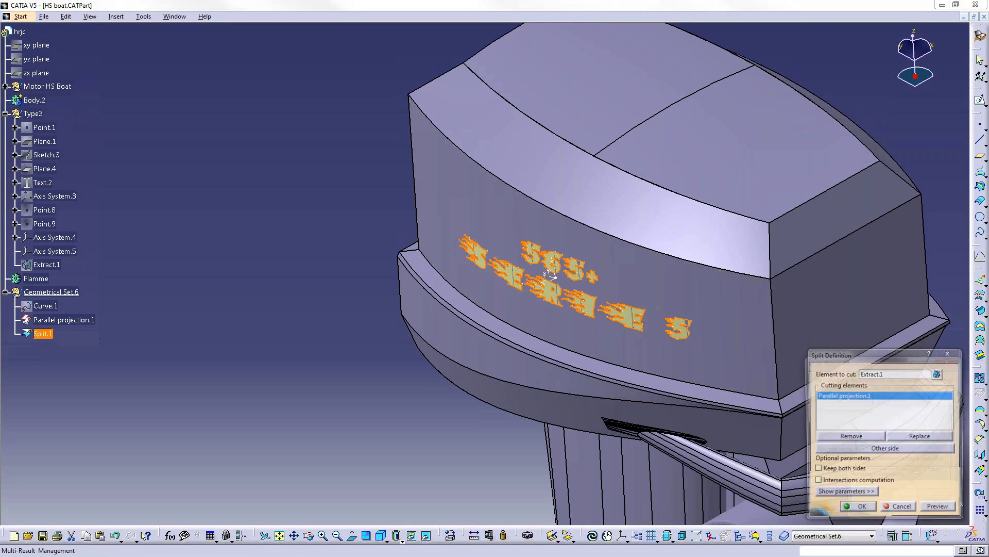
click(946, 506)
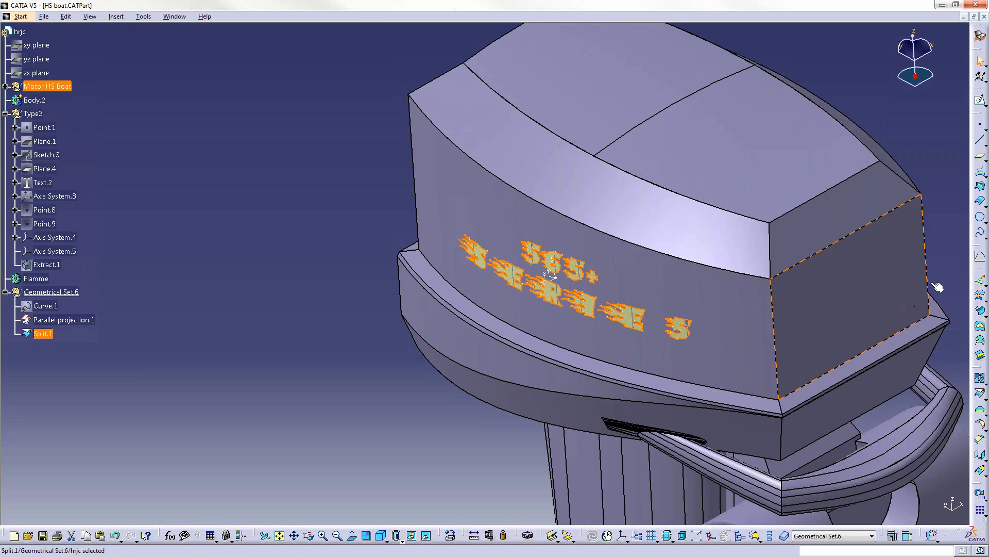
- Extrude the Split.1 lettering 3 mm along the Z axis of Axis System.4, keeping all the sub-elements
click(980, 279)
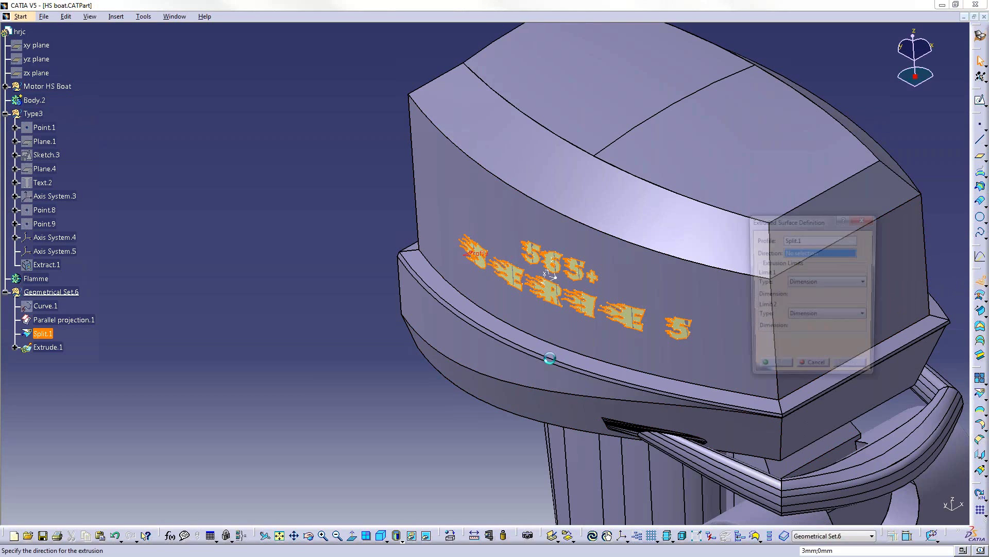
mouse_move(546, 167)
middle_down()
mouse_move(516, 236)
mouse_move(536, 206)
mouse_move(555, 218)
mouse_move(577, 196)
middle_up()
middle_drag(484, 273, 558, 250)
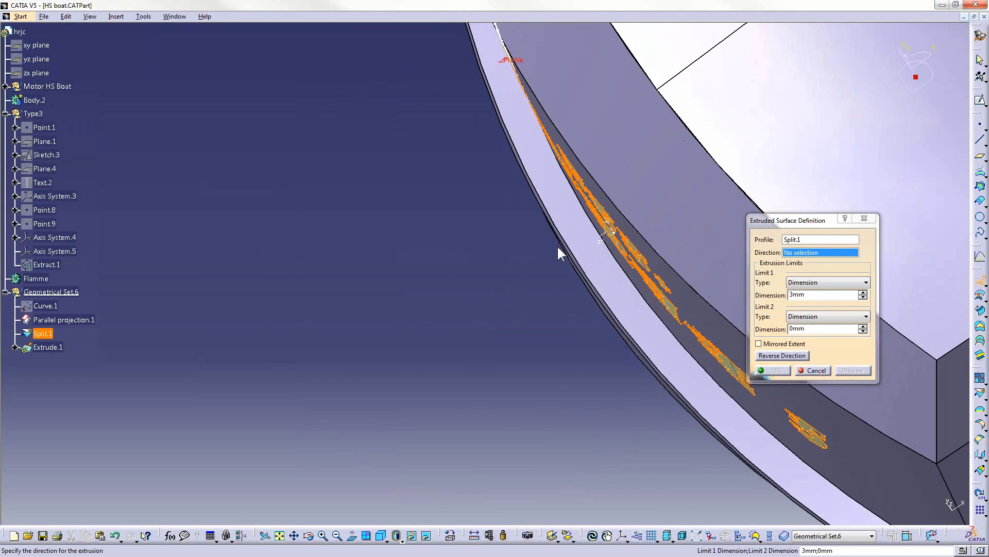
click(610, 243)
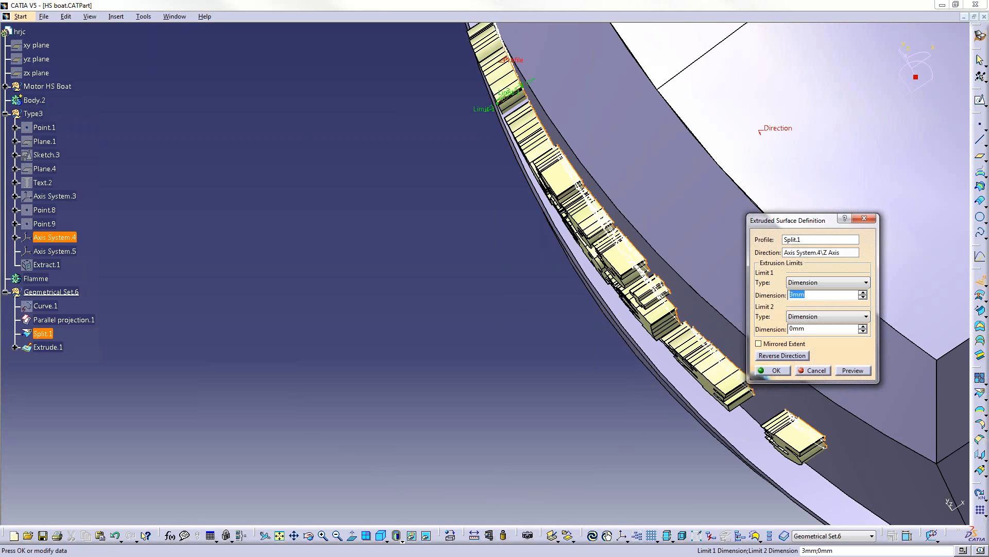
middle_drag(483, 184, 475, 273)
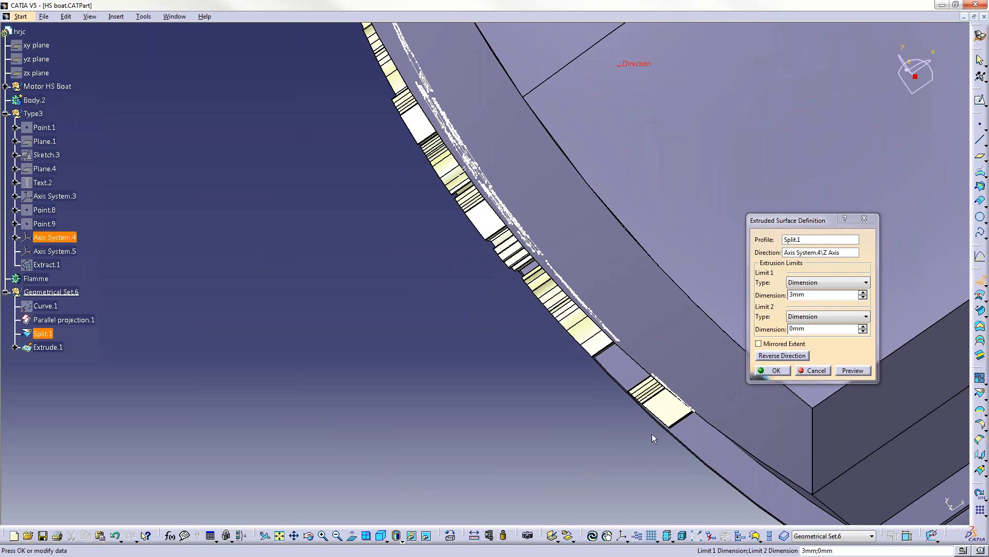
click(768, 370)
click(947, 507)
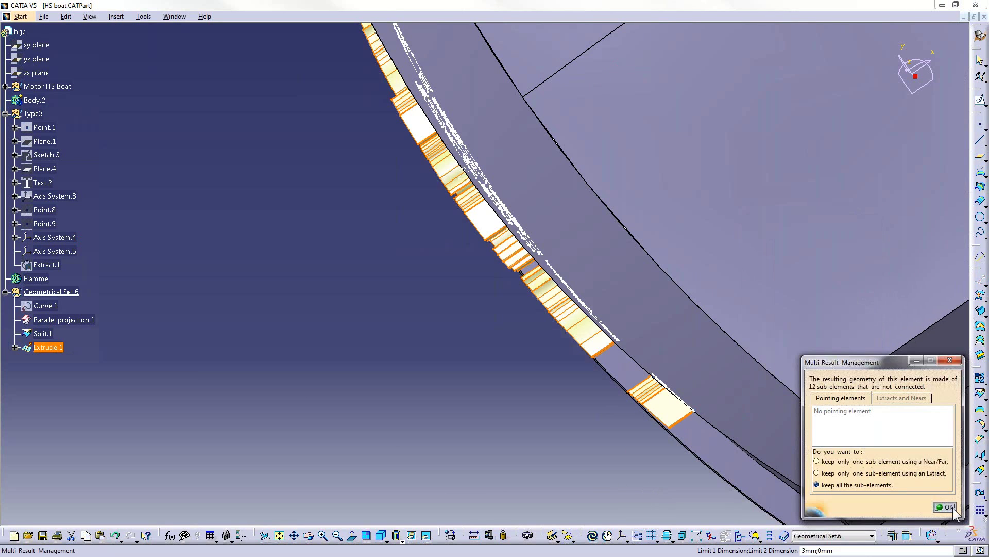
- Hide Parallel projection.1 and inspect the extruded lettering on the complete outboard motor
middle_drag(608, 341, 619, 253)
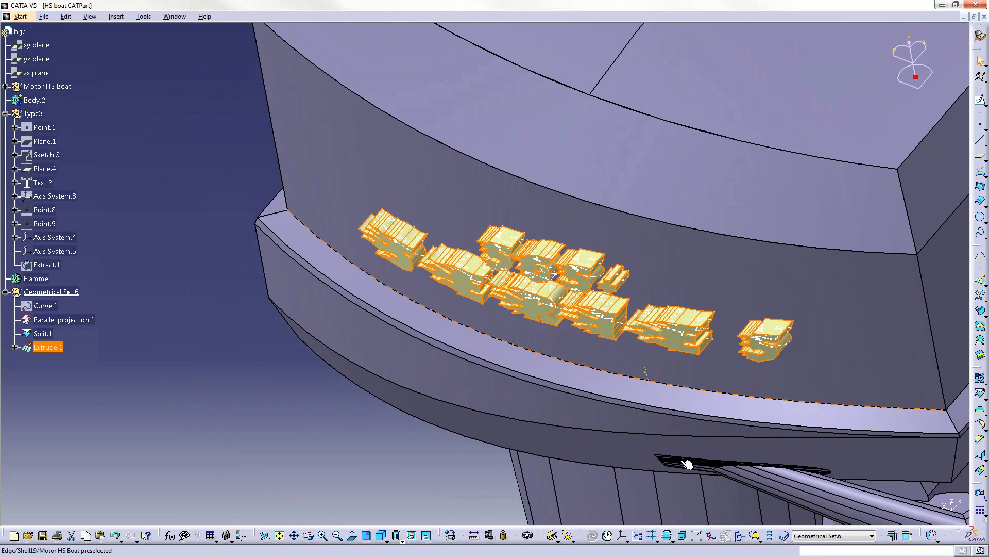
middle_drag(669, 421, 592, 402)
right_click(77, 324)
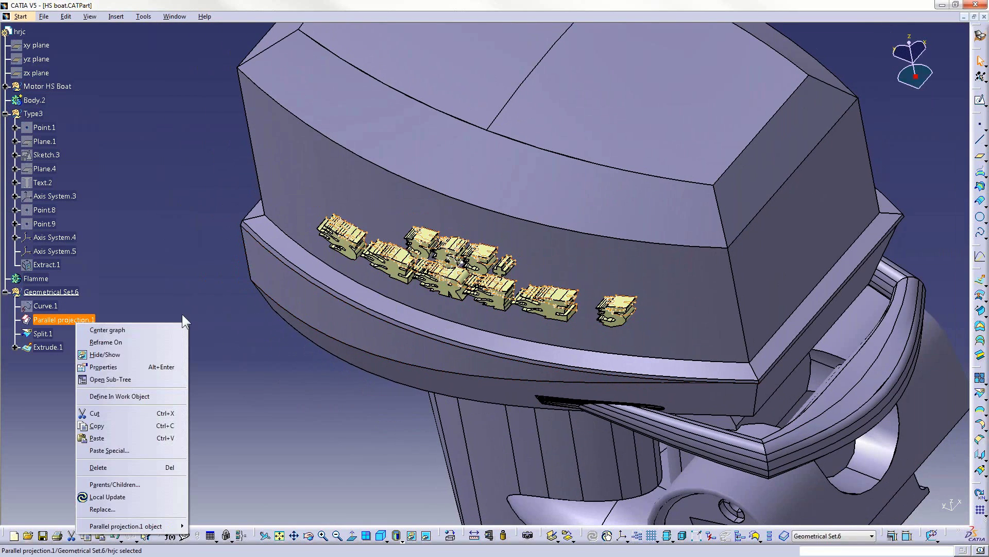
click(159, 353)
middle_drag(454, 262, 324, 356)
middle_drag(696, 353, 710, 451)
middle_drag(566, 419, 487, 317)
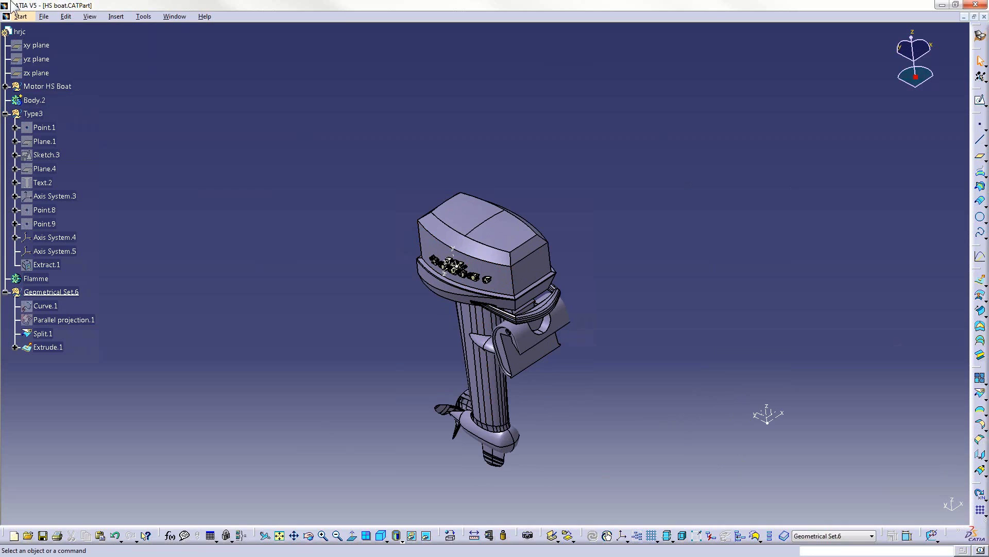
- Switch to the Part Design workbench
click(19, 15)
mouse_move(55, 58)
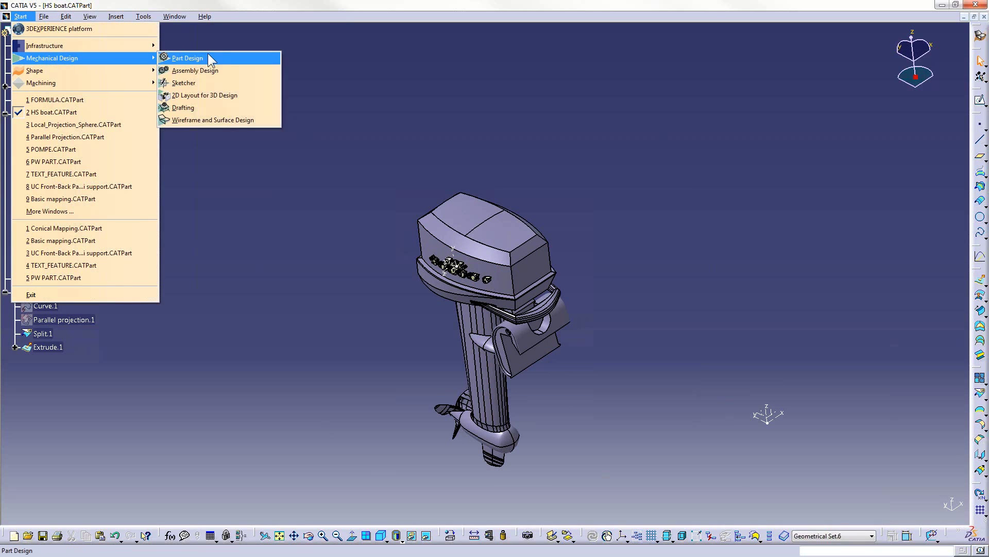
click(208, 57)
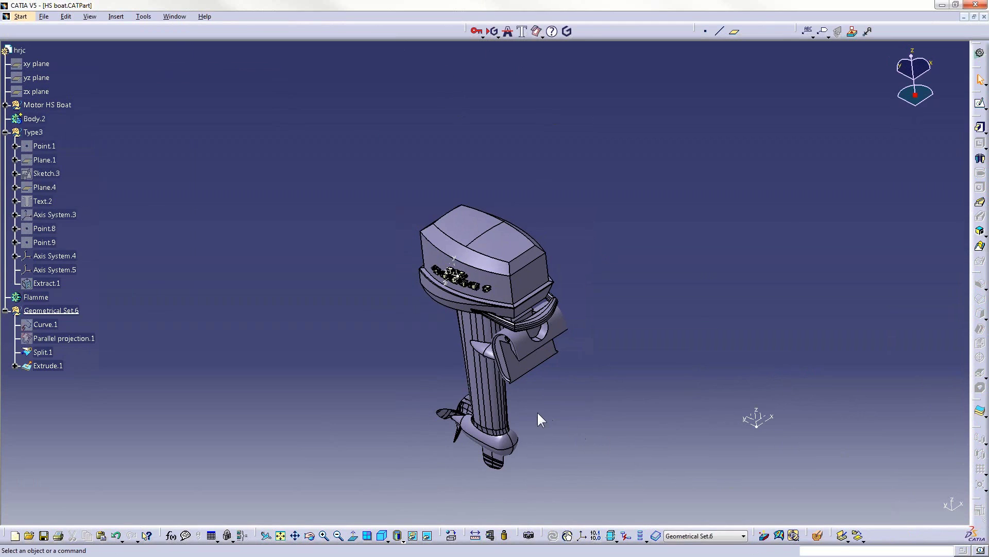
middle_drag(537, 411, 513, 412)
middle_drag(605, 138, 554, 98)
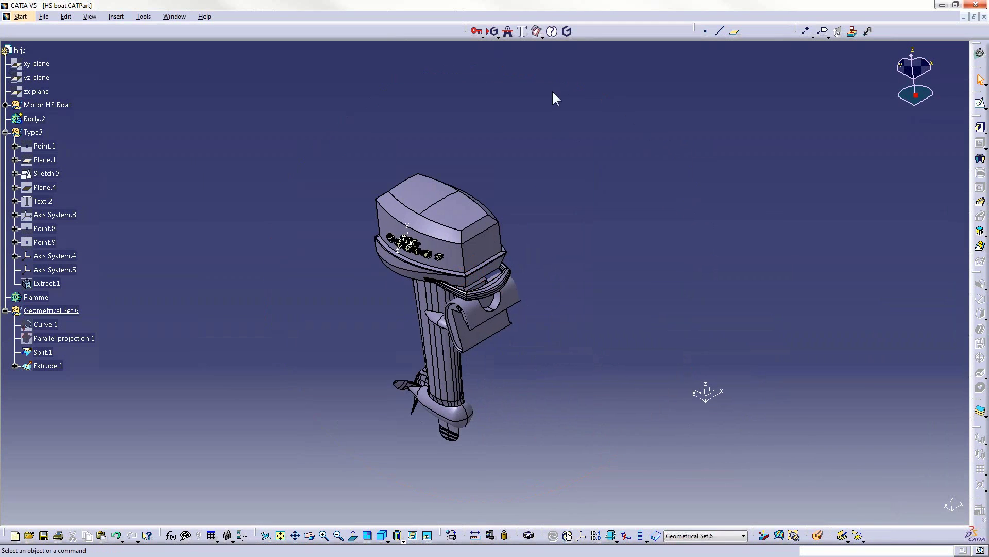
- Start a Type3 vectorization and load the image Flamme.bmp from the TOP DEMO folder
click(508, 32)
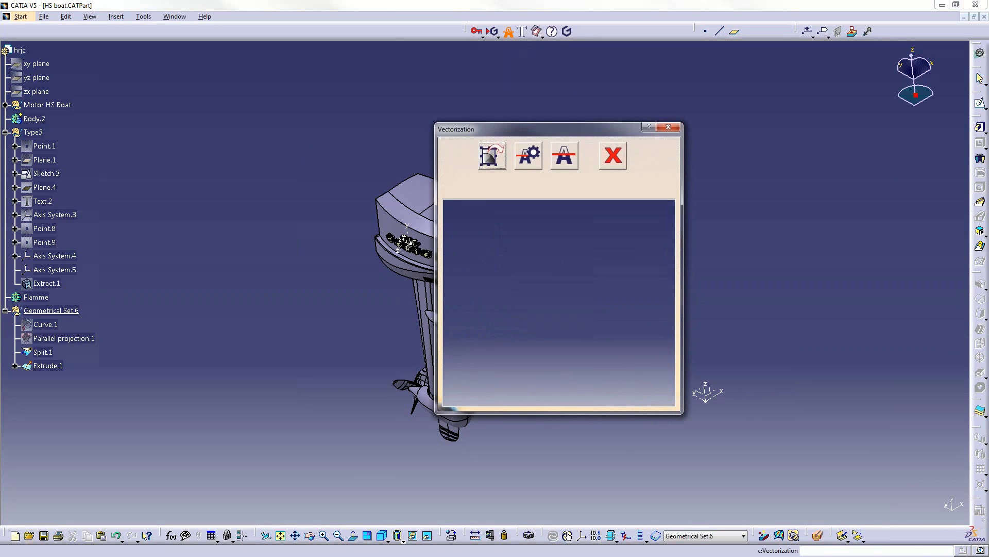
click(493, 164)
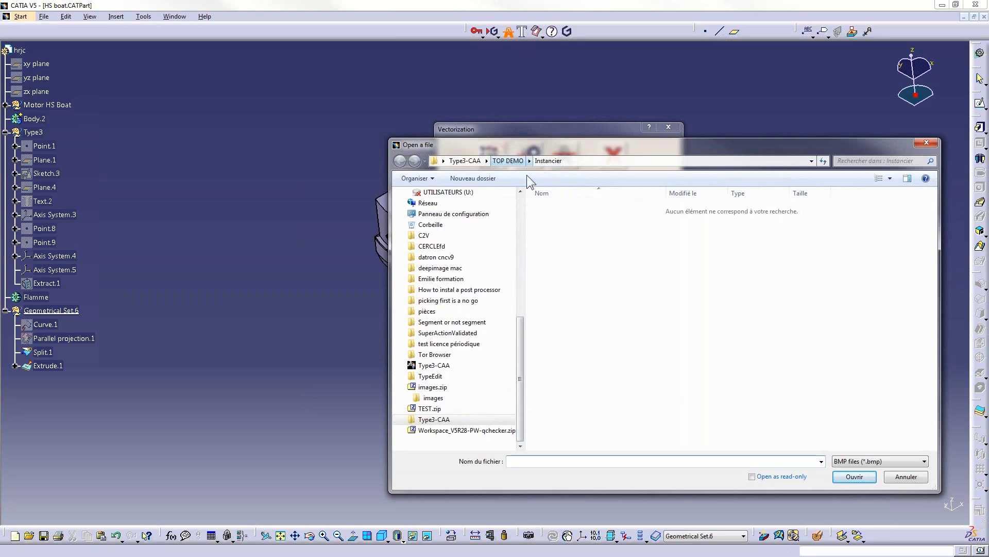
click(508, 160)
click(618, 229)
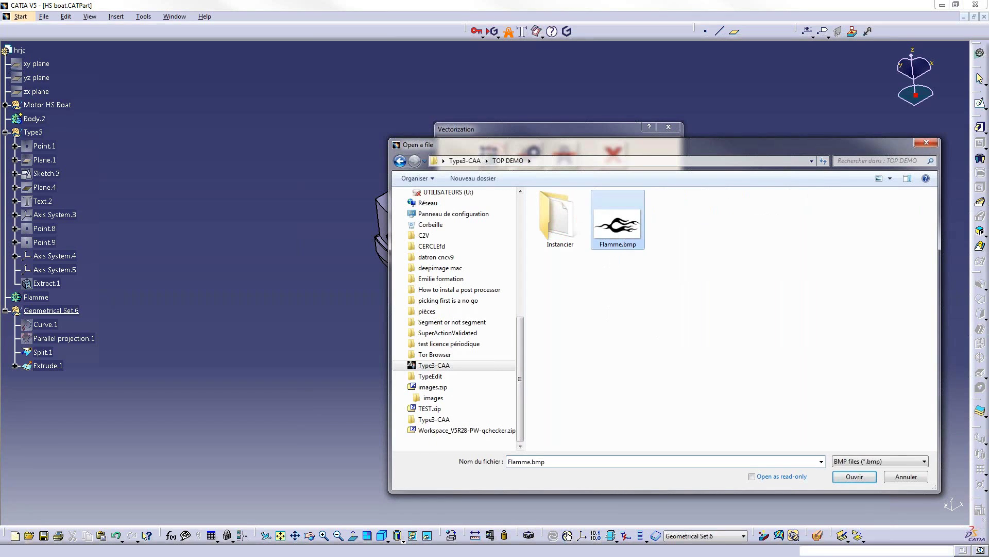
key(Return)
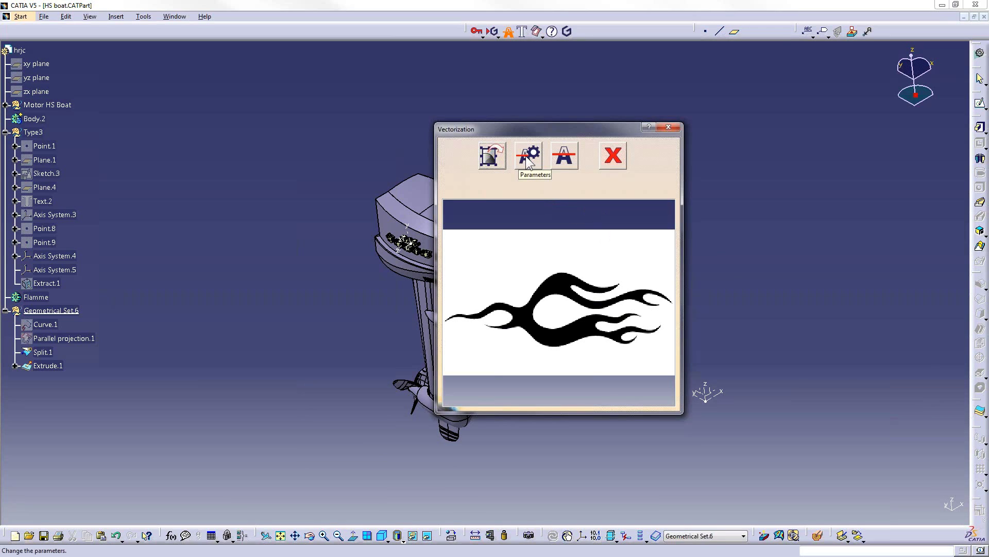
- Fuse all of the flame image's palette colours except white into one and vectorize the two-colour image
click(564, 155)
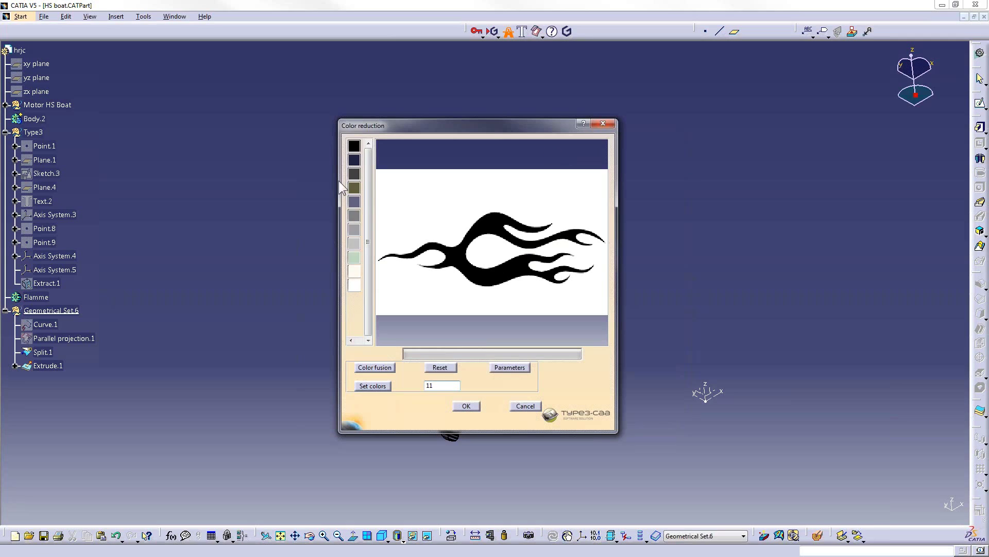
click(357, 164)
click(358, 177)
click(357, 191)
click(356, 202)
click(356, 216)
click(356, 229)
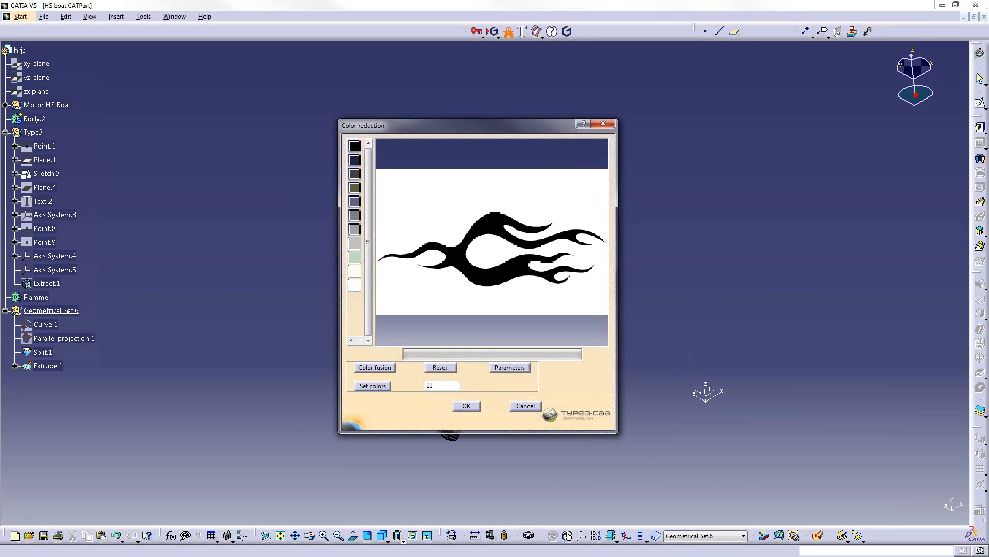
click(356, 243)
click(356, 257)
click(355, 272)
click(374, 367)
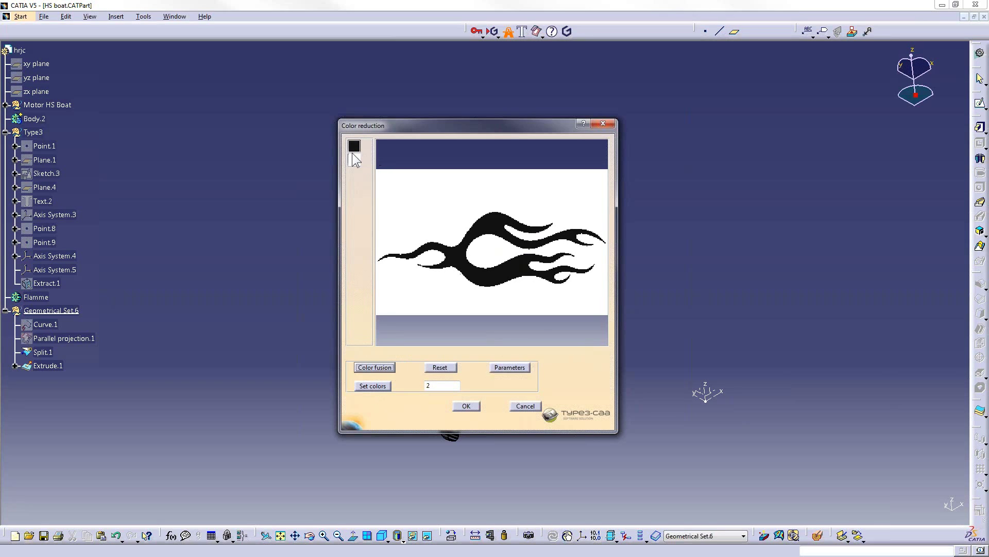
click(458, 406)
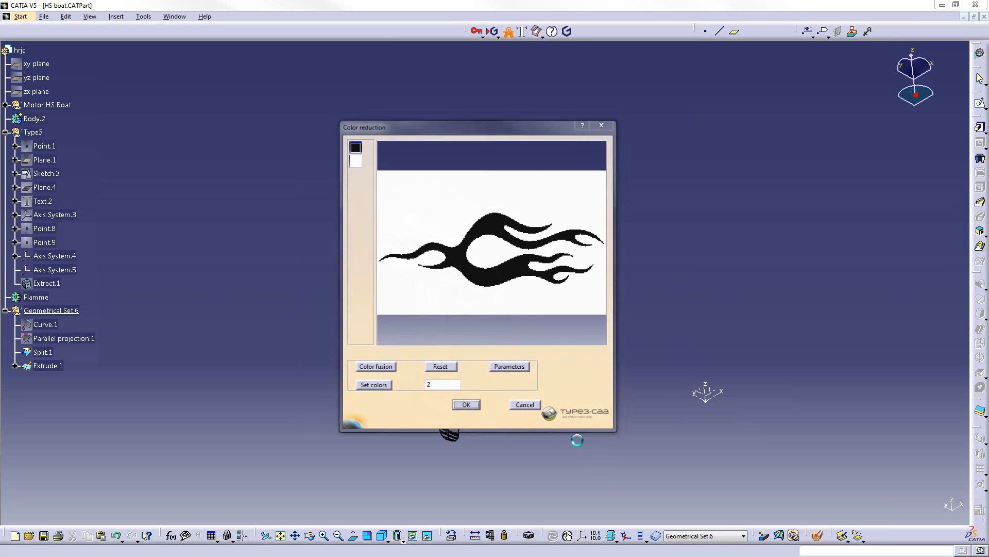
- Project the vectorized flame curve onto the motor cowling's side face with Parallel projection, using Axis System.4 for the surface and no local projection
middle_drag(766, 373, 489, 215)
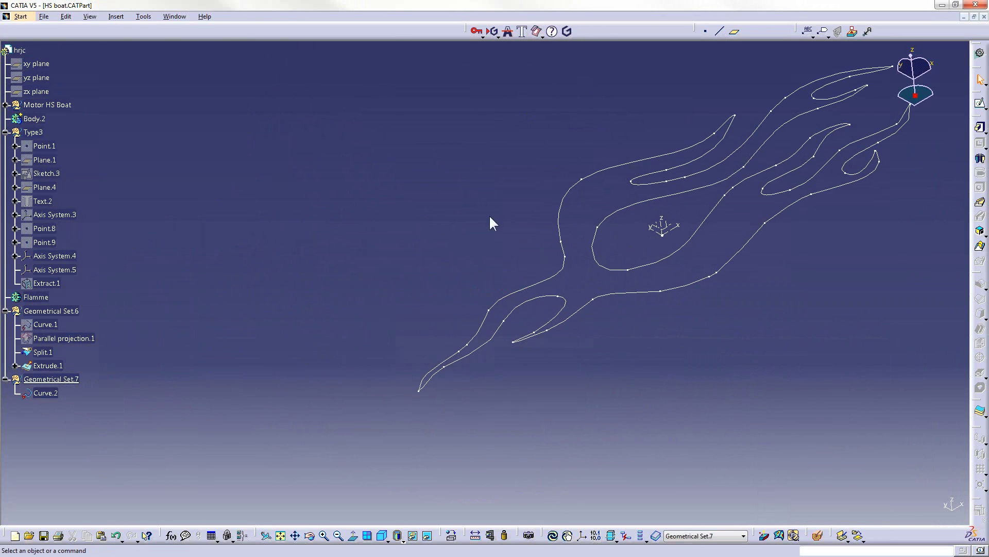
middle_drag(430, 232, 494, 292)
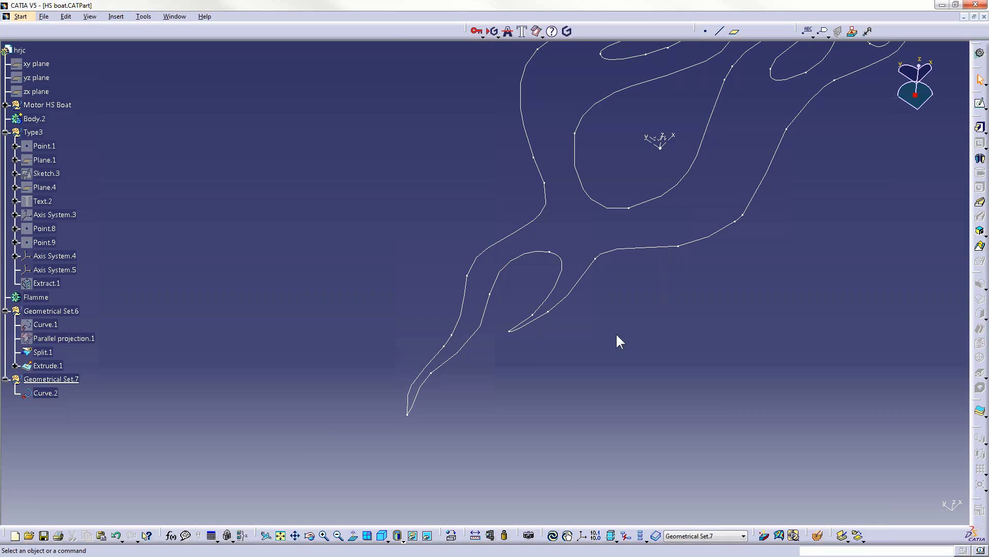
ctrl+middle_drag(625, 242, 654, 401)
middle_drag(390, 282, 485, 373)
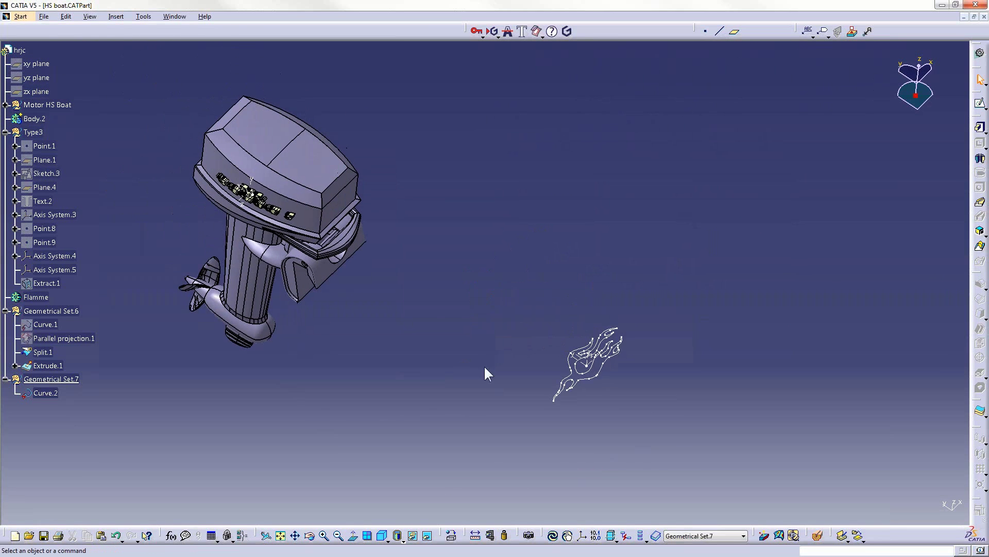
middle_drag(429, 317, 584, 318)
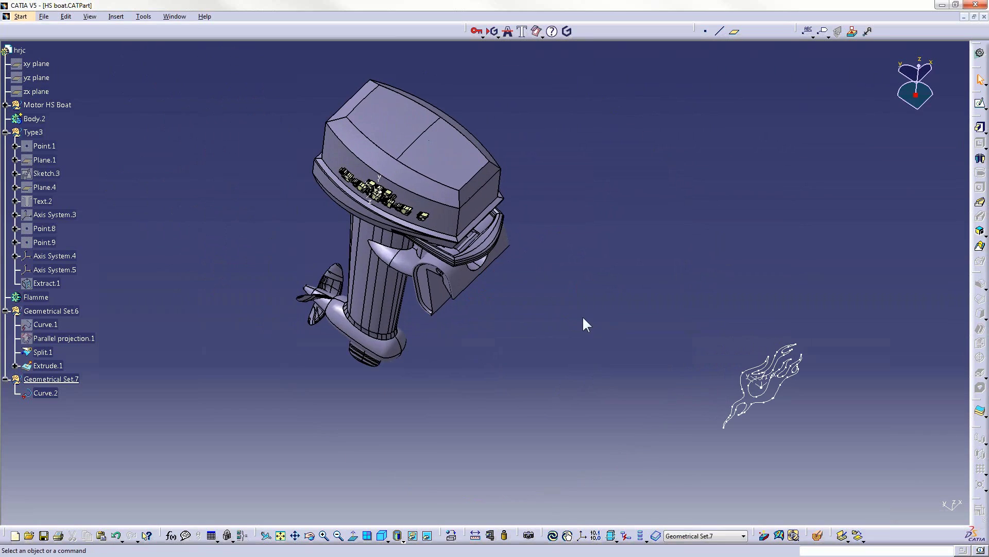
click(537, 31)
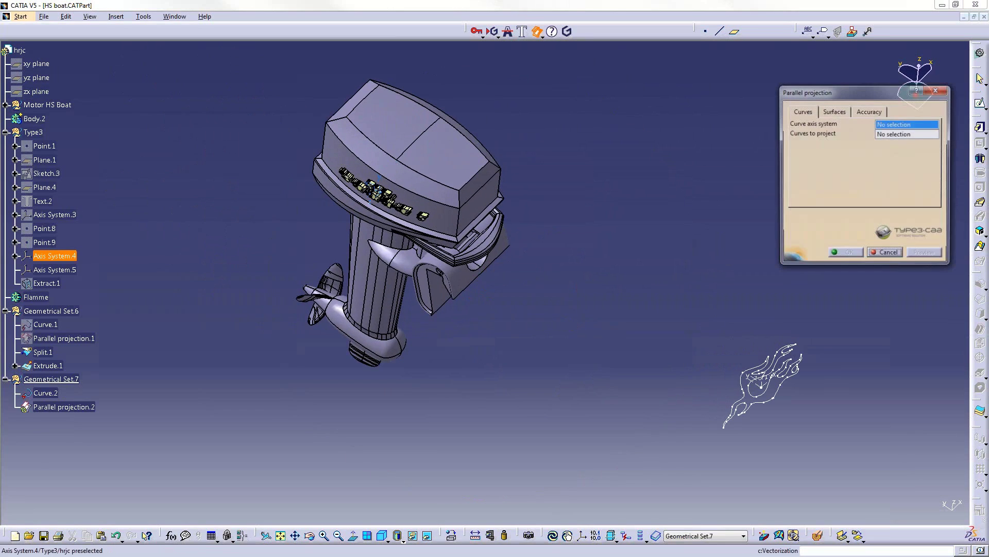
click(762, 386)
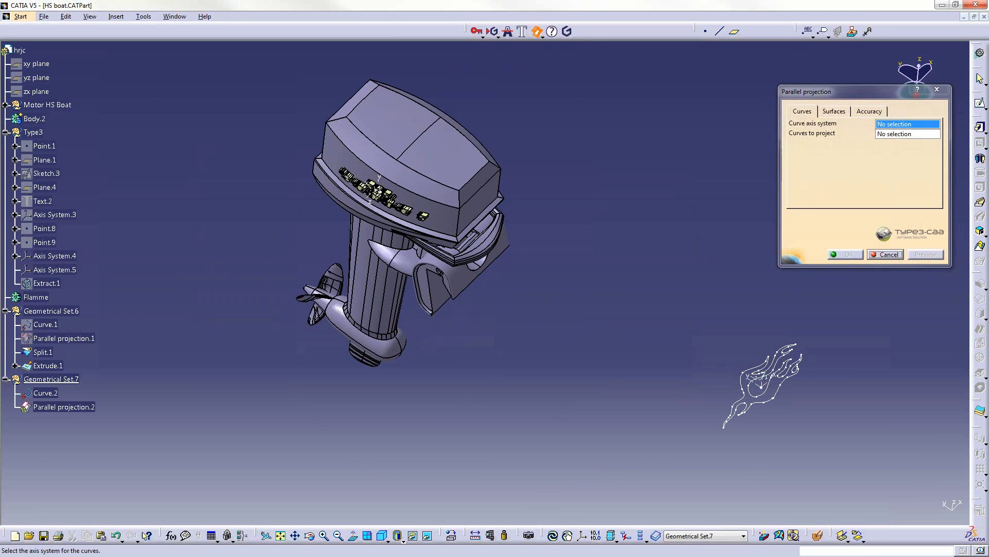
click(835, 111)
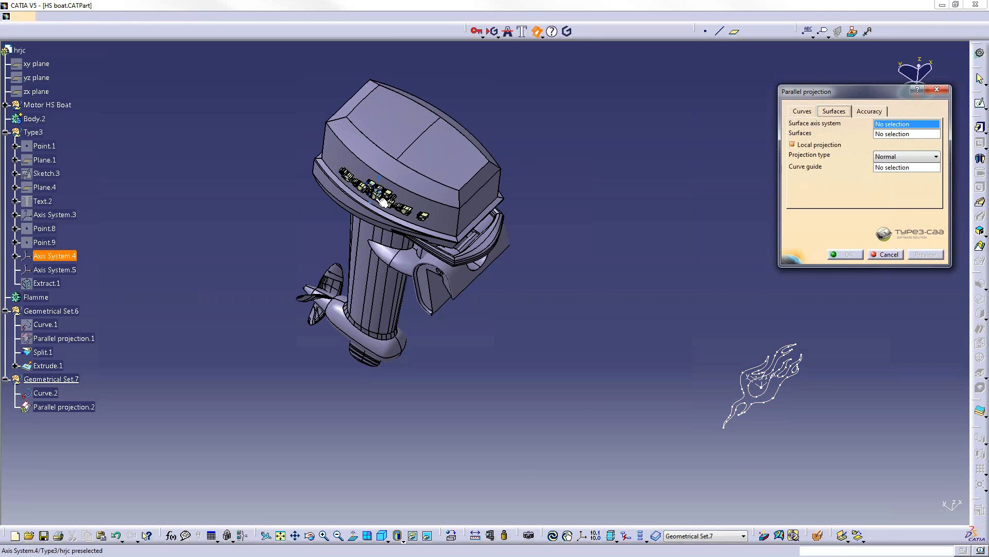
click(54, 255)
click(438, 216)
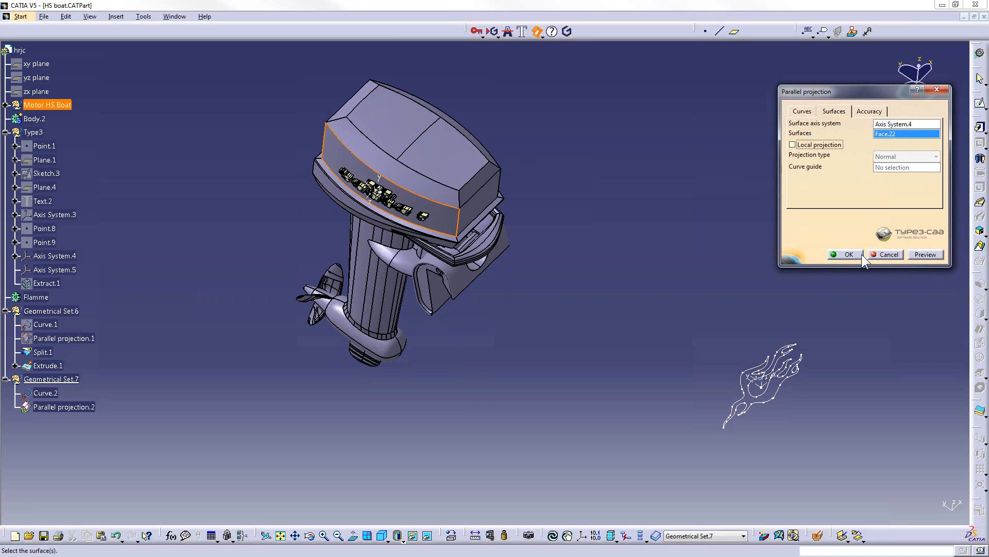
click(860, 255)
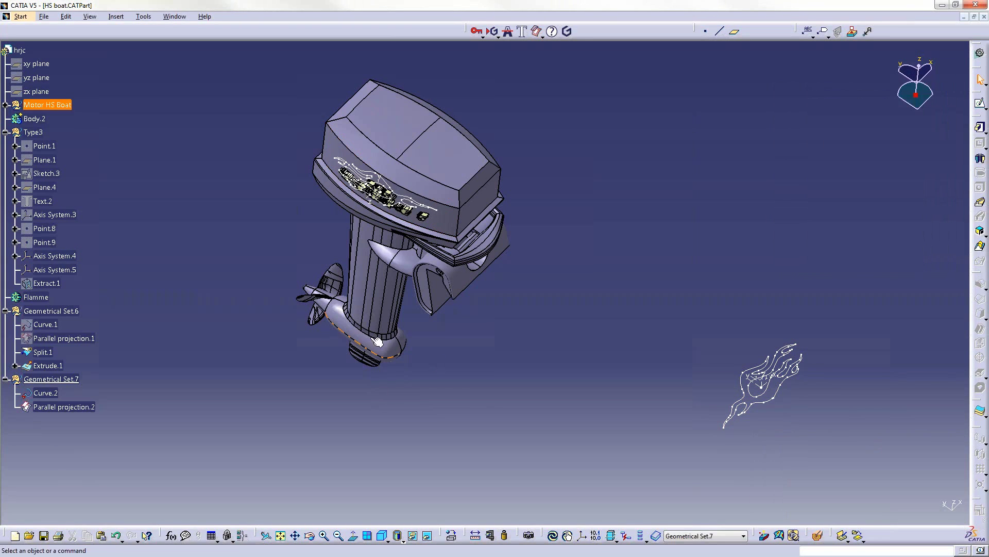
- Select the cowling's side face carrying the projected flame and switch to the Generative Shape Design workbench
middle_drag(378, 341, 531, 232)
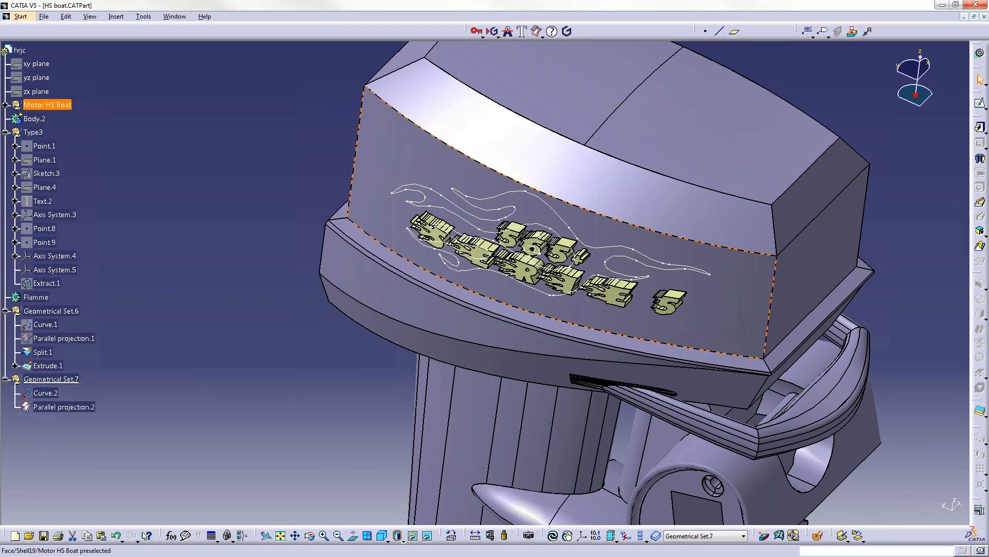
click(24, 17)
mouse_move(135, 72)
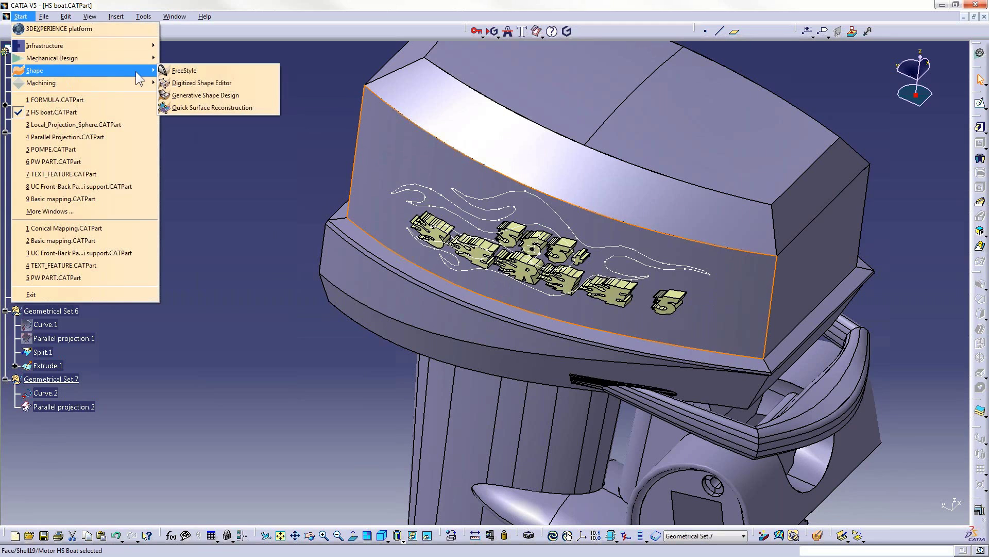
click(205, 95)
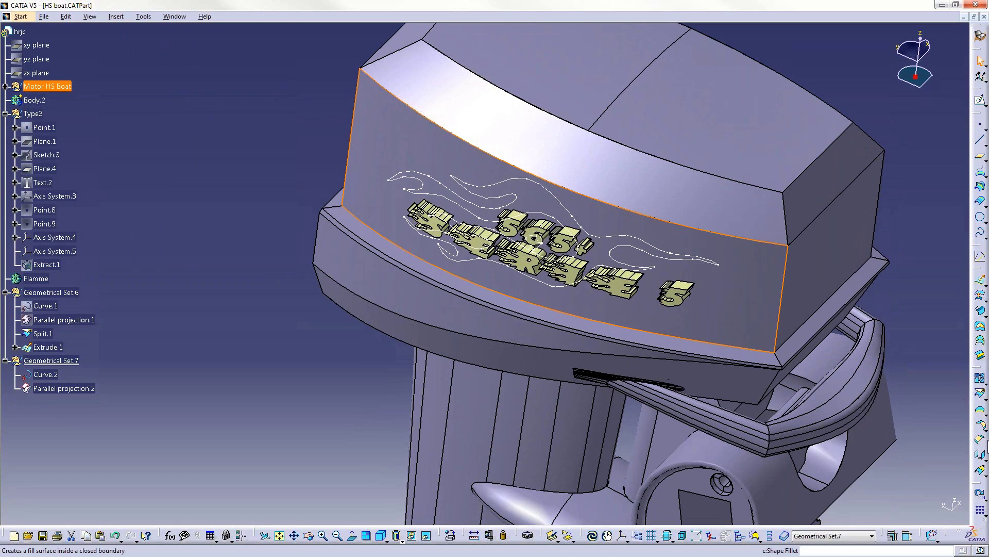
- Split the cowling's side face with Parallel projection.2, keeping the area inside the flame outline
click(980, 394)
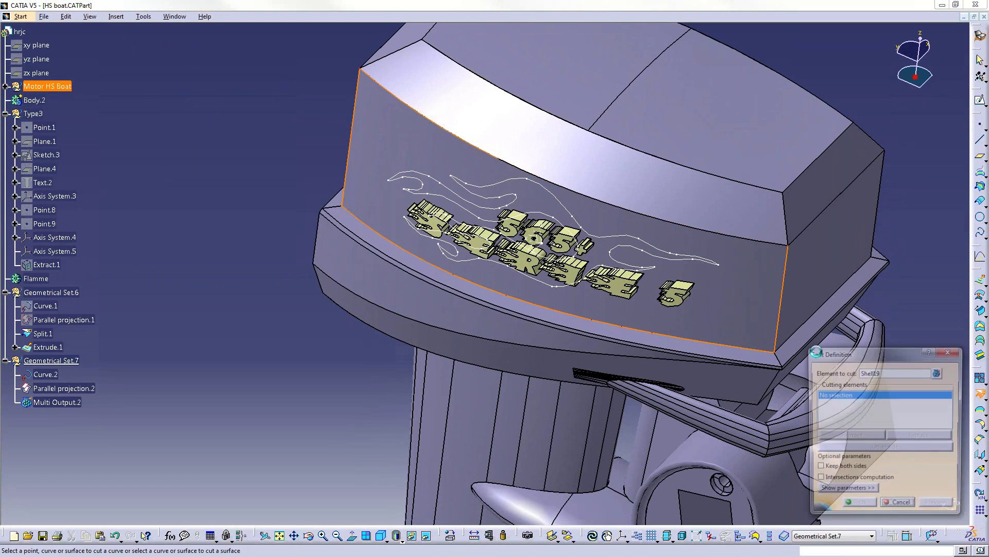
click(679, 264)
click(857, 506)
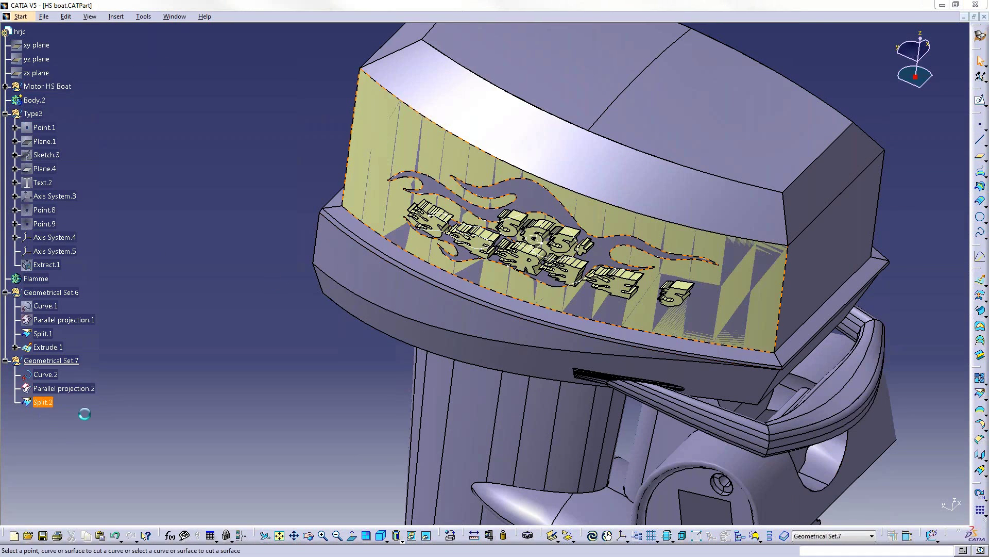
click(891, 452)
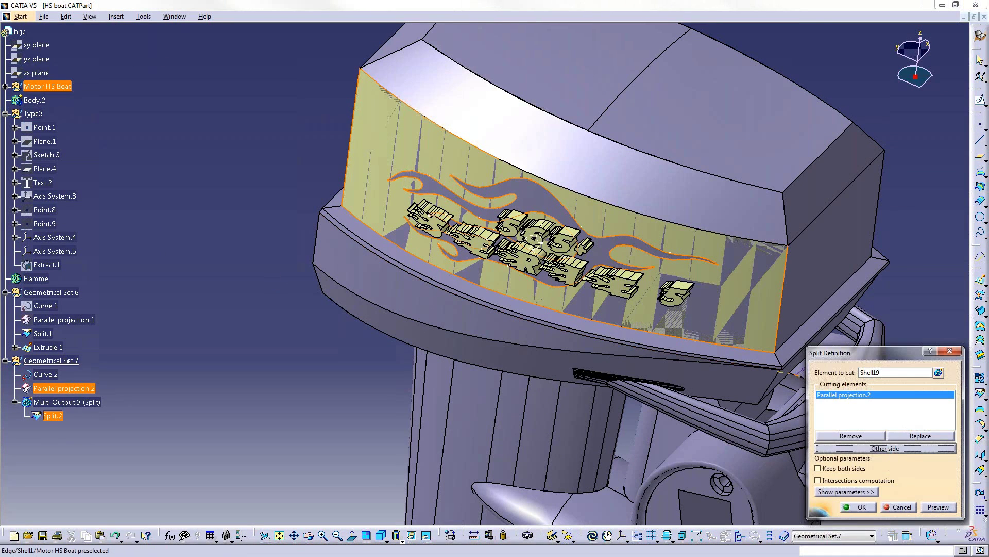
click(856, 506)
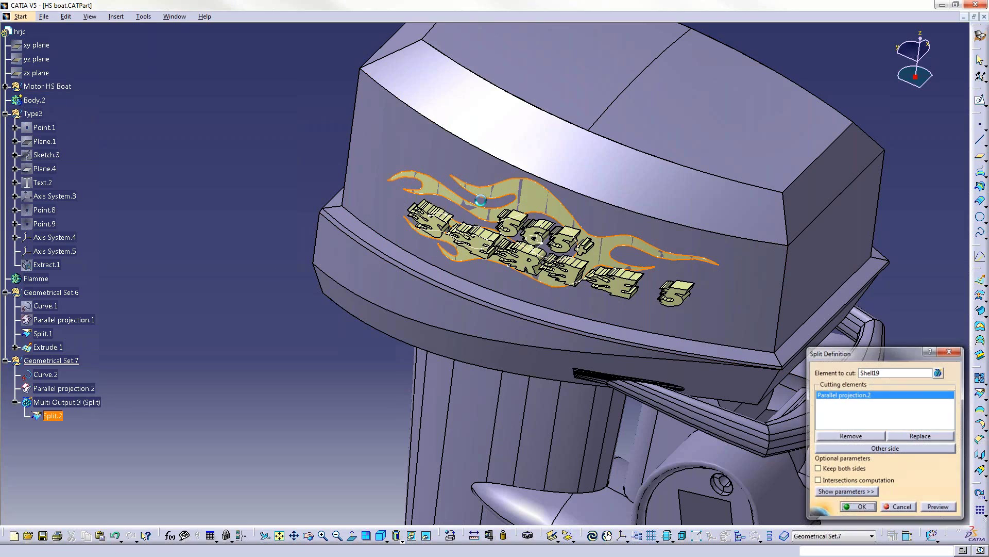
- Return to the Part Design workbench
click(15, 17)
mouse_move(39, 59)
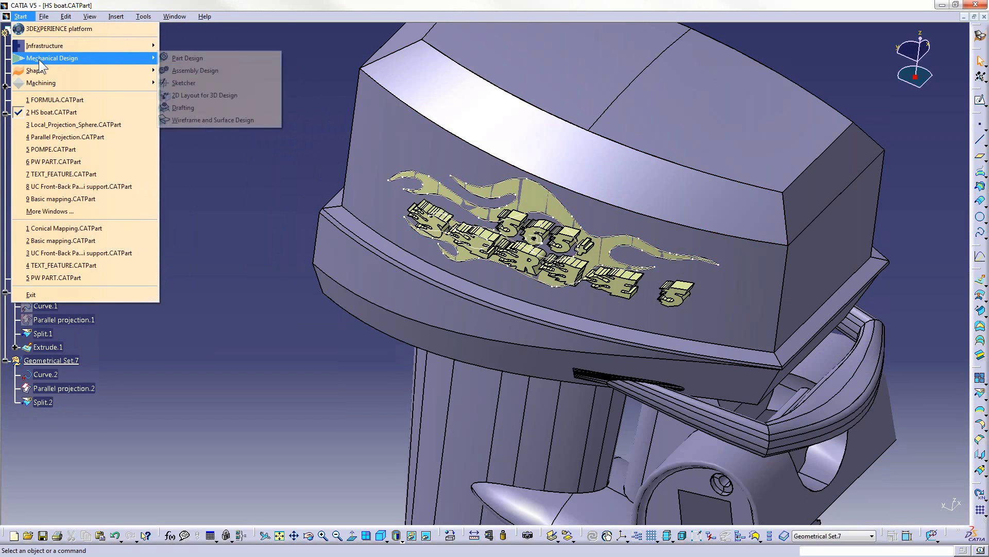
click(187, 58)
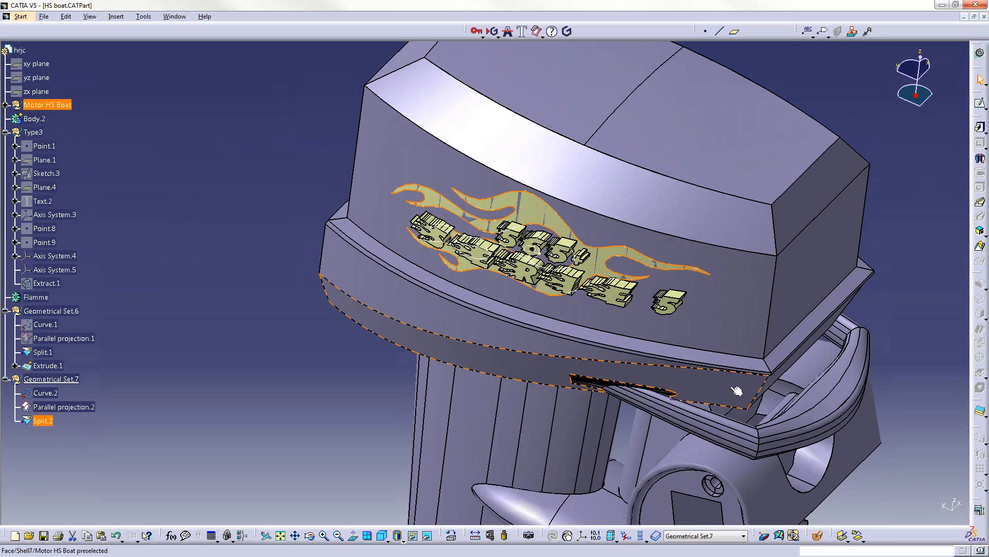
- Thicken the flame-shaped split surface into a solid with a first offset of 2 mm and a second offset of 2 mm
middle_drag(656, 176, 690, 388)
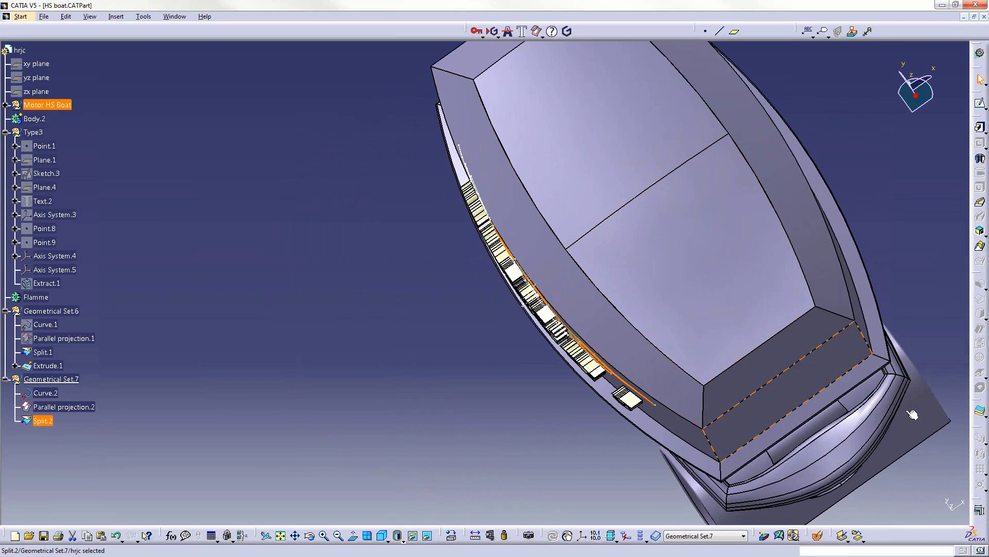
middle_drag(946, 402, 612, 251)
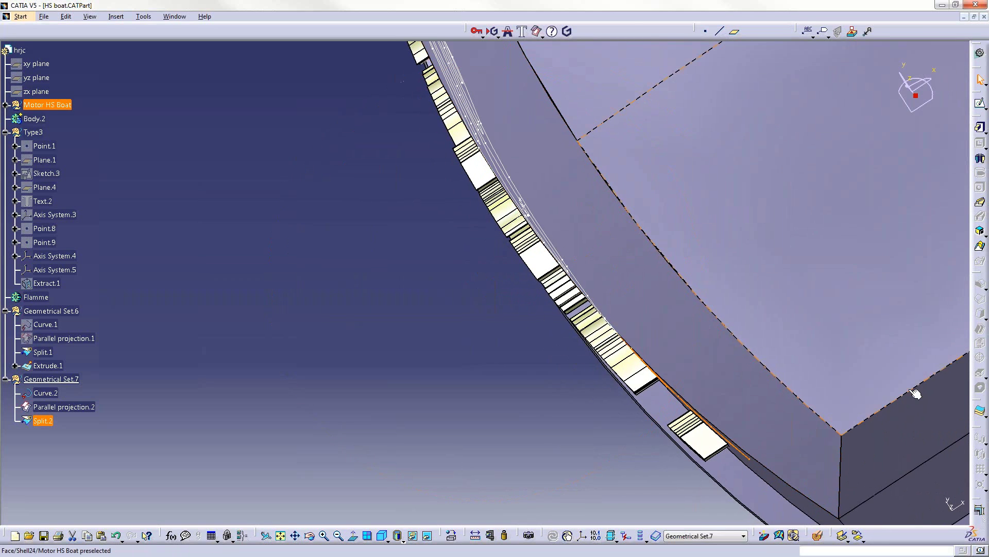
middle_drag(859, 378, 834, 353)
click(981, 411)
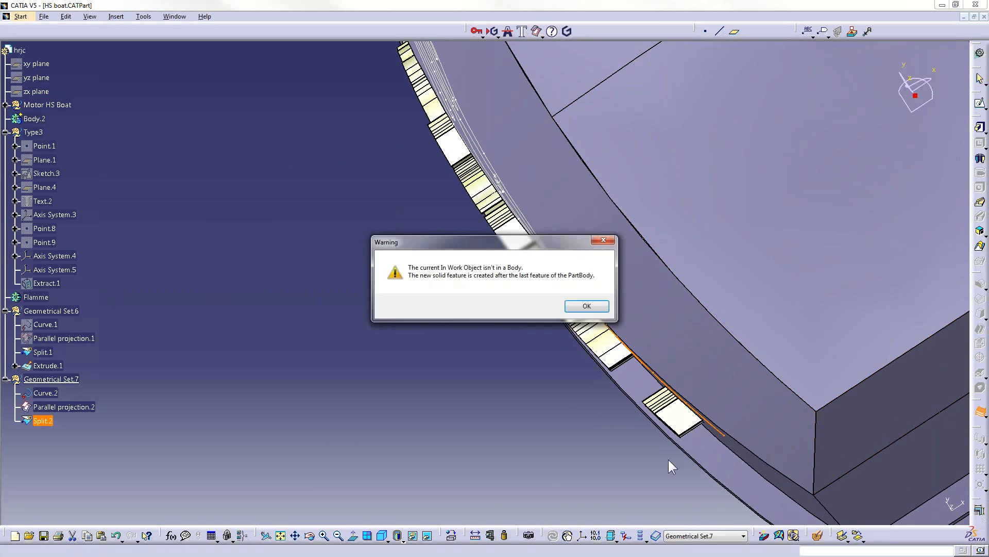
click(596, 306)
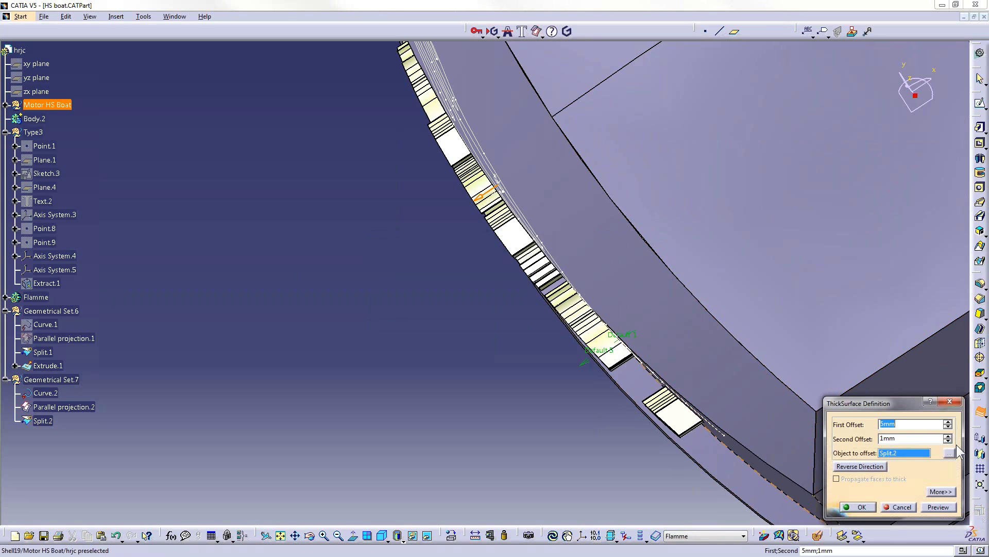
text(2)
key(Tab)
text(2)
key(Return)
click(718, 441)
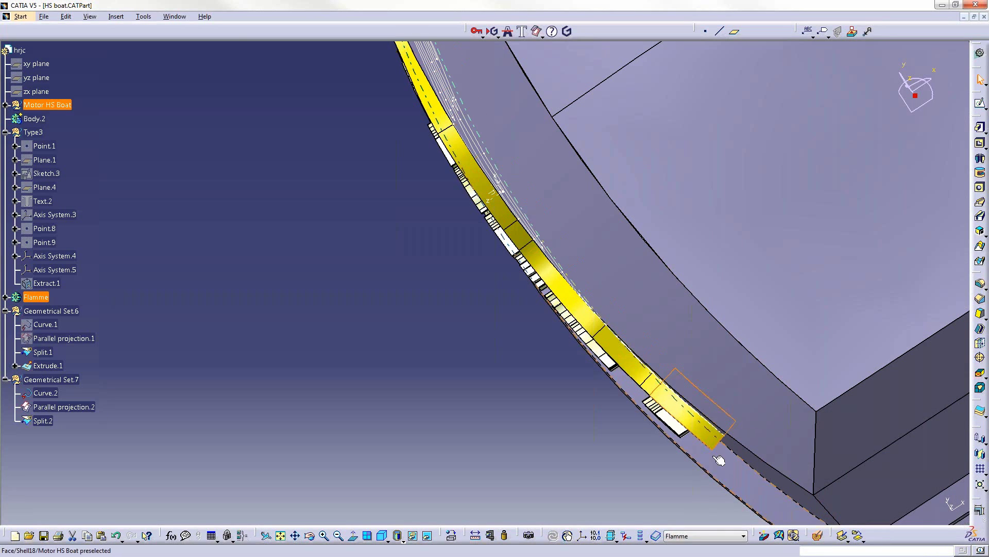
- Hide Parallel projection.2 and inspect the thickened flame behind the lettering on the cowling
middle_drag(718, 456, 658, 414)
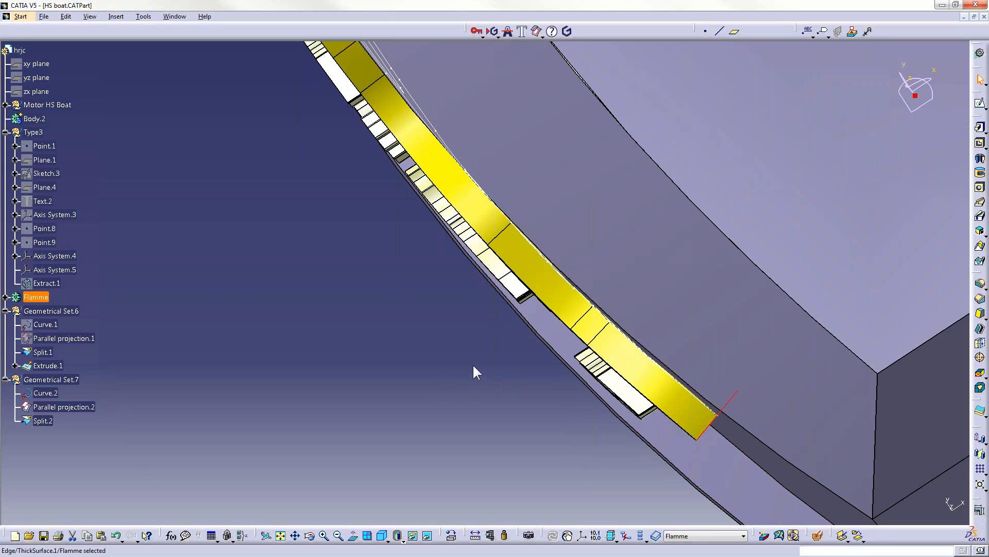
middle_drag(473, 366, 536, 289)
right_click(62, 406)
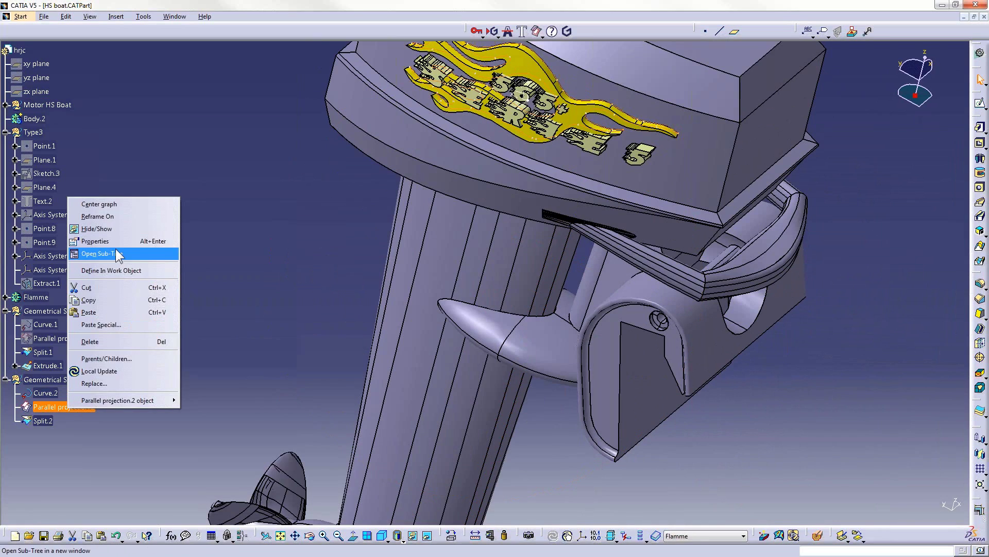
key(Escape)
click(480, 205)
middle_drag(481, 205, 437, 291)
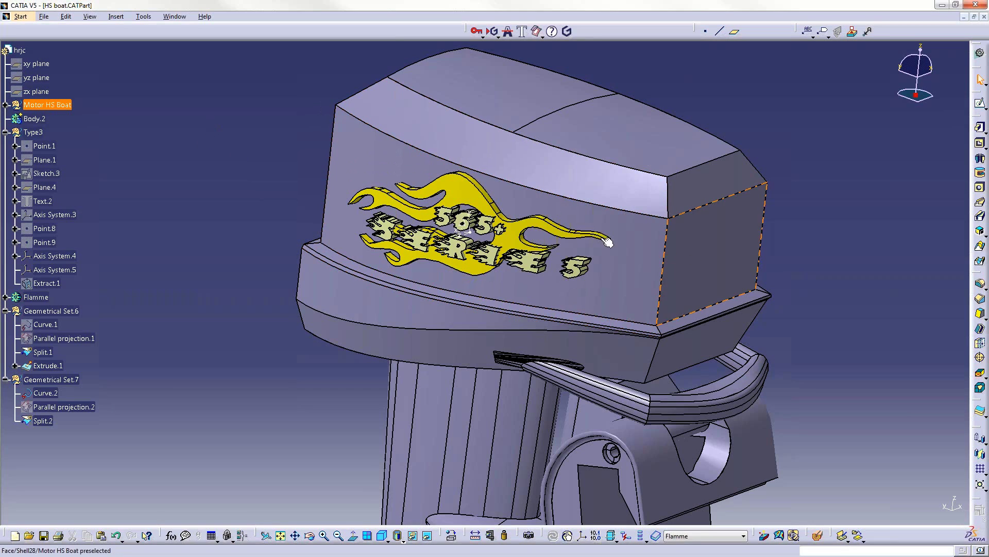
- Switch to the Parallel Projection.CATPart document
click(175, 17)
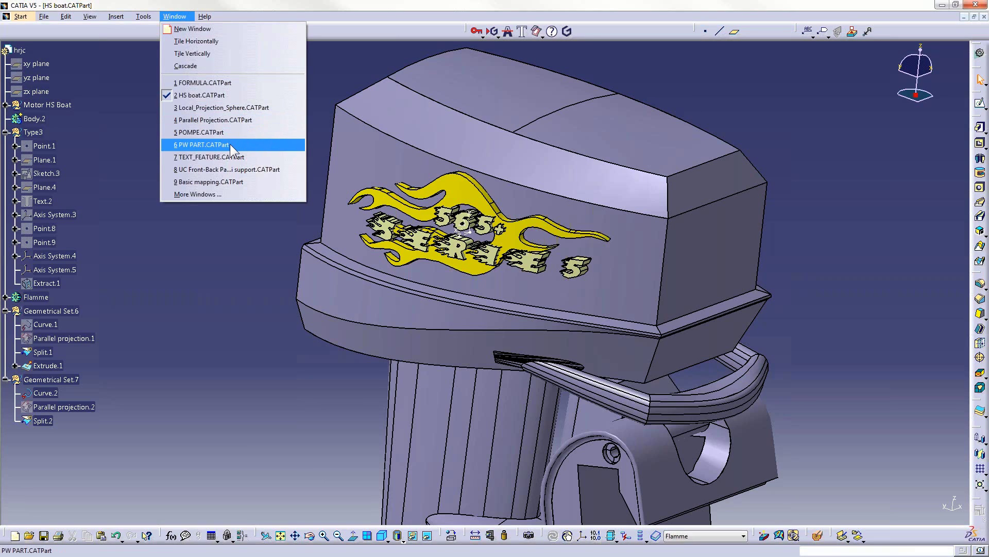
click(225, 120)
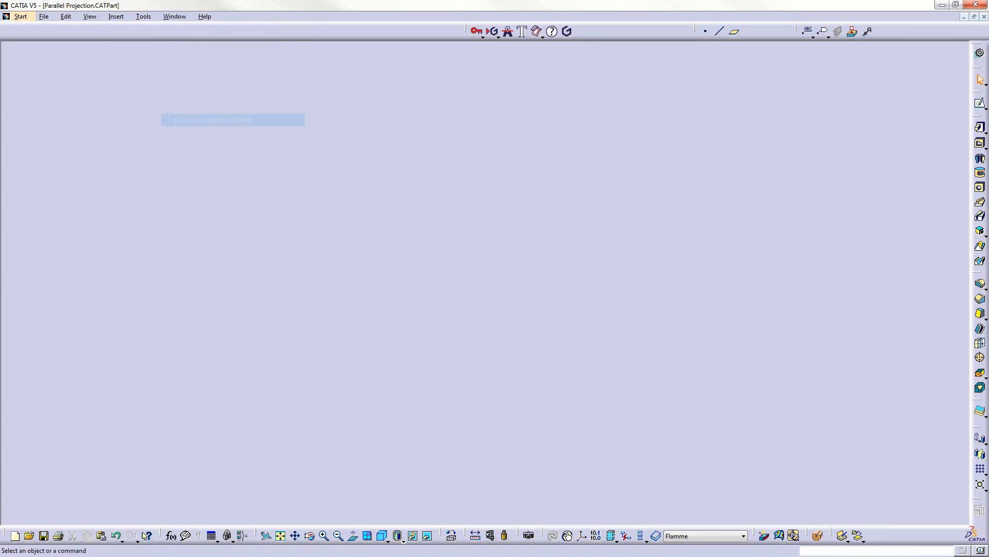
middle_drag(746, 375, 412, 281)
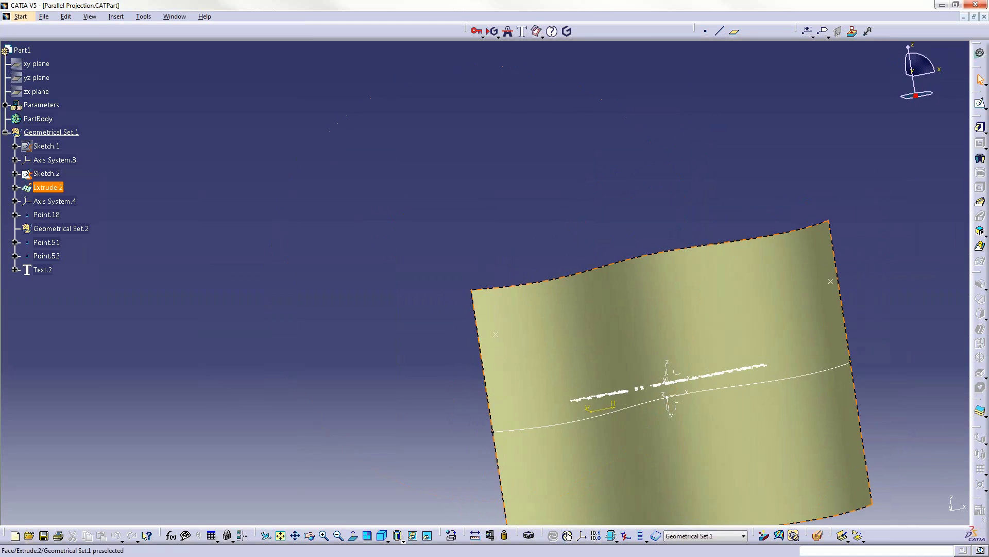
middle_drag(667, 382, 413, 135)
middle_drag(494, 490, 464, 155)
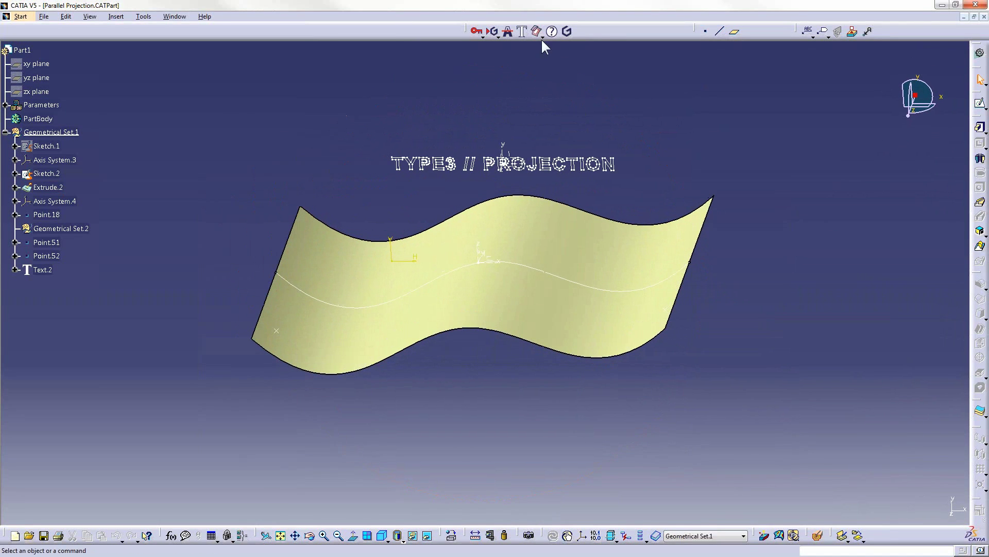
- Set up a Parallel projection of Text.2 from Axis System.3 onto the wavy surface at Axis System.4, without local projection, and preview it
click(536, 32)
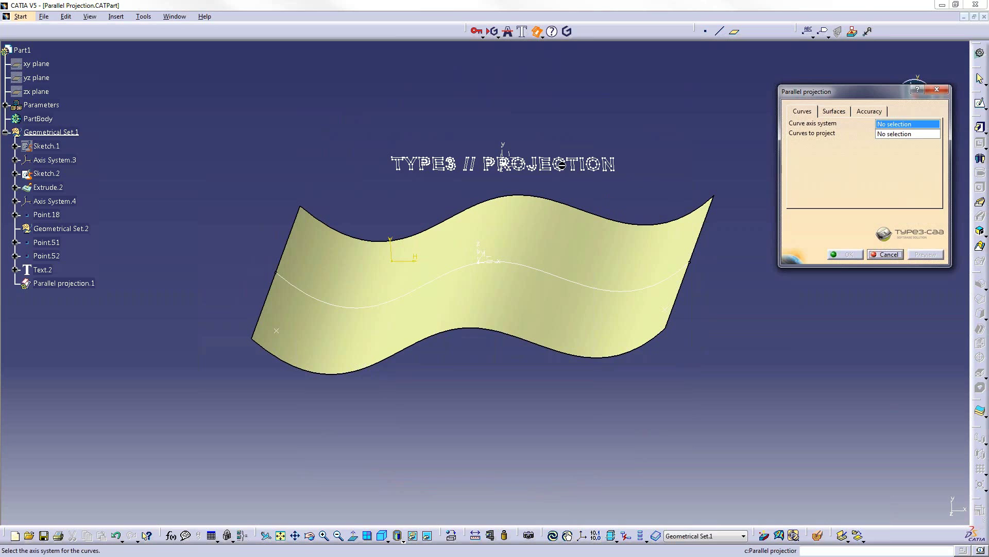
click(505, 157)
click(515, 164)
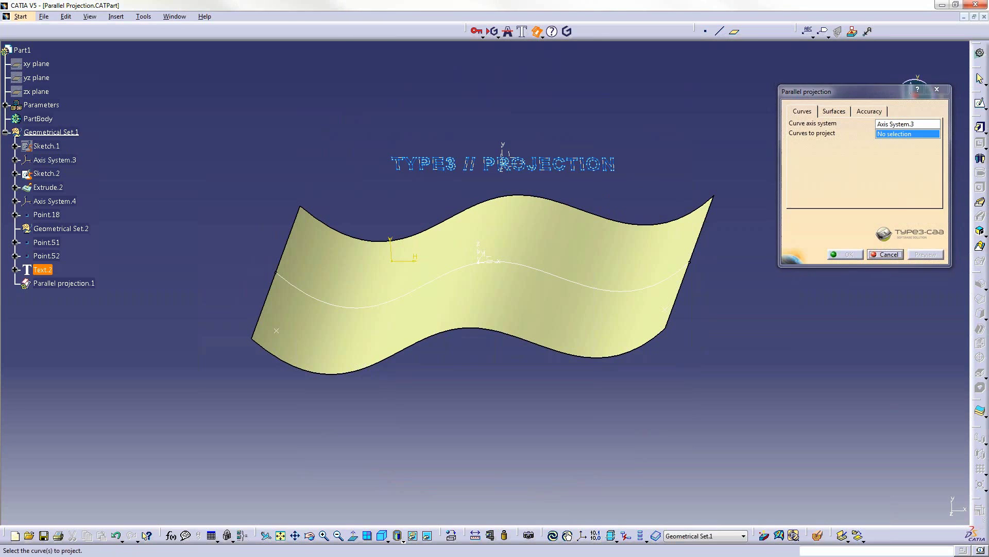
click(834, 111)
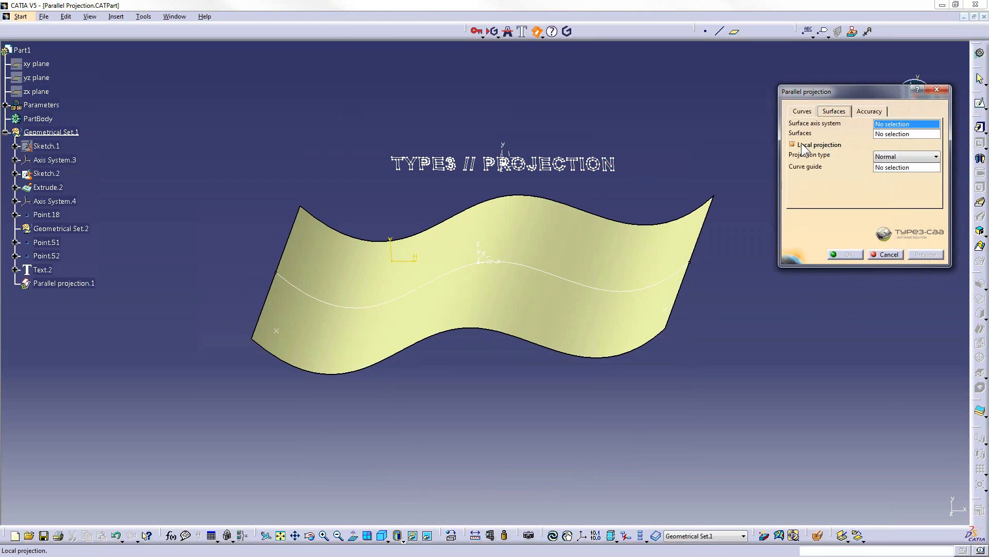
click(490, 263)
click(566, 256)
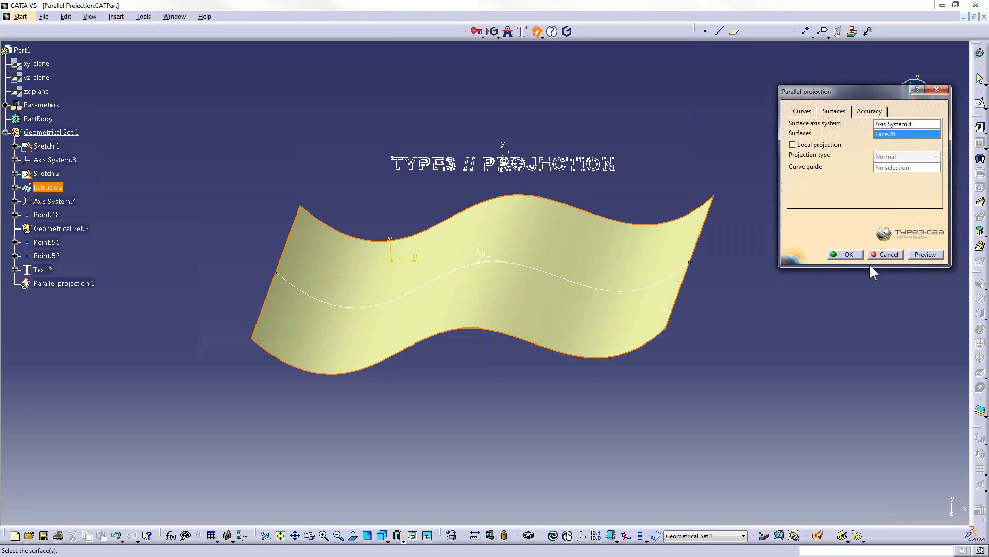
click(926, 254)
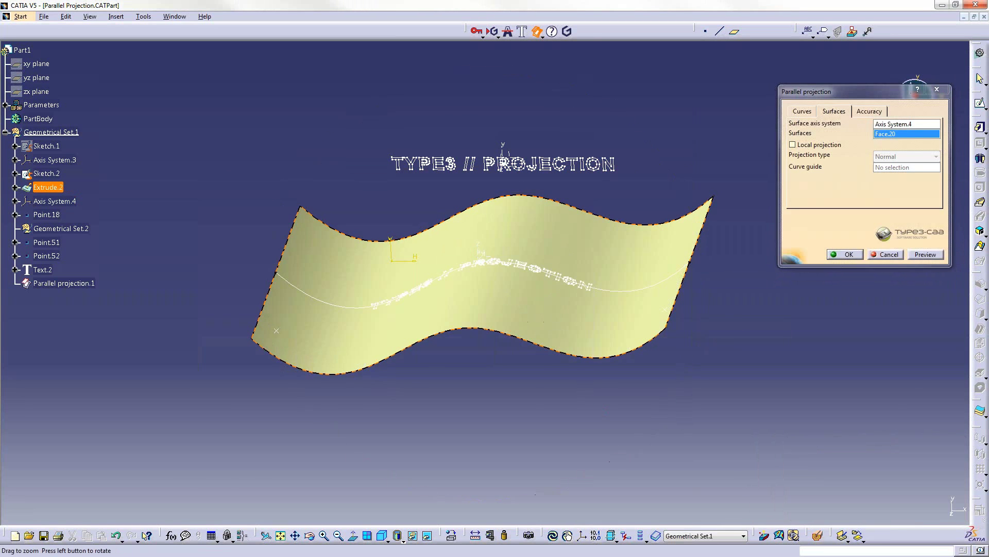
- Check the projected lettering on the wavy surface and accept the parallel projection
mouse_move(530, 230)
middle_down()
mouse_move(557, 247)
mouse_move(587, 301)
mouse_move(546, 351)
mouse_move(554, 307)
mouse_move(559, 349)
mouse_move(539, 307)
mouse_move(543, 327)
mouse_move(539, 315)
mouse_move(548, 318)
middle_up()
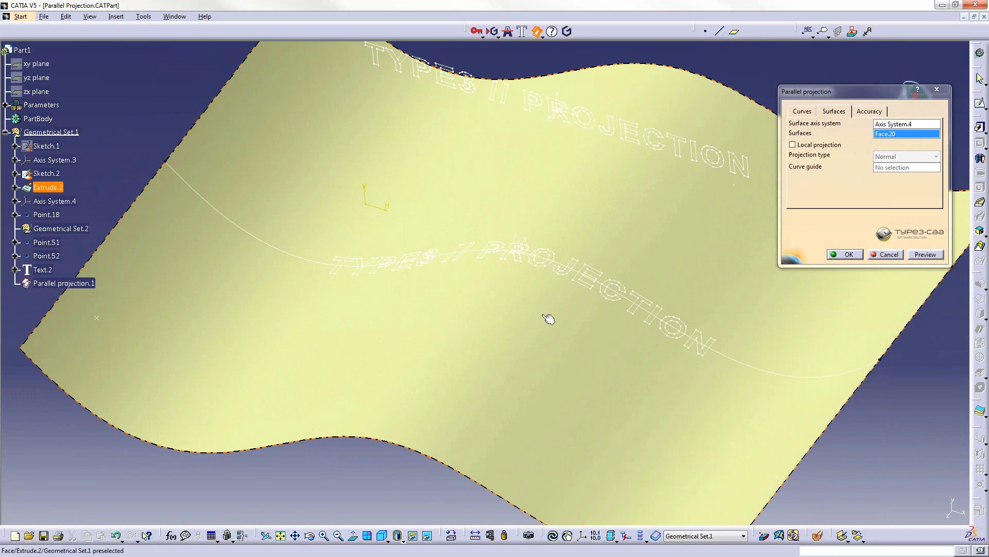
click(832, 252)
- Edit Sketch.2 and pull the spline's second and fourth control points well down to deepen both waves, and exit the sketch
mouse_move(794, 319)
middle_down()
mouse_move(763, 372)
mouse_move(602, 326)
middle_up()
double_click(602, 325)
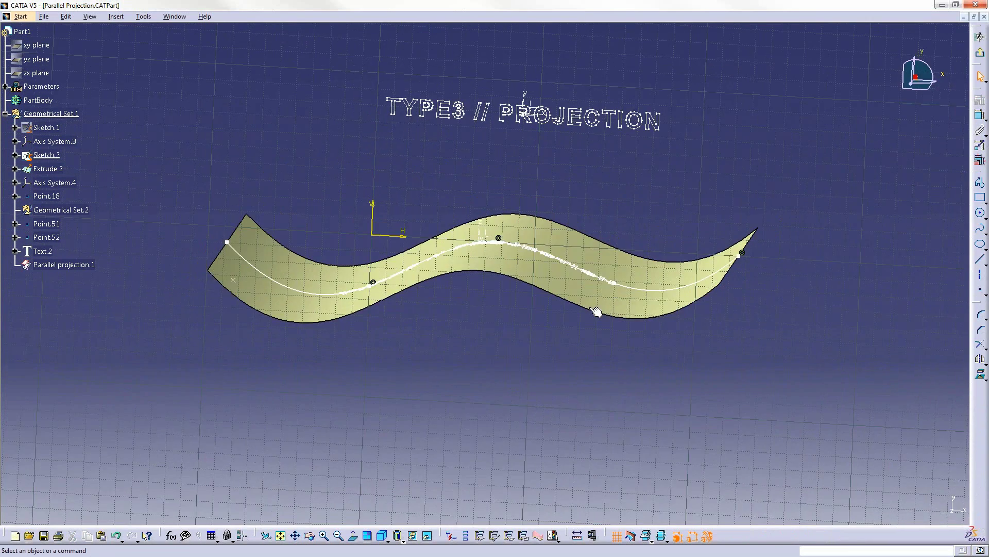
drag(620, 276, 604, 352)
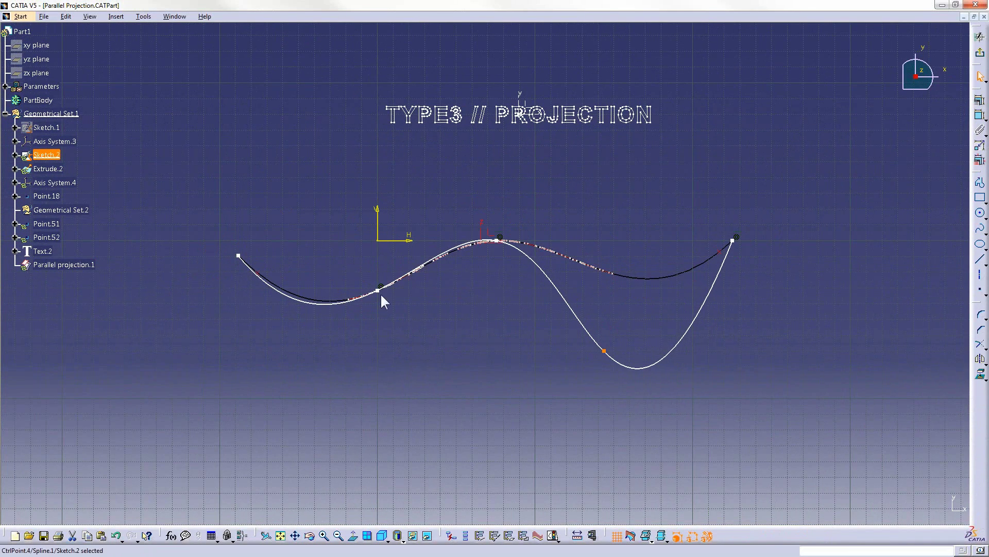
drag(385, 296, 384, 375)
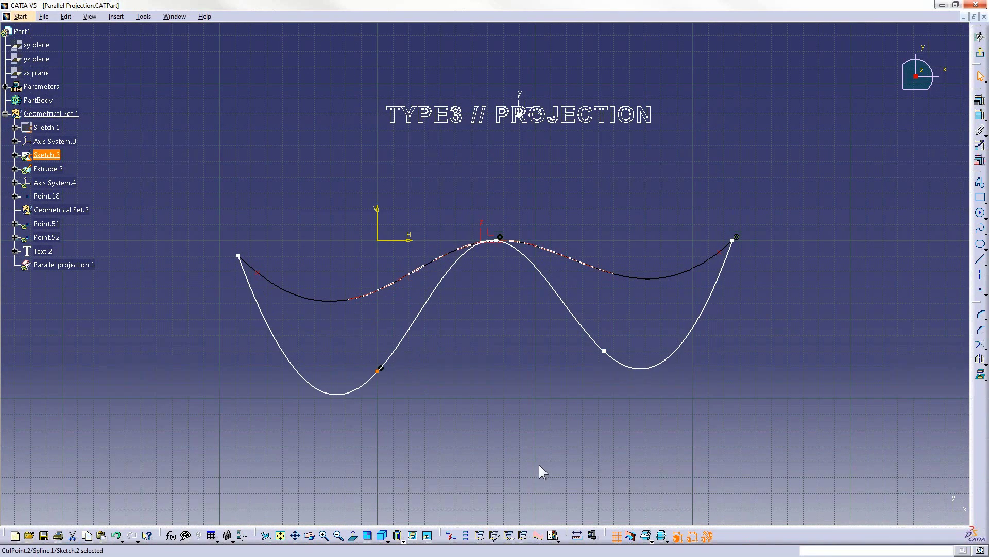
click(651, 290)
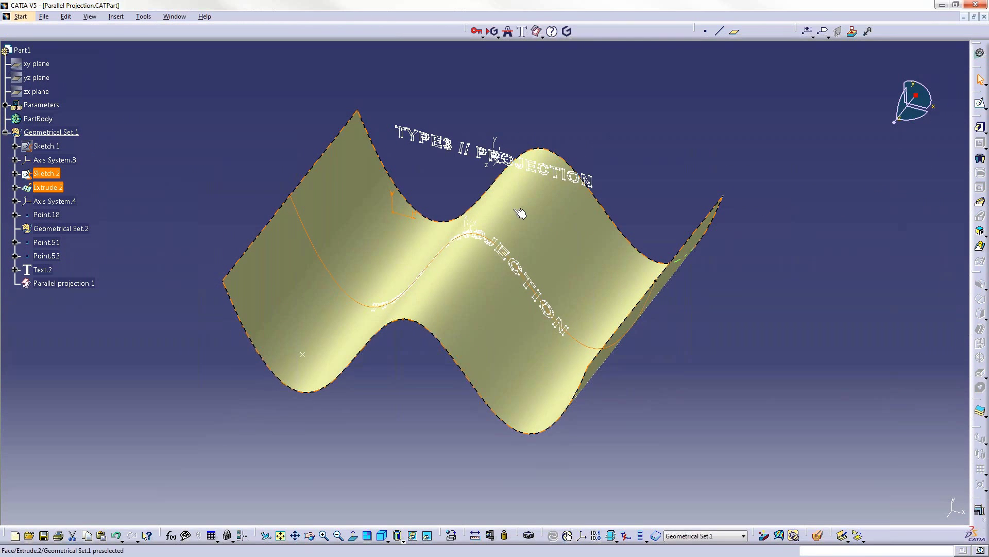
- Start another Parallel projection with Axis System.3 as the curve axis system and Text.2 as the curves to project
mouse_move(519, 211)
middle_down()
mouse_move(532, 153)
mouse_move(478, 159)
mouse_move(453, 194)
mouse_move(479, 203)
middle_up()
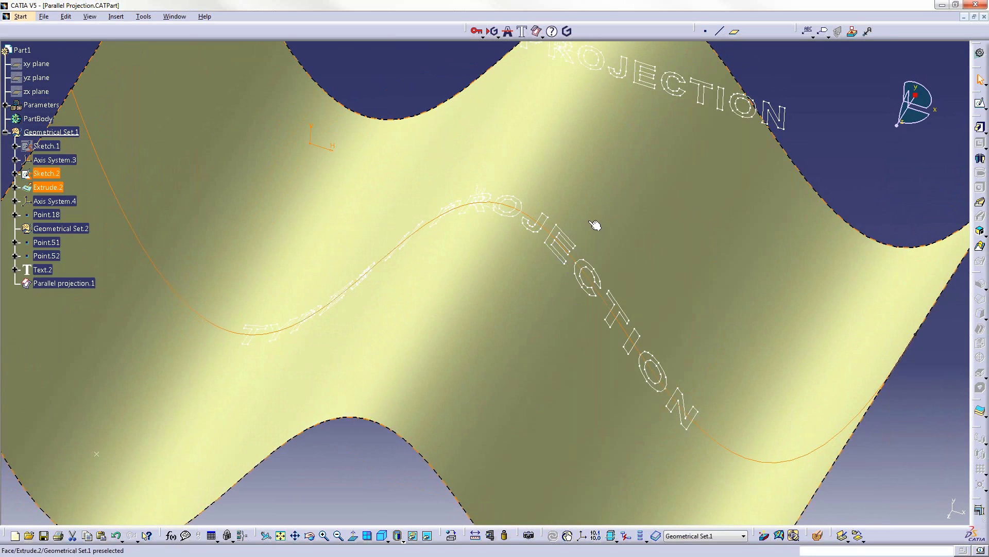
click(614, 306)
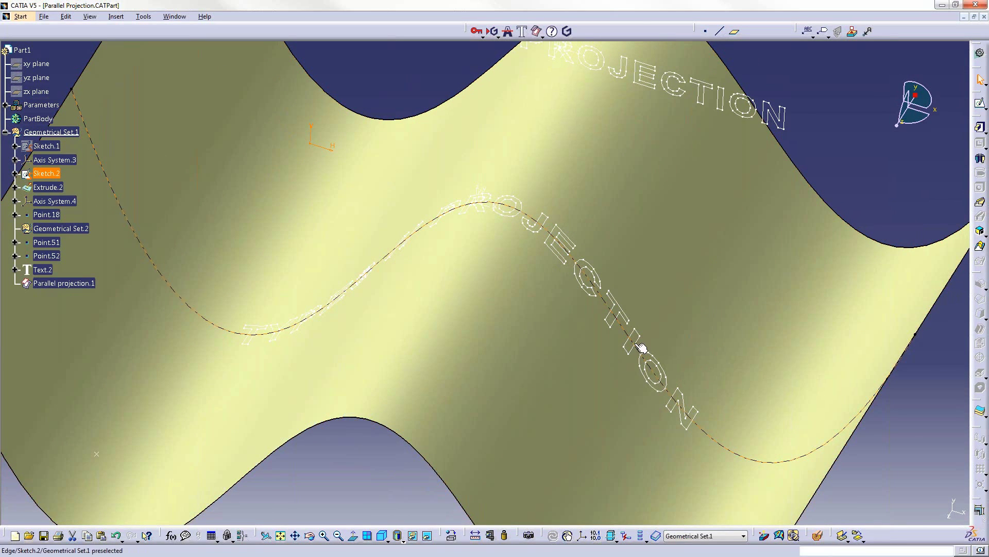
mouse_move(682, 370)
middle_down()
mouse_move(515, 283)
mouse_move(513, 244)
mouse_move(448, 227)
mouse_move(565, 268)
mouse_move(525, 311)
mouse_move(475, 330)
mouse_move(422, 287)
mouse_move(442, 267)
mouse_move(358, 311)
middle_up()
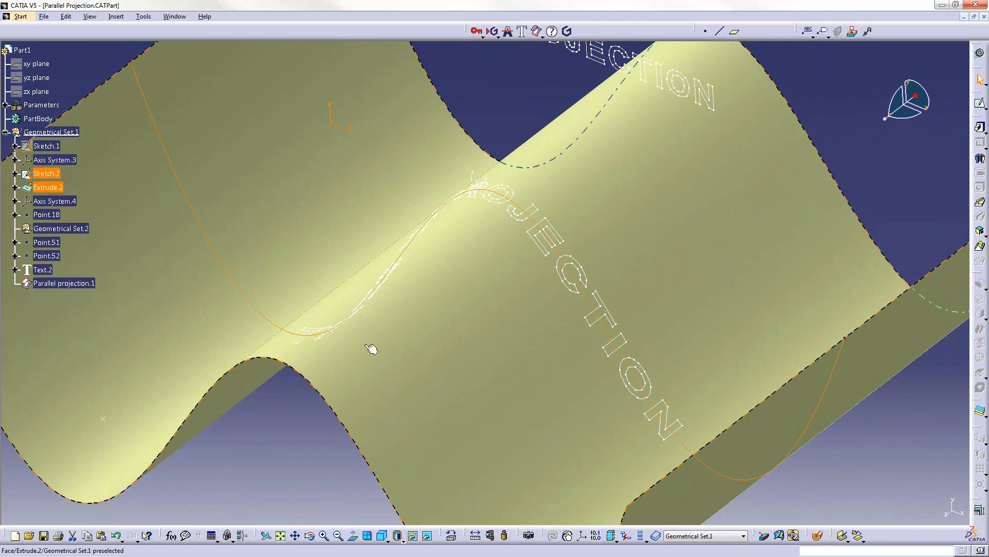
mouse_move(376, 347)
middle_down()
mouse_move(431, 221)
mouse_move(495, 267)
mouse_move(531, 222)
middle_up()
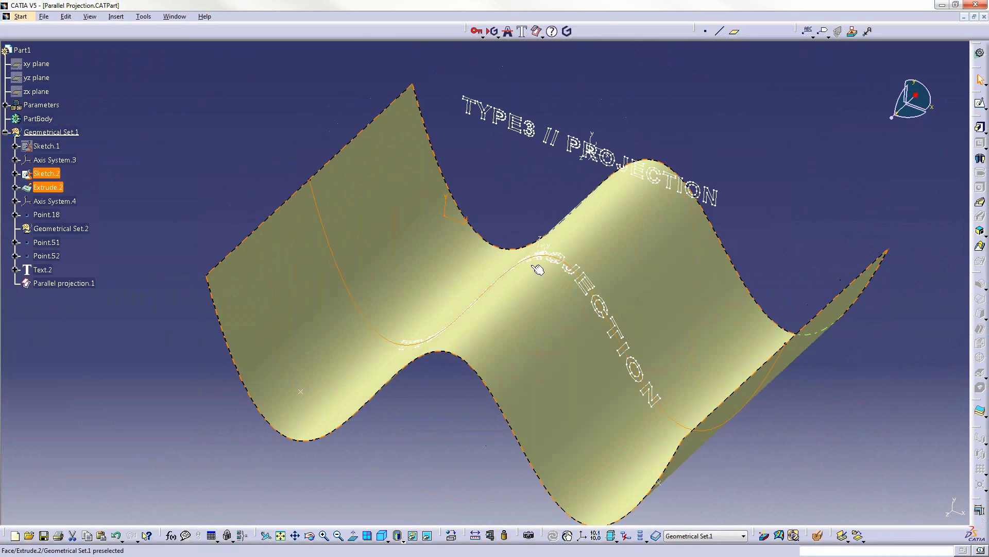
click(536, 31)
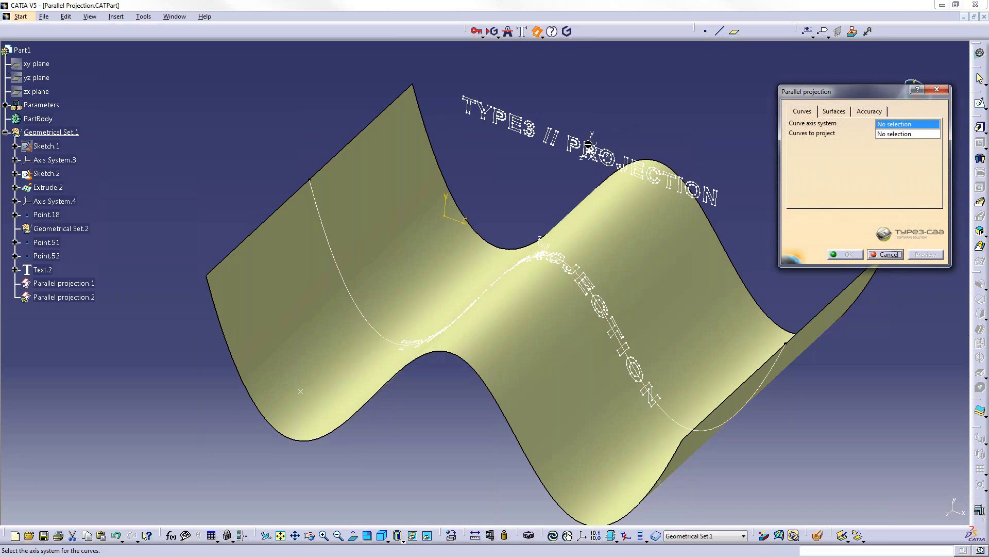
click(589, 145)
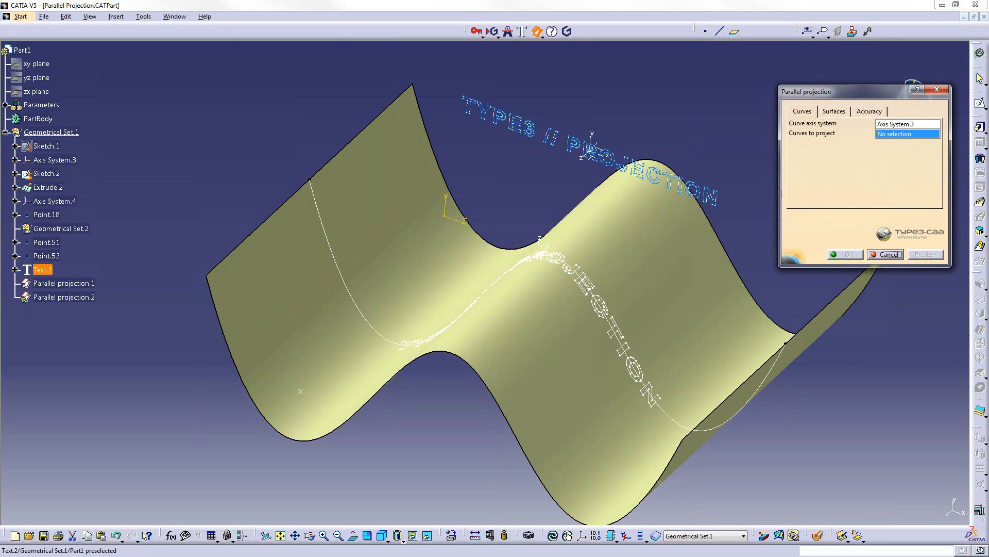
click(615, 158)
click(833, 111)
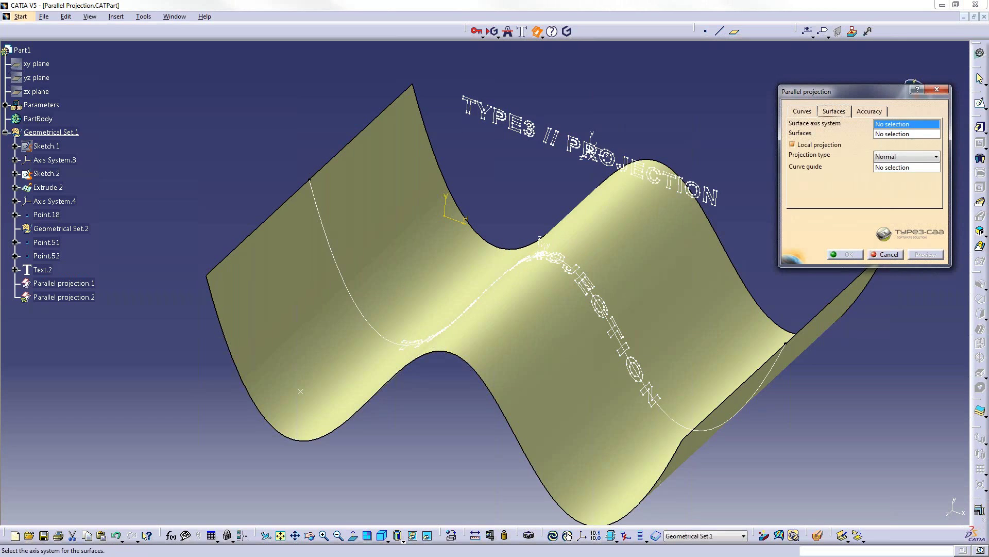
- Create the local projection of type Normal onto the wavy face, using Axis System.4 and the Sketch.2 curve as guide
click(550, 246)
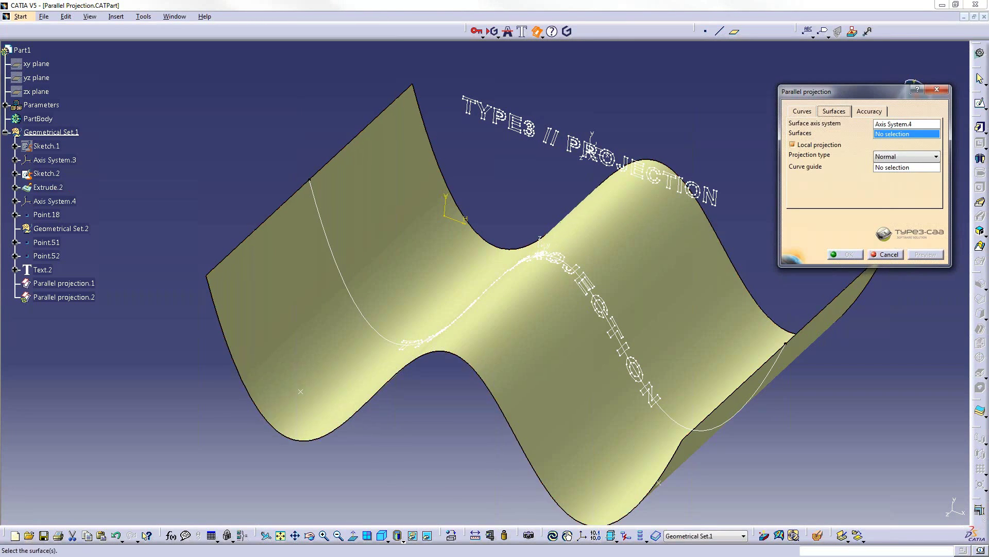
click(674, 363)
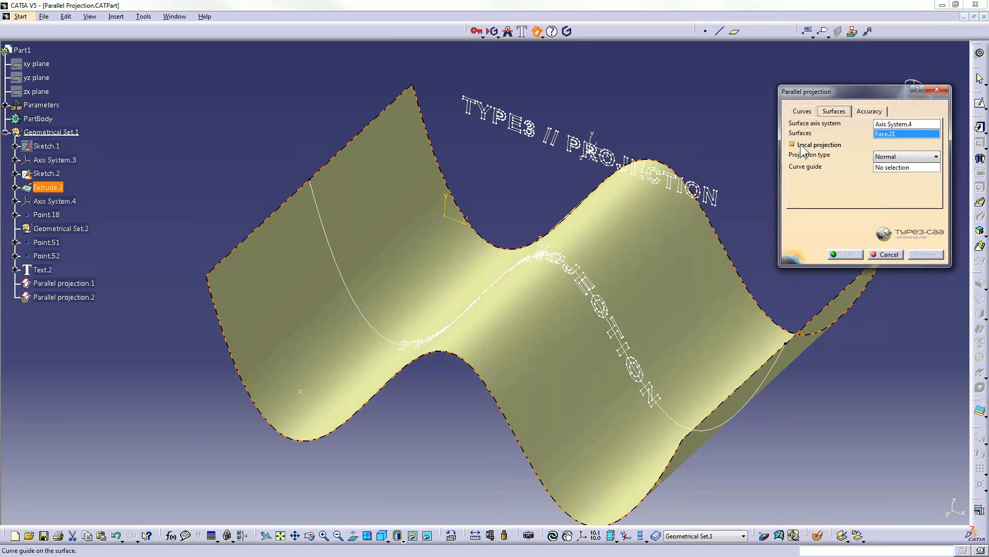
click(881, 169)
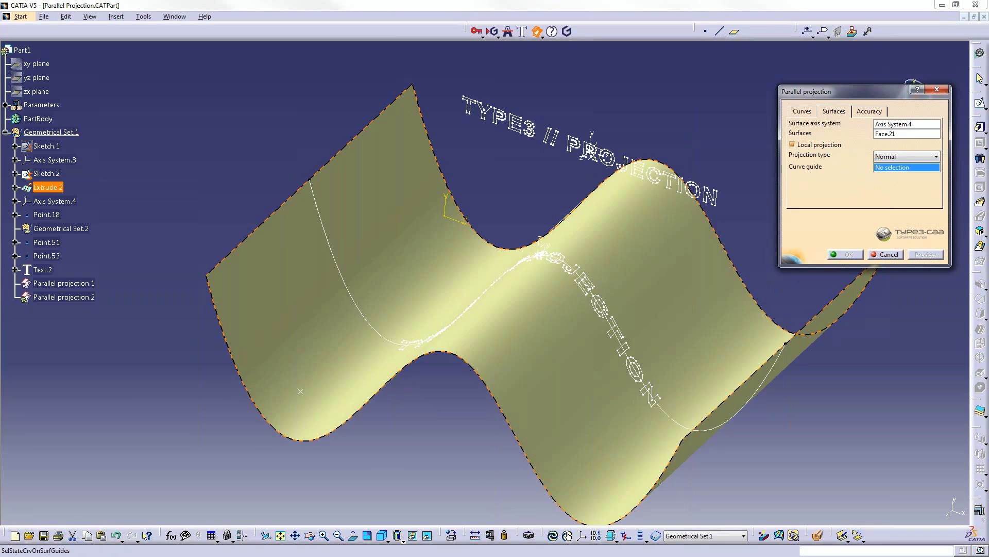
click(689, 429)
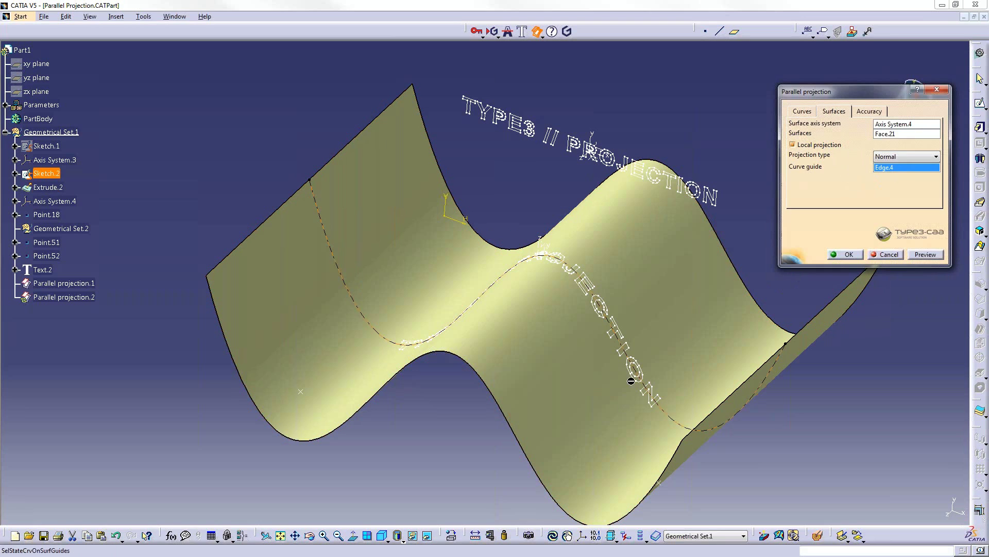
click(924, 254)
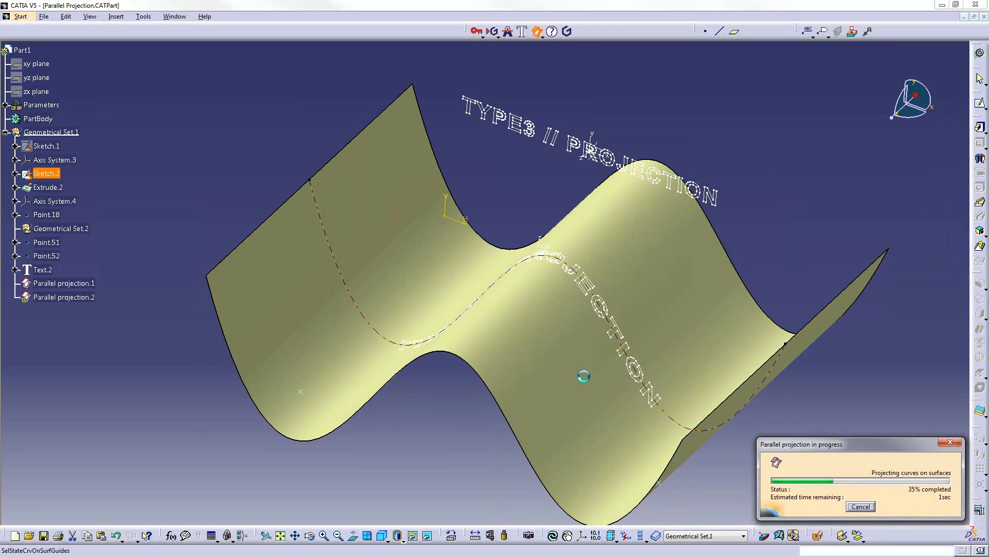
middle_drag(600, 314, 427, 170)
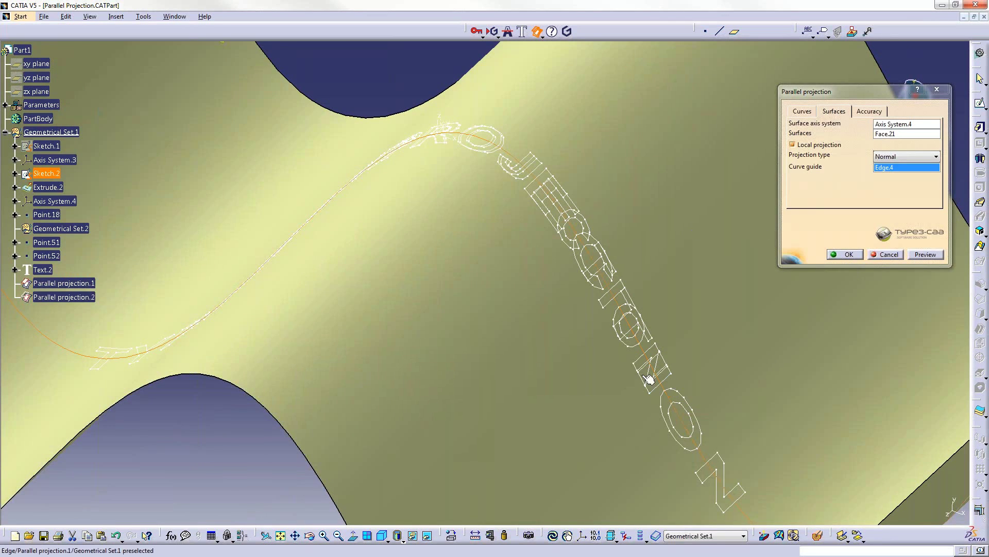
click(845, 255)
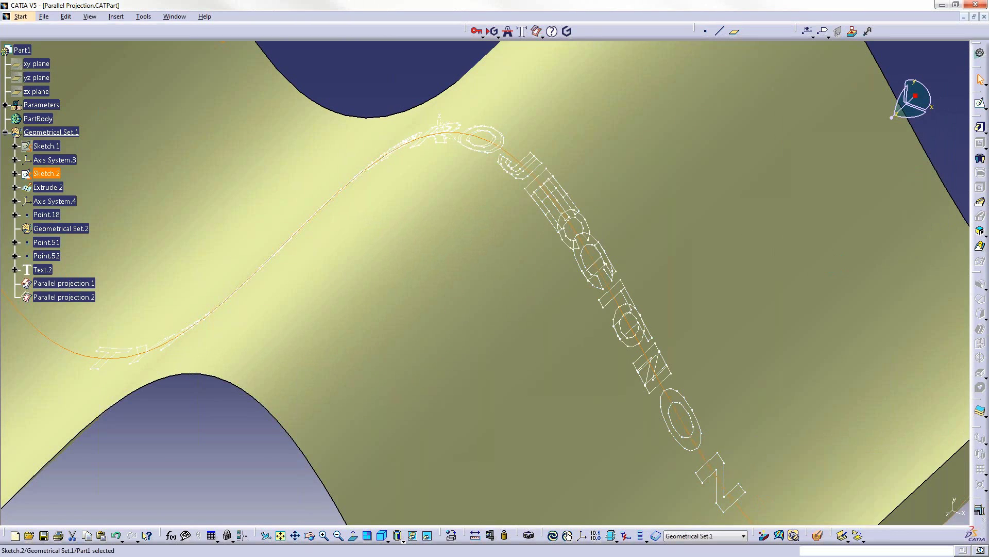
- Reopen the definition of Parallel projection.2 and accept it
click(569, 246)
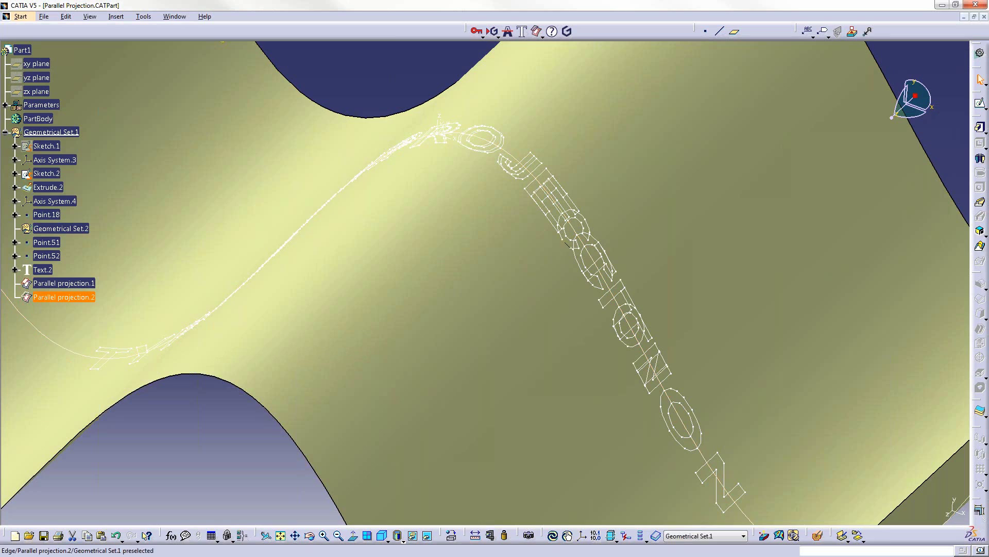
double_click(569, 246)
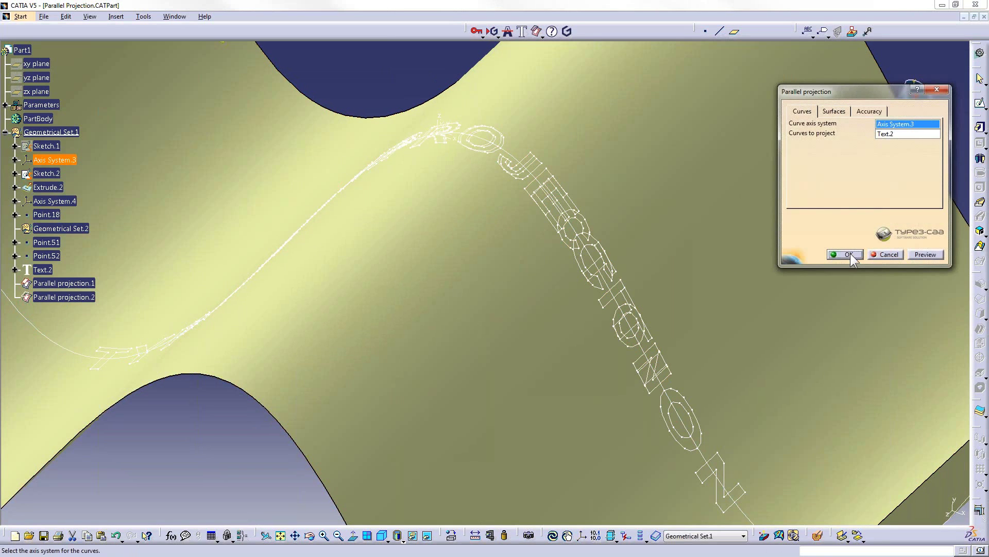
click(850, 255)
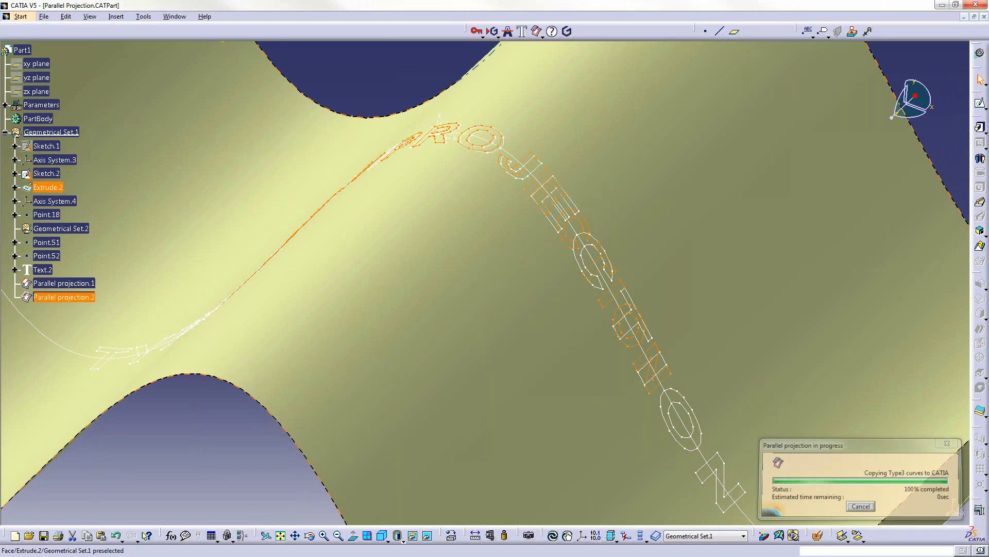
- Compare the two overlapping projected texts on the surface and hide Parallel projection.1
middle_drag(627, 192, 316, 161)
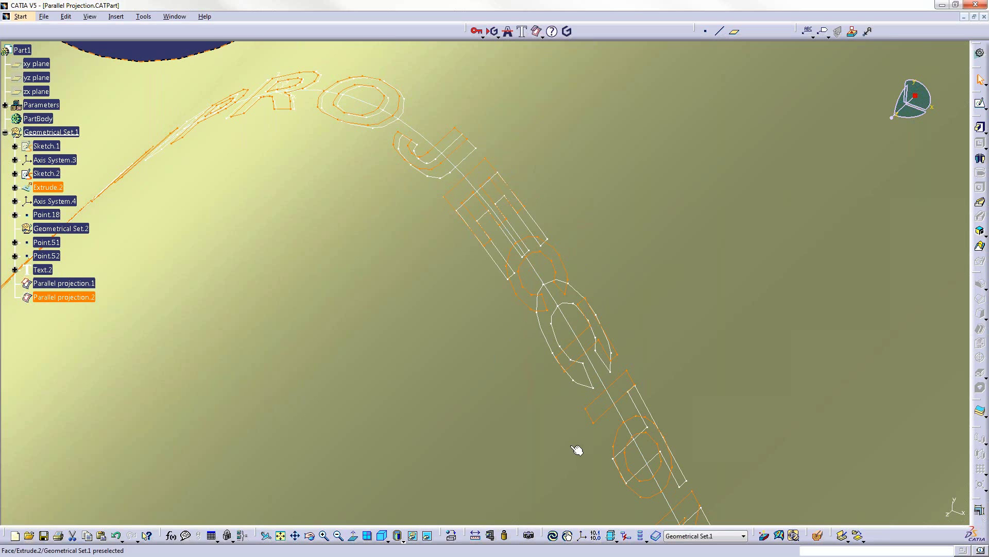
middle_drag(749, 377, 505, 272)
click(749, 378)
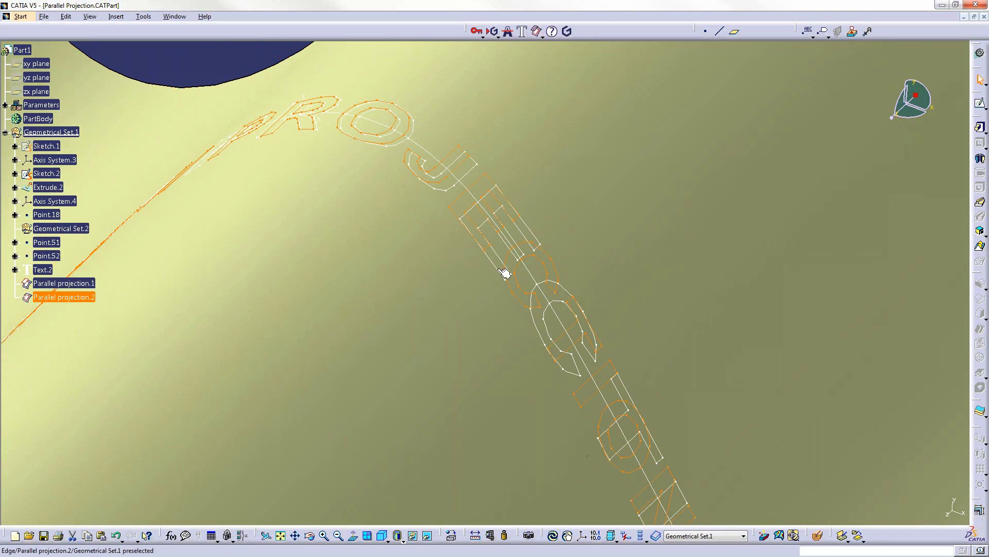
click(577, 326)
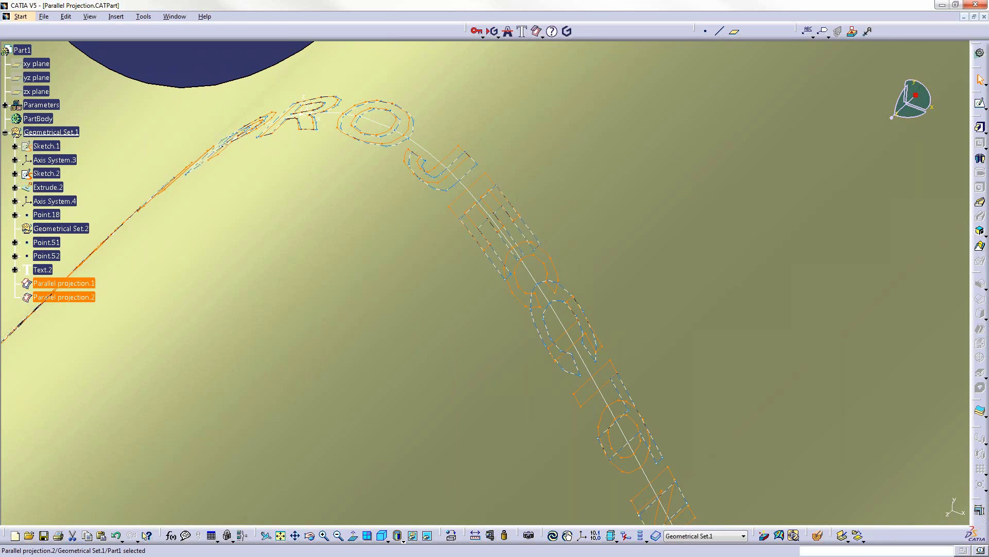
right_click(55, 283)
click(82, 315)
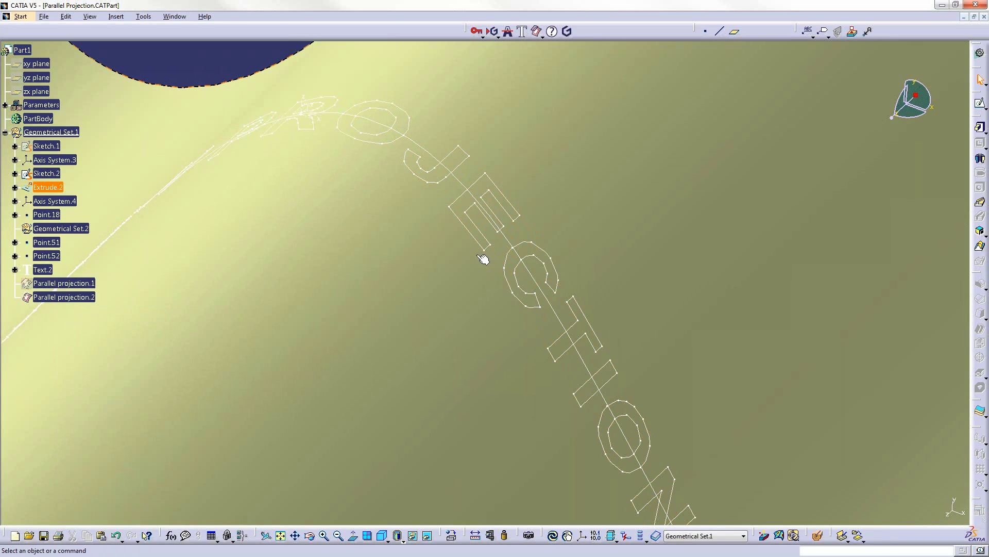
- Reopen Sketch.2, pull the spline's two lower control points further down to steepen the waves, and exit to inspect the guided text
middle_drag(468, 248, 466, 320)
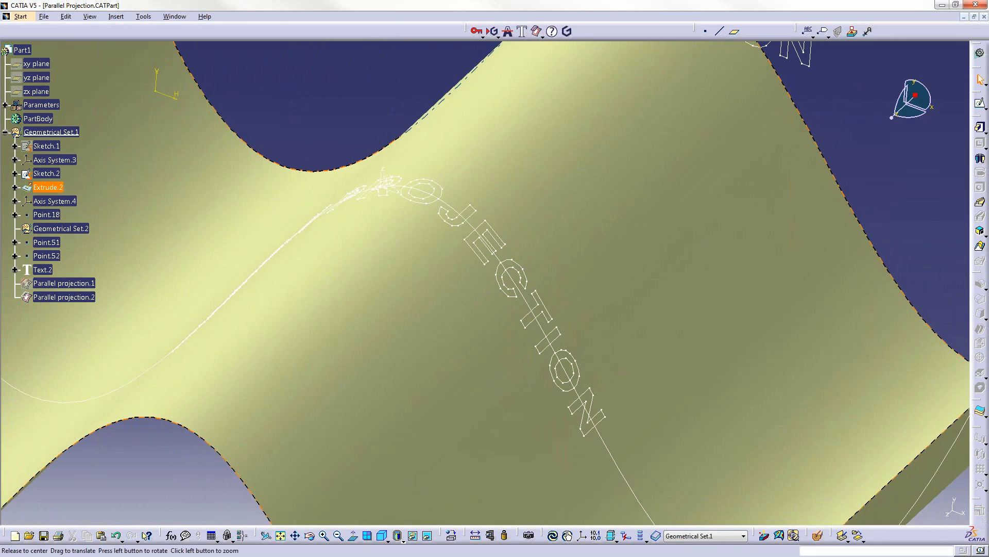
middle_drag(348, 235, 278, 285)
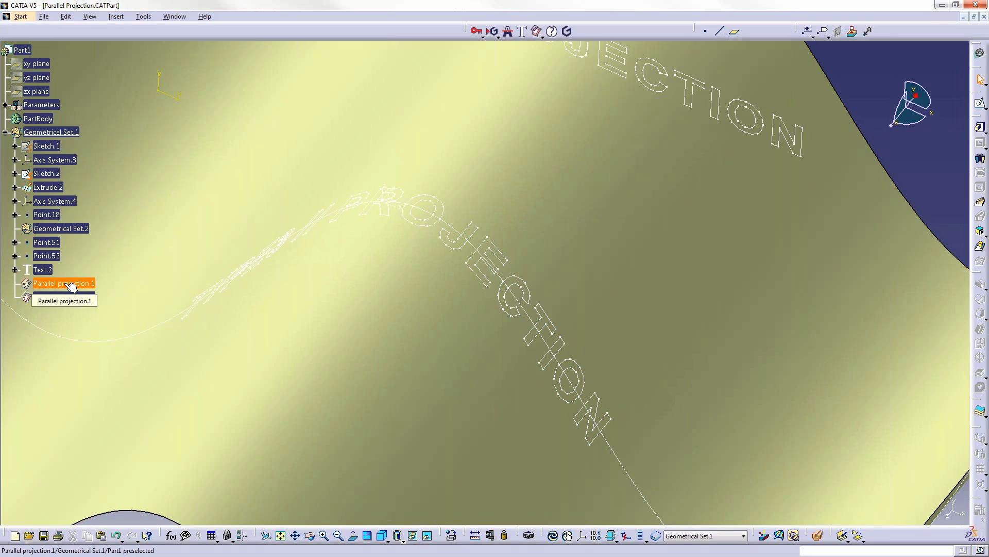
middle_drag(541, 353, 549, 315)
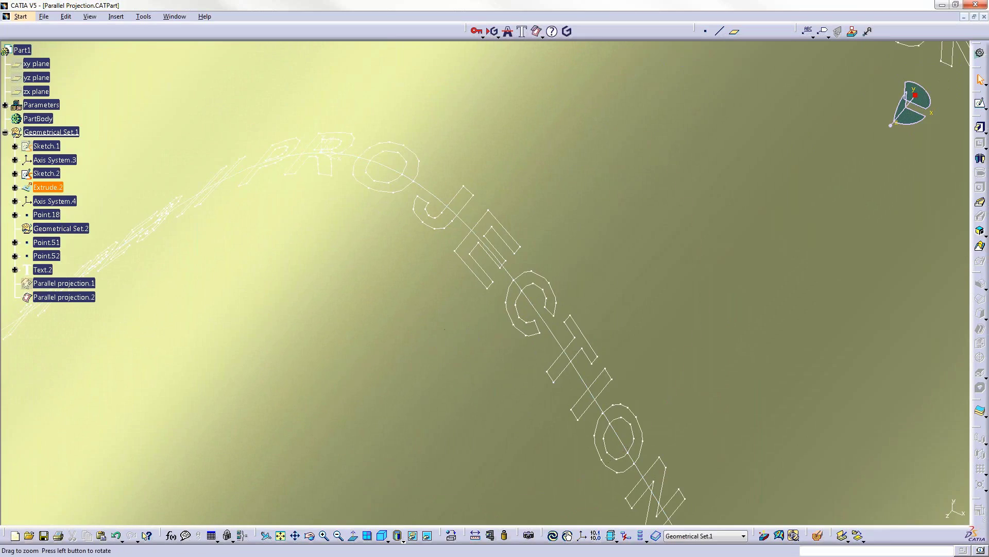
mouse_move(440, 346)
middle_down()
mouse_move(355, 353)
mouse_move(578, 370)
middle_up()
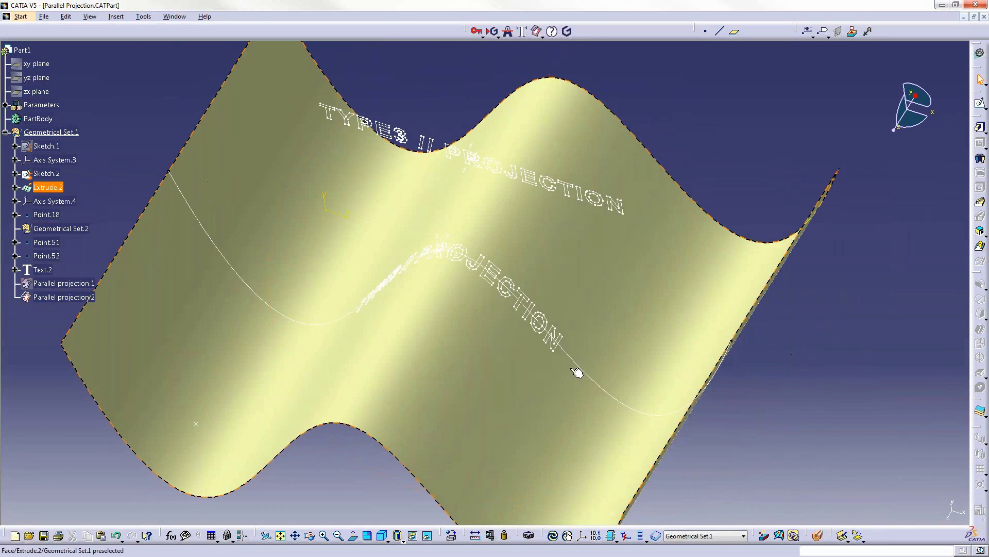
double_click(581, 365)
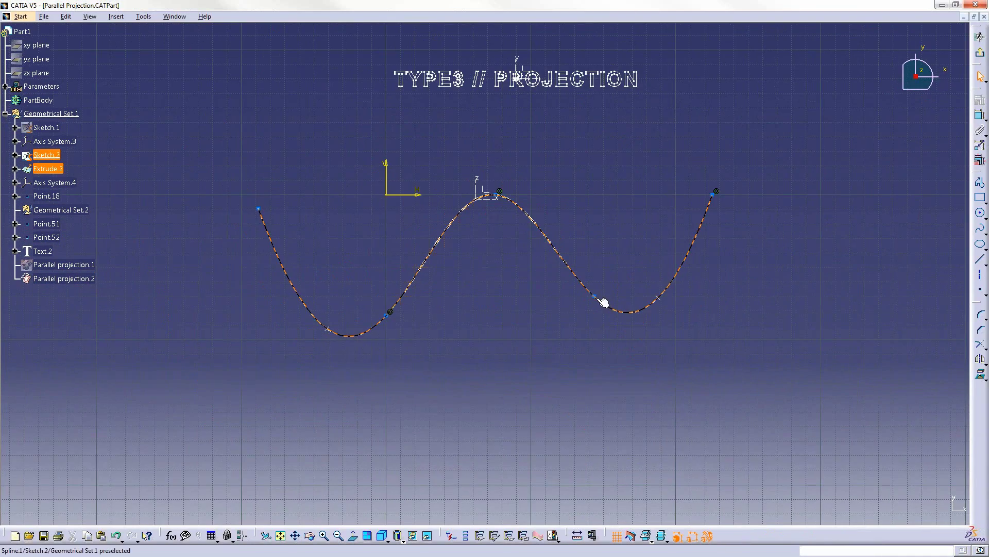
drag(604, 303, 584, 350)
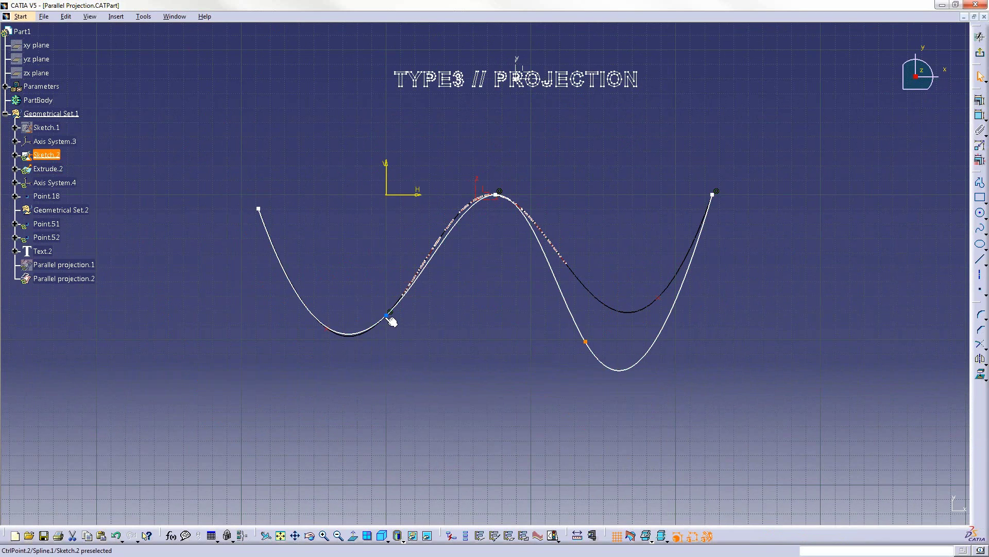
drag(387, 325, 385, 360)
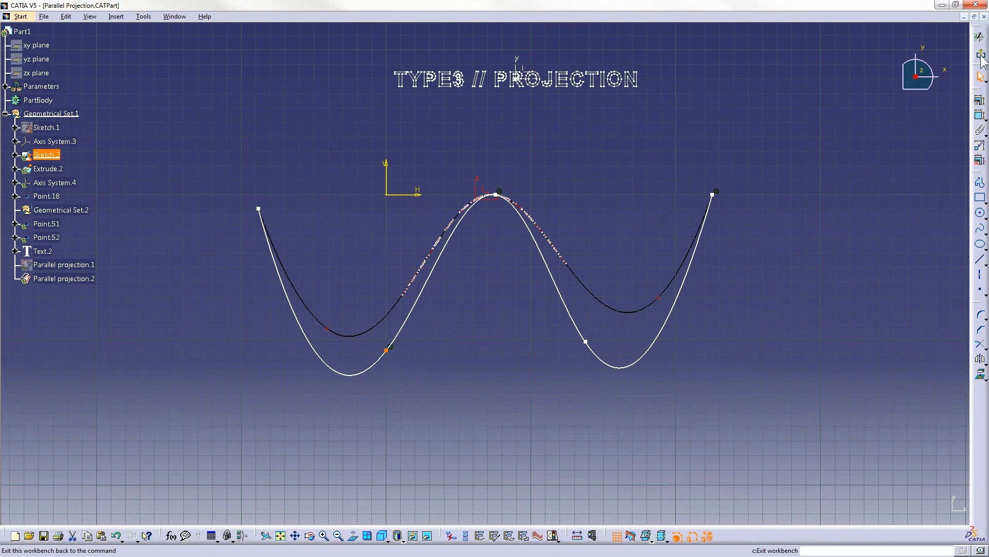
click(980, 37)
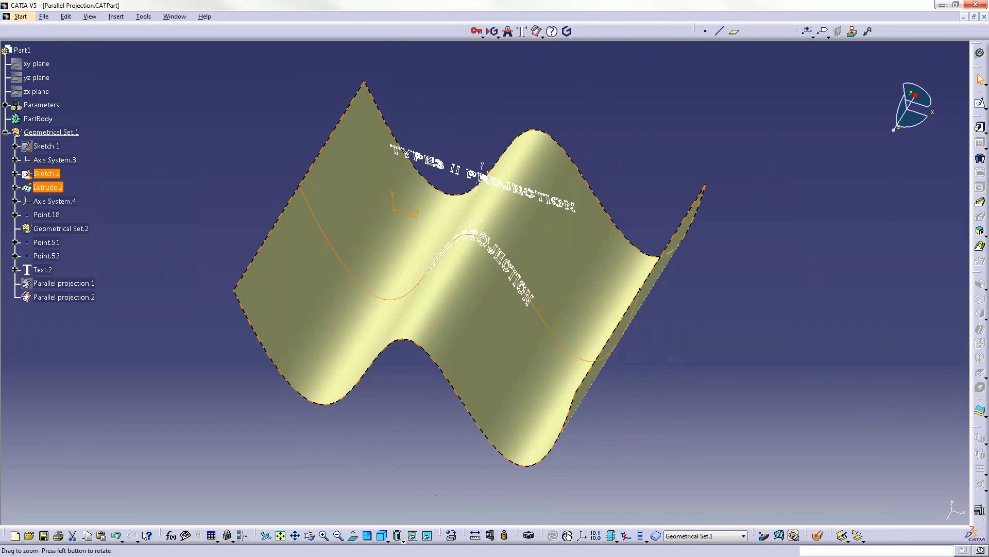
ctrl+middle_drag(508, 330, 508, 269)
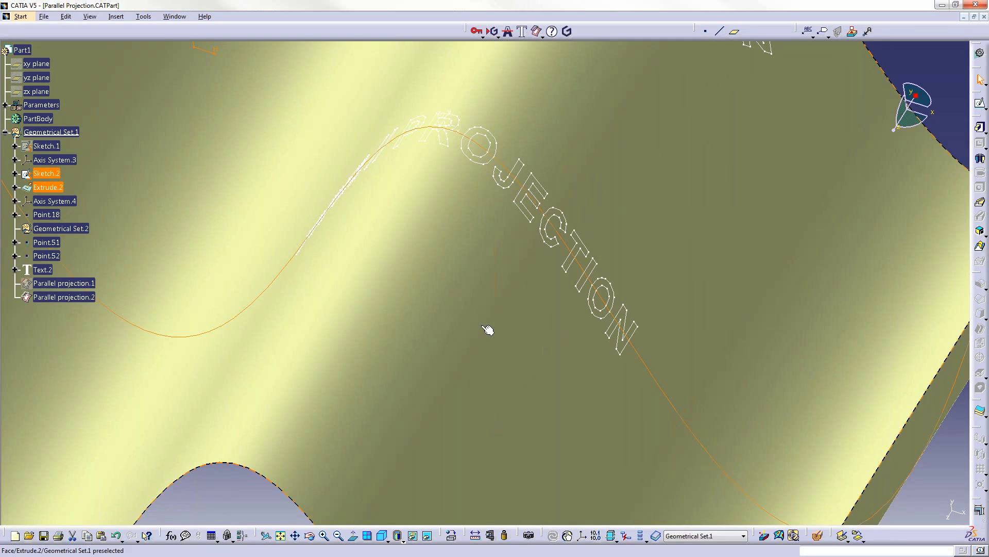
- Switch to Local_Projection_Sphere.CATPart and start a parallel projection of Text.1 with Axis System.4 as curve axis system
click(177, 17)
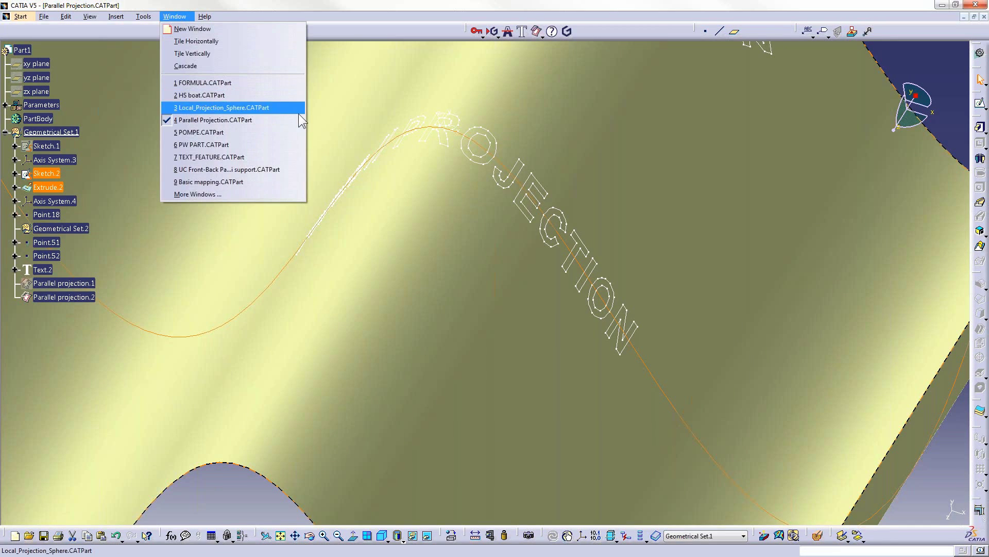
click(264, 108)
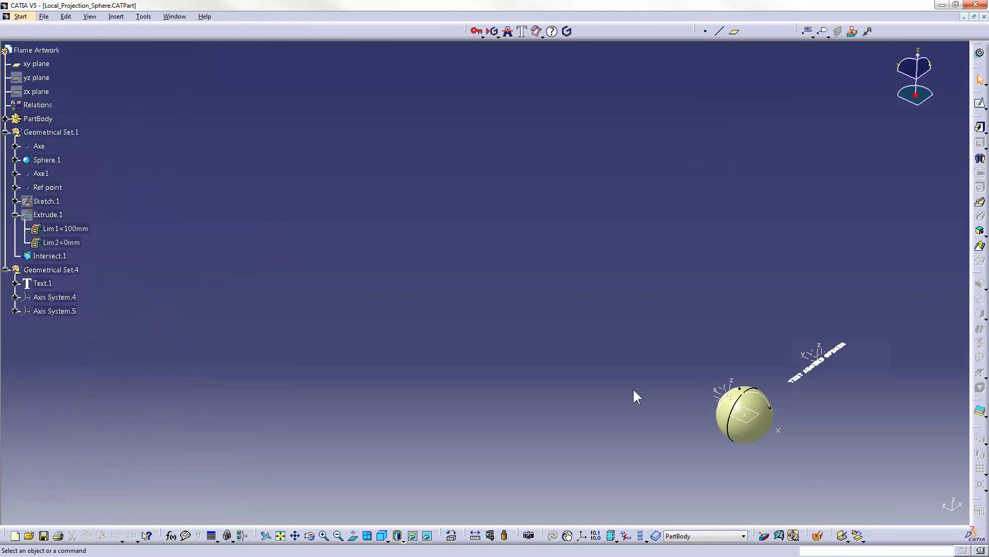
middle_drag(800, 441, 533, 148)
click(536, 31)
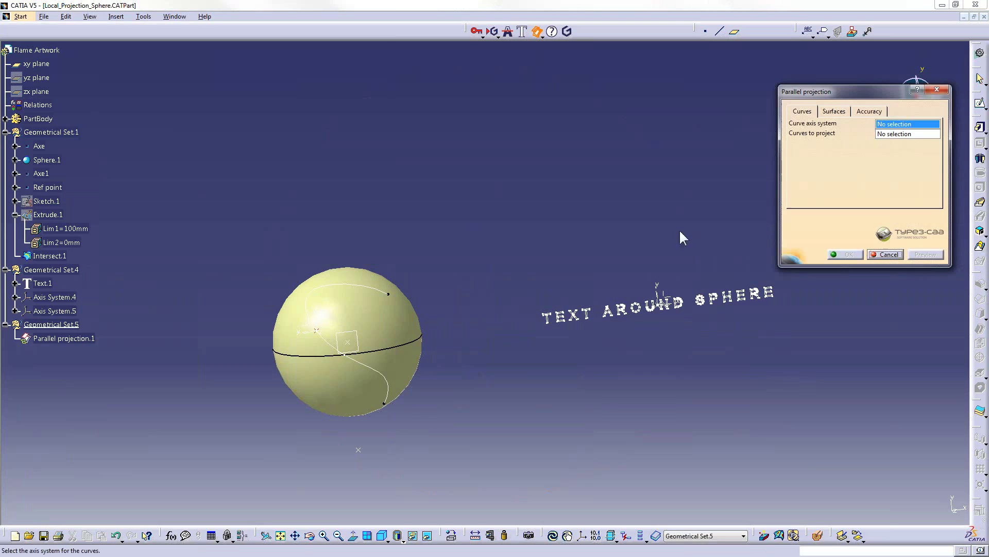
click(659, 297)
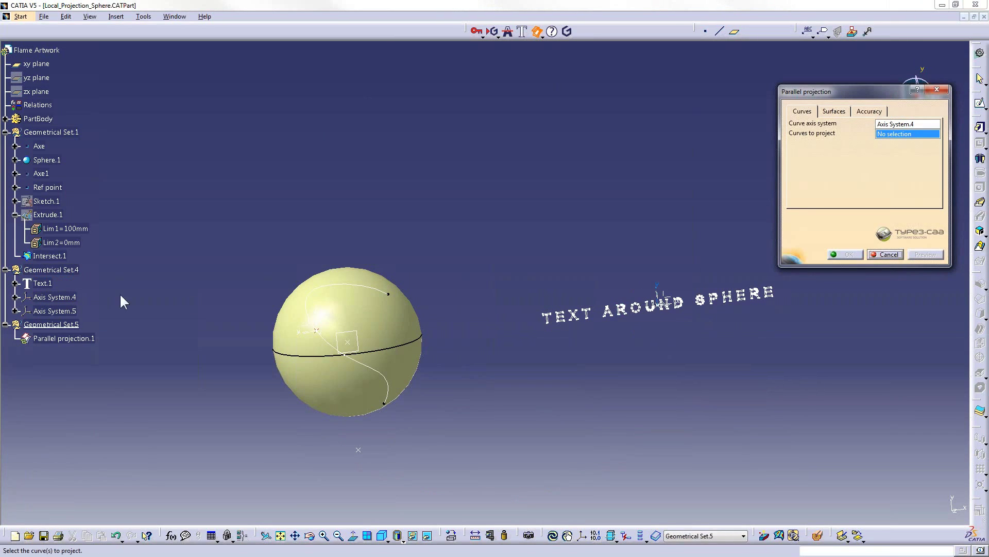
click(43, 283)
middle_drag(410, 360, 449, 307)
ctrl+middle_drag(449, 306, 450, 281)
- Create the local projection of type Normal onto both sphere faces, using Axis System.5 and the Intersect.1 curve as guide
click(828, 112)
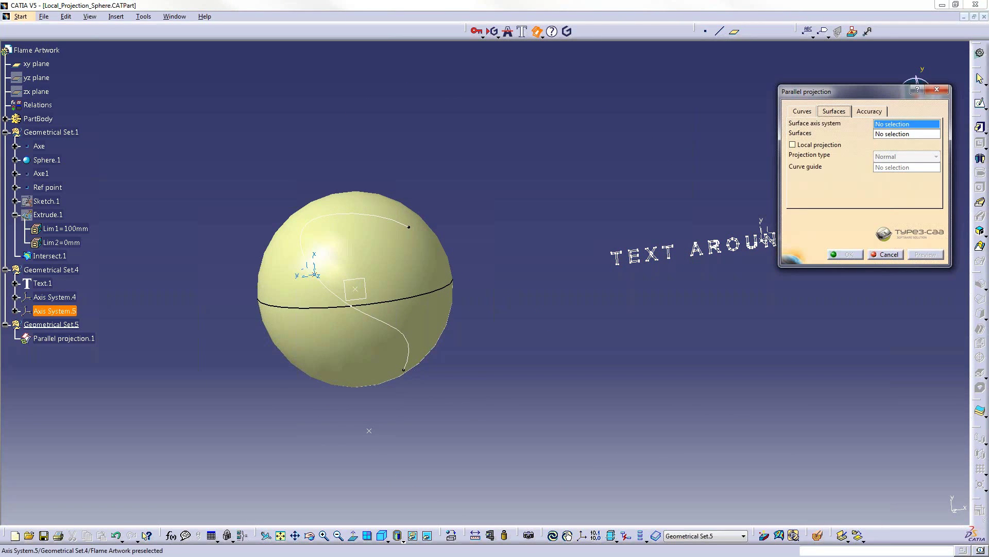
click(313, 271)
click(364, 342)
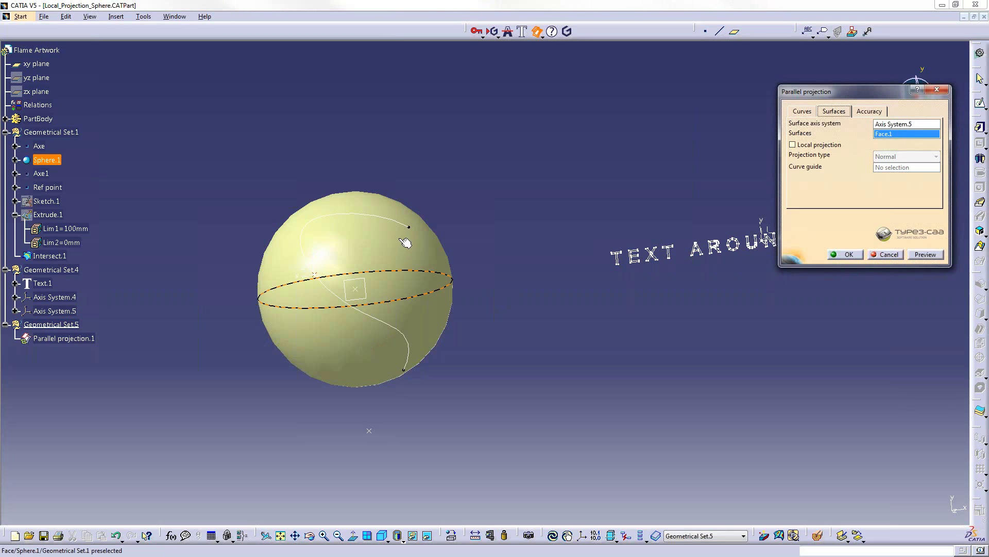
click(405, 259)
click(812, 145)
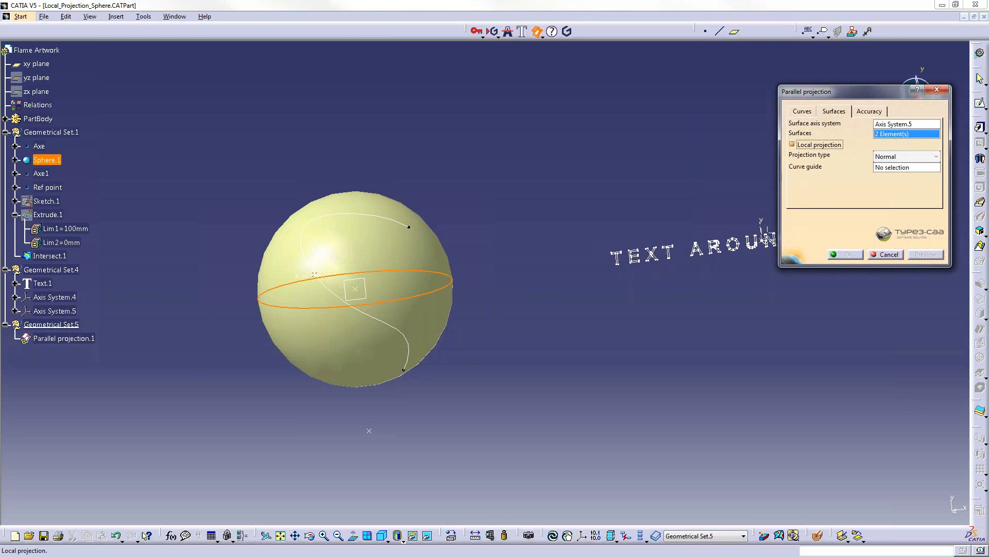
click(396, 332)
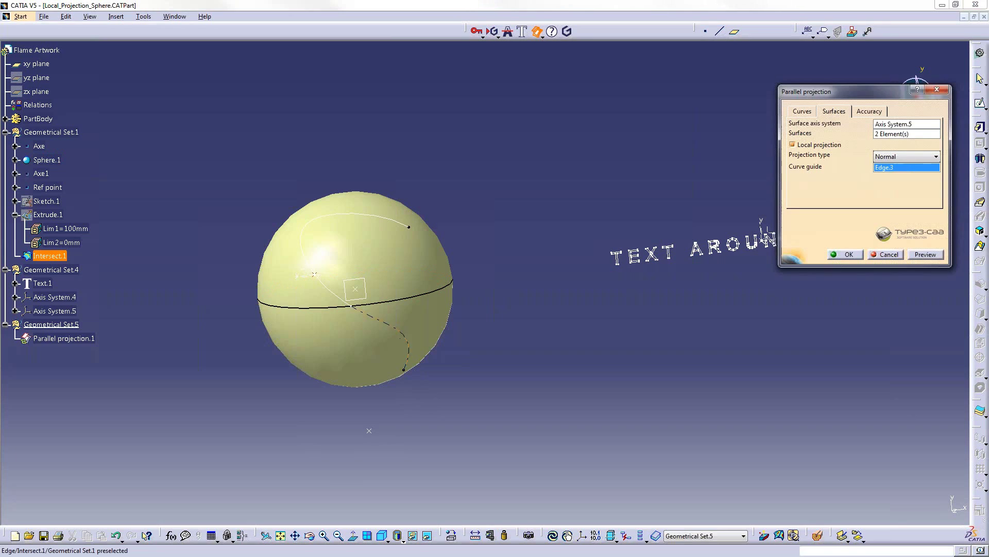
click(314, 274)
click(845, 254)
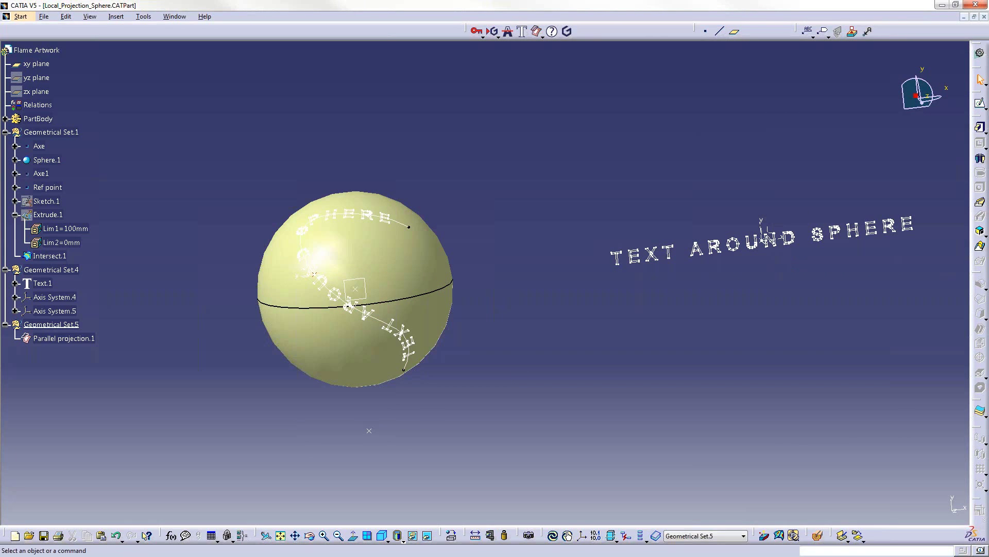
mouse_move(492, 216)
middle_down()
mouse_move(433, 225)
mouse_move(437, 150)
mouse_move(587, 155)
mouse_move(302, 282)
mouse_move(391, 205)
mouse_move(382, 202)
mouse_move(397, 298)
mouse_move(509, 88)
mouse_move(526, 76)
middle_up()
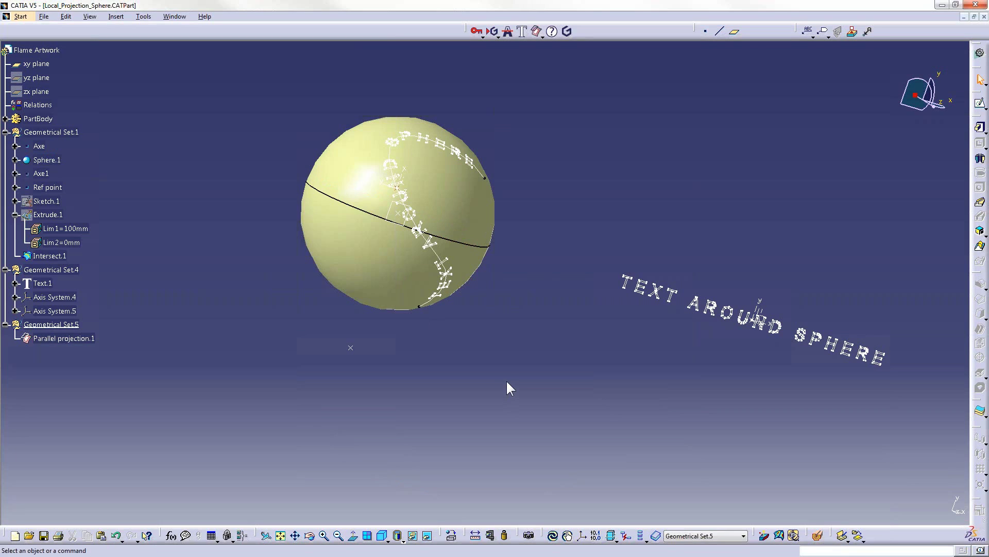
- Switch to Basic mapping.CATPart and bring the vase and its text into view
click(176, 18)
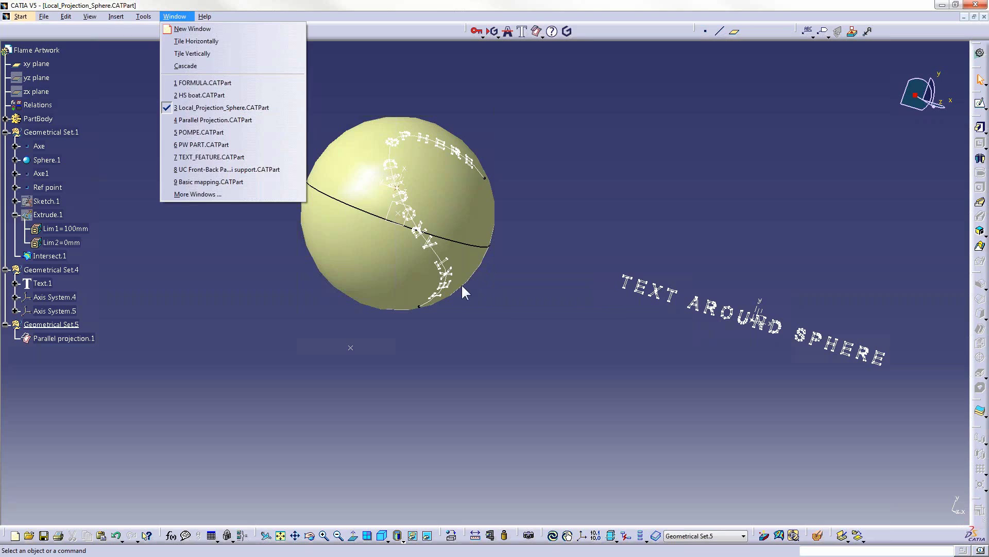
click(218, 182)
middle_drag(876, 346, 622, 365)
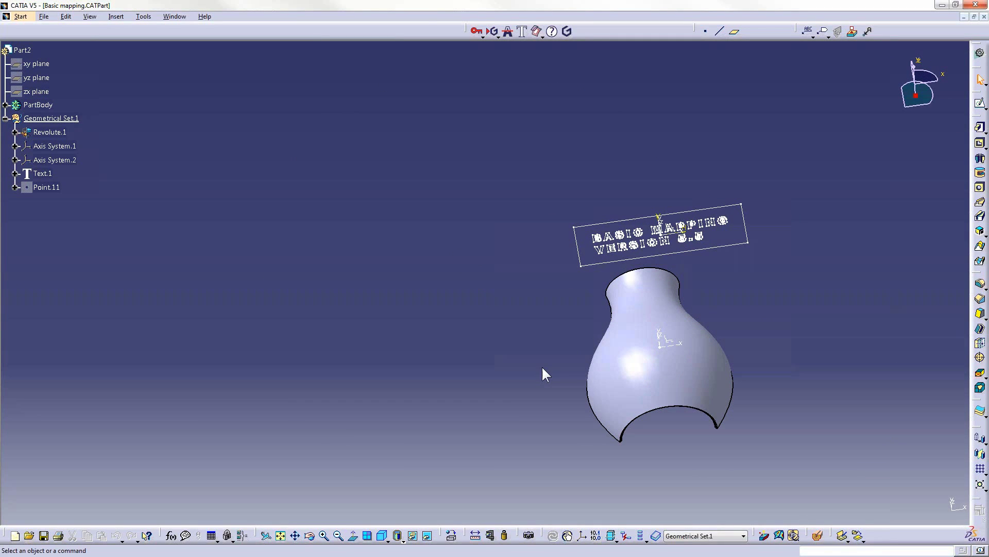
middle_drag(482, 281, 524, 265)
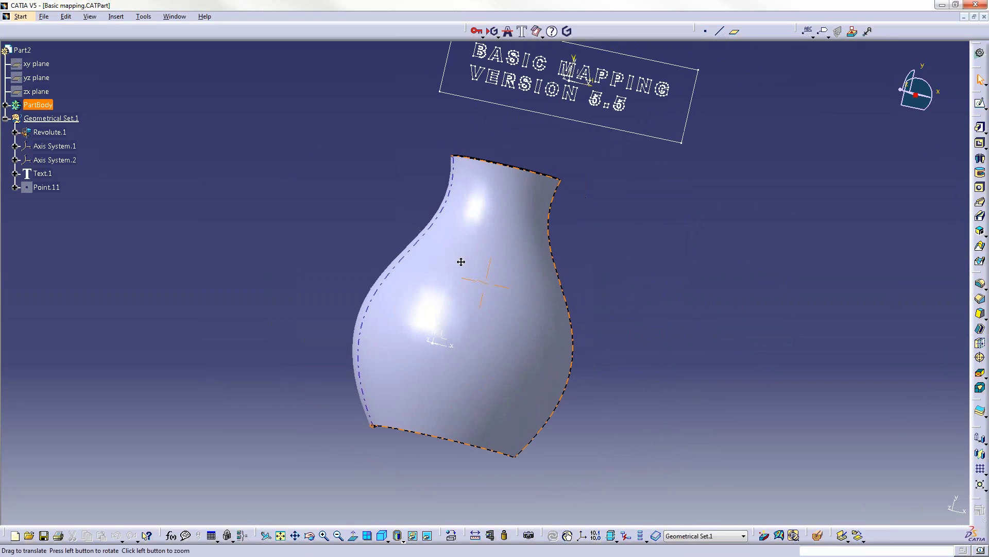
- Start a basic UV mapping with Axis System.1 as curve axis system, choosing Text.1 and its rectangular frame as curves to project
click(539, 35)
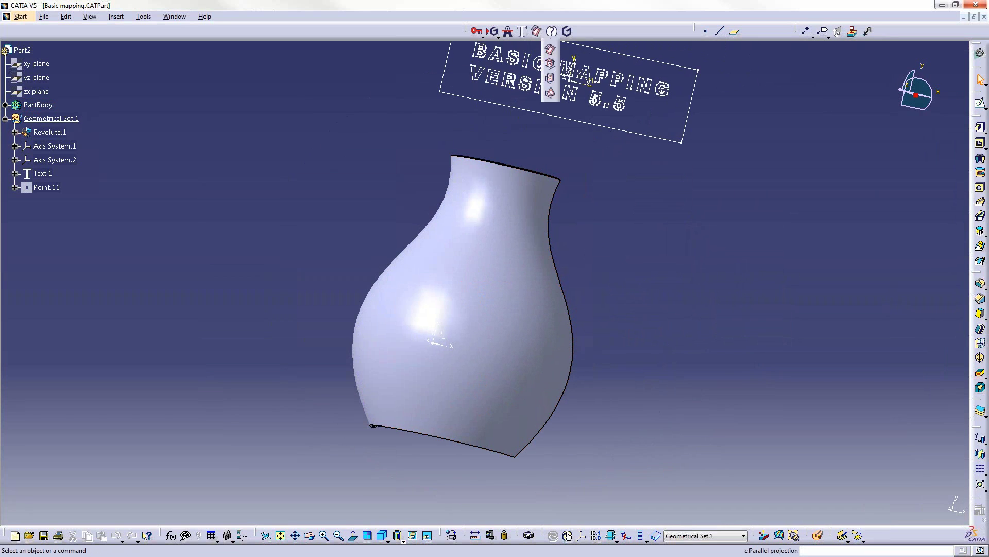
click(551, 63)
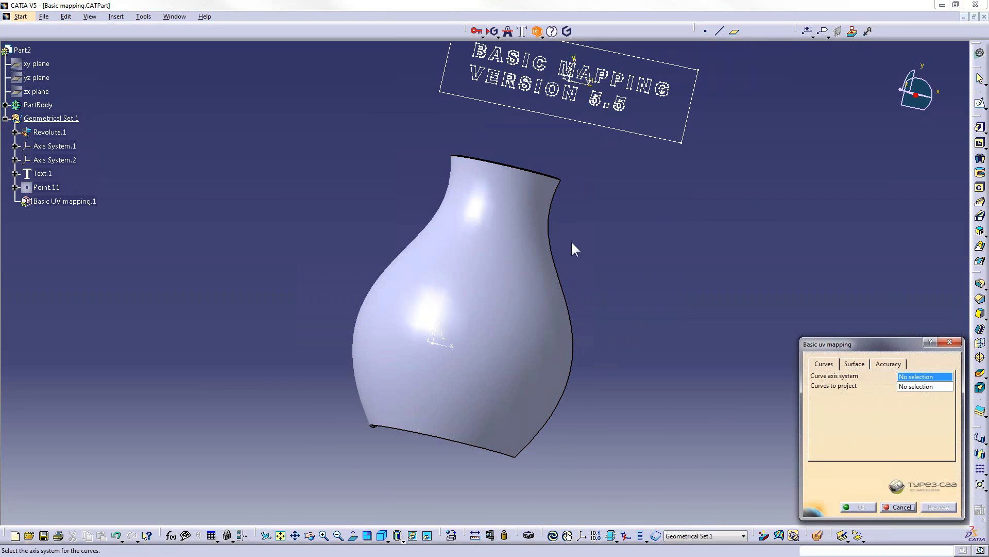
middle_drag(571, 240, 581, 280)
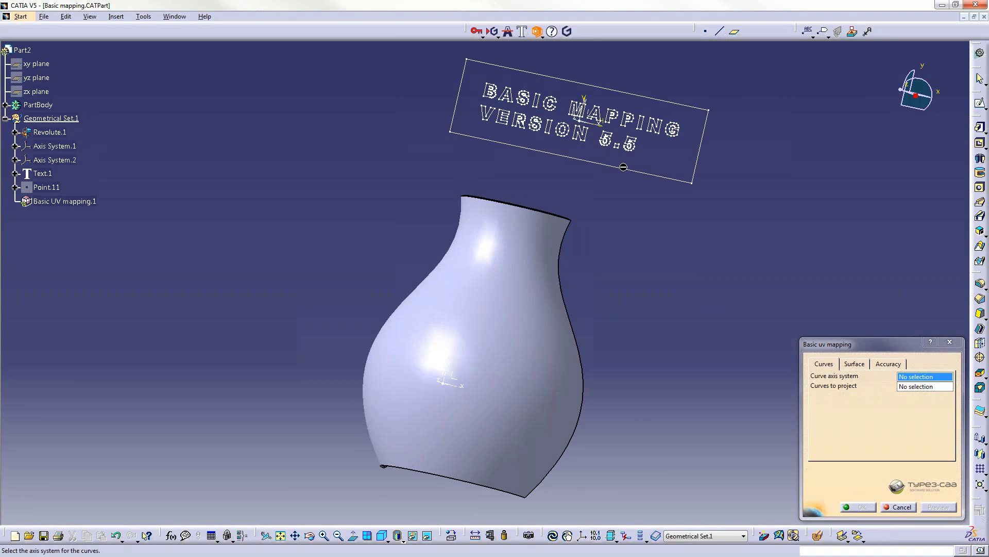
middle_drag(578, 119, 547, 256)
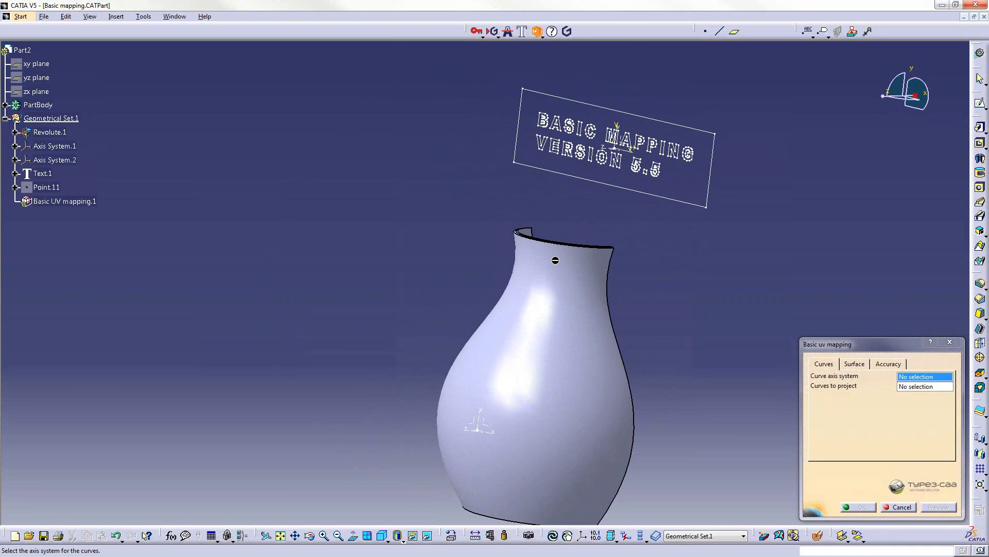
click(605, 151)
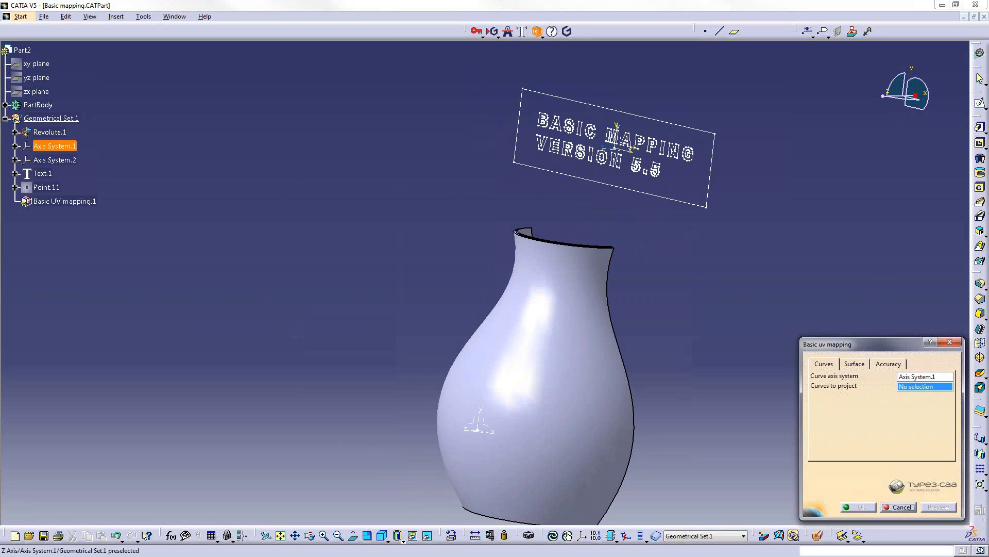
click(626, 164)
click(652, 197)
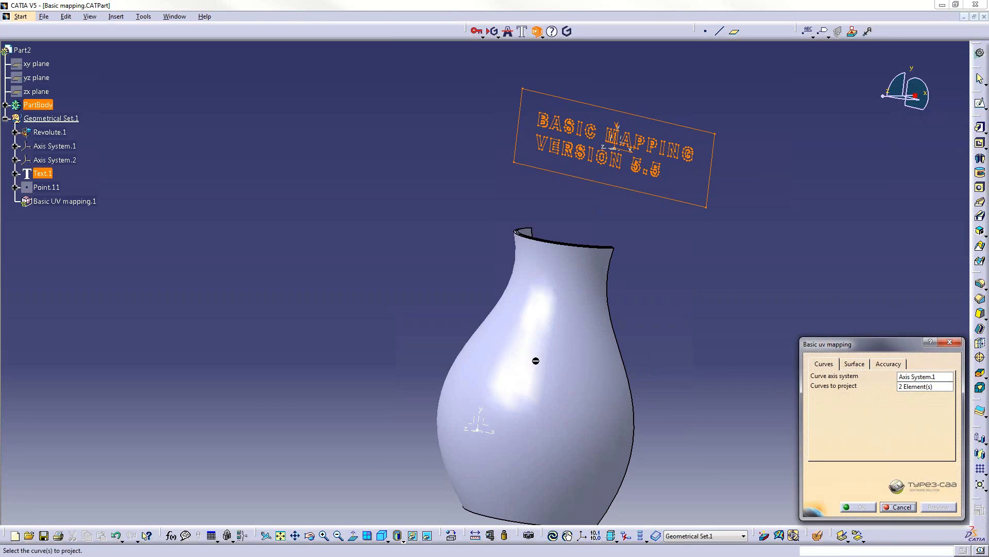
middle_drag(553, 314, 604, 272)
middle_drag(516, 279, 777, 112)
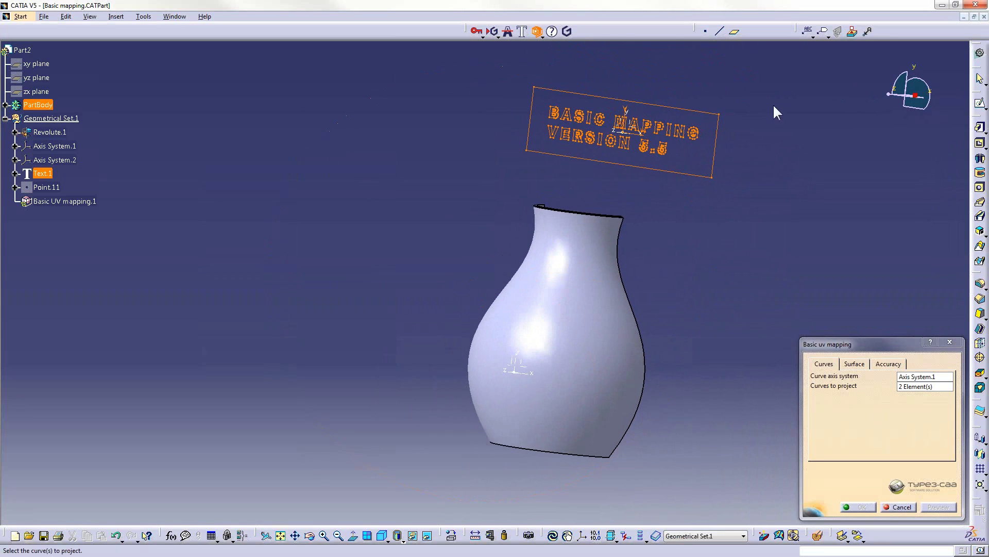
- Set Axis System.2 as the mapping's surface axis system and the vase's outer face as its surface
click(856, 364)
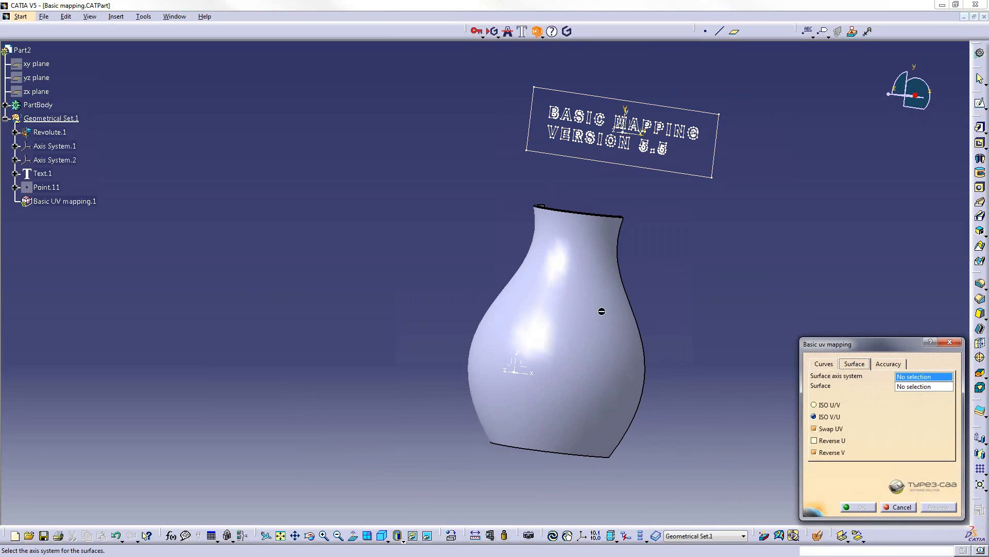
click(519, 354)
click(568, 300)
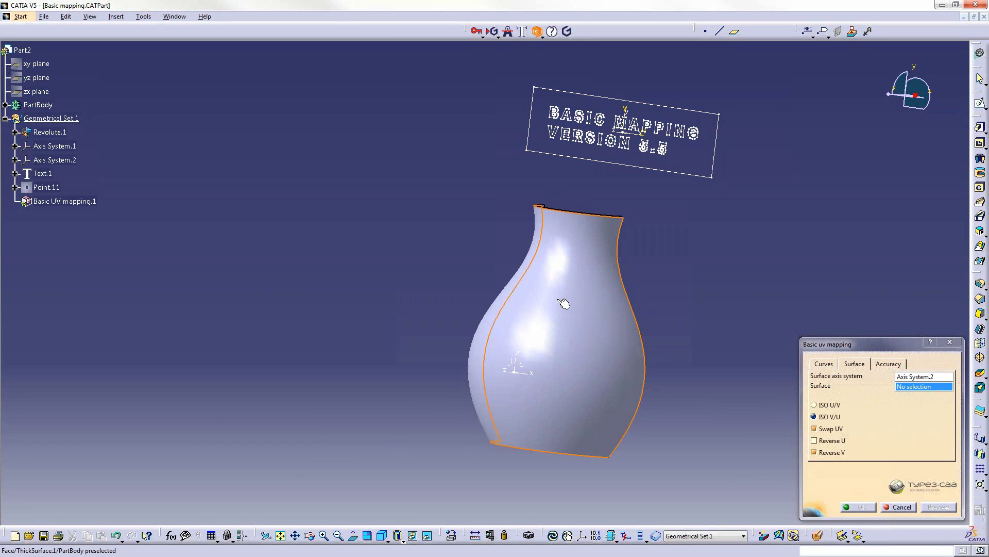
middle_drag(402, 351, 422, 330)
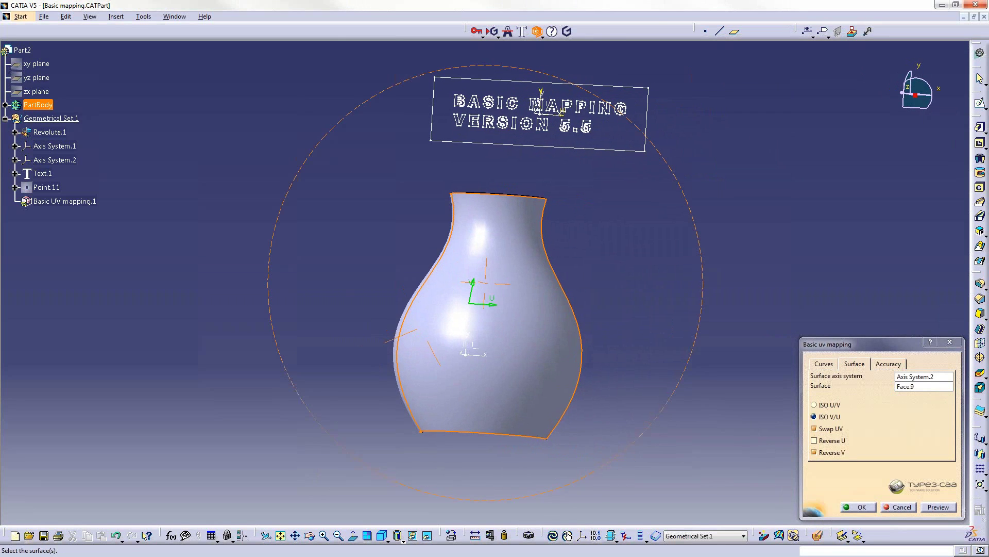
- Preview the mapping with ISO U/V and examine the wrapped frame from the side of the vase
click(829, 404)
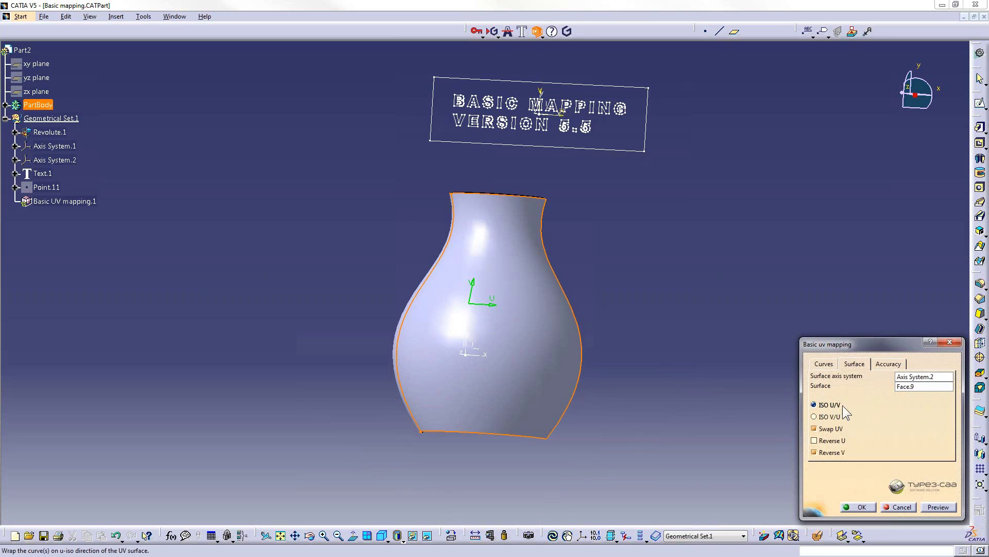
click(941, 507)
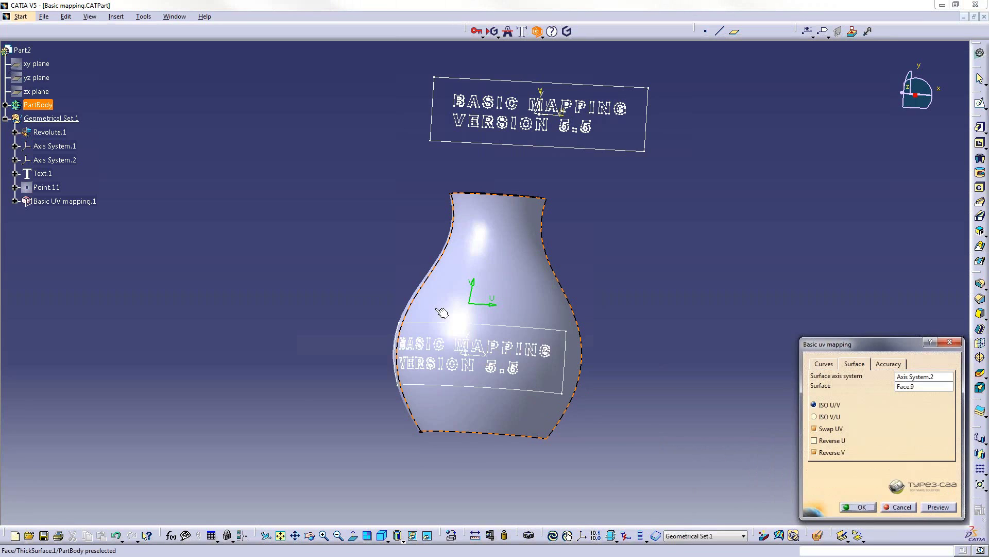
middle_drag(515, 381, 594, 243)
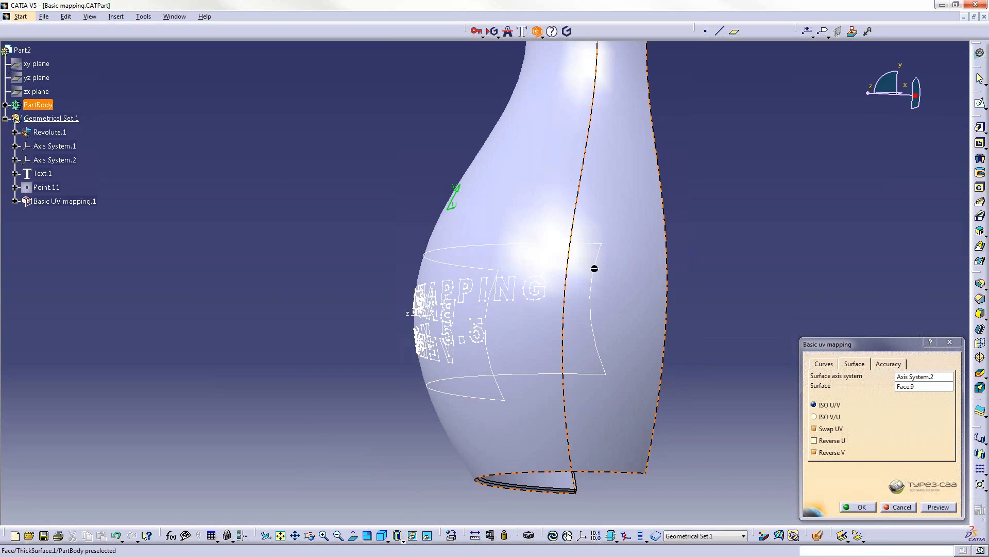
middle_drag(439, 248, 601, 278)
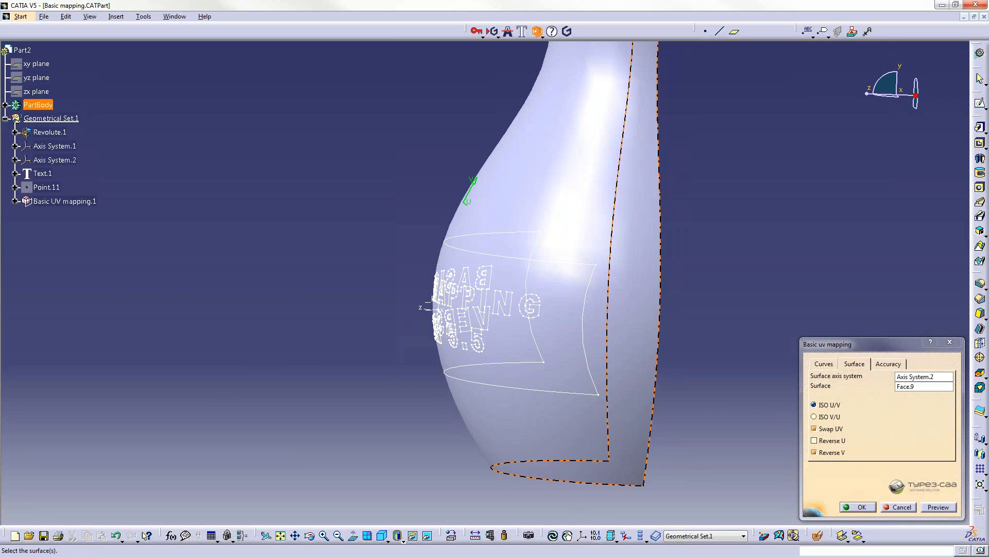
mouse_move(567, 242)
middle_down()
mouse_move(647, 230)
mouse_move(567, 240)
middle_up()
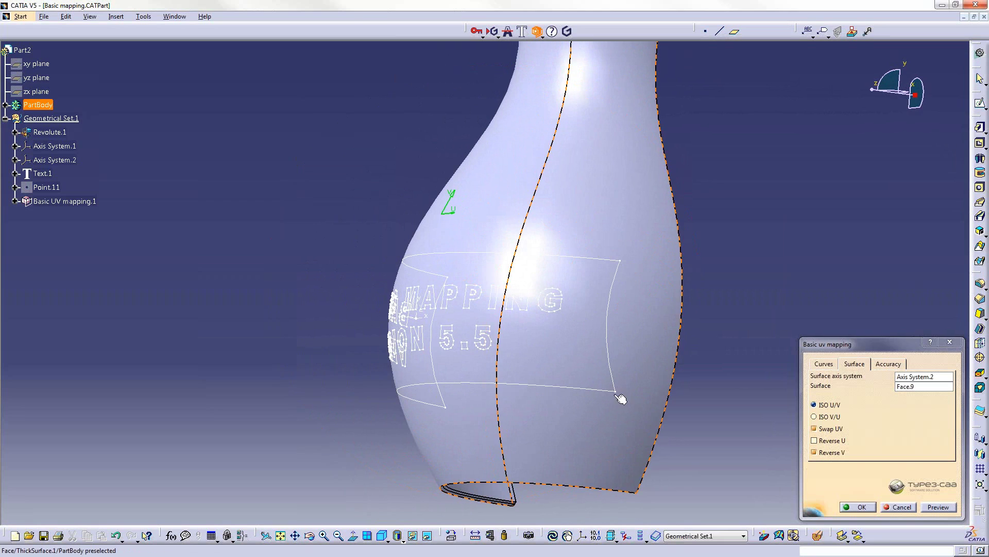
middle_drag(624, 216, 701, 203)
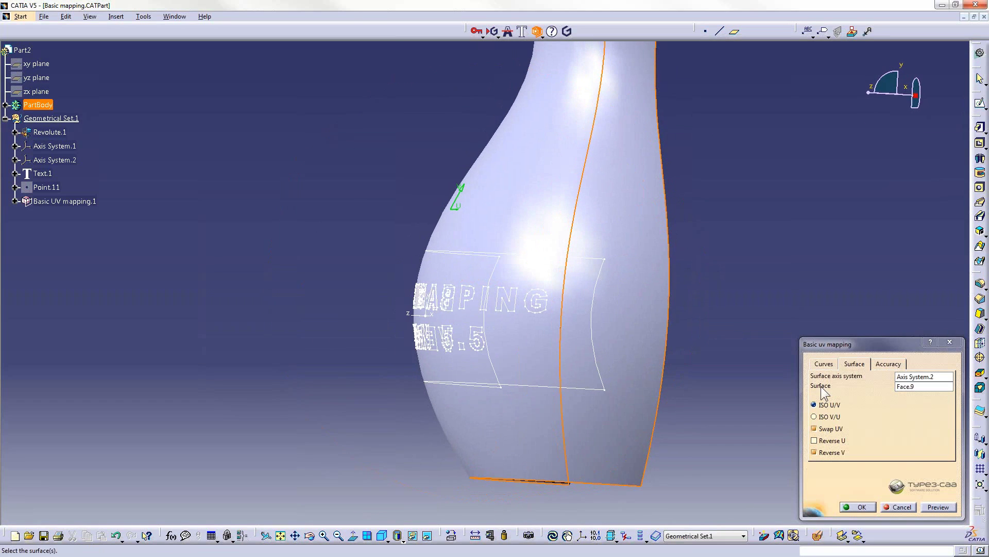
- Preview the mapping with ISO V/U and inspect the wrapped frame from the front and side
click(815, 416)
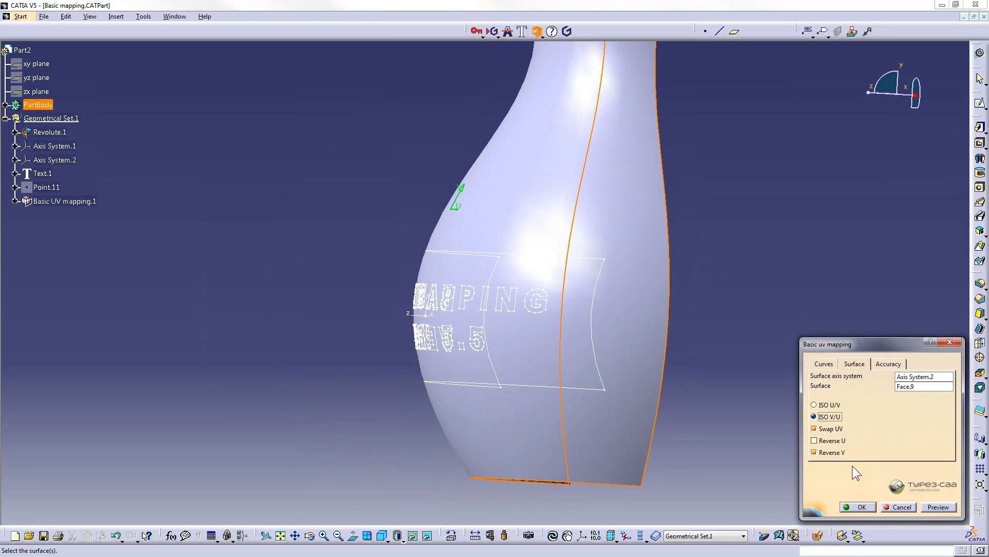
click(939, 507)
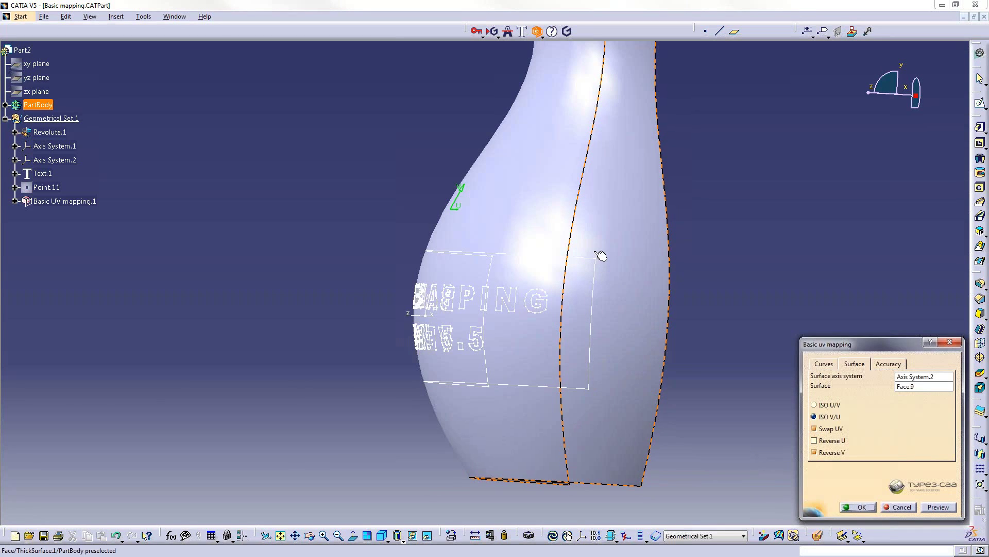
middle_drag(600, 255, 589, 479)
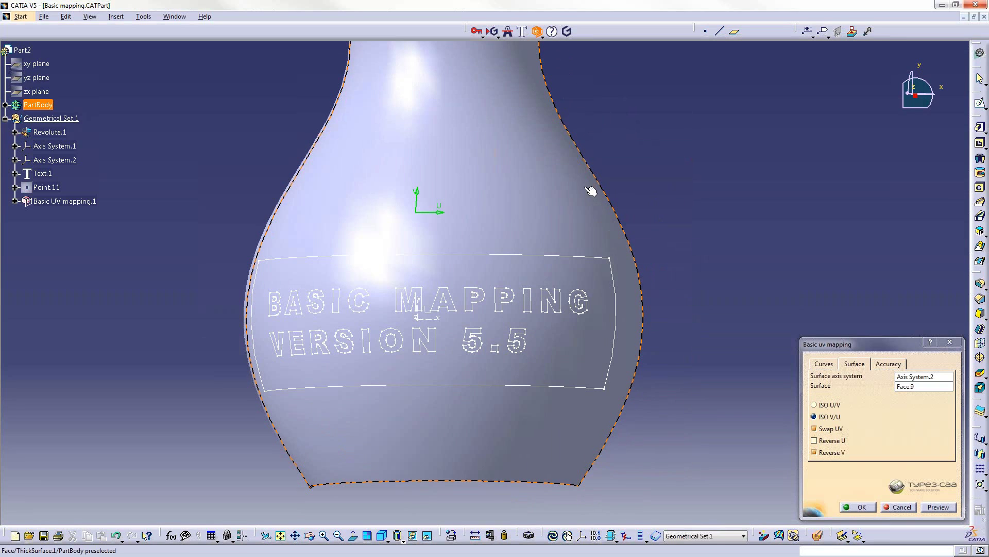
middle_drag(720, 150, 551, 383)
- Preview the mapping with ISO U/V once more for comparison and reselect ISO V/U
click(830, 405)
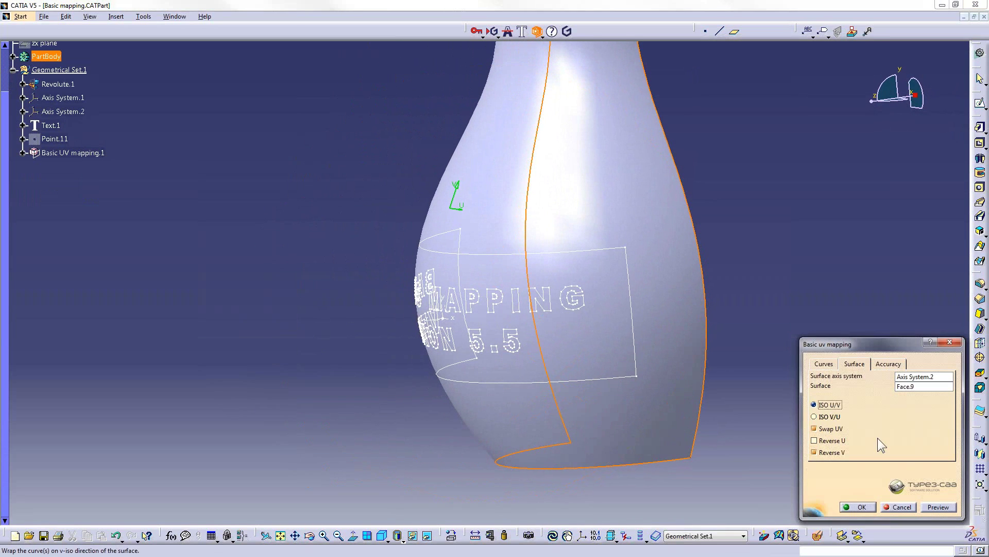
click(931, 509)
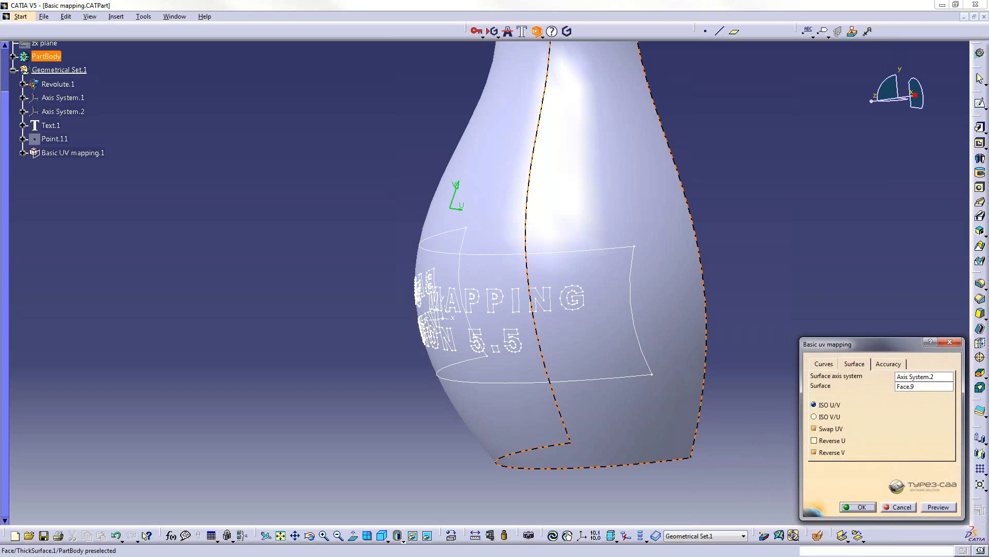
click(815, 416)
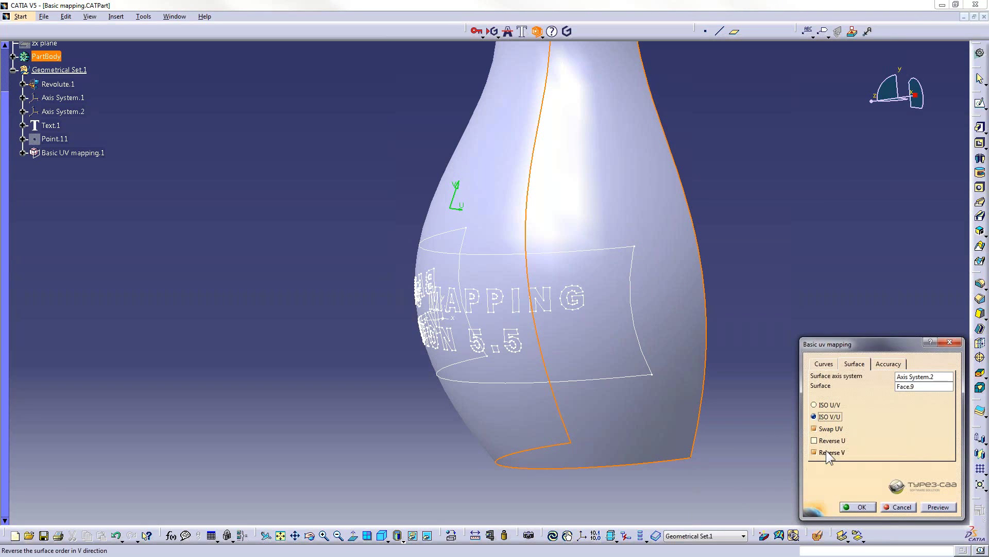
- Confirm the second basic UV mapping of the frame on the vase with ISO V/U
click(643, 394)
key(Return)
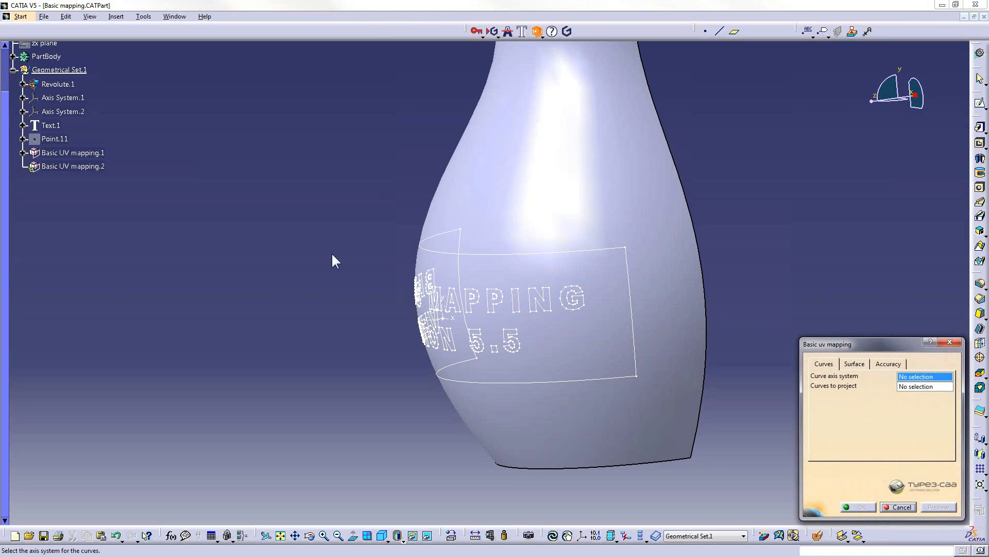
- Switch to the POMPE.CATPart document and review the definition of the flat WATERPROOF & RESISTANT text (Text.4)
click(174, 16)
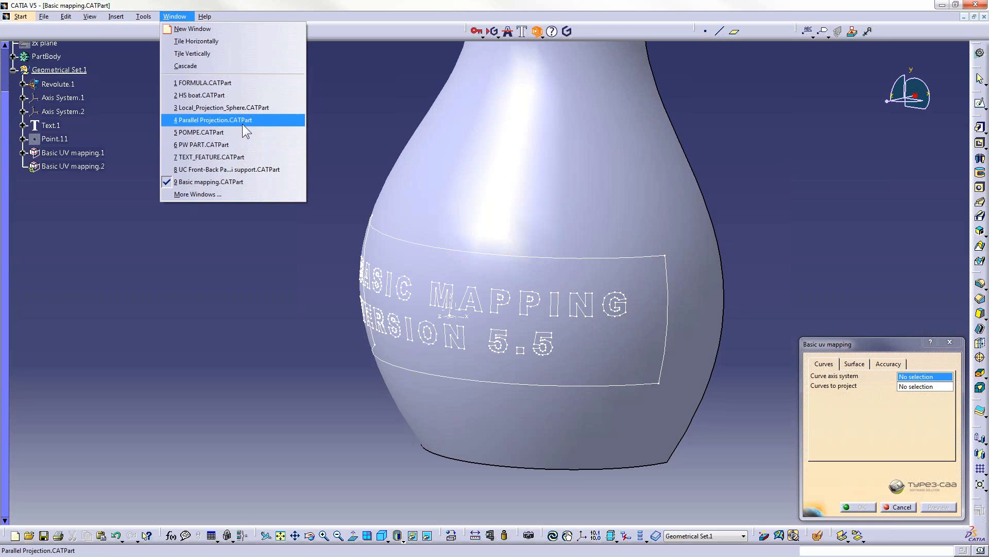
click(223, 132)
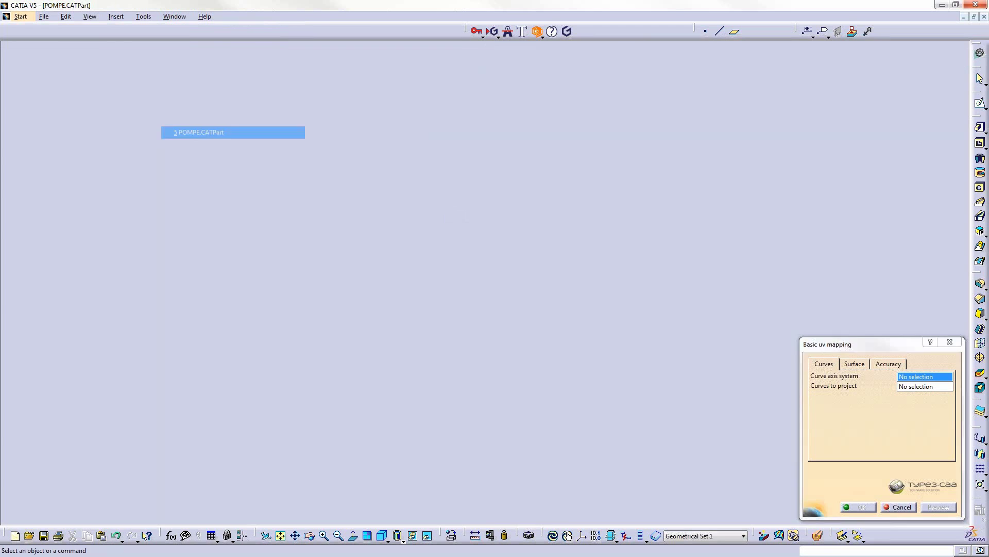
middle_drag(759, 402, 518, 278)
click(585, 325)
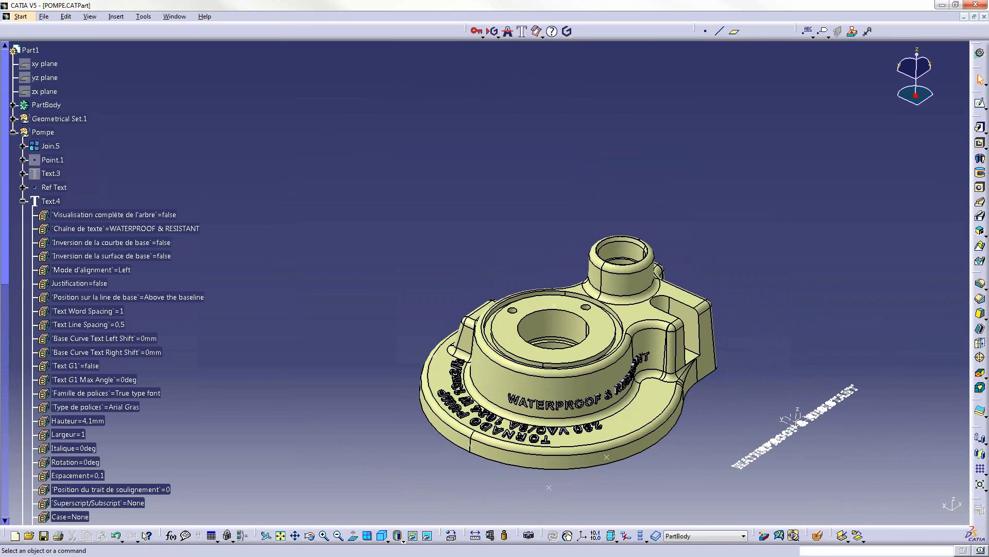
middle_drag(778, 412, 778, 357)
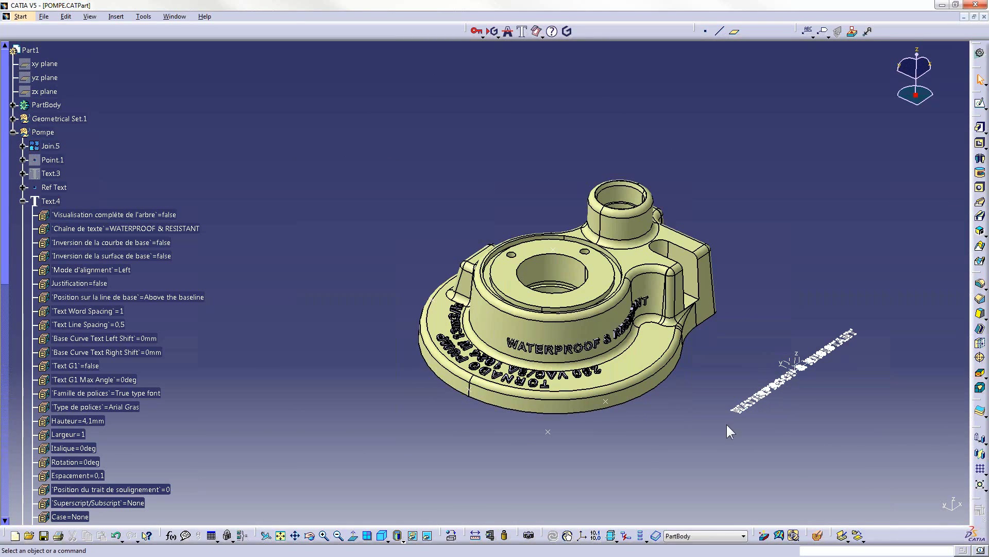
middle_drag(726, 422, 711, 413)
middle_drag(663, 318, 714, 266)
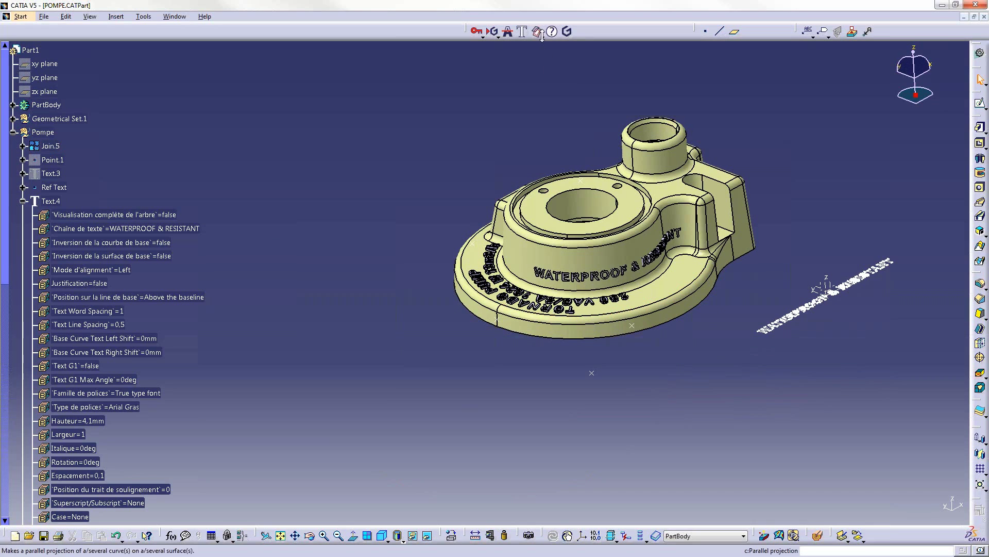
double_click(49, 201)
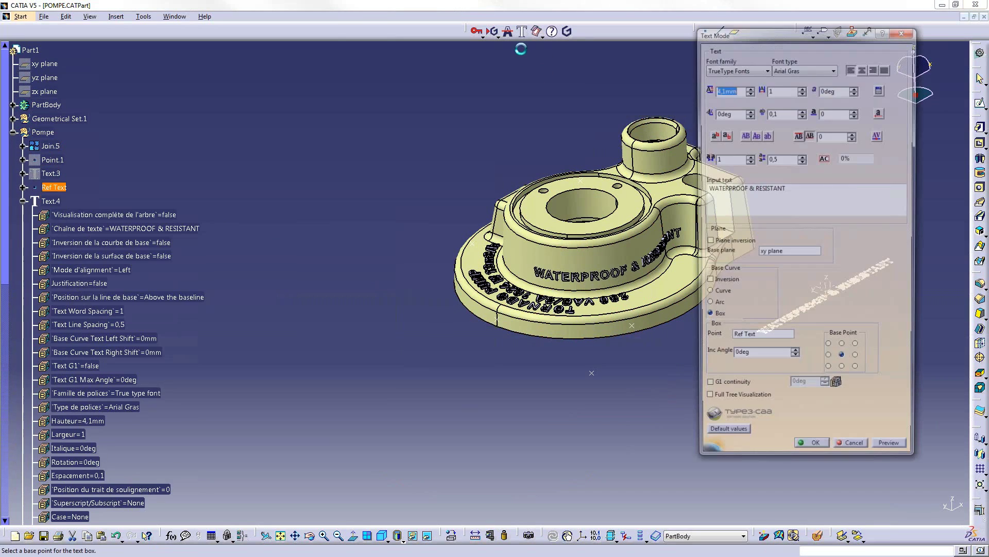
click(905, 30)
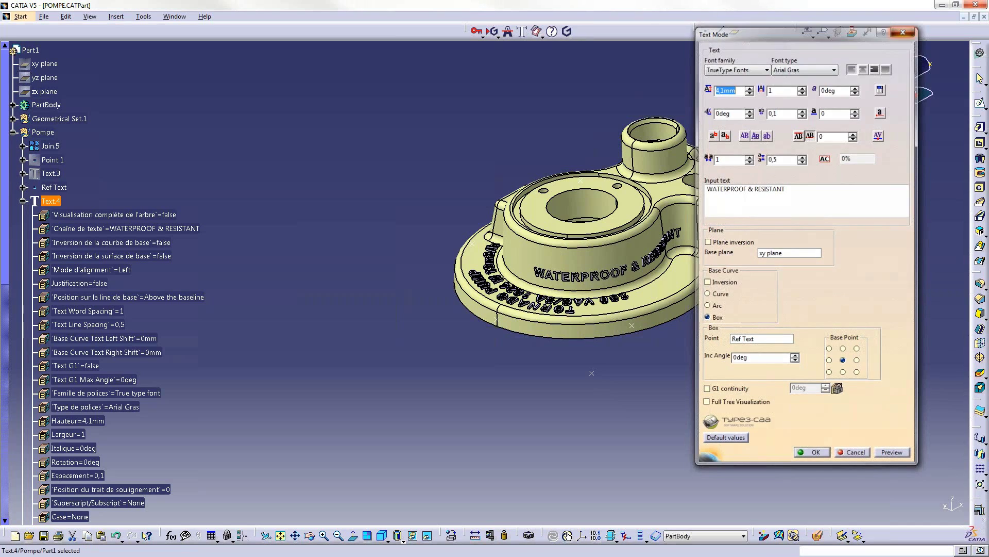
- Start a cylindrical mapping with Axis System.1 as reference axis system and the flat WATERPROOF & RESISTANT text as the curves to map
click(538, 32)
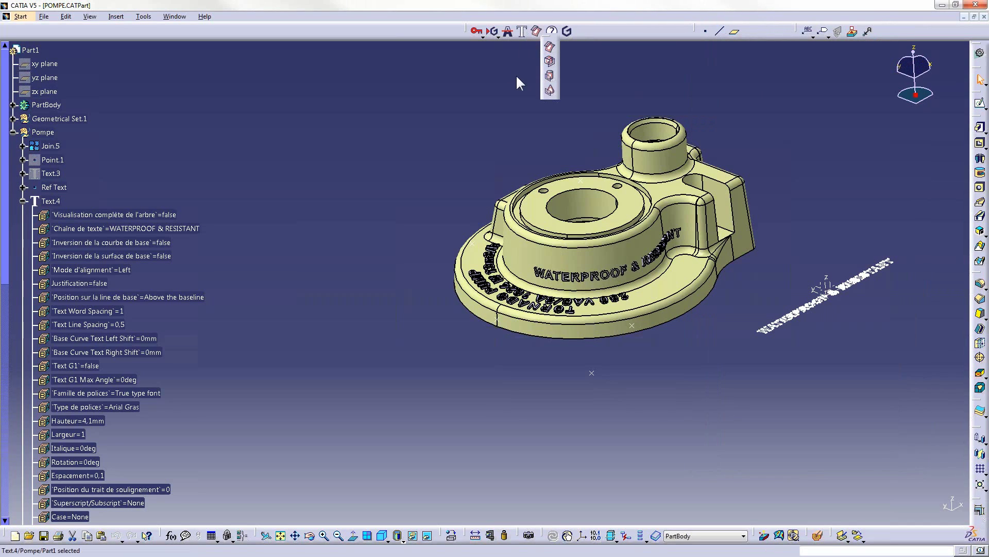
click(549, 77)
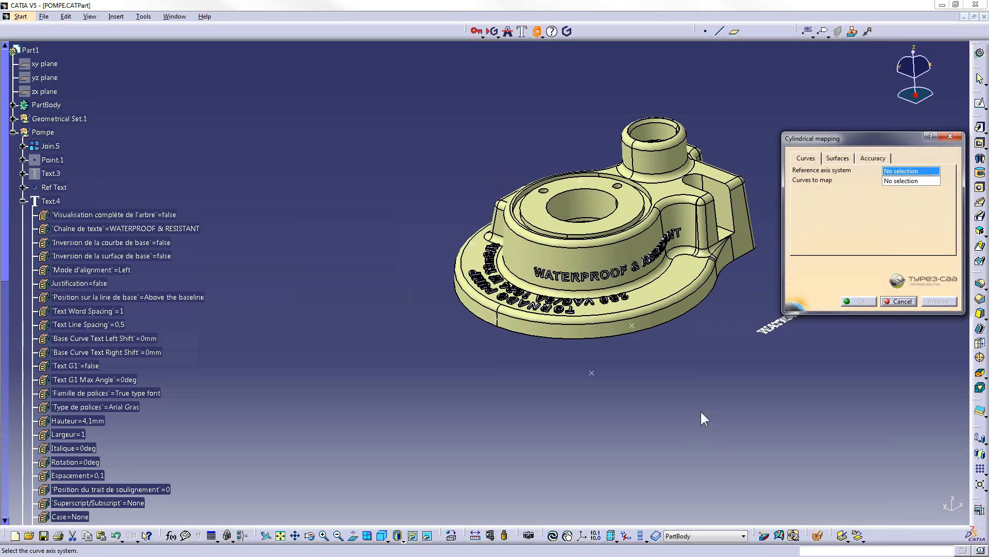
middle_drag(692, 305, 716, 276)
click(706, 277)
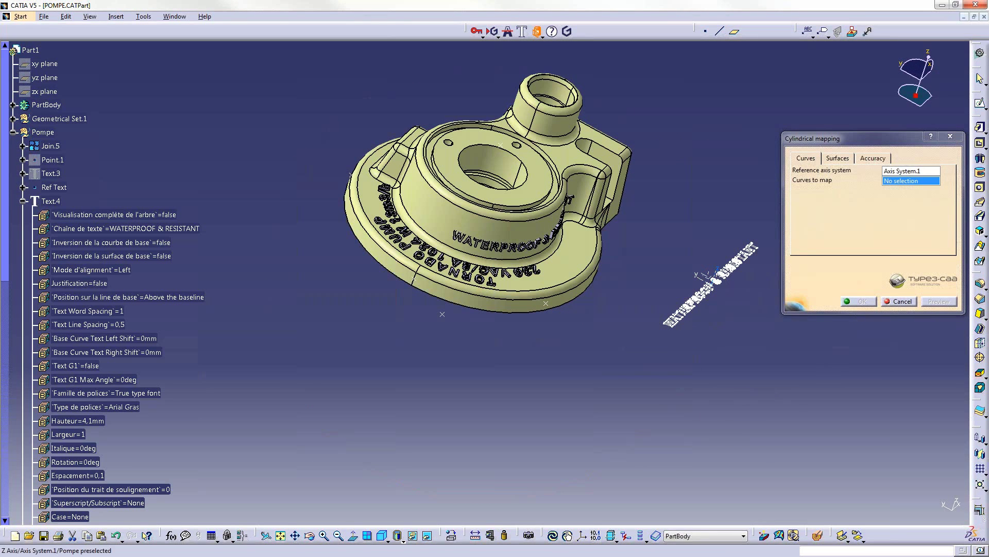
click(711, 283)
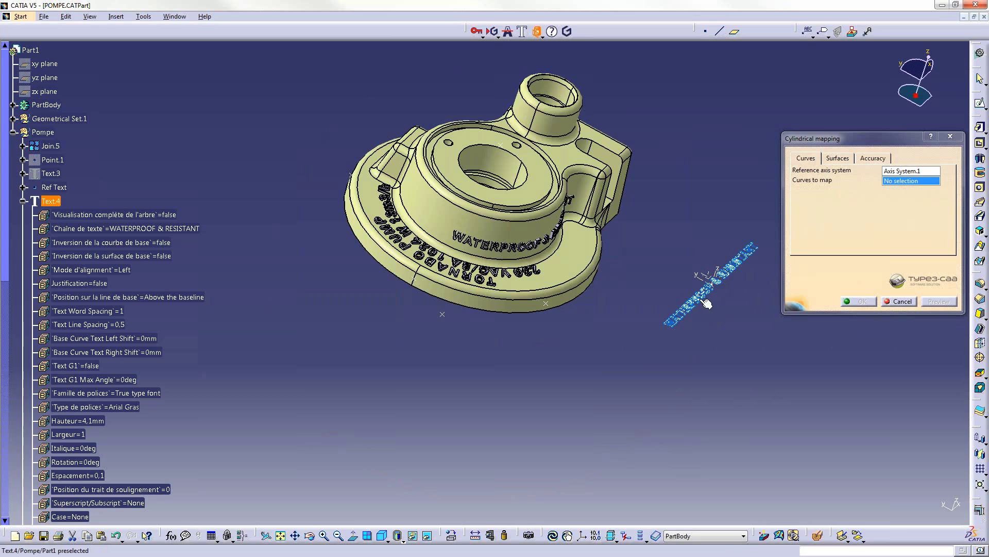
- Define the mapping cylinder with Axis1 and Axis2 as axis points, Ref3 as radius reference point and Ref2 as mapping reference point
click(838, 158)
middle_drag(602, 292, 623, 301)
click(496, 182)
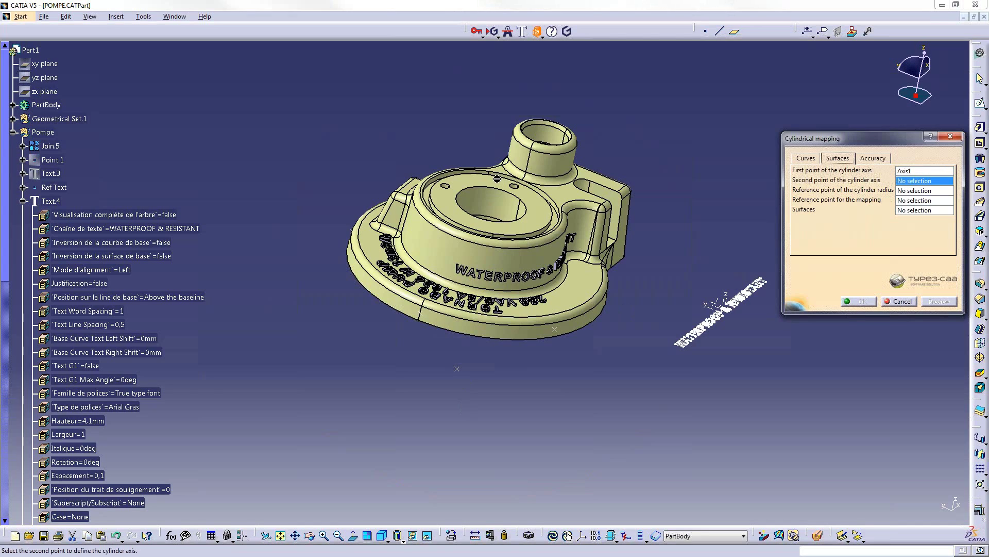
click(497, 179)
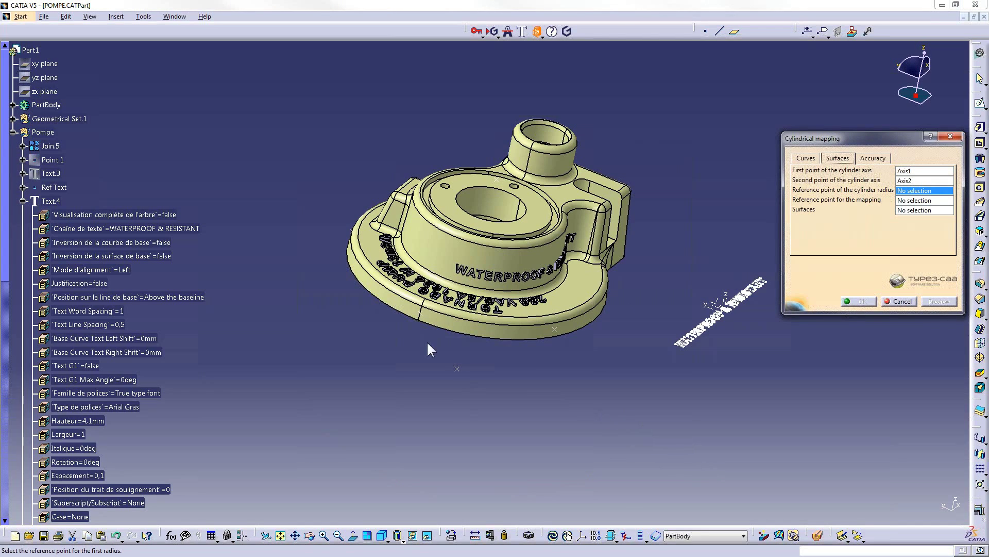
click(427, 316)
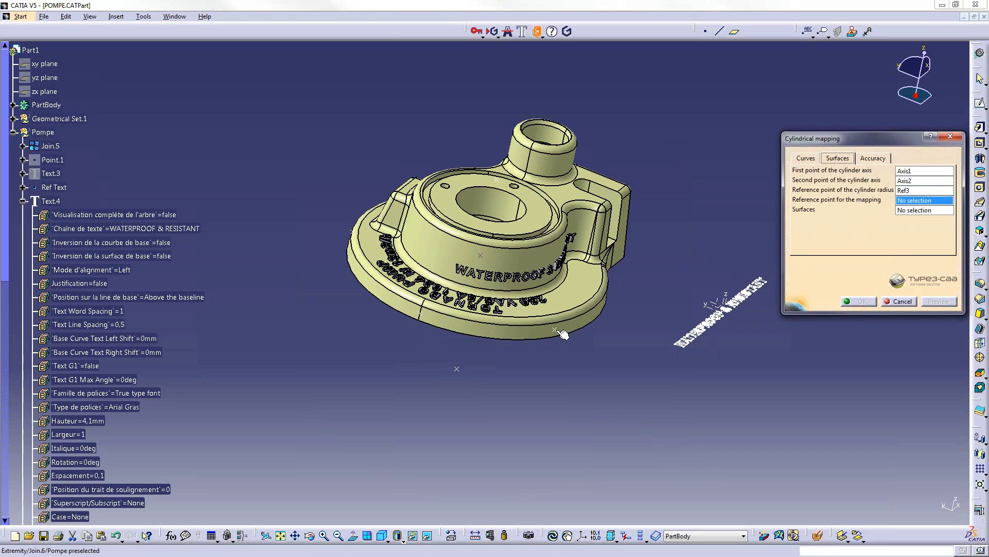
click(561, 334)
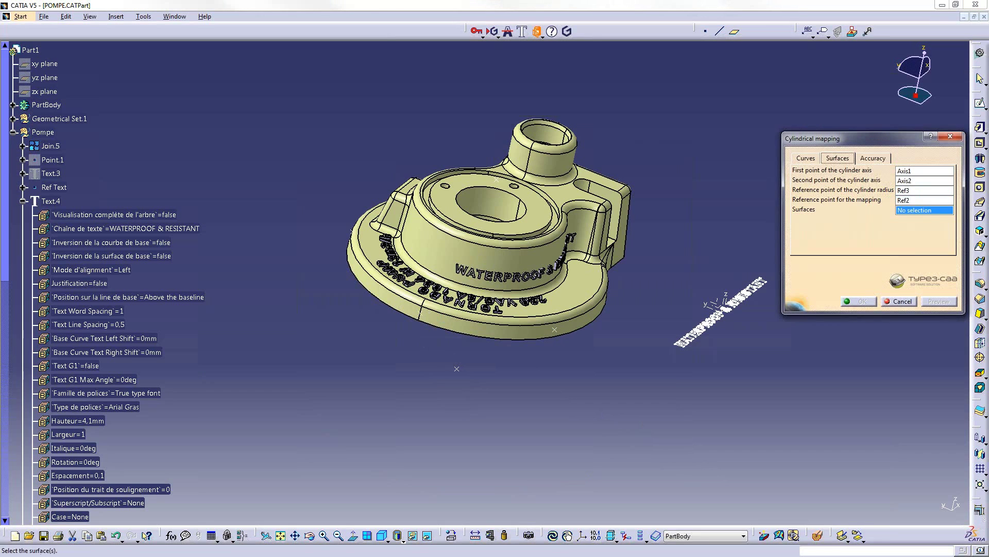
- Choose the outer rim surface of the pump base (Join.6) as target and create the cylindrical mapping
click(418, 320)
click(932, 301)
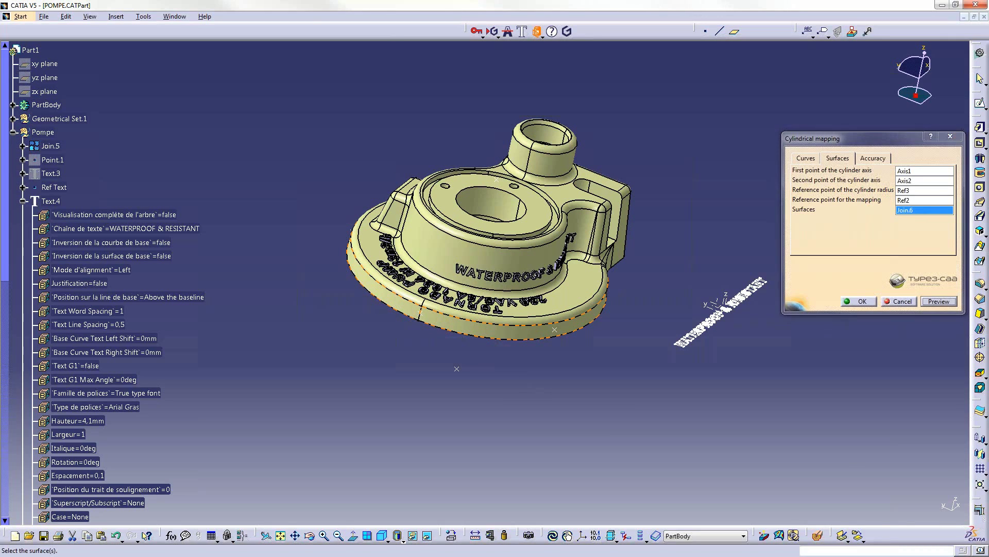
click(860, 301)
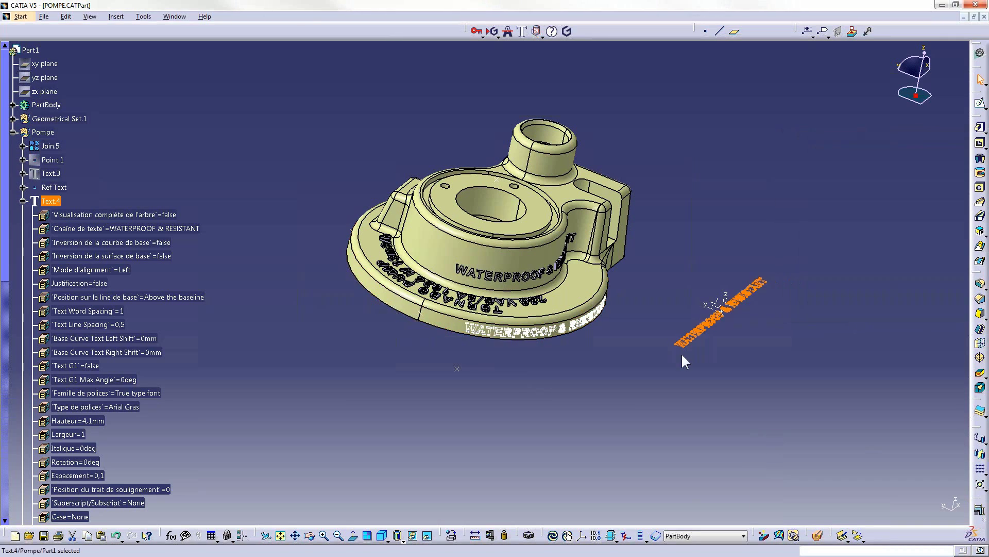
middle_drag(686, 334, 655, 335)
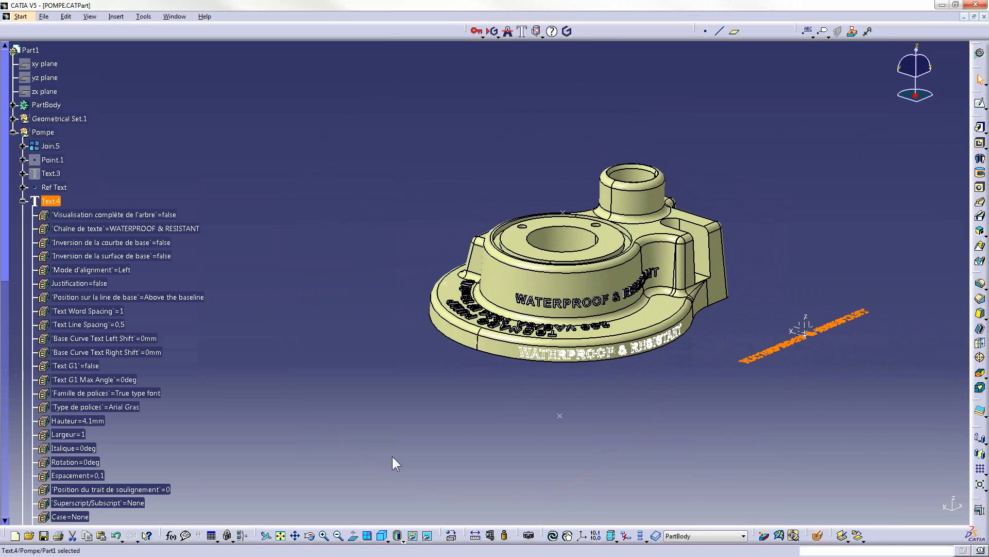
- Collapse the Text.4 branch in the tree and review the definition of Join.5
click(23, 201)
double_click(51, 146)
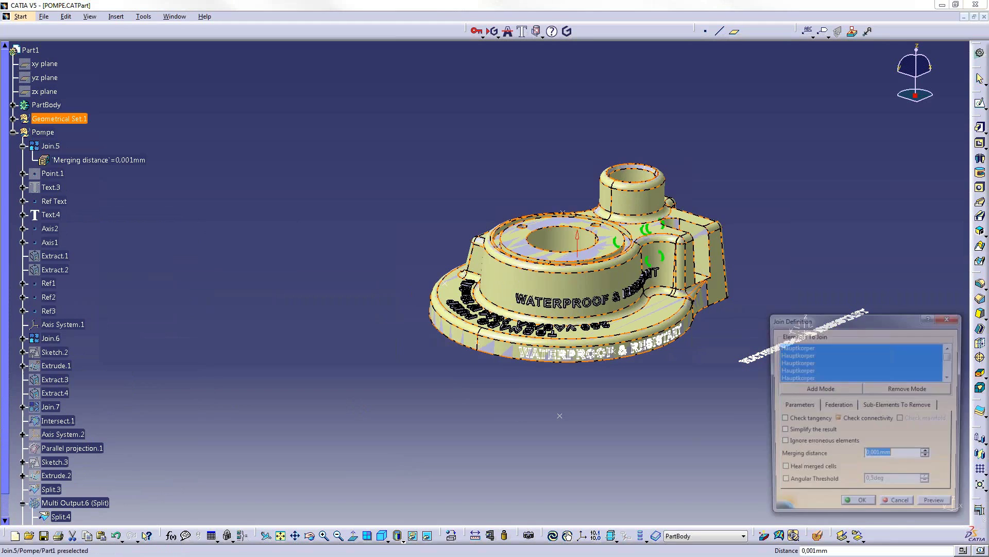
click(858, 500)
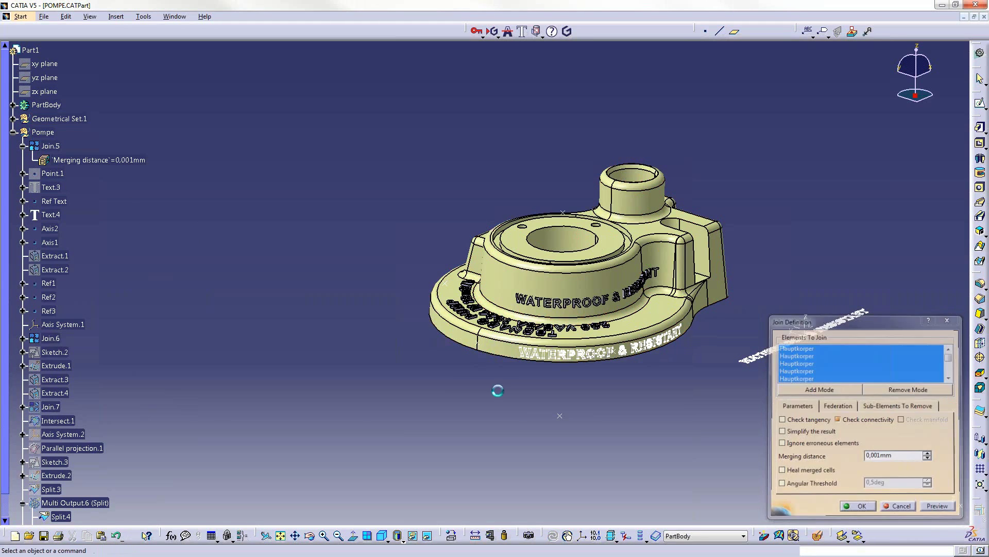
- Select the base rim surface Join.6 and switch to the surface design workbench
click(50, 338)
click(20, 16)
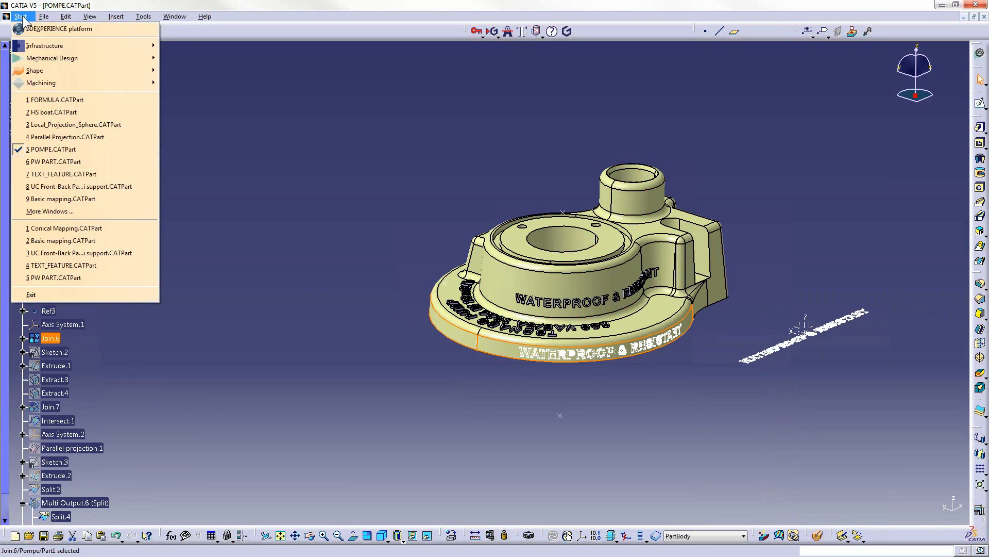
mouse_move(85, 59)
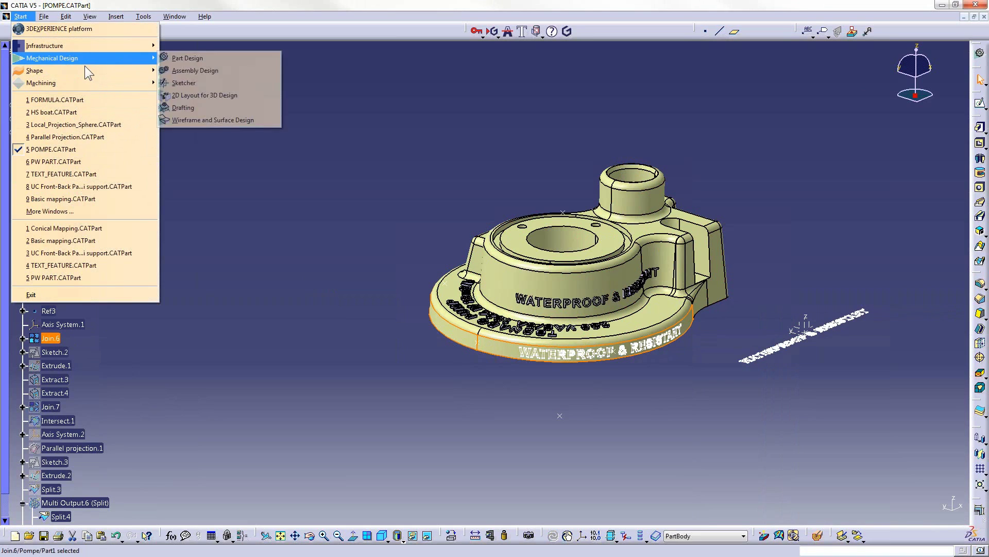
click(206, 95)
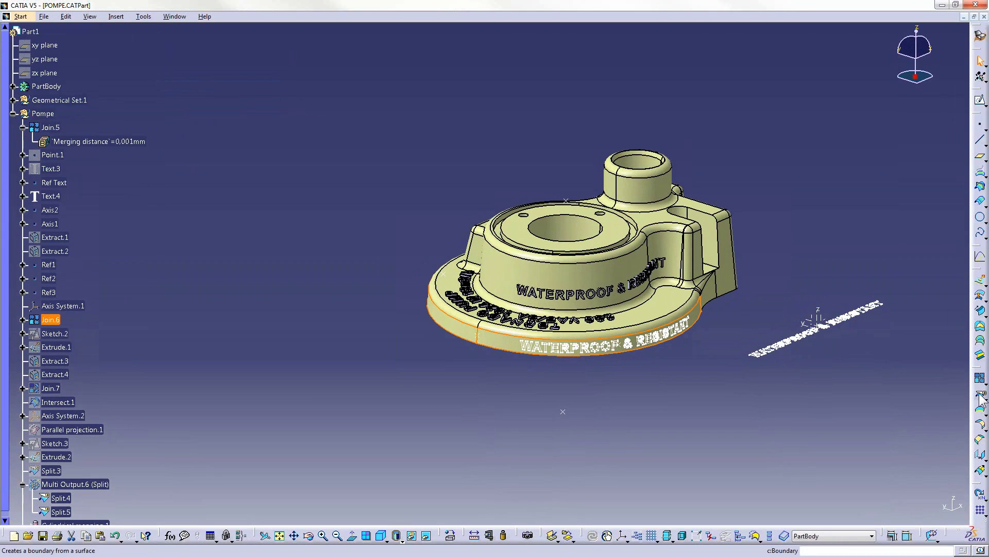
- Split Join.6 with Cylindrical mapping.1 as the cutting element, keeping all the sub-elements
click(981, 394)
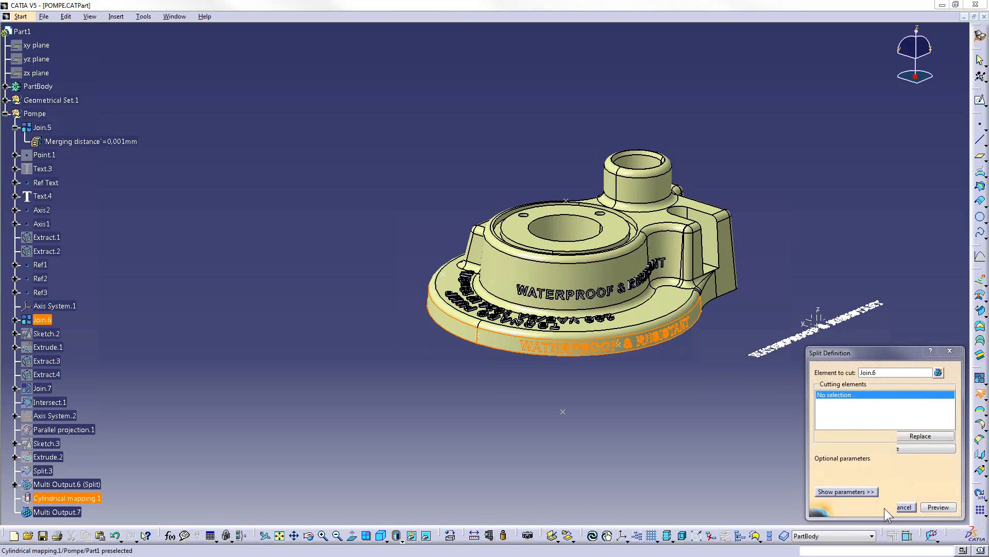
click(859, 507)
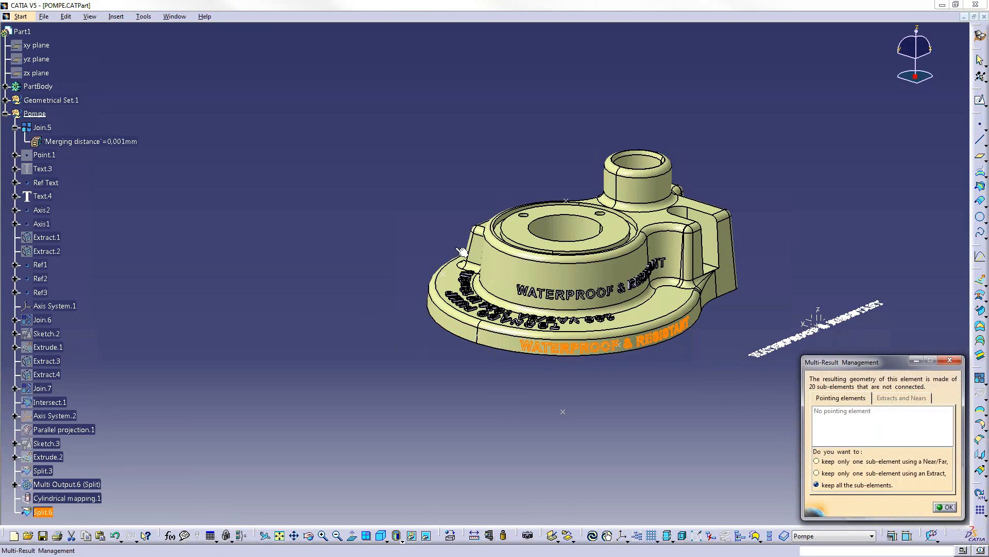
click(946, 507)
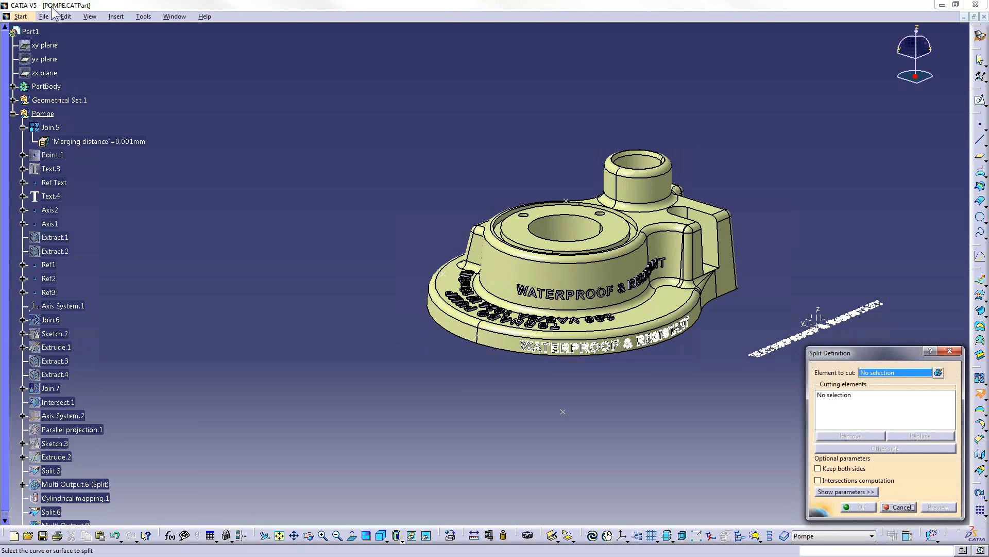
click(902, 507)
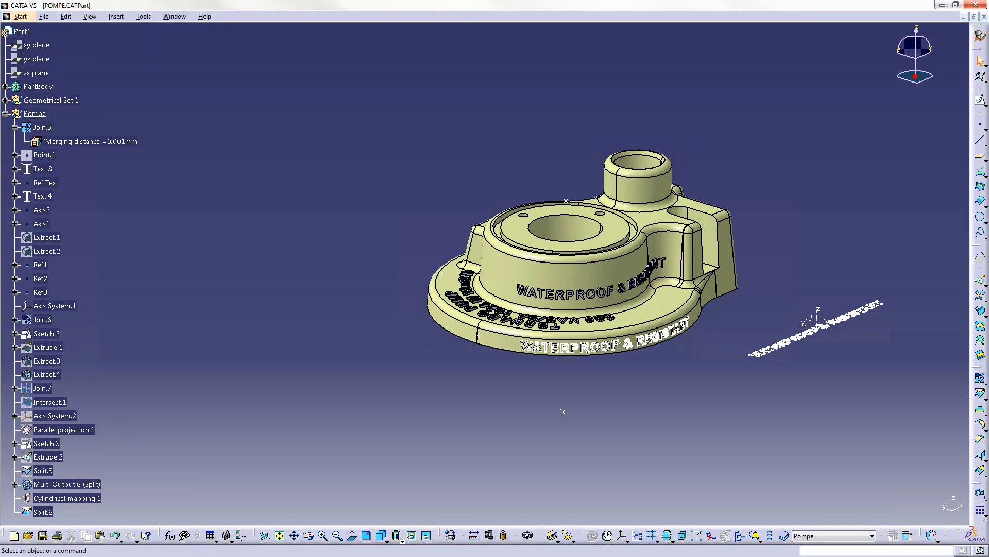
- Switch to the Part Design workbench and hide the Cylindrical mapping.1 curves
click(21, 16)
mouse_move(51, 59)
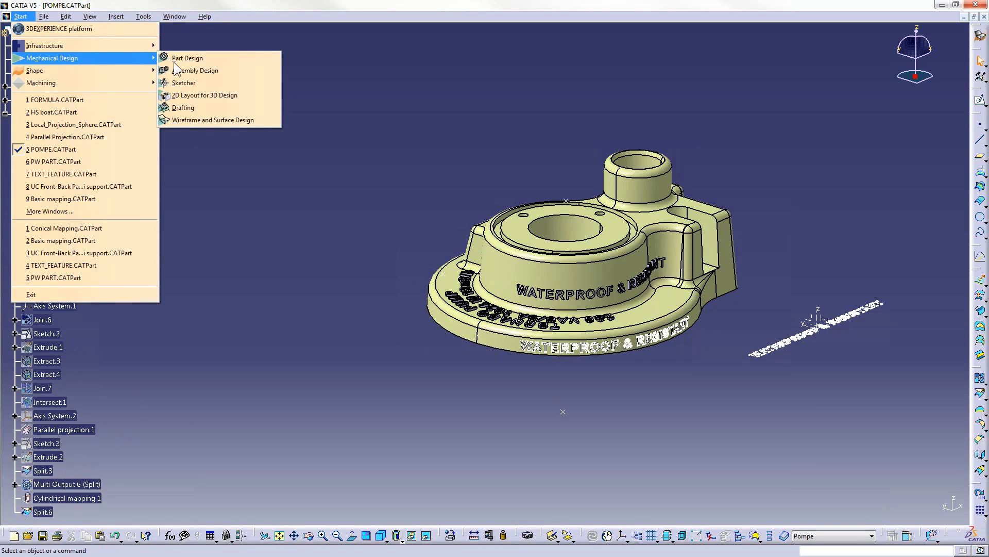
click(209, 58)
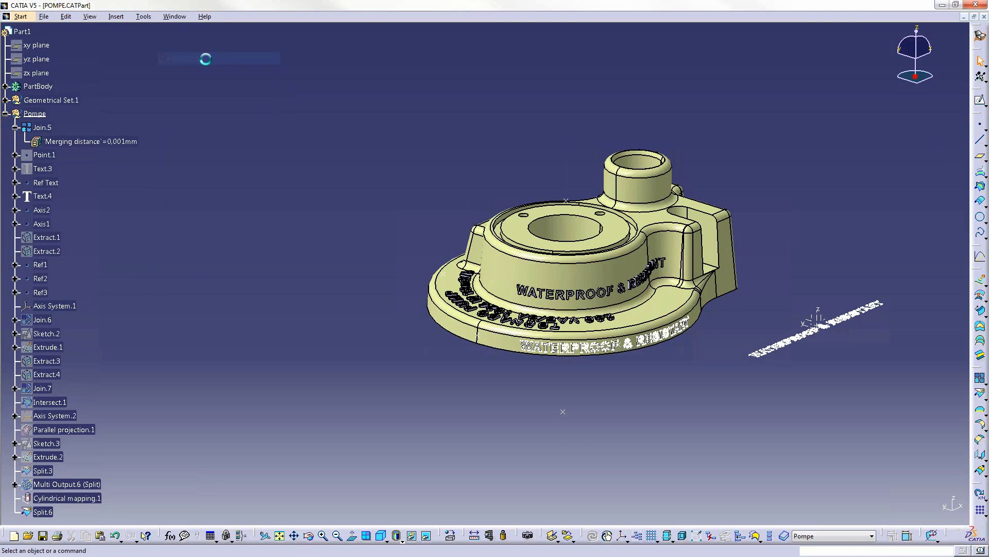
scroll(72, 349, down, 5)
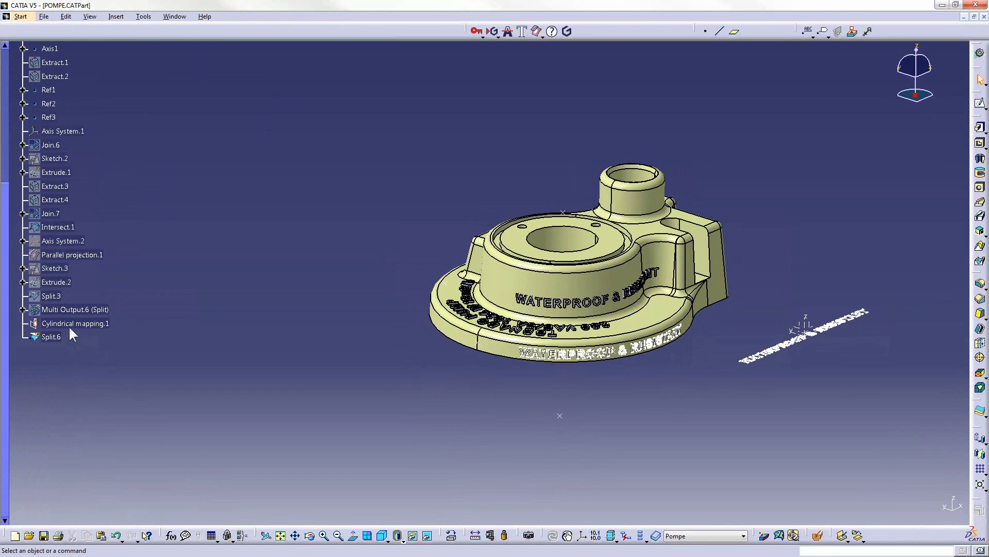
right_click(70, 323)
click(57, 346)
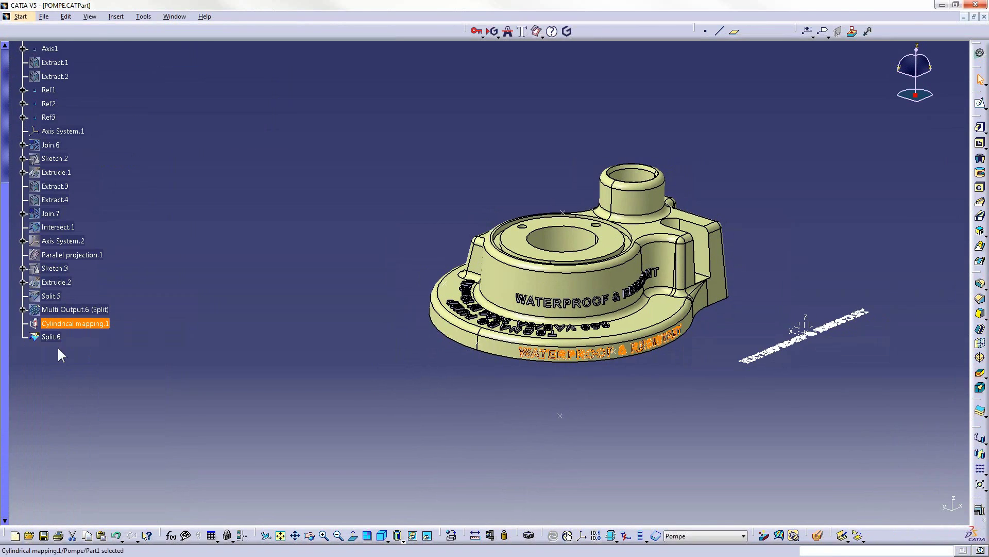
- Thicken Split.6 with first and second offsets of 1 mm, and hide the Cylindrical mapping.1 curves
click(51, 337)
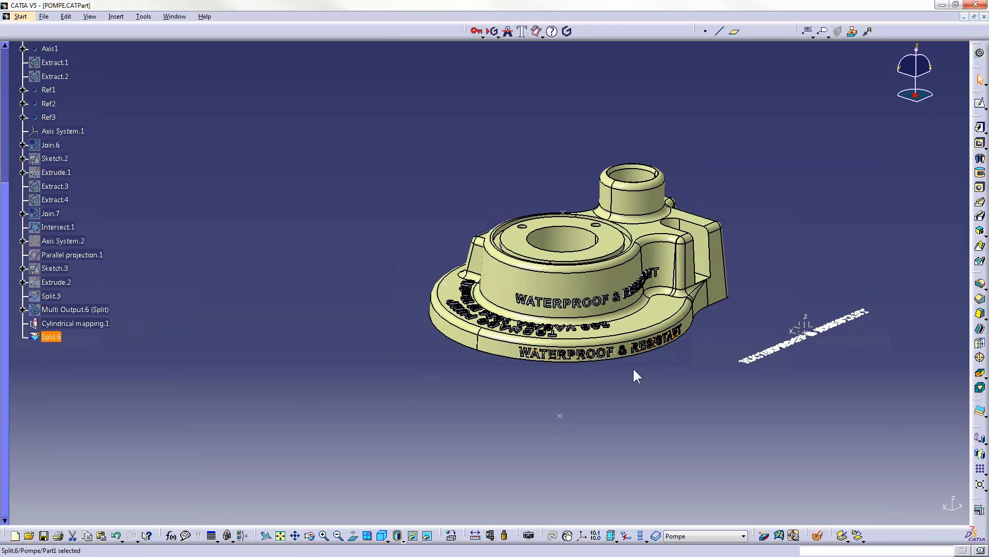
click(980, 410)
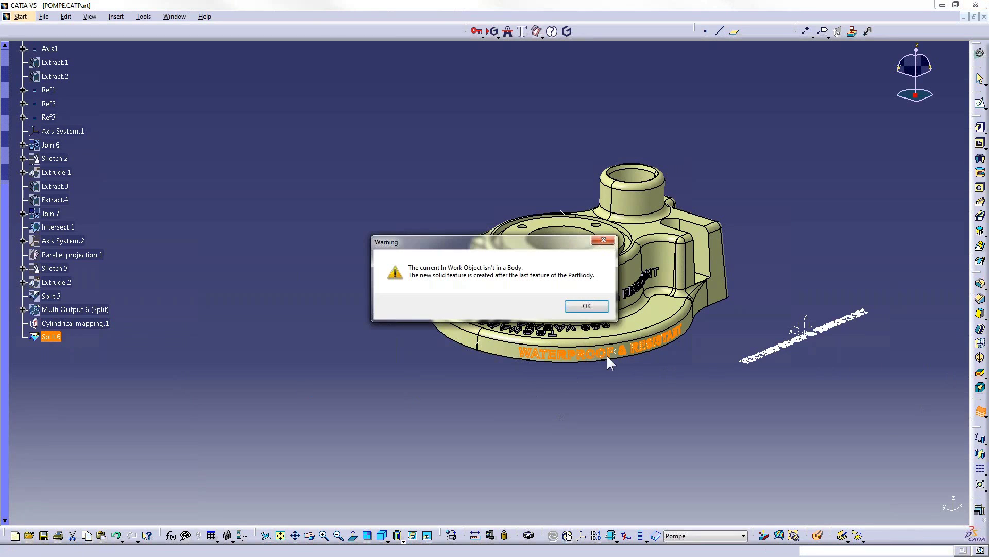
click(604, 307)
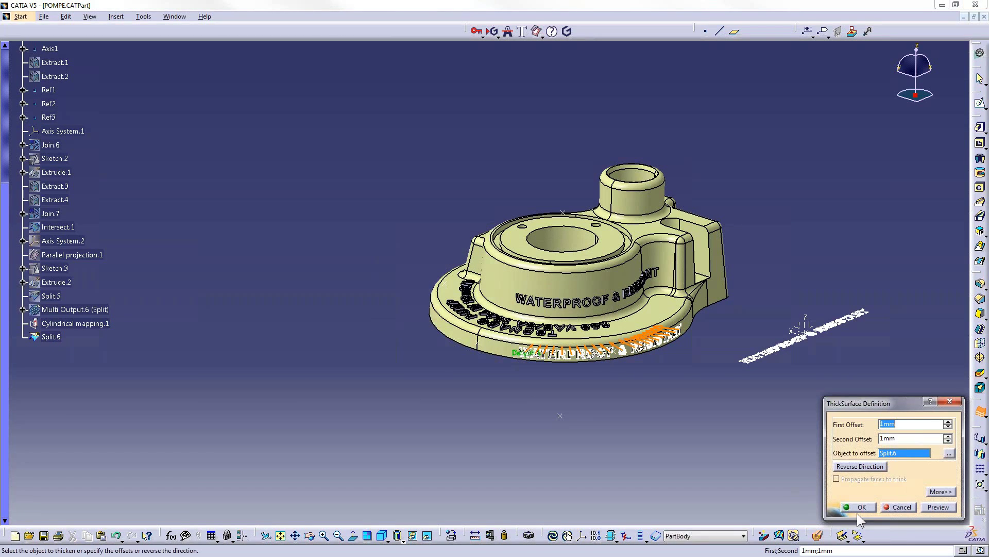
click(858, 507)
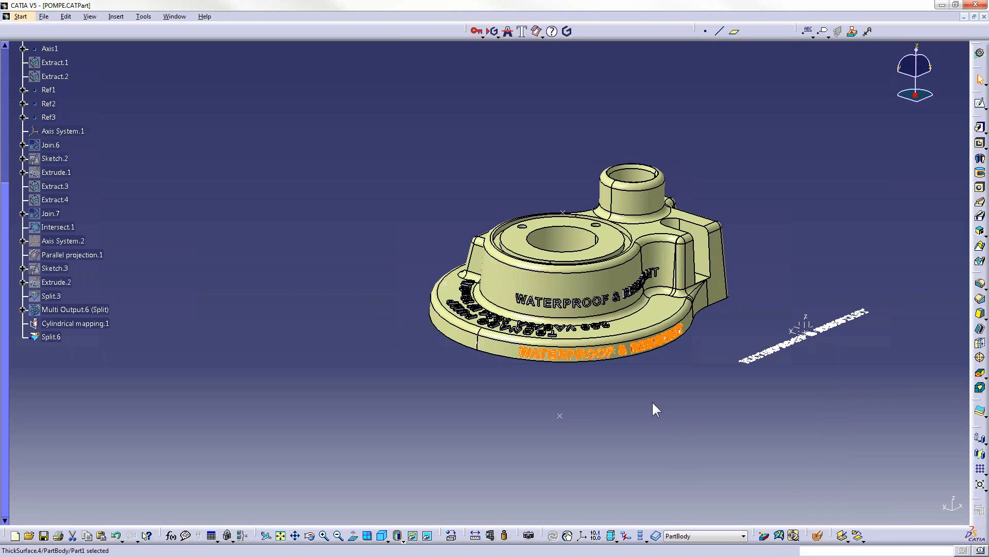
middle_drag(592, 407, 651, 314)
middle_drag(763, 388, 679, 317)
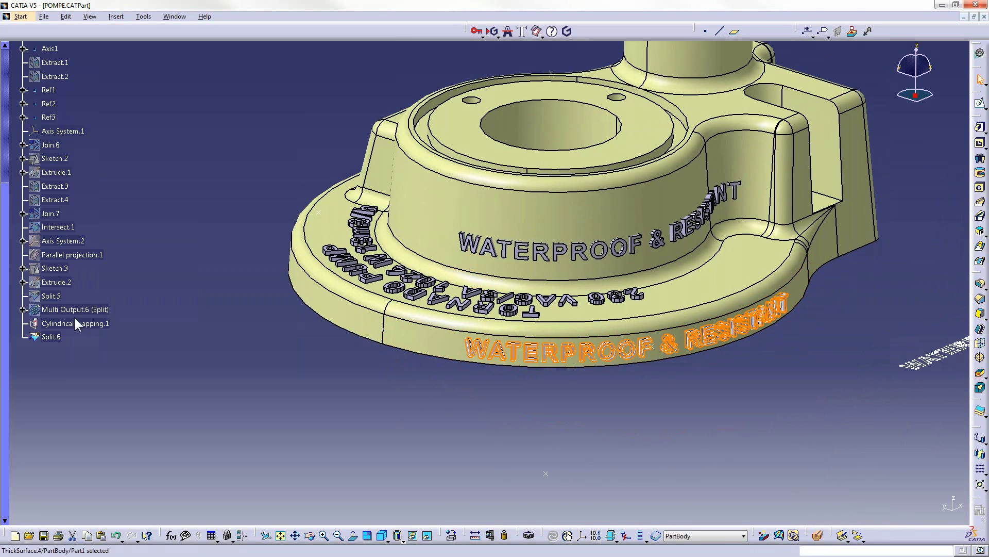
right_click(79, 327)
click(128, 355)
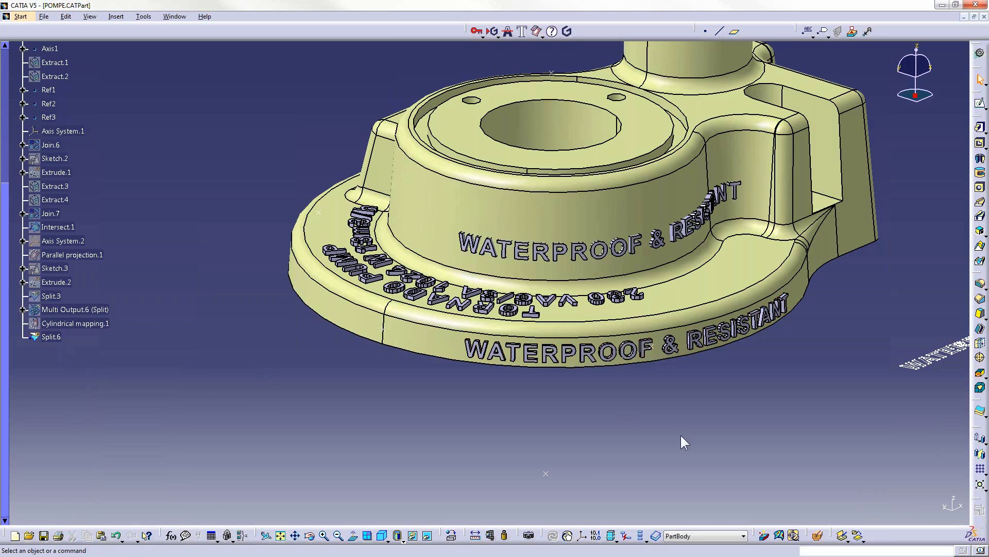
- Edit Cylindrical mapping.1 to use Ref1 as the reference point for the mapping, and update the part
middle_drag(680, 421, 591, 429)
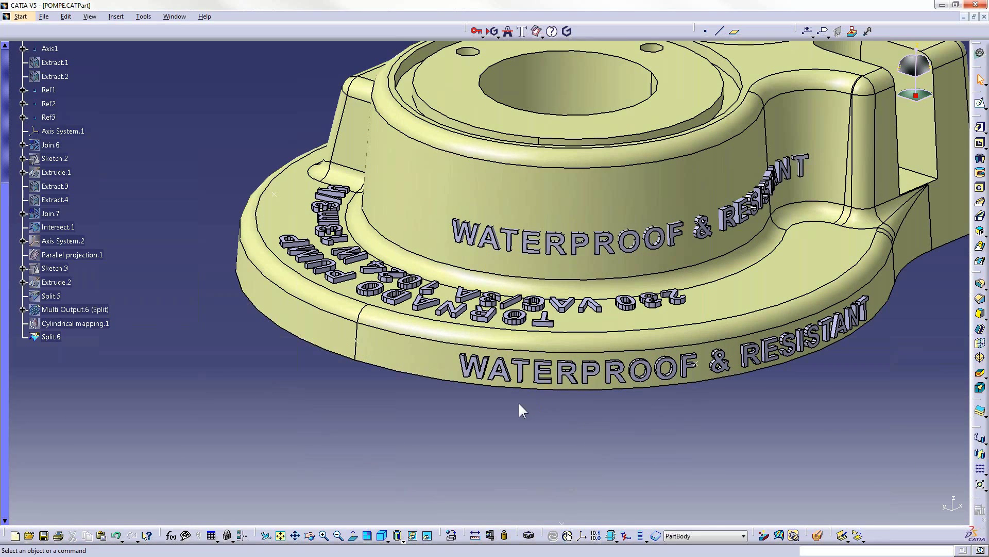
mouse_move(226, 338)
middle_down()
mouse_move(629, 223)
mouse_move(748, 220)
middle_up()
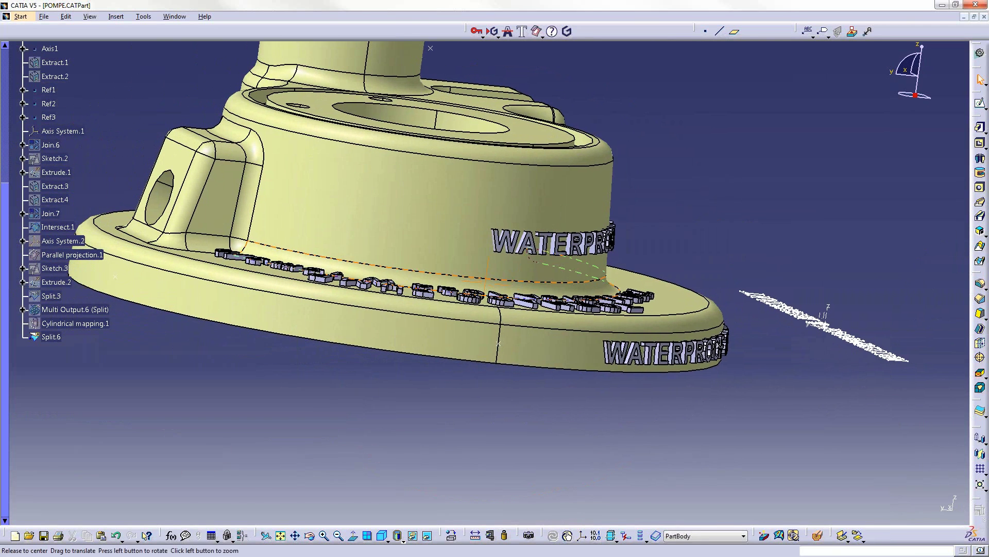
middle_drag(397, 273, 496, 292)
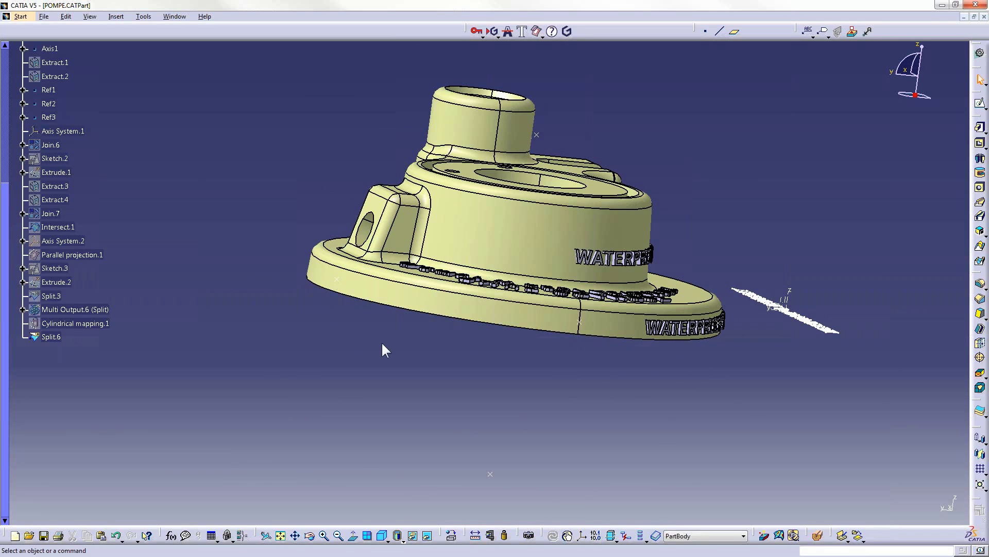
mouse_move(411, 308)
middle_down()
mouse_move(395, 287)
mouse_move(404, 302)
middle_up()
middle_drag(787, 225, 745, 226)
double_click(97, 323)
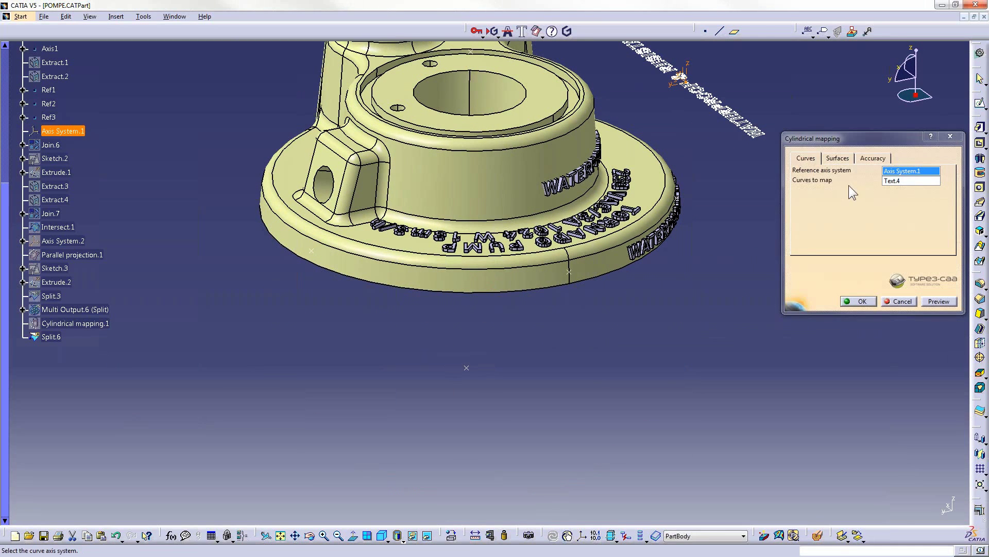
click(838, 158)
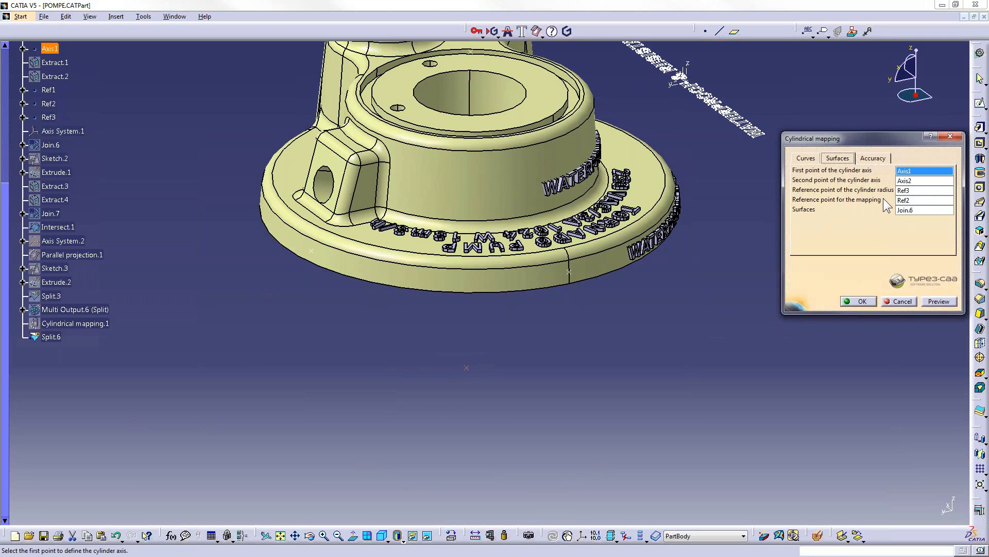
click(923, 201)
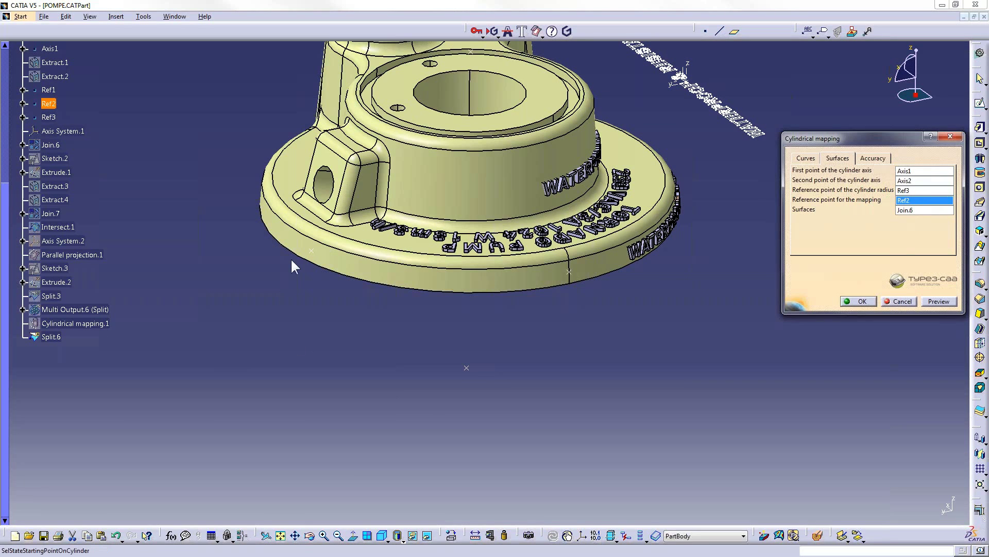
click(318, 253)
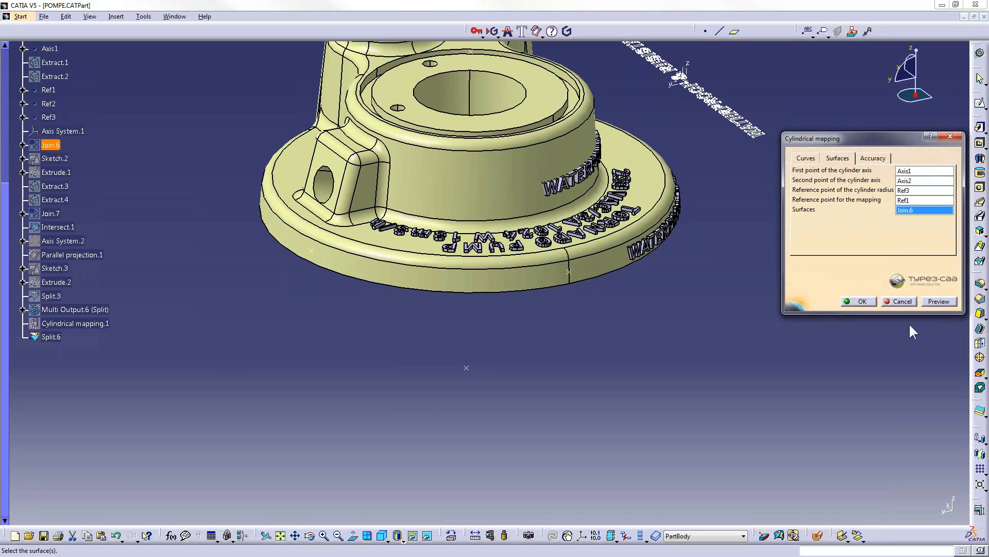
click(861, 302)
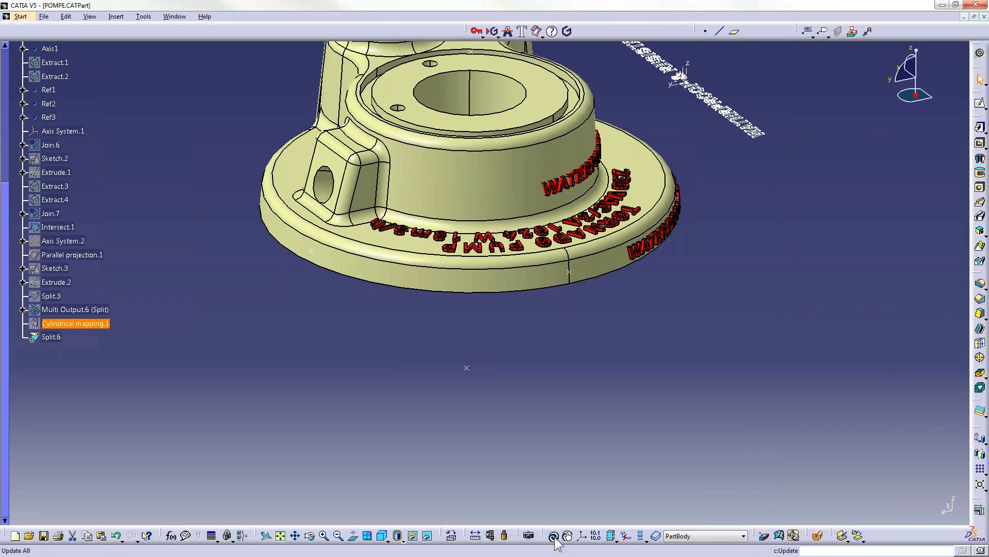
click(554, 537)
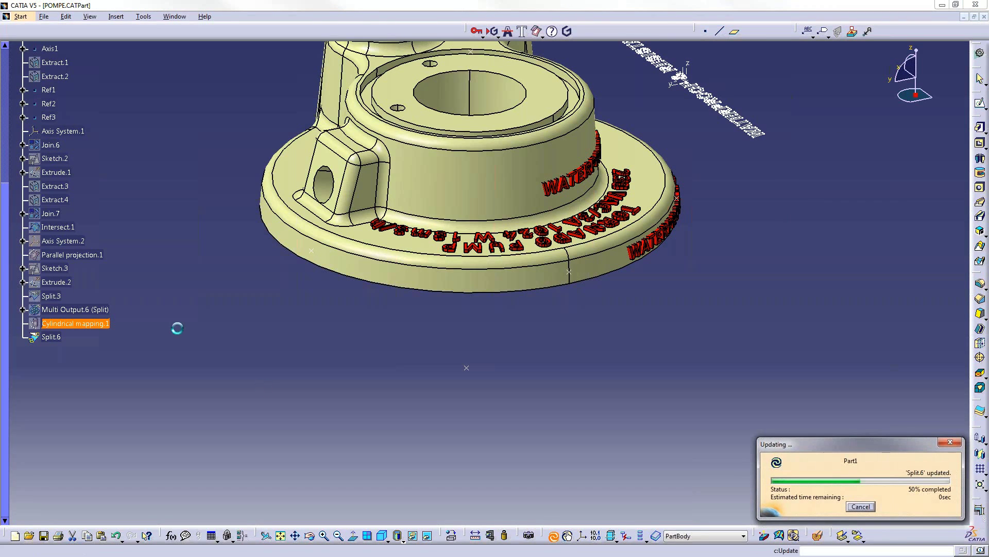
middle_drag(431, 371, 656, 365)
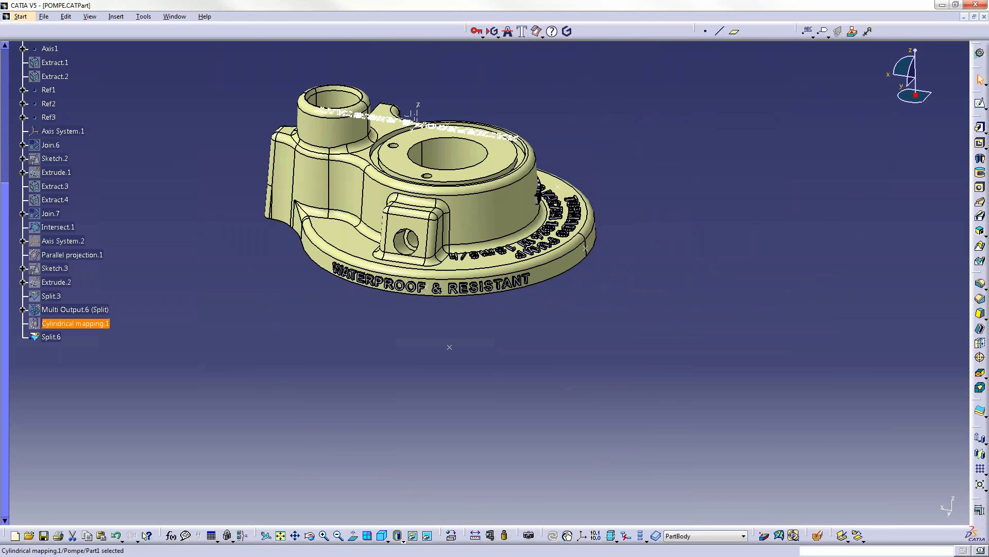
middle_drag(746, 239, 690, 152)
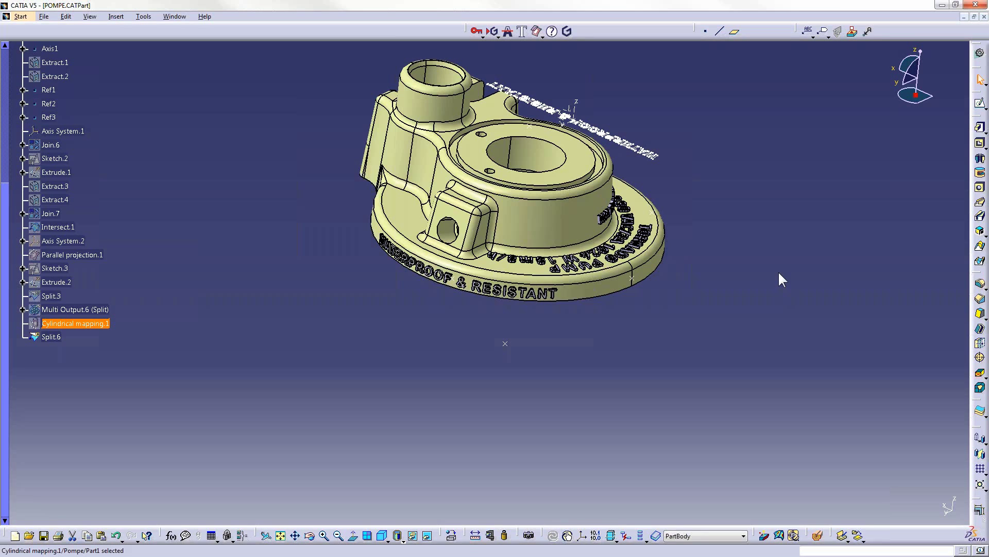
- Switch to the open document Conical Mapping.CATPart
click(172, 17)
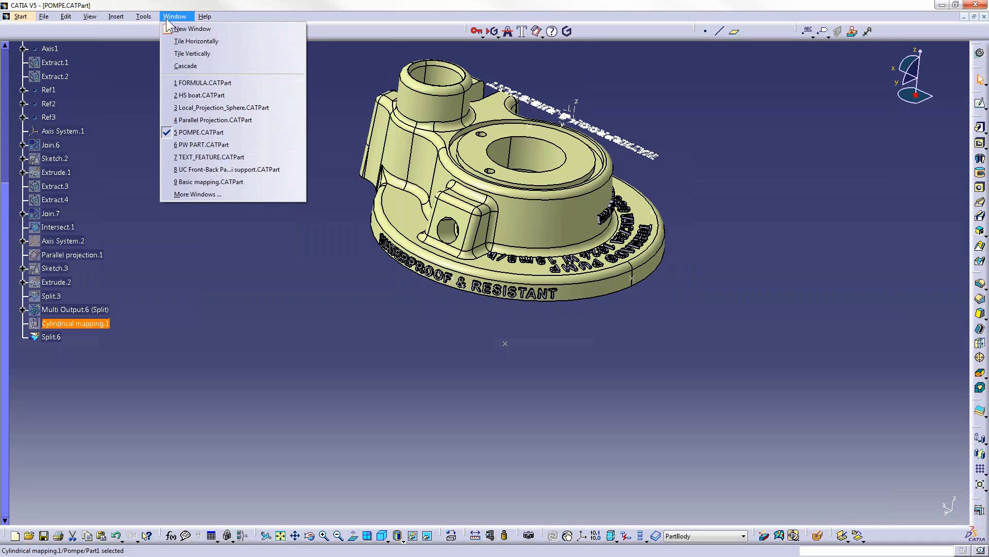
click(197, 194)
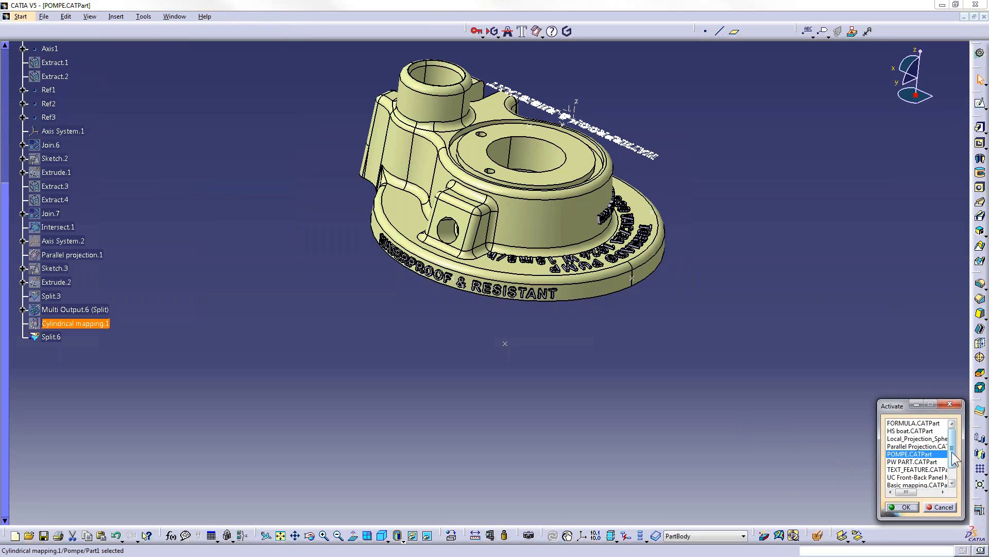
scroll(954, 457, down, 1)
click(916, 478)
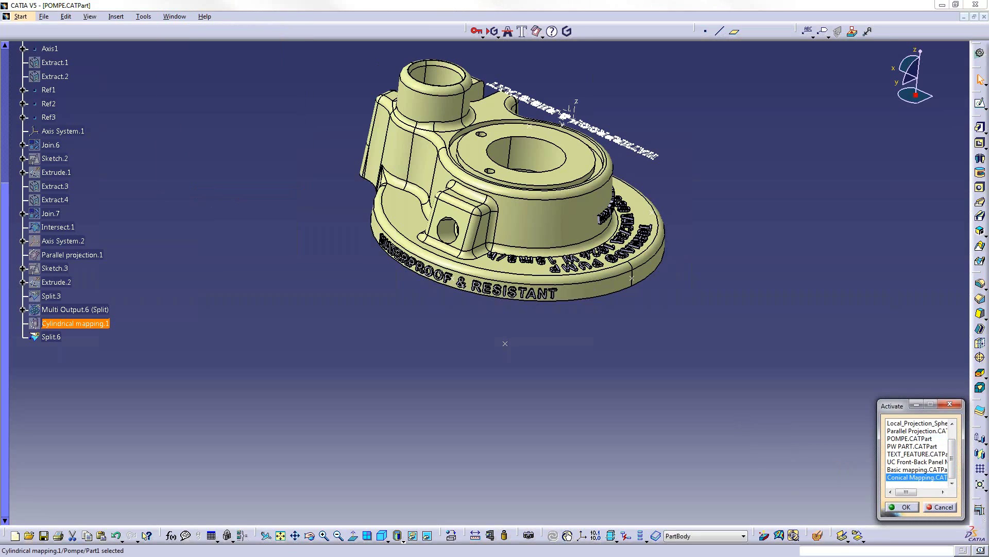
click(903, 507)
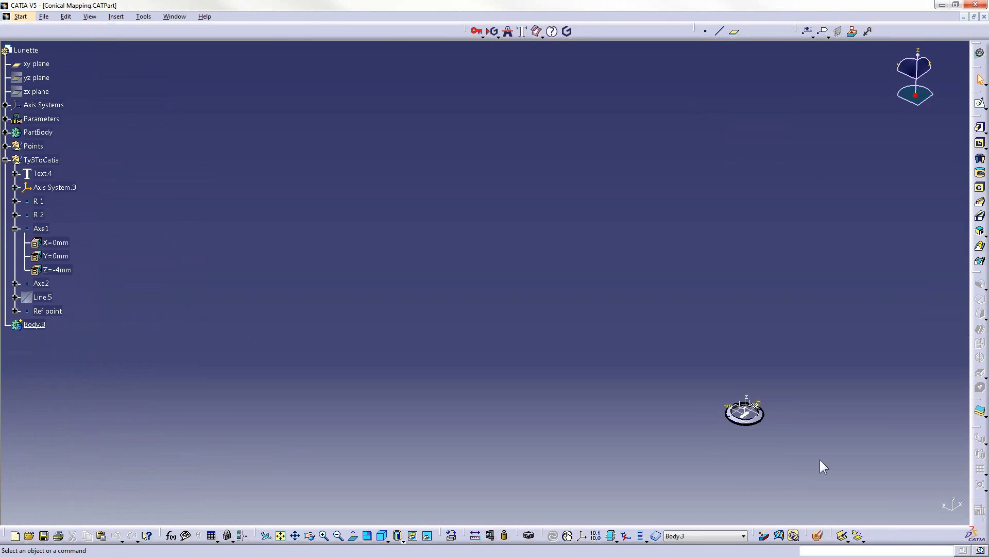
- Start a conical mapping of the text at the ring's centre, with Axis System.3 as the reference axis system
middle_drag(822, 464, 934, 314)
middle_drag(771, 360, 404, 226)
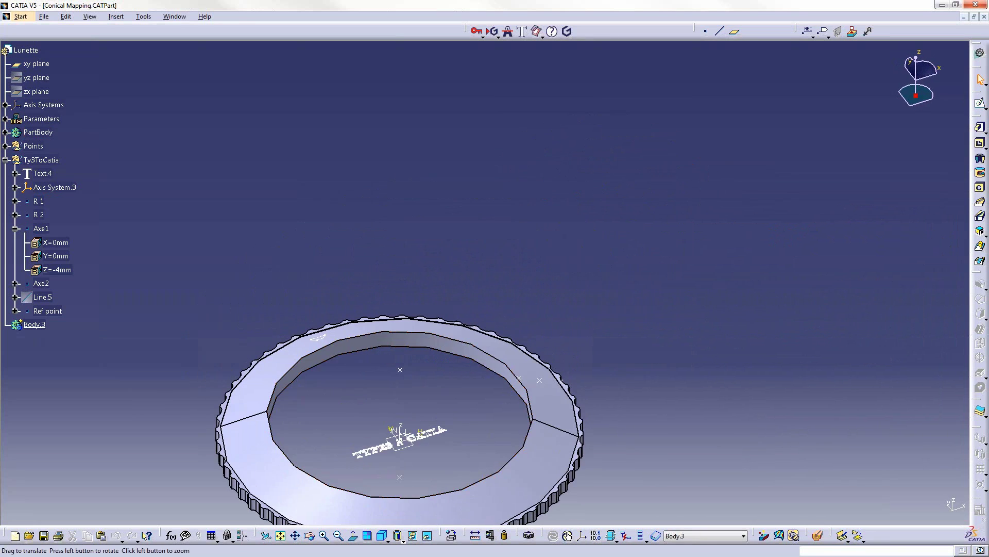
middle_drag(367, 370, 509, 233)
click(542, 36)
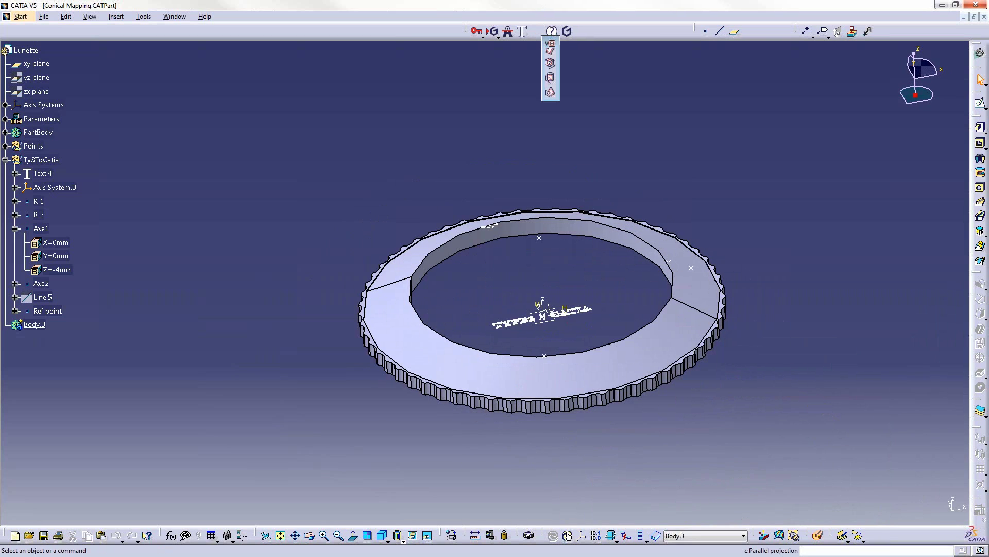
click(551, 93)
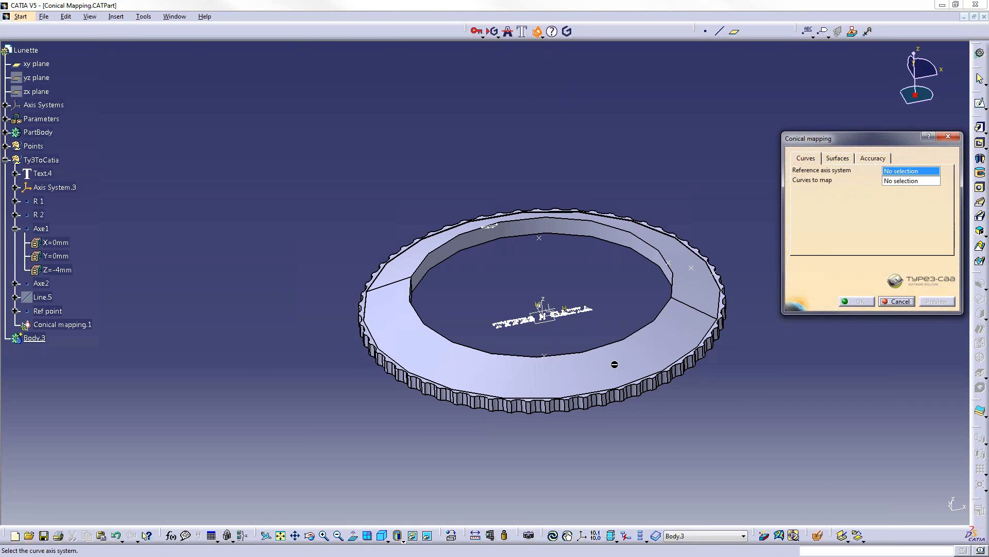
click(549, 309)
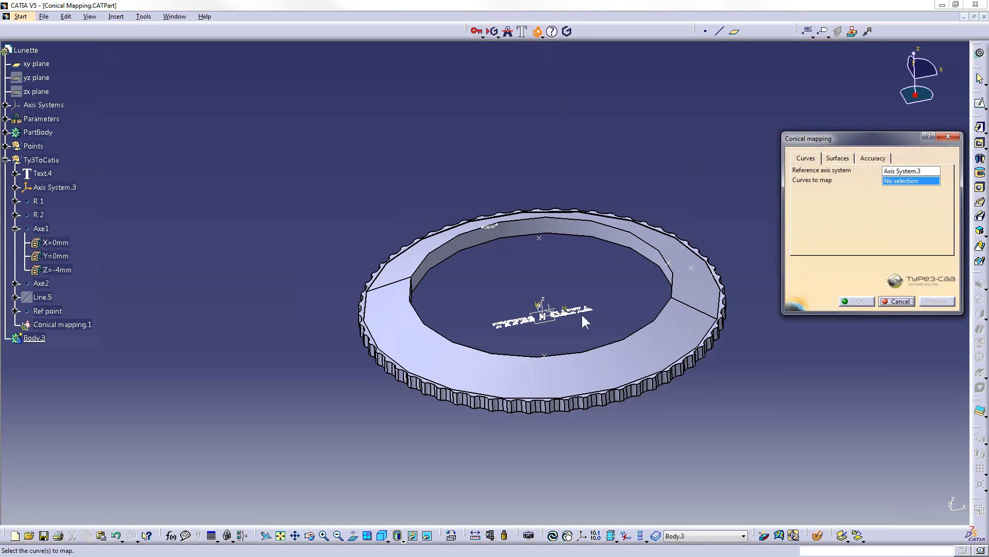
- Define the cone with axis points Axe1 and Axe2, radius references R 1 and R 2, and Ref point as the mapping reference
click(837, 158)
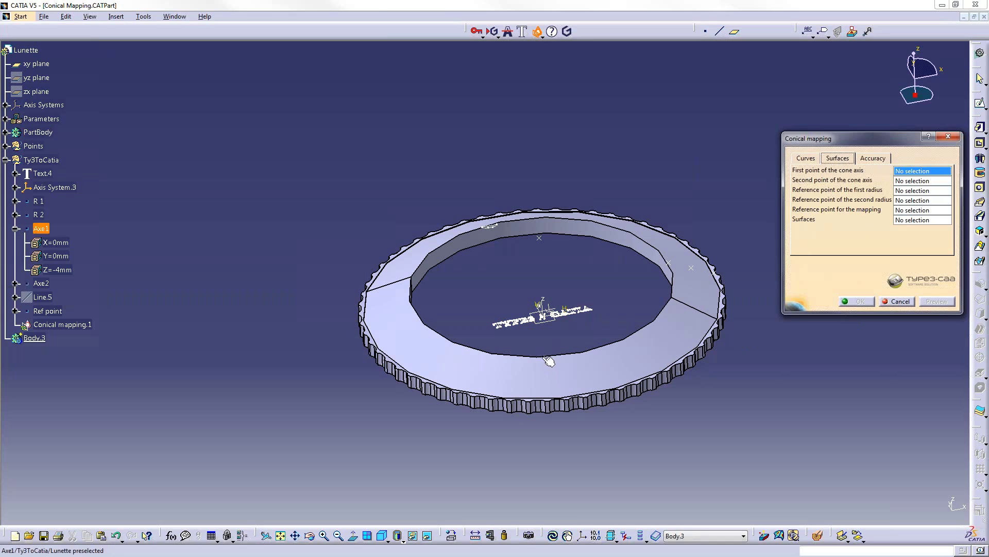
click(543, 356)
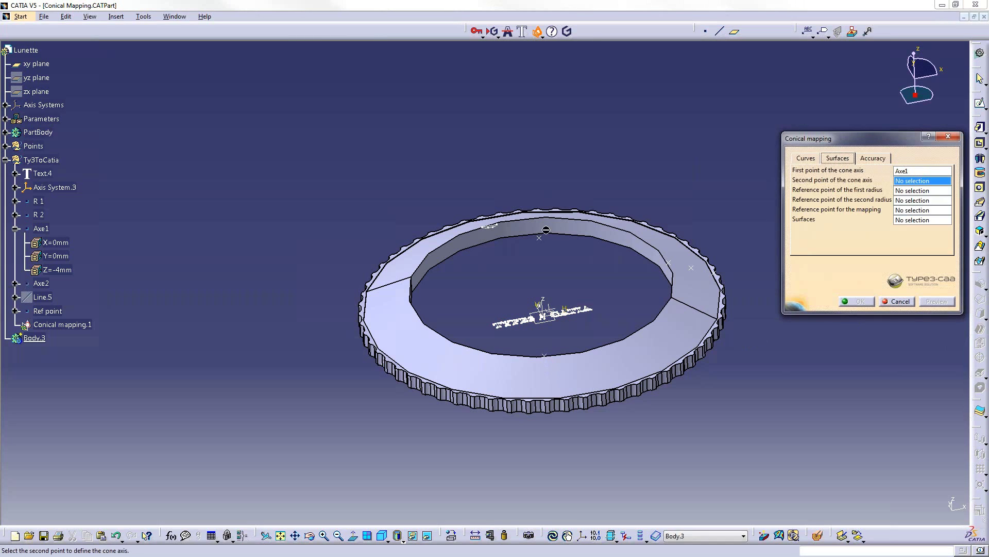
click(546, 241)
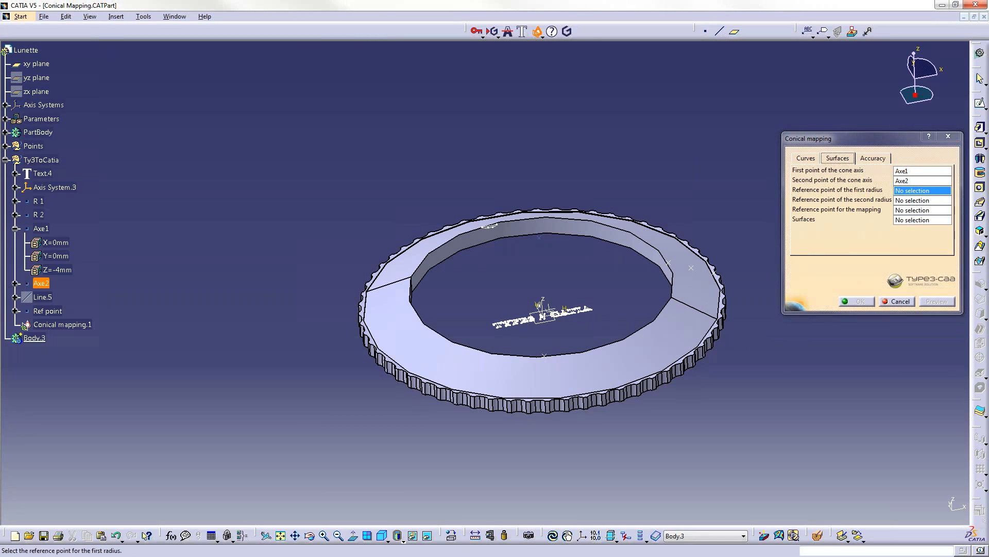
mouse_move(683, 404)
middle_down()
mouse_move(668, 432)
mouse_move(867, 517)
middle_up()
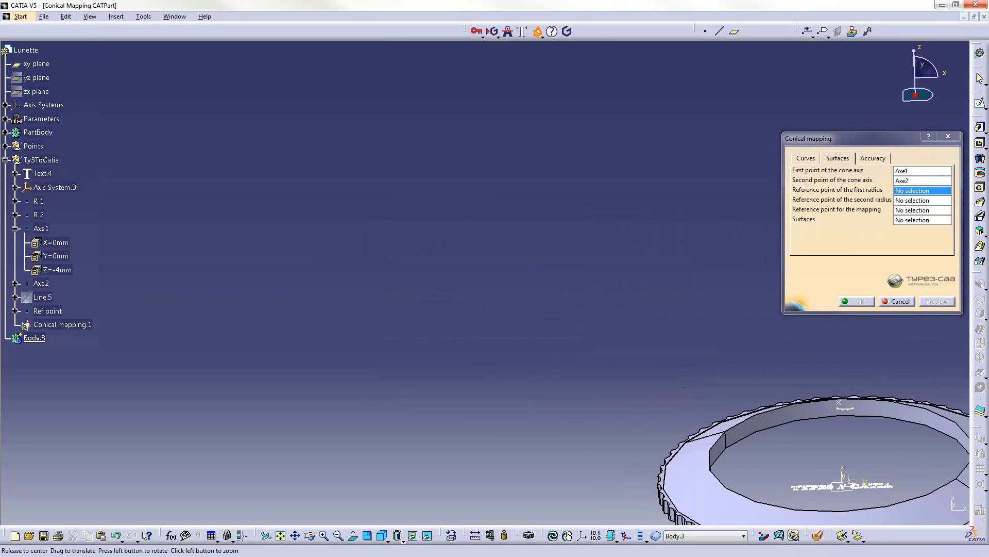
middle_click(868, 517)
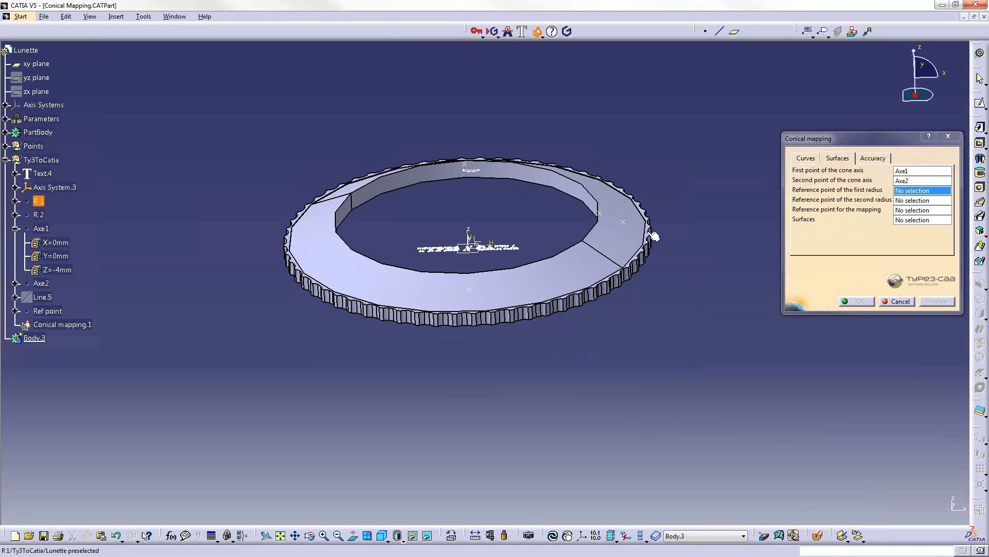
click(623, 222)
click(603, 217)
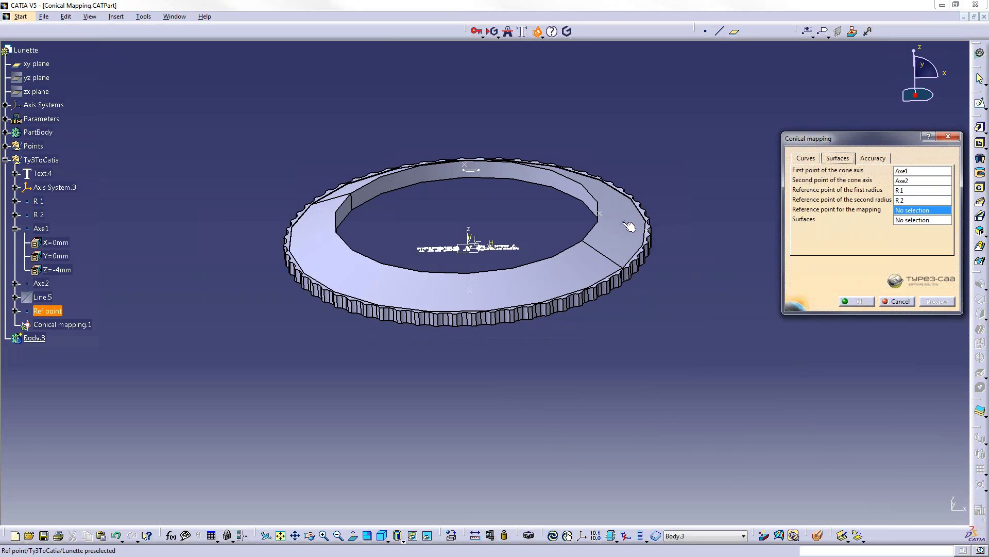
click(628, 226)
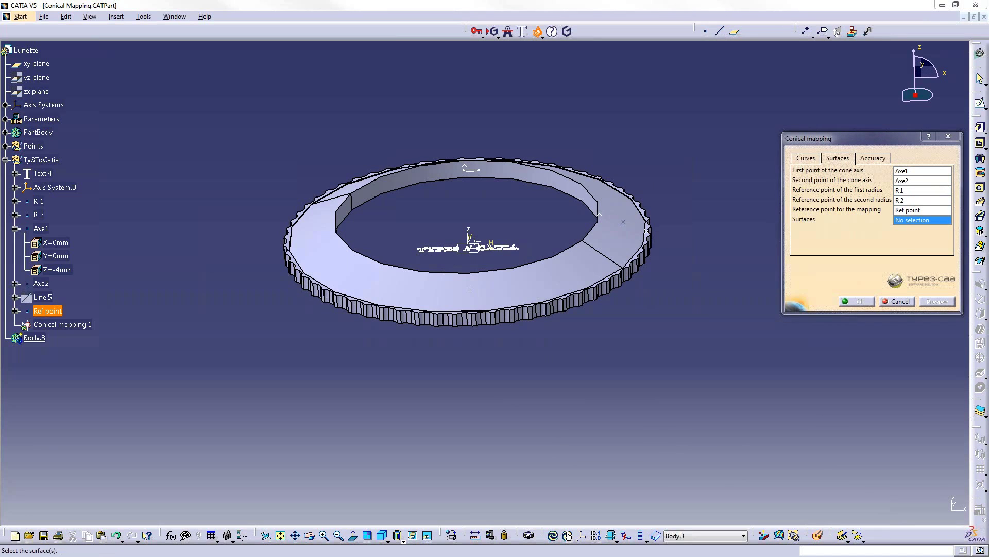
- Choose the ring's sloped upper face as the target surface and run the conical mapping
click(616, 269)
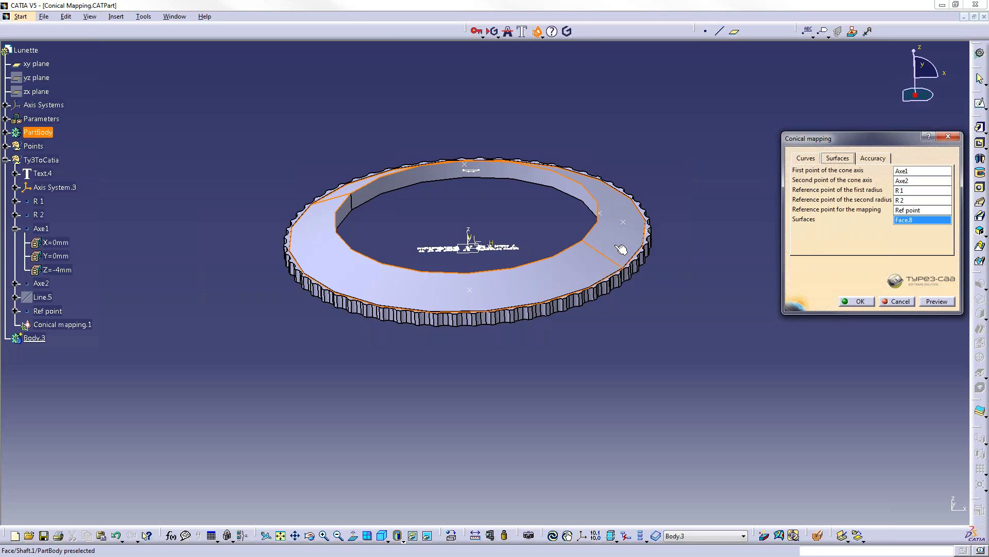
middle_drag(685, 285, 567, 285)
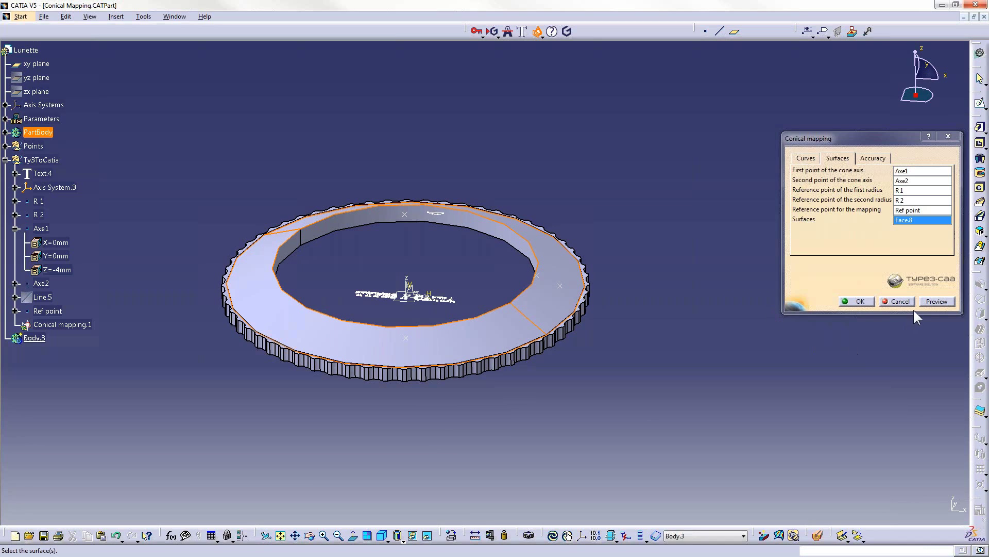
click(867, 301)
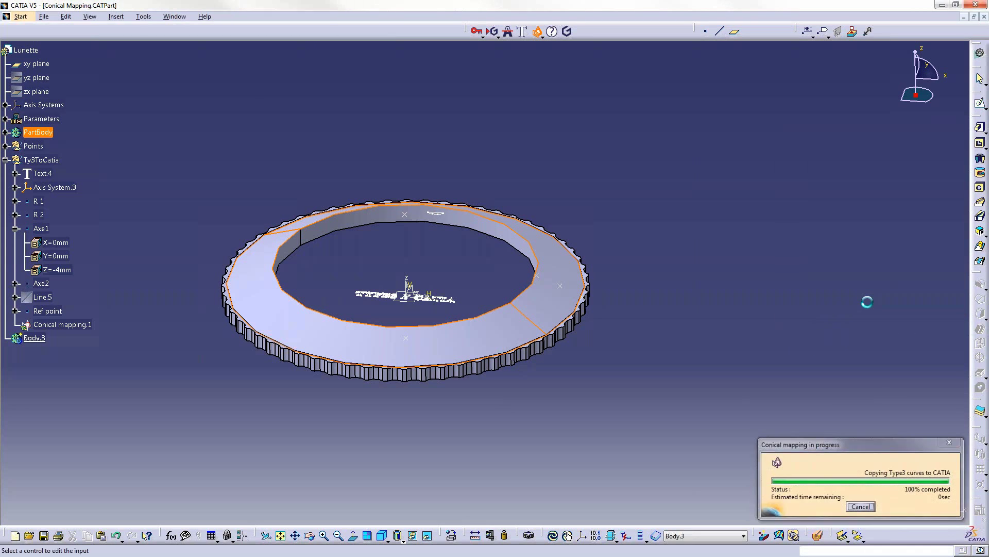
- Examine the text mapped on the ring's sloped face up close and cancel the restarted conical mapping command
middle_drag(633, 305, 489, 294)
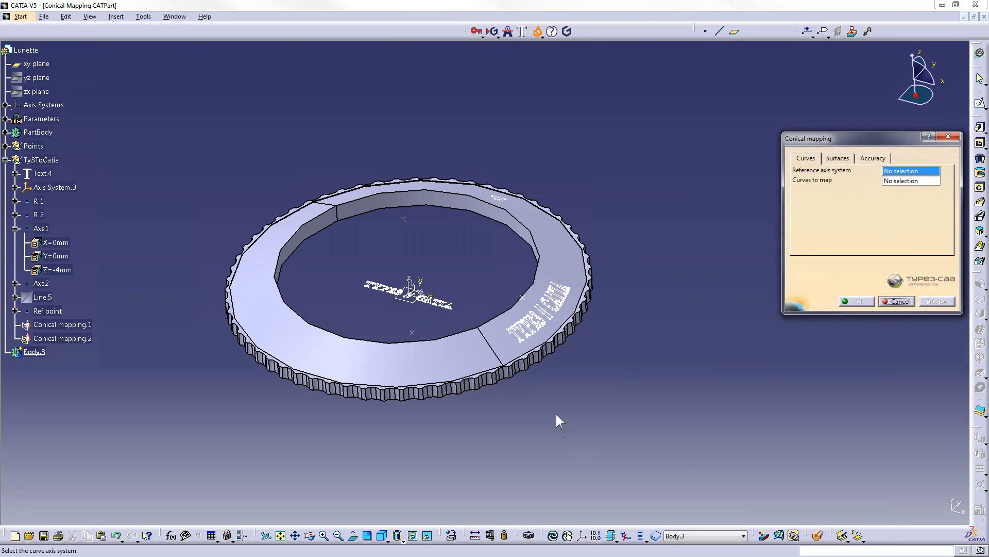
middle_drag(372, 365, 413, 268)
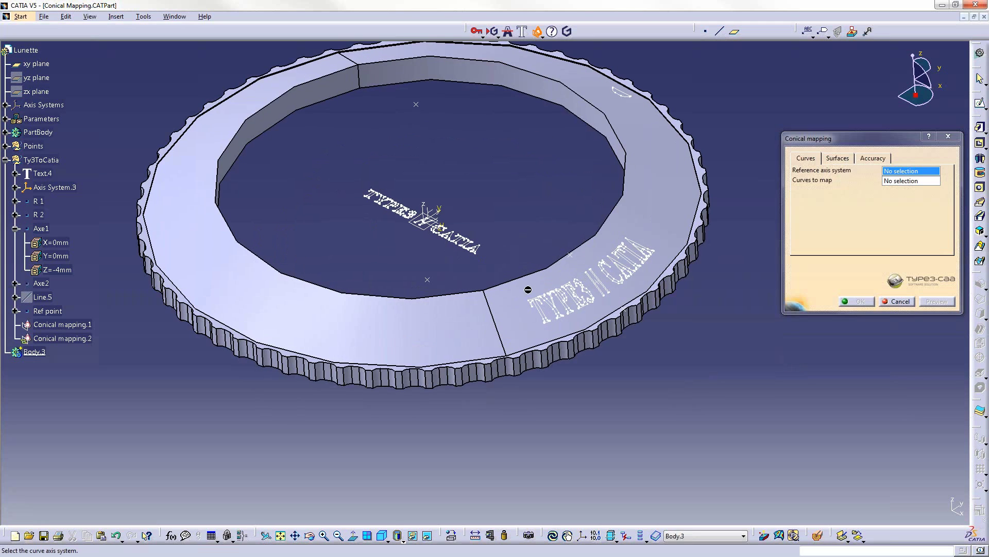
ctrl+middle_drag(661, 309, 636, 342)
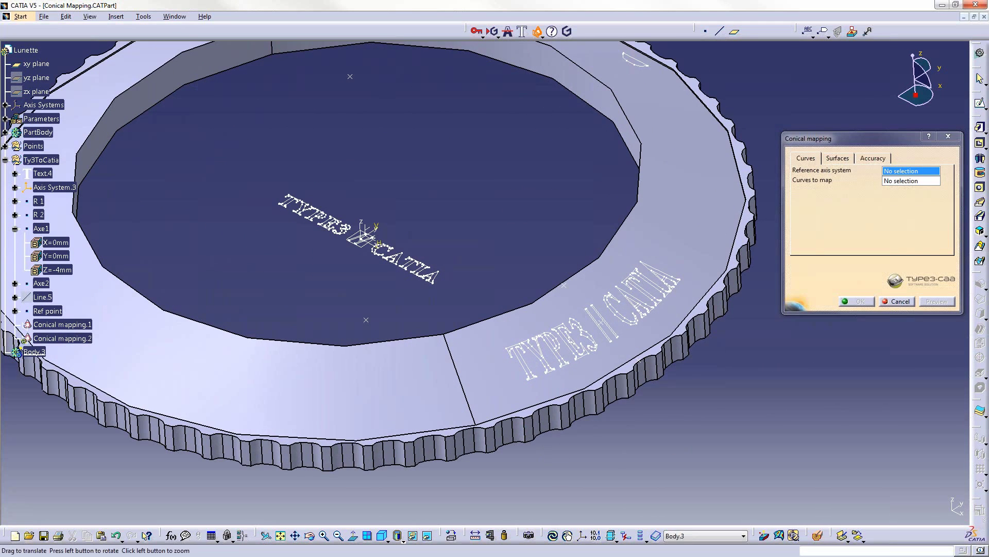
middle_drag(572, 352, 520, 325)
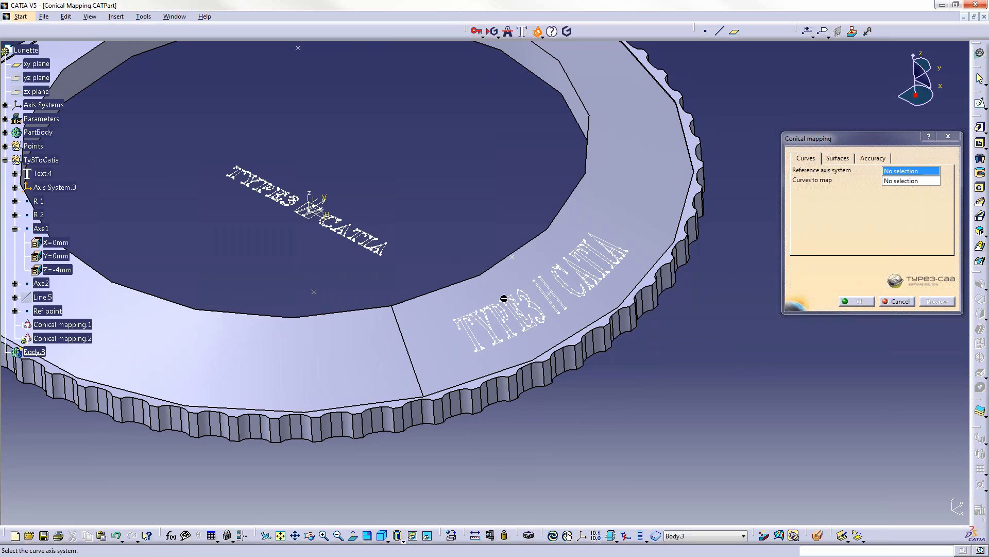
middle_drag(504, 298, 504, 335)
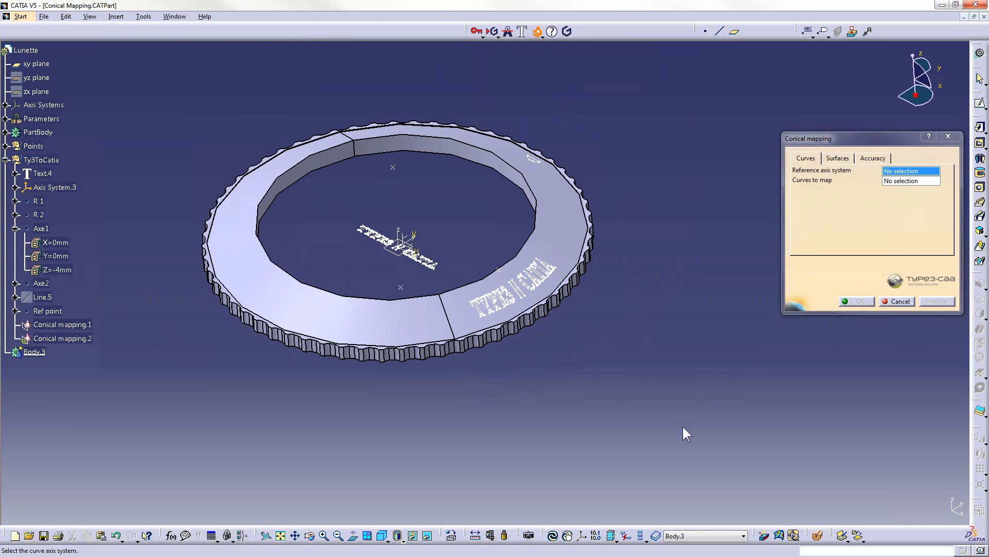
key(Escape)
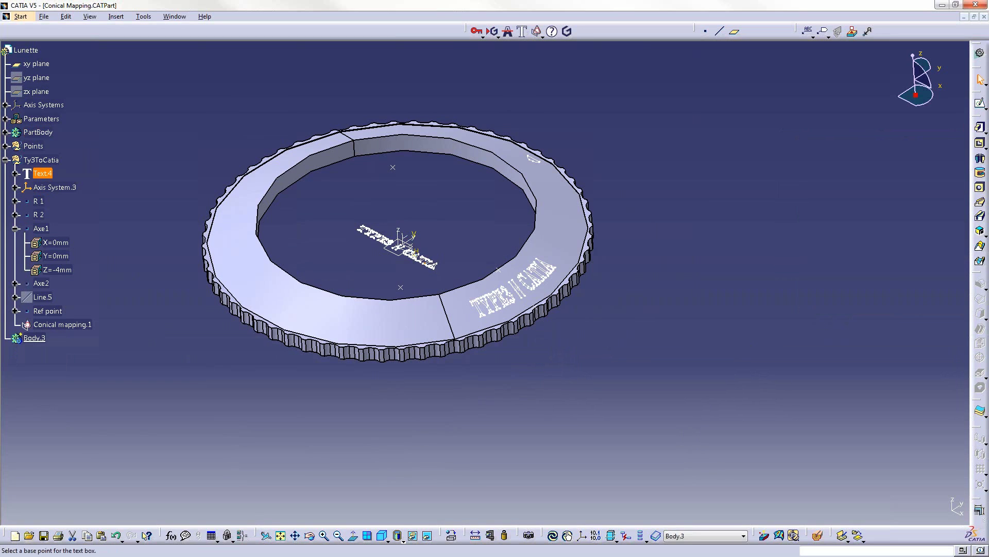
click(407, 244)
click(577, 306)
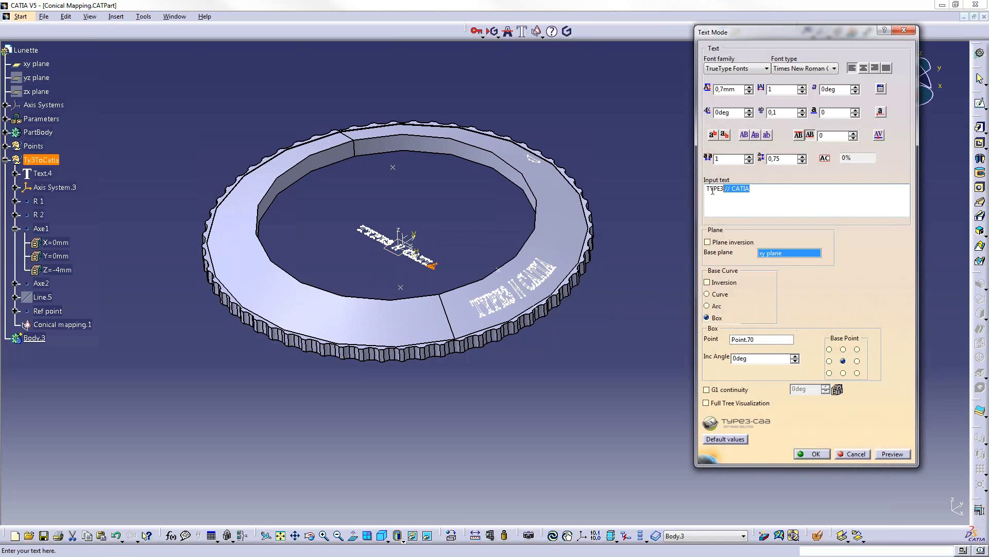
key(Delete)
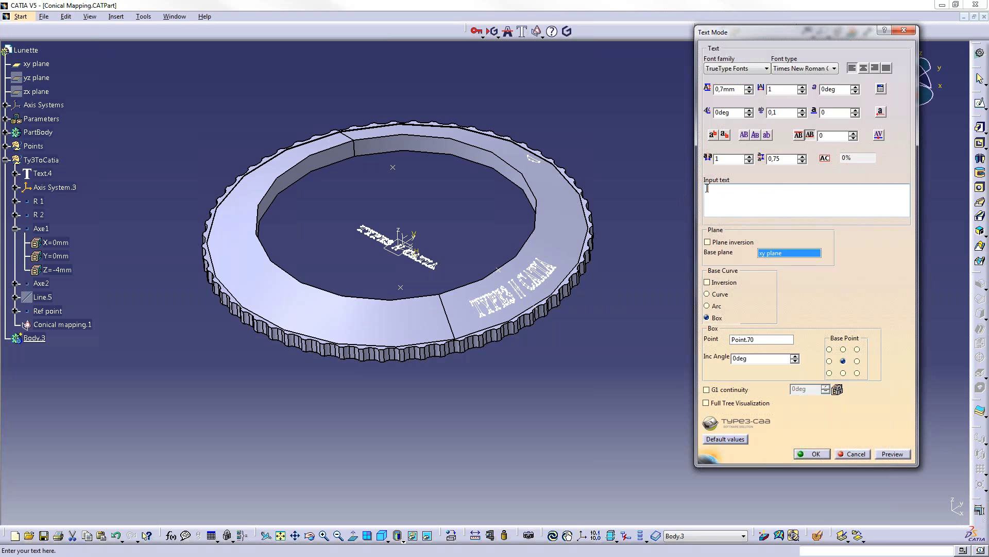
key(Return)
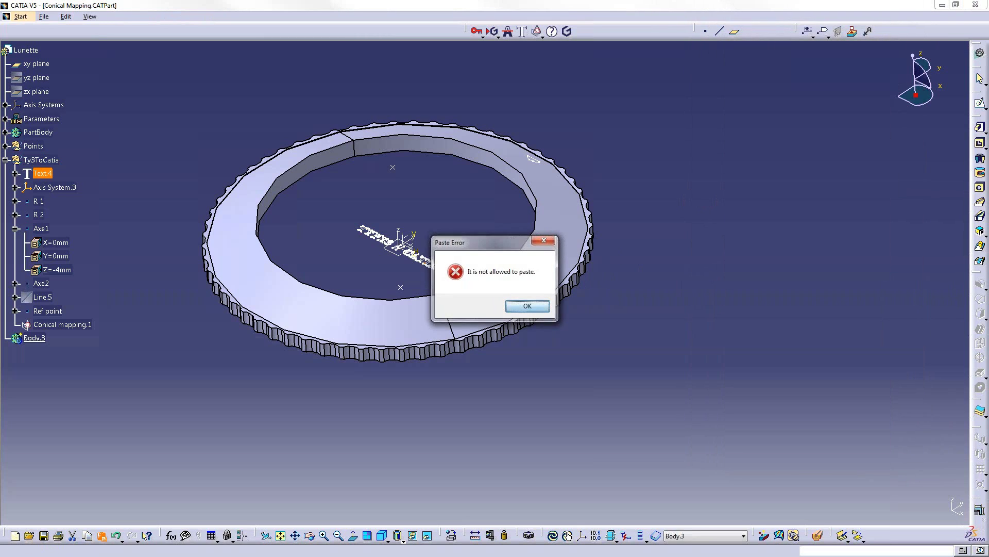
key(Return)
double_click(62, 324)
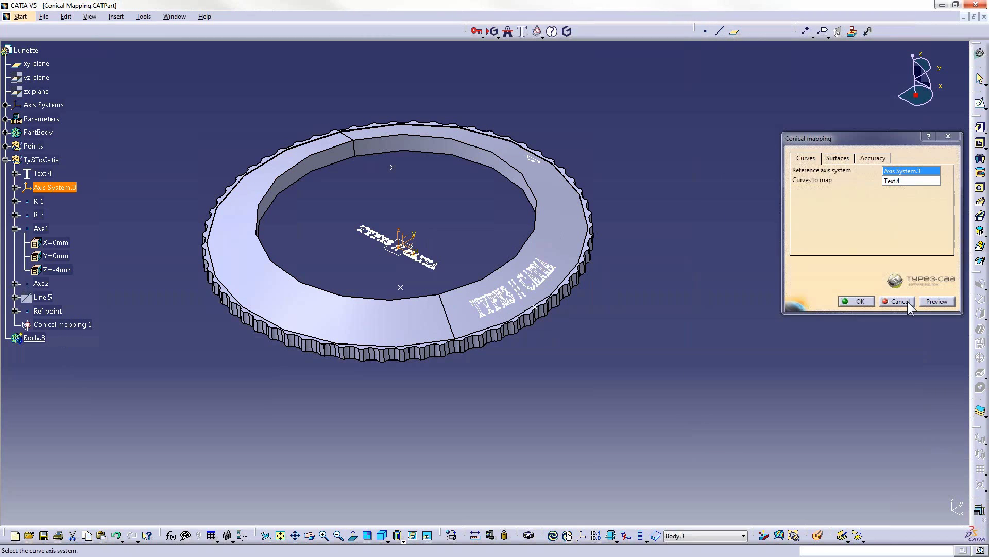
click(868, 299)
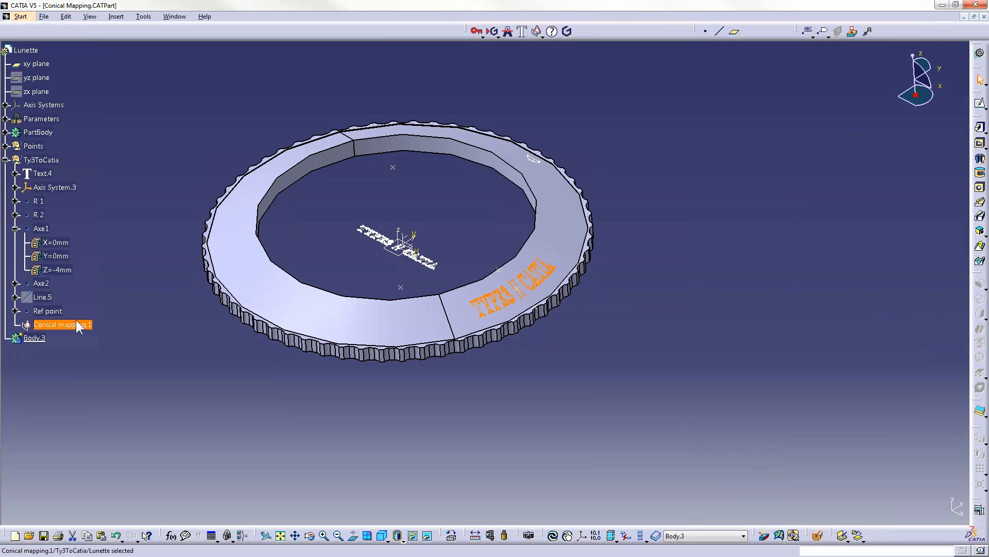
- Lengthen the source text at the ring's centre to TYPE3 // followed by eleven consecutive copies of CATIA, updating the conical mapping
double_click(43, 173)
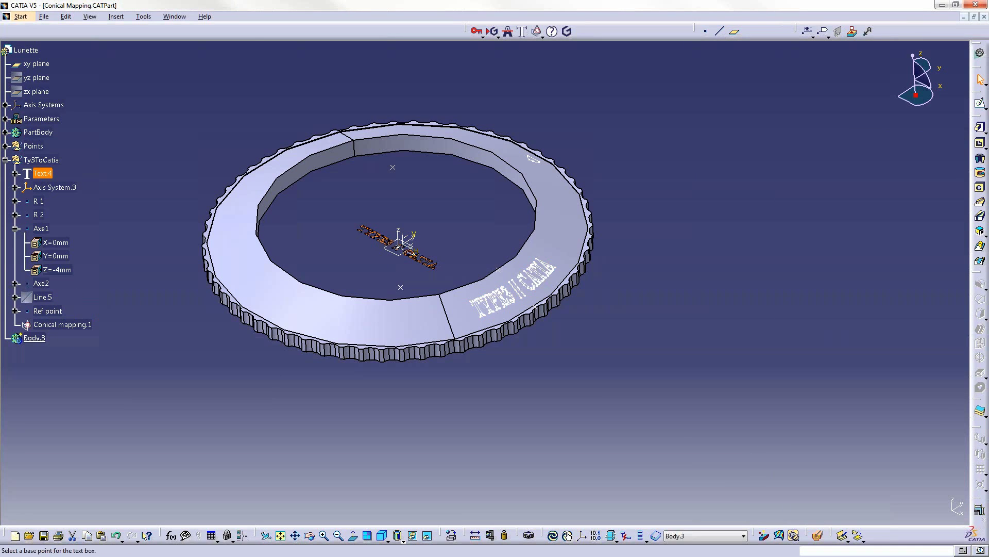
click(766, 188)
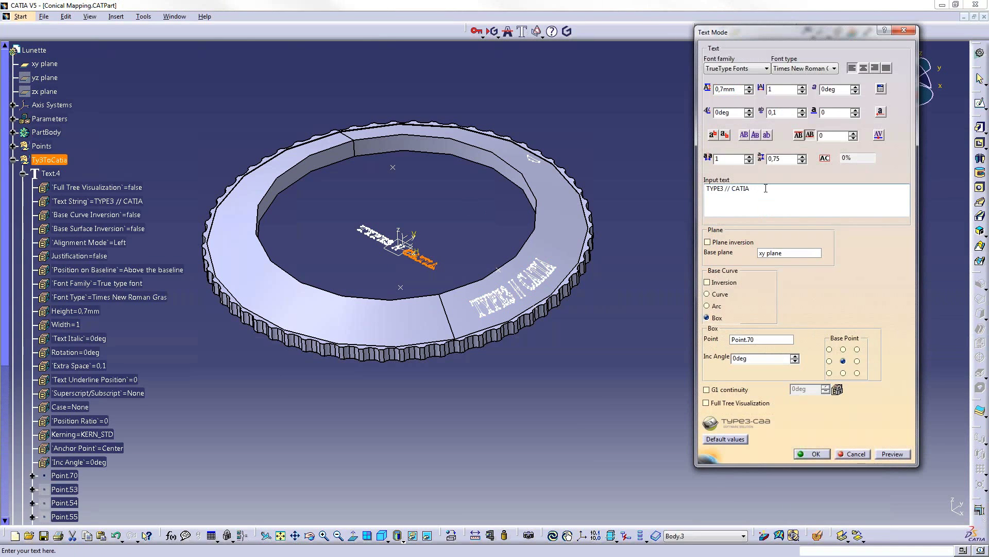
drag(751, 189, 732, 189)
key(ctrl+c)
key(ctrl+v)
key(ctrl+v)
key(ctrl+v)
key(ctrl+v)
key(ctrl+v)
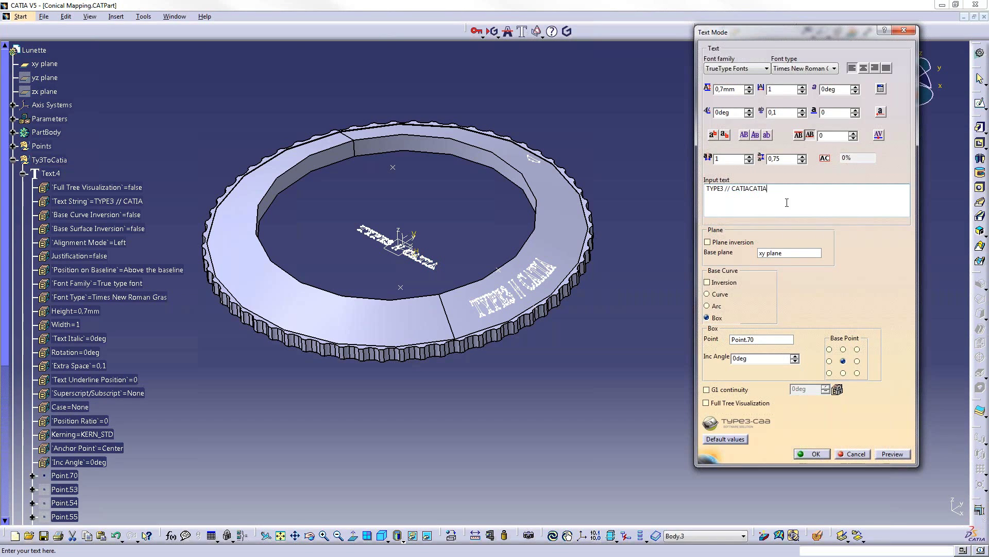
key(ctrl+v)
key(ctrl+v)
key(ctrl+v)
key(ctrl+v)
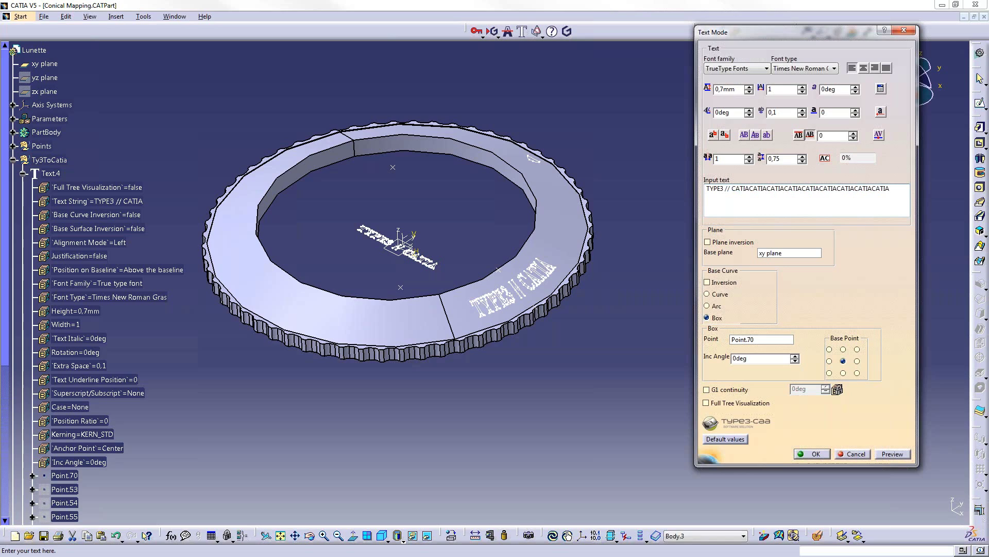
key(ctrl+v)
key(ctrl+v)
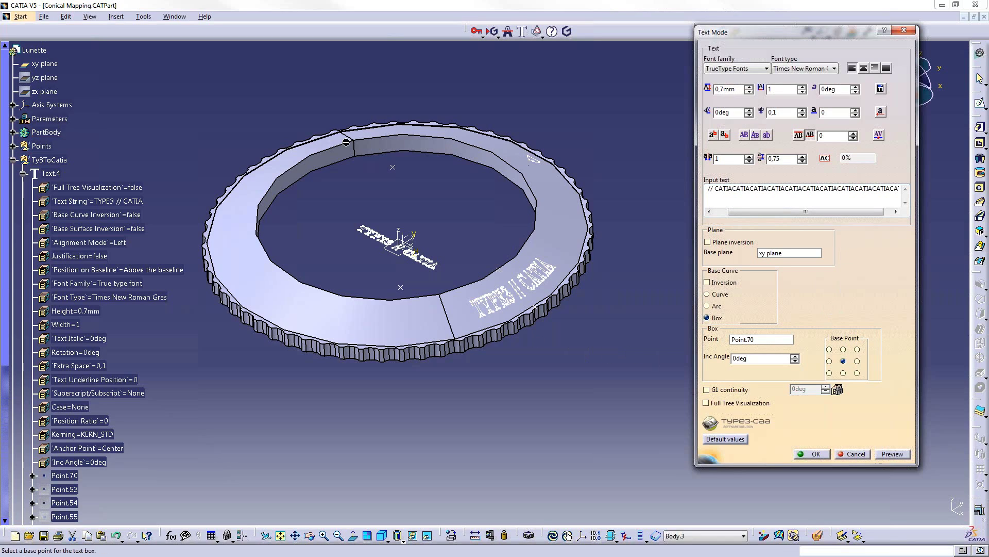
click(810, 454)
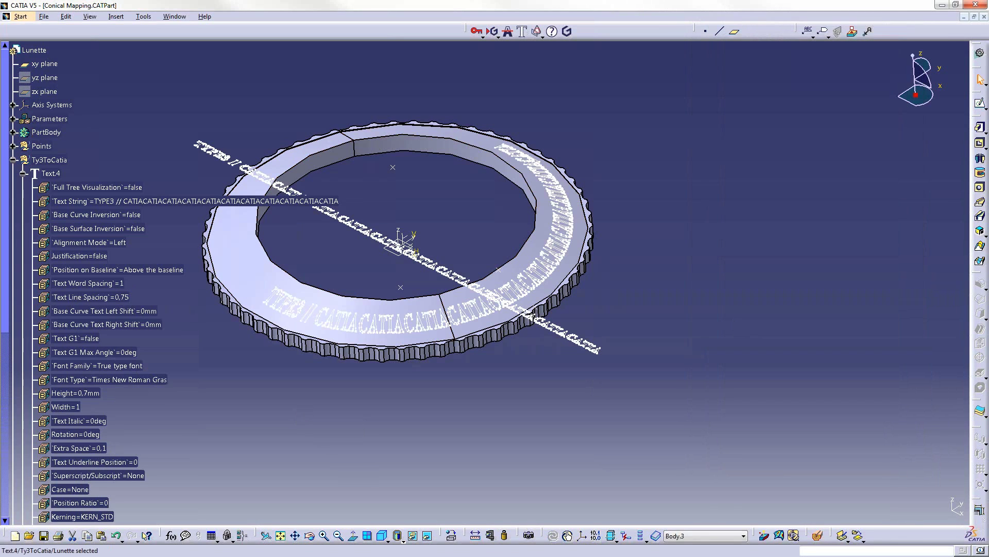
middle_drag(682, 256, 510, 411)
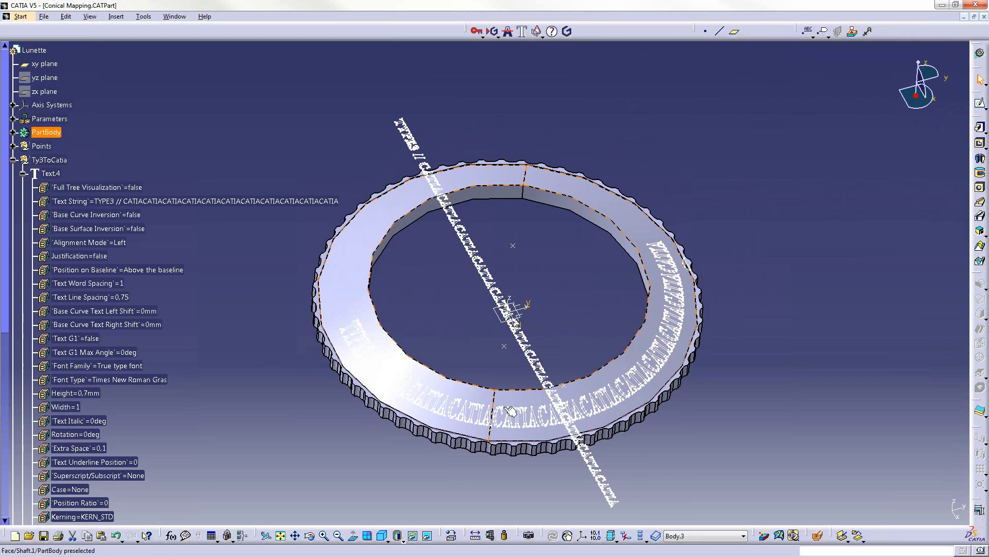